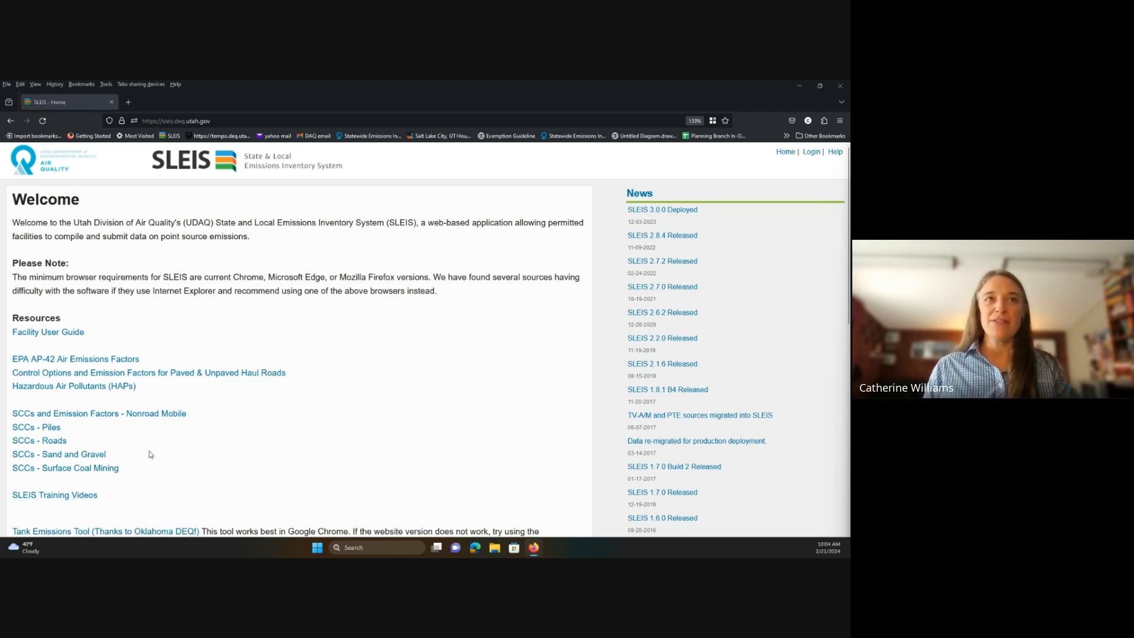
Open the SLEIS Training Videos YouTube playlist, skim its videos, close it, then reopen it.
{"action": "scroll", "coordinate": [118, 449], "scroll_direction": "down", "scroll_amount": 2}
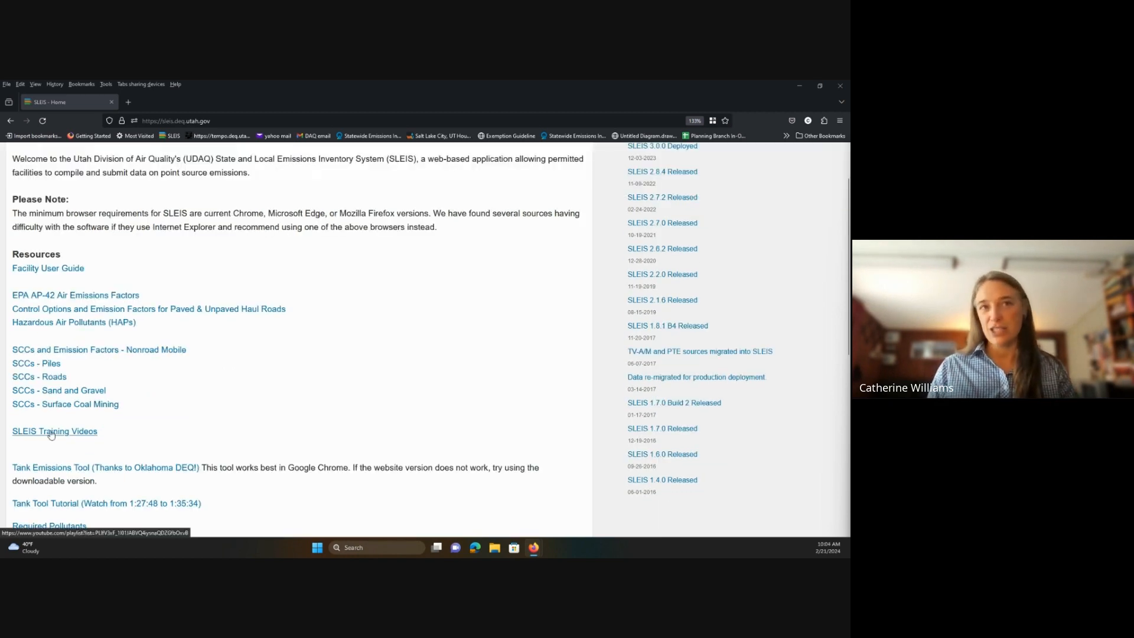
{"action": "left_click", "coordinate": [51, 431]}
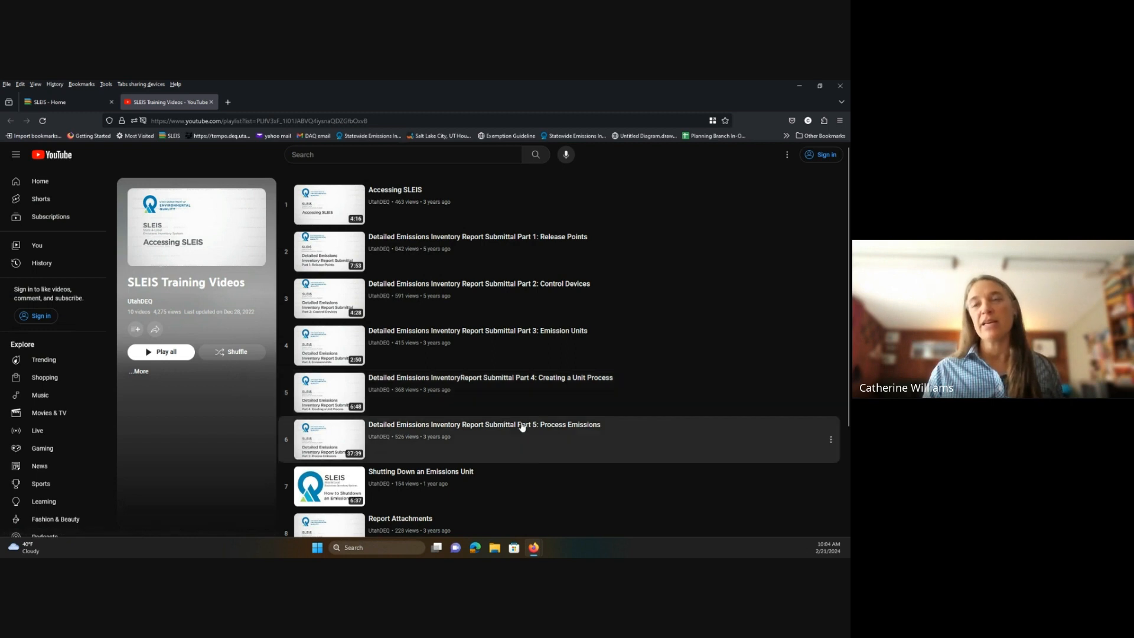
{"action": "scroll", "coordinate": [539, 446], "scroll_direction": "down", "scroll_amount": 1}
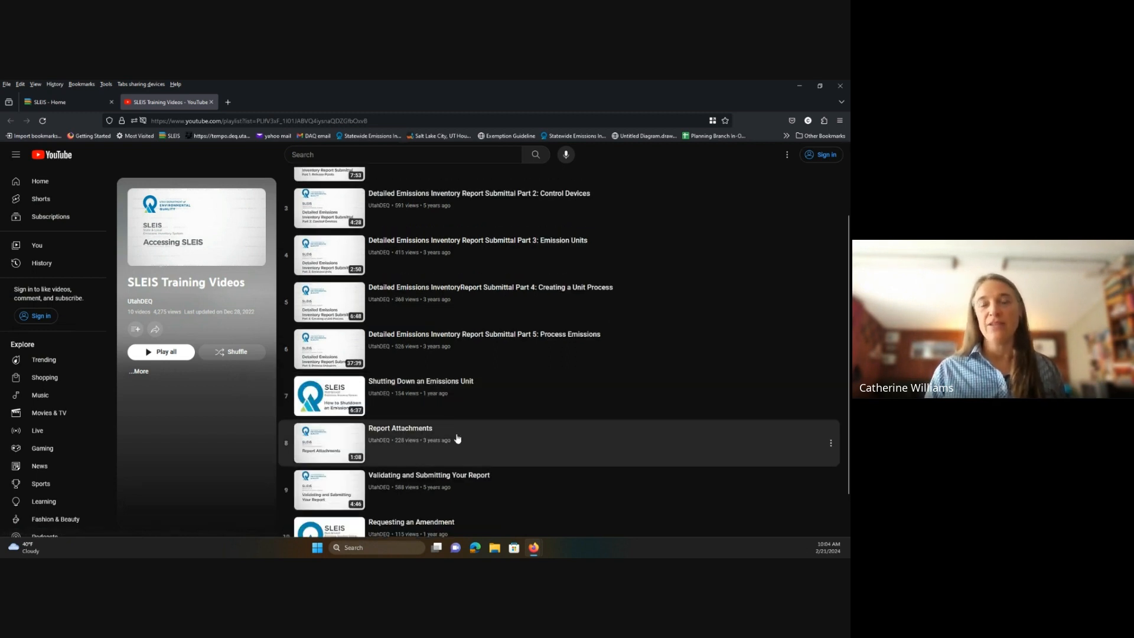
{"action": "scroll", "coordinate": [496, 481], "scroll_direction": "down", "scroll_amount": 1}
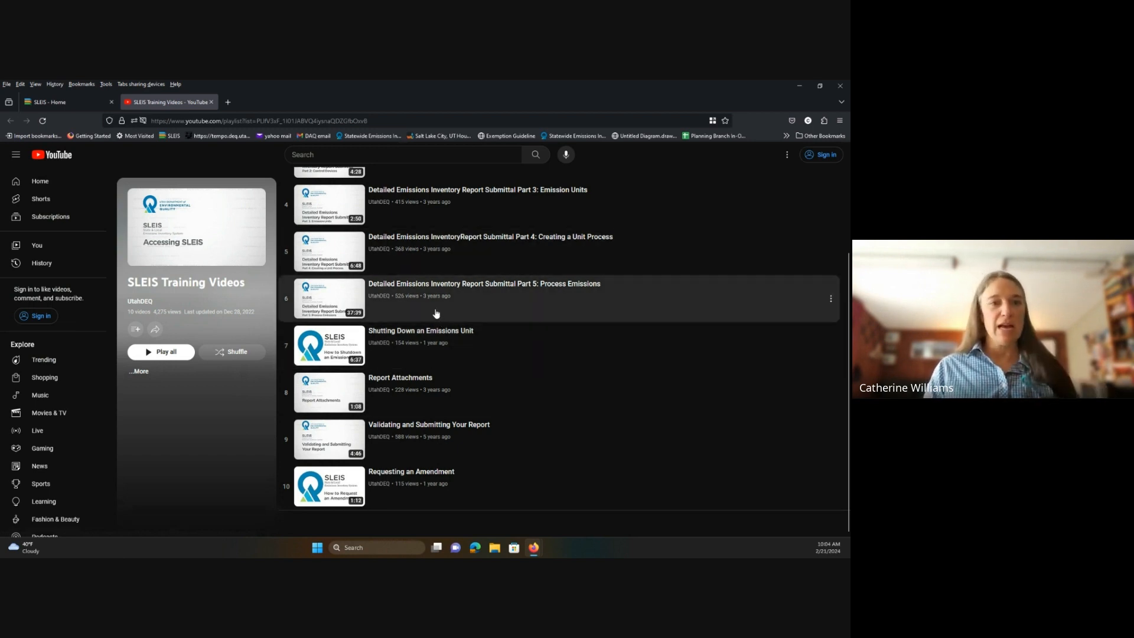
{"action": "left_click", "coordinate": [212, 102]}
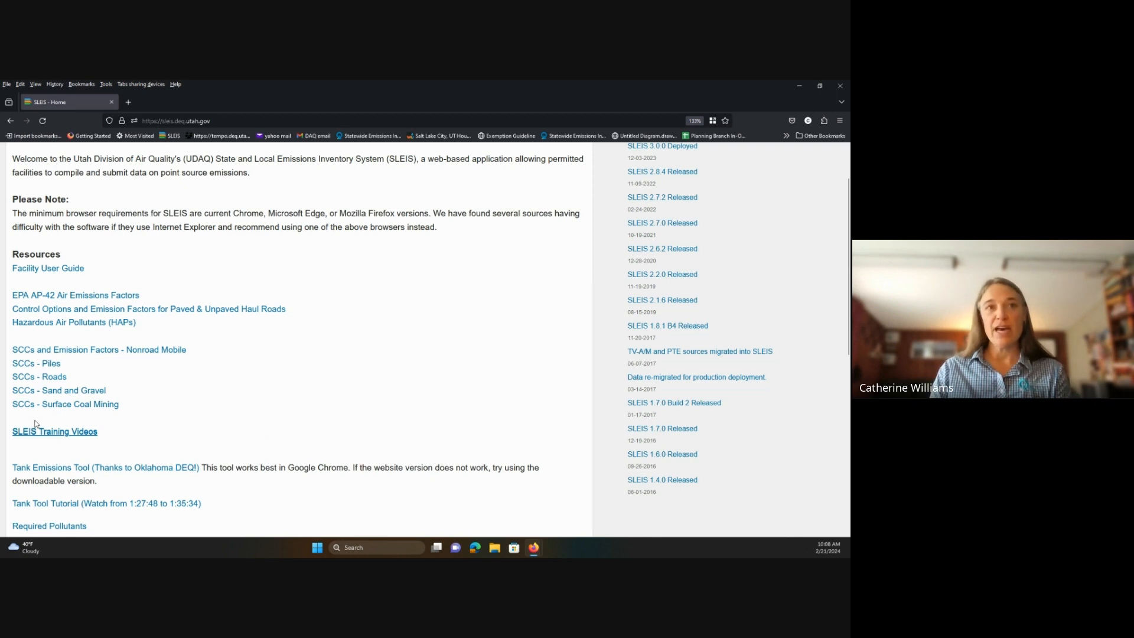
{"action": "left_click", "coordinate": [47, 433]}
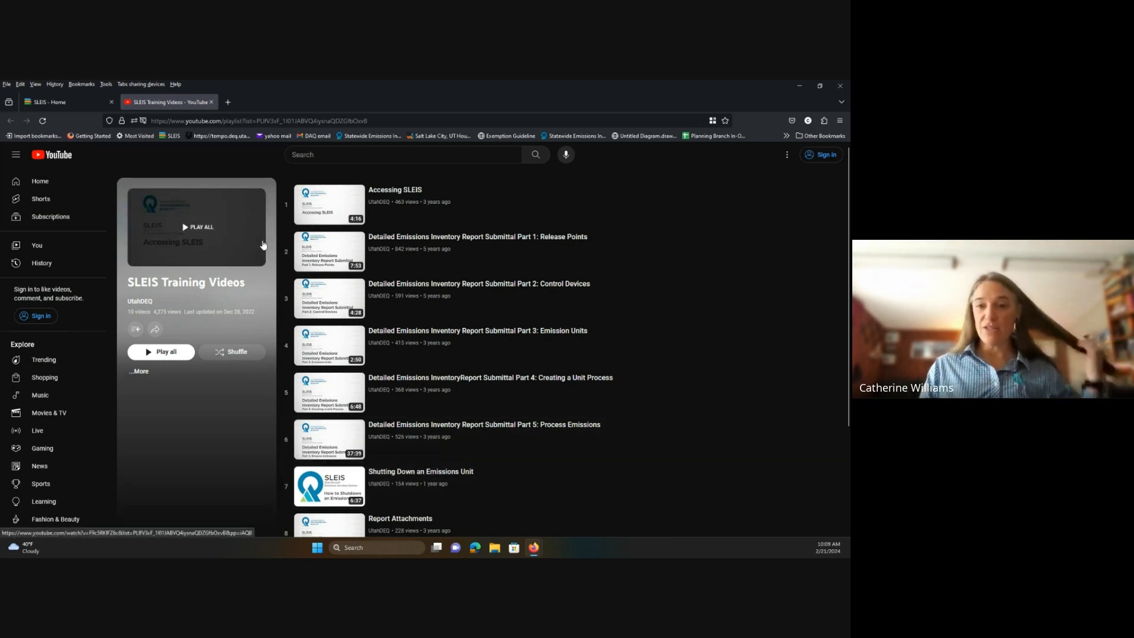
Close the training videos tab and go to the SLEIS Login page.
{"action": "left_click", "coordinate": [211, 102]}
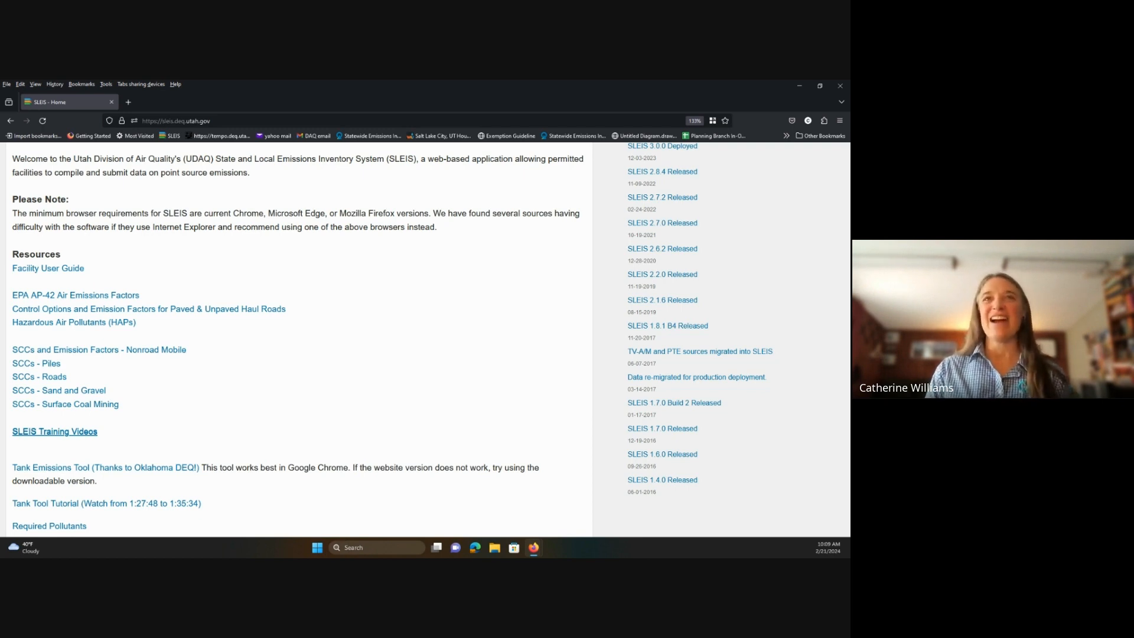
{"action": "scroll", "coordinate": [466, 339], "scroll_direction": "up", "scroll_amount": 2}
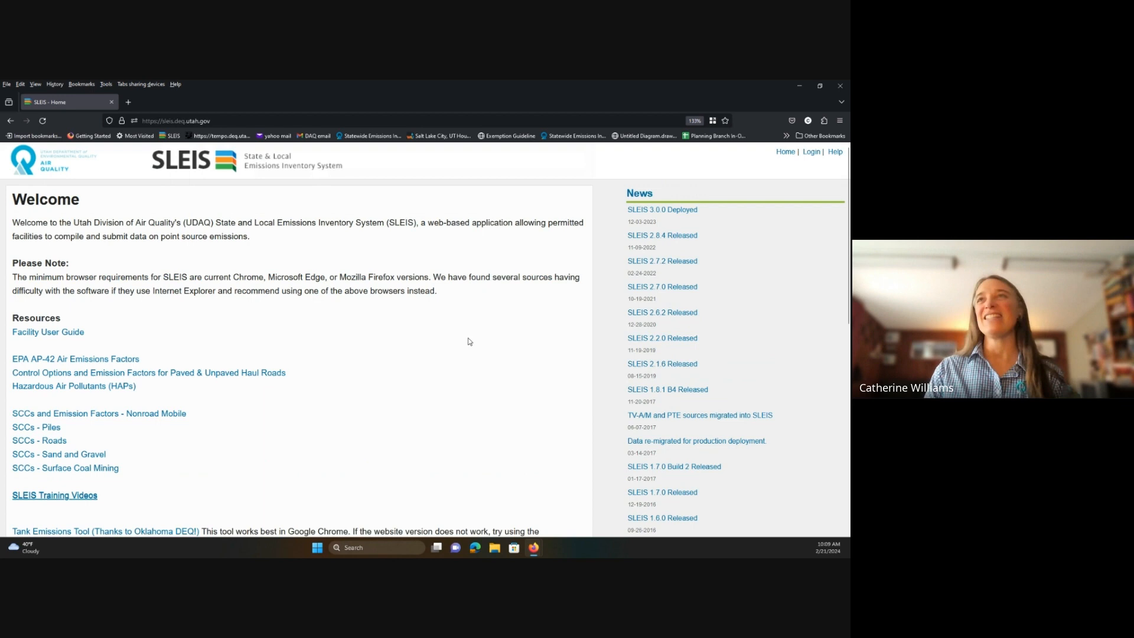
{"action": "left_click", "coordinate": [812, 152]}
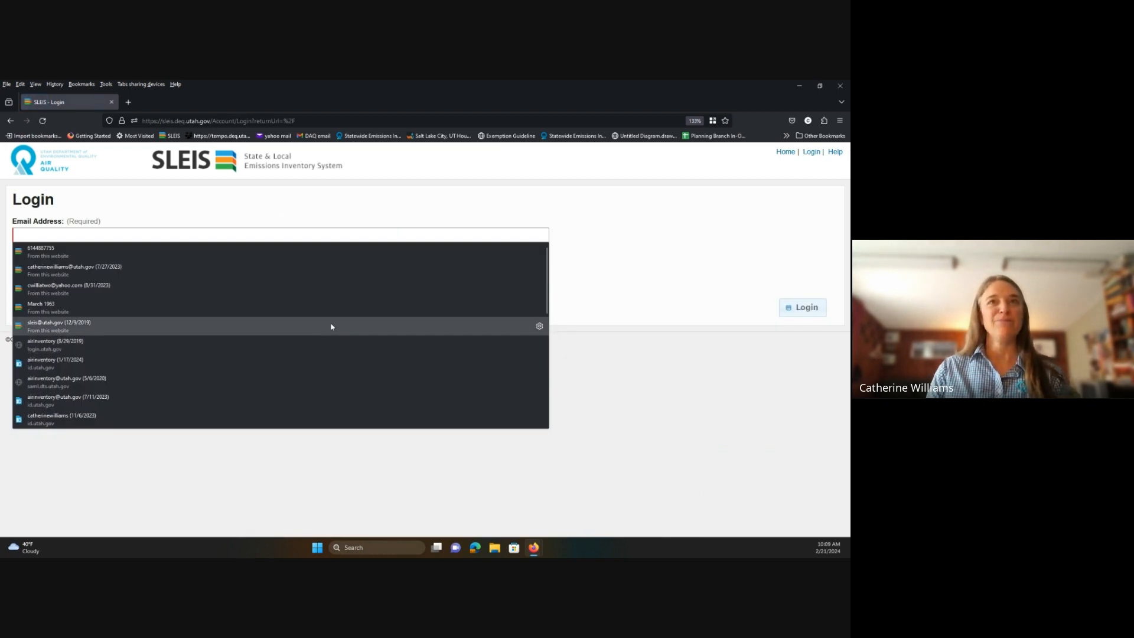
{"action": "left_click", "coordinate": [585, 282]}
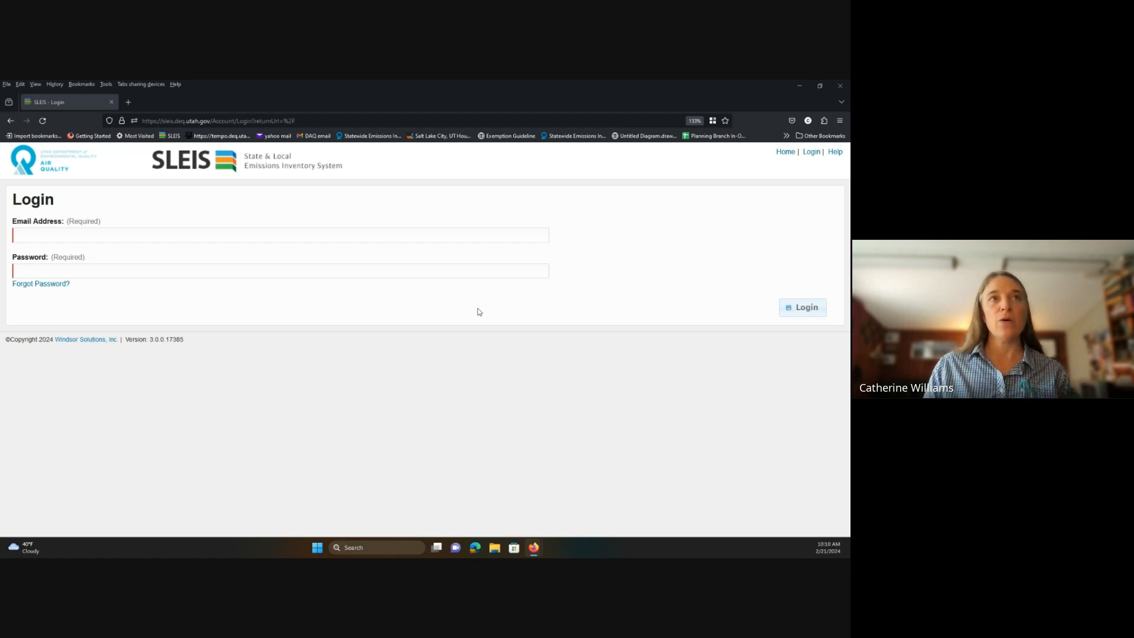
{"action": "left_click", "coordinate": [31, 233]}
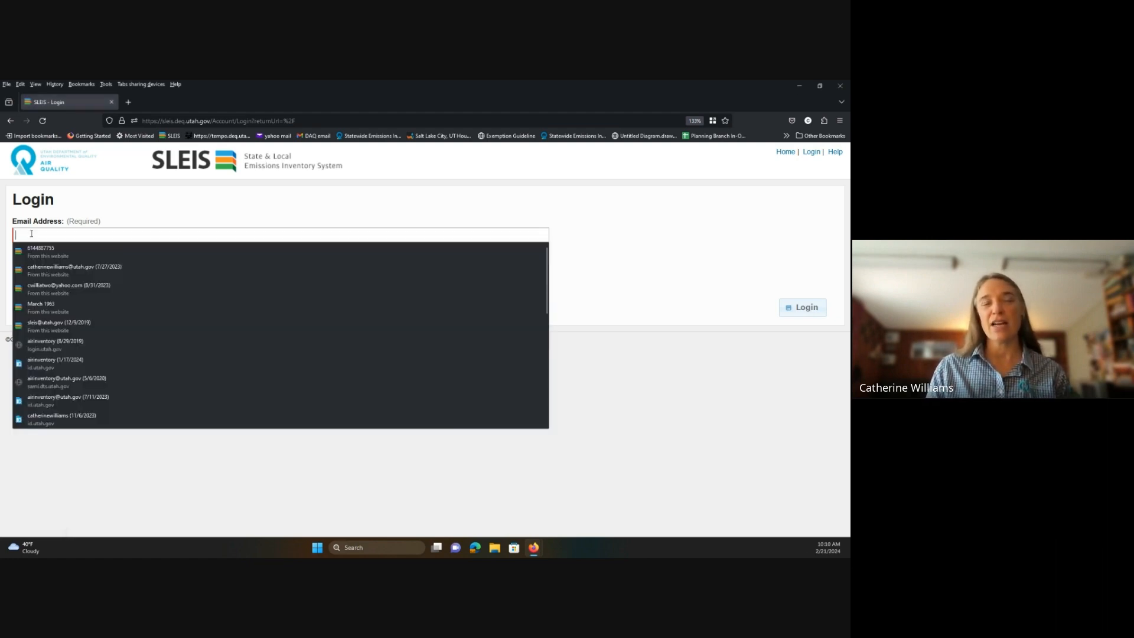
{"action": "left_click", "coordinate": [640, 417]}
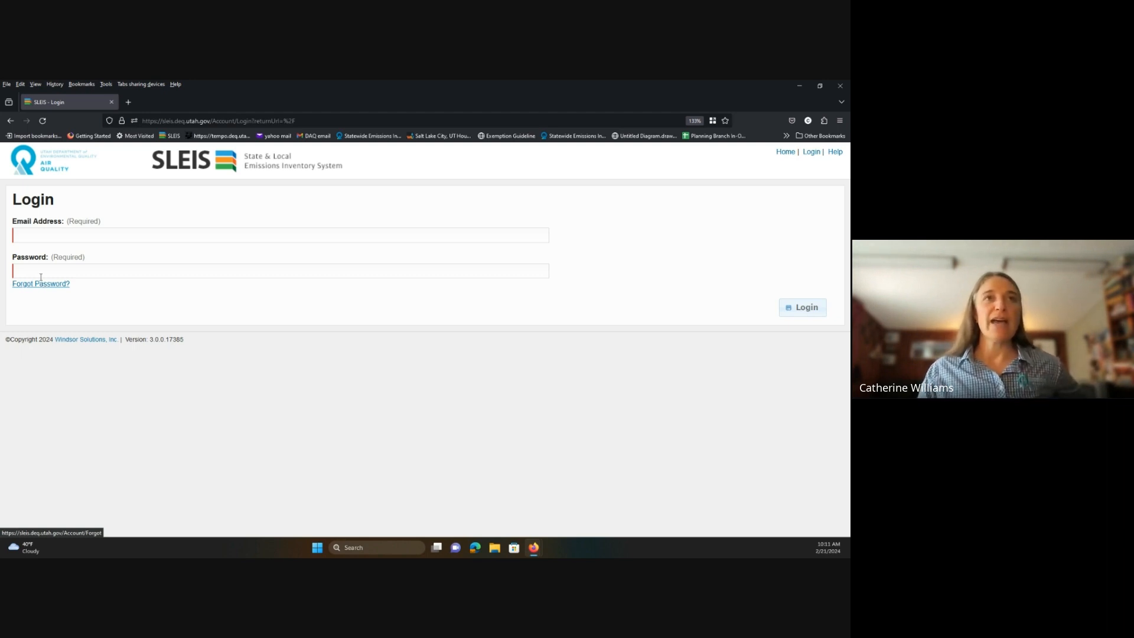
{"action": "left_click", "coordinate": [36, 235]}
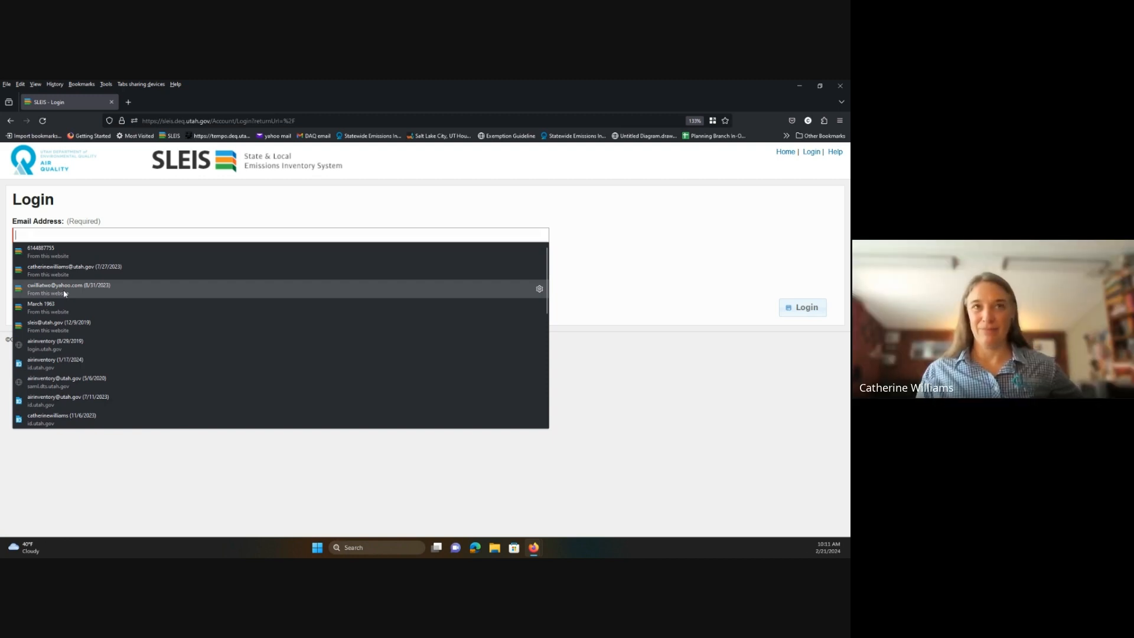
{"action": "left_click", "coordinate": [668, 348]}
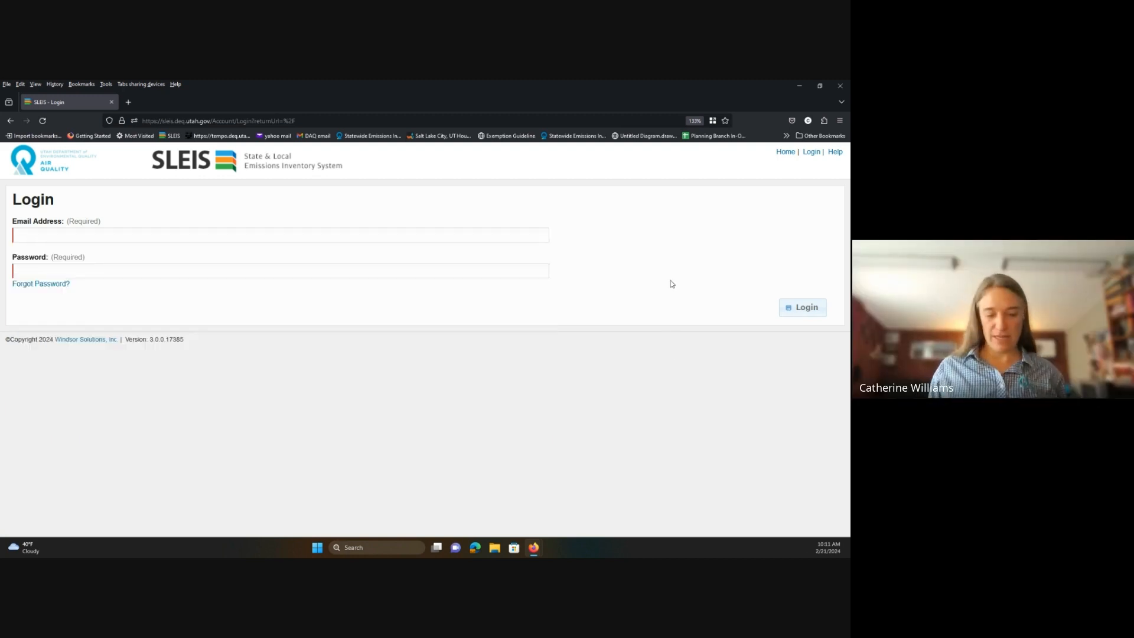
Zoom the login page to 170% and show the saved Email Address entries.
{"action": "key", "text": "ctrl+plus"}
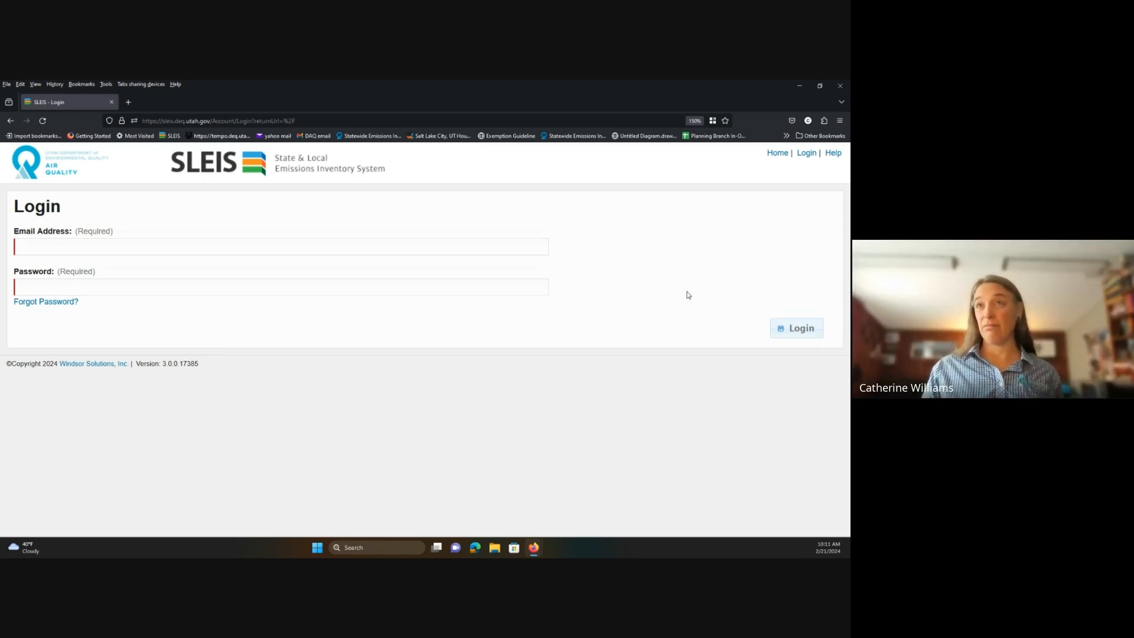
{"action": "key", "text": "ctrl+plus"}
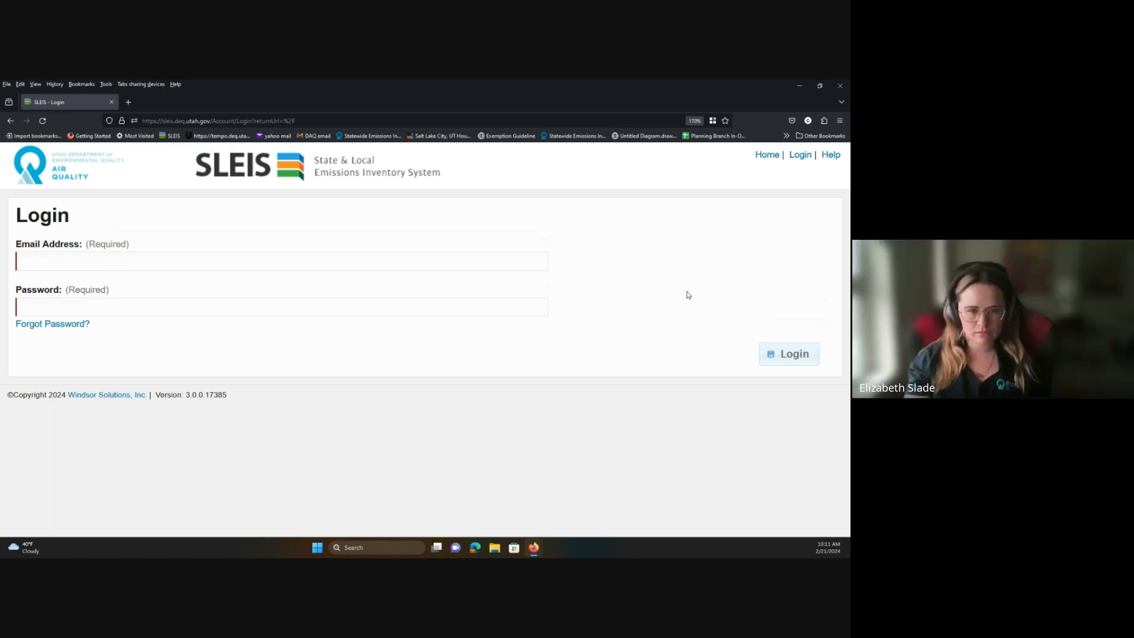
{"action": "left_click", "coordinate": [173, 264]}
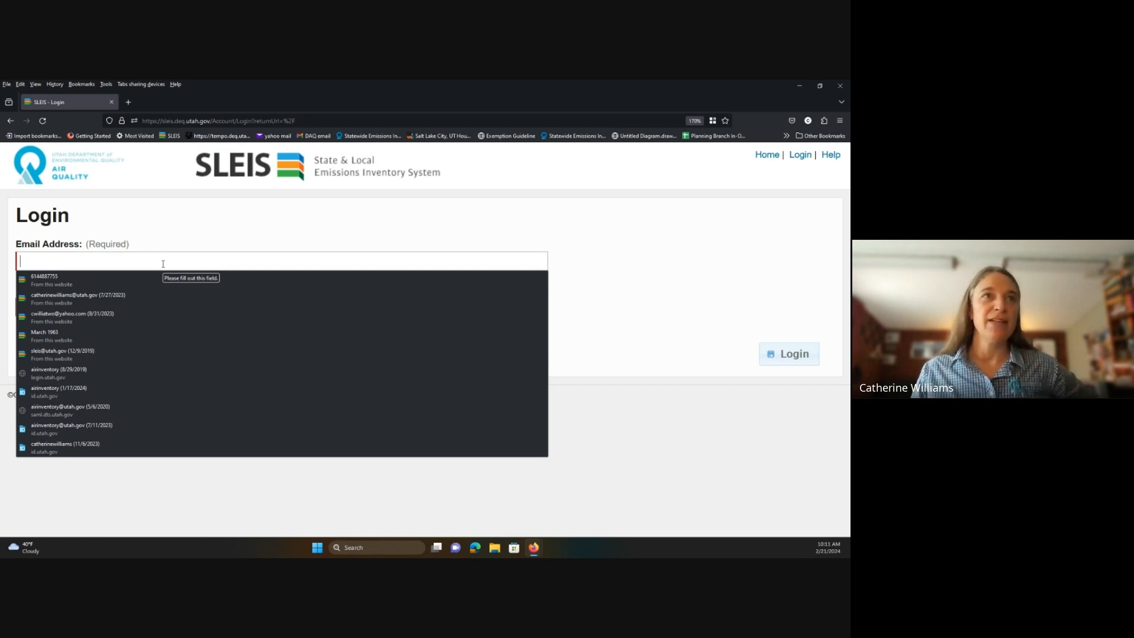
Autofill the saved email and password from the dropdown and sign in.
{"action": "left_click", "coordinate": [165, 317]}
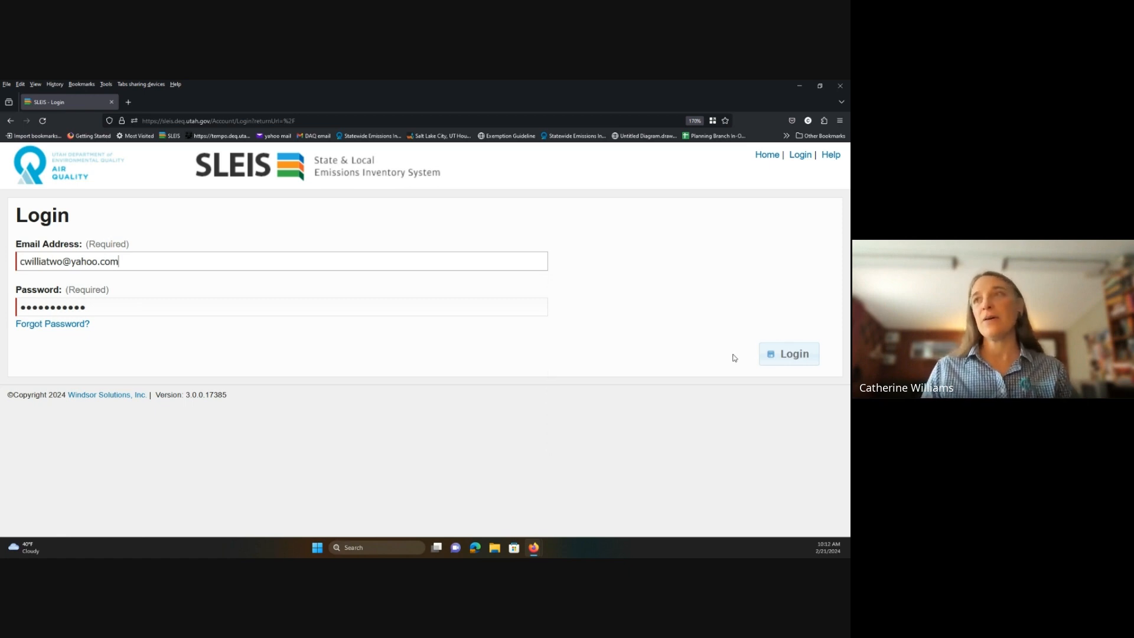
{"action": "left_click", "coordinate": [783, 355]}
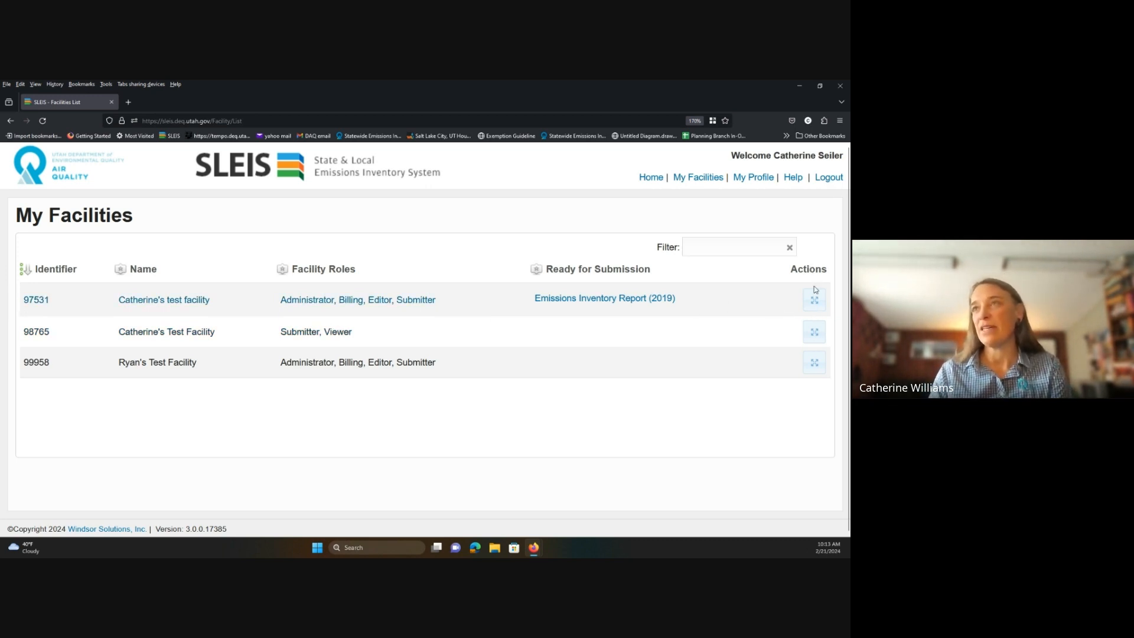
Open the Reports list for facility 97531 from My Facilities.
{"action": "left_click", "coordinate": [815, 302]}
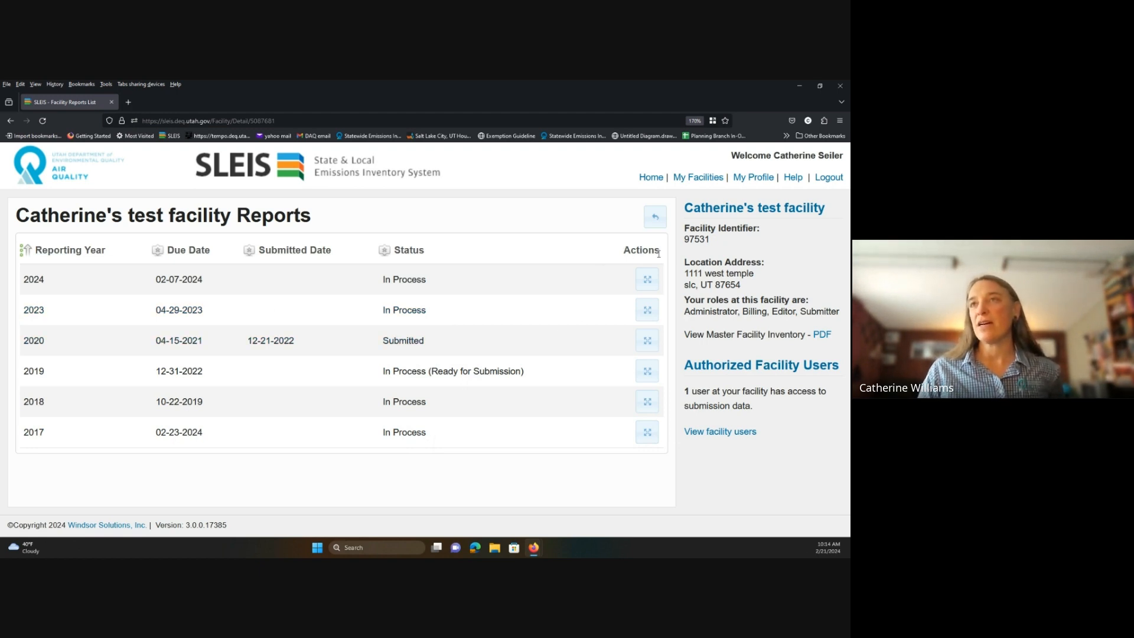
Open the 2023 Emissions Report for facility 97531.
{"action": "left_click", "coordinate": [648, 310]}
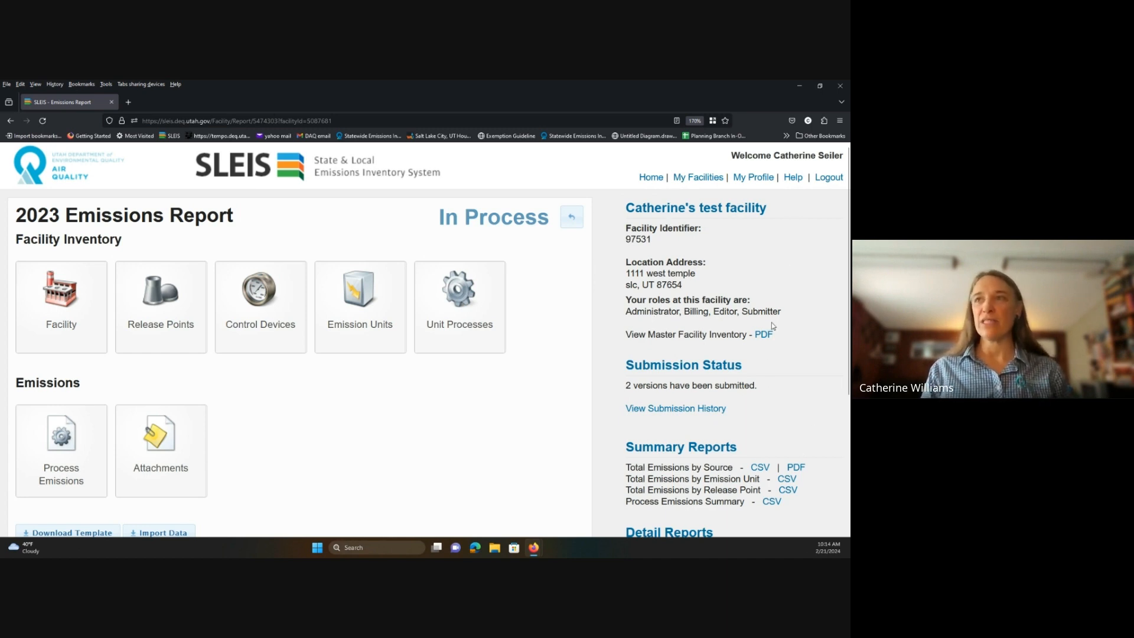
View the 2023 report's submission history showing its 2 submitted versions.
{"action": "scroll", "coordinate": [773, 325], "scroll_direction": "down", "scroll_amount": 3}
{"action": "scroll", "coordinate": [768, 260], "scroll_direction": "up", "scroll_amount": 1}
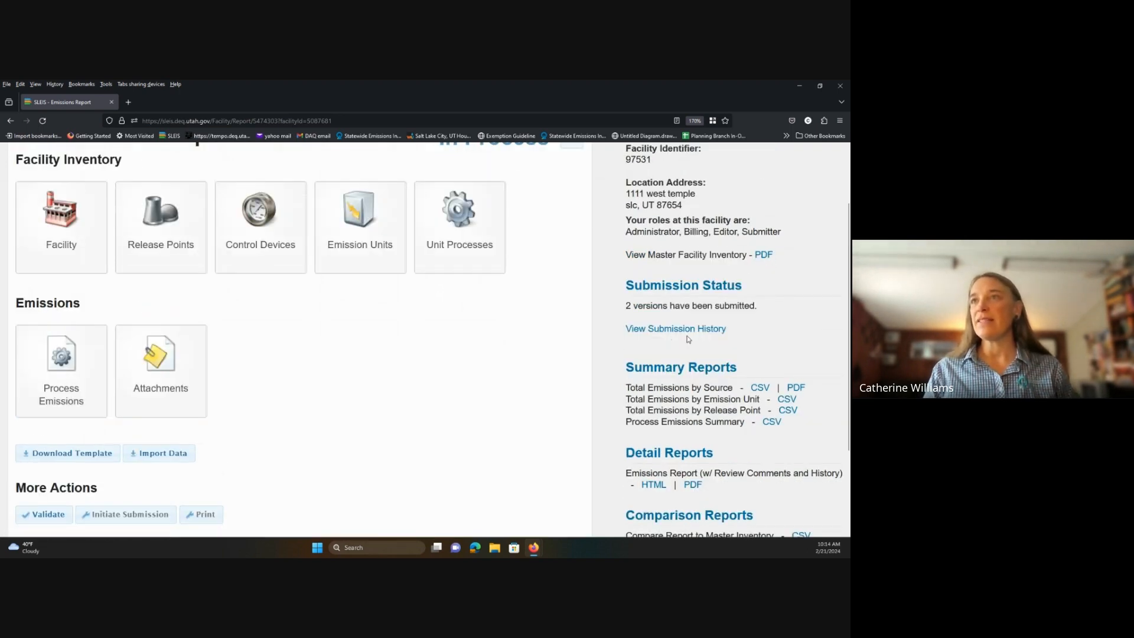
{"action": "scroll", "coordinate": [764, 437], "scroll_direction": "down", "scroll_amount": 1}
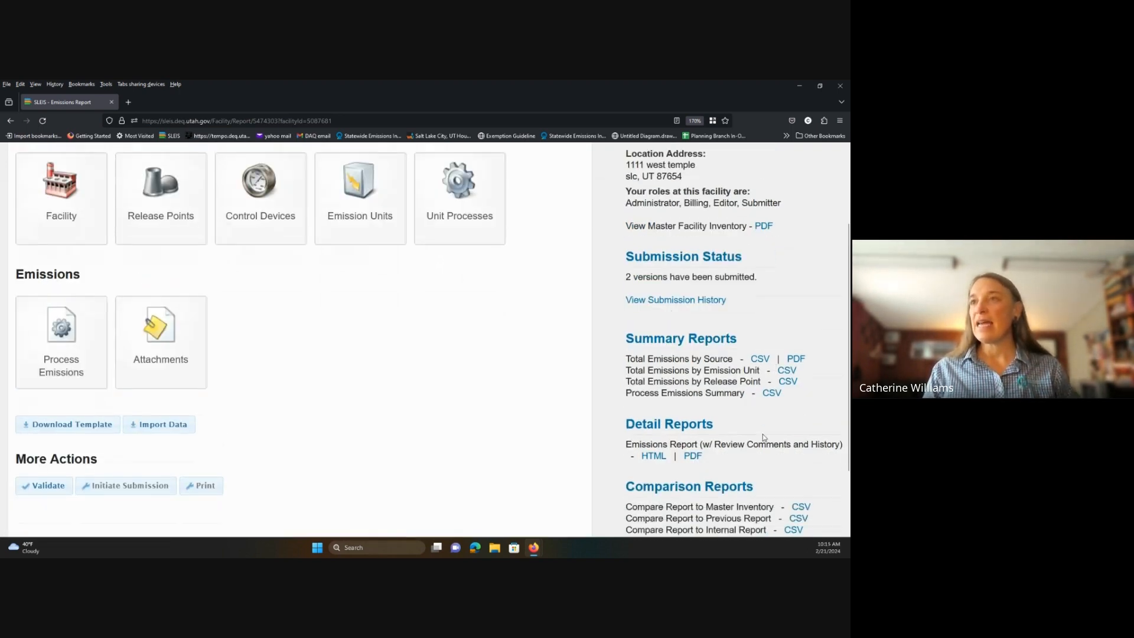
{"action": "scroll", "coordinate": [763, 437], "scroll_direction": "down", "scroll_amount": 2}
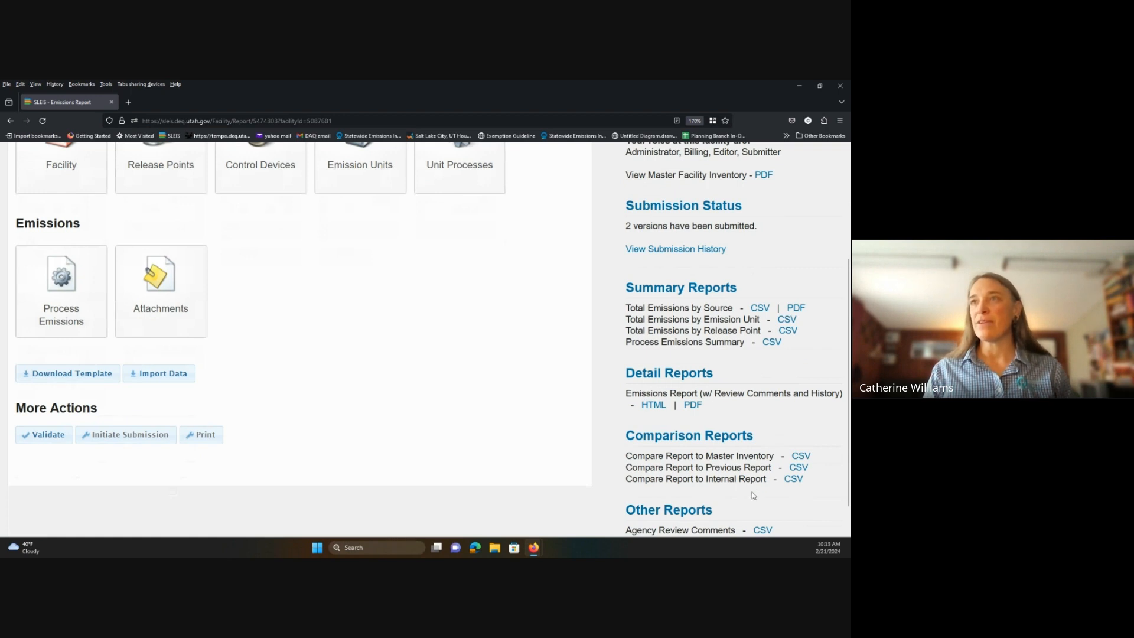
{"action": "scroll", "coordinate": [674, 353], "scroll_direction": "up", "scroll_amount": 6}
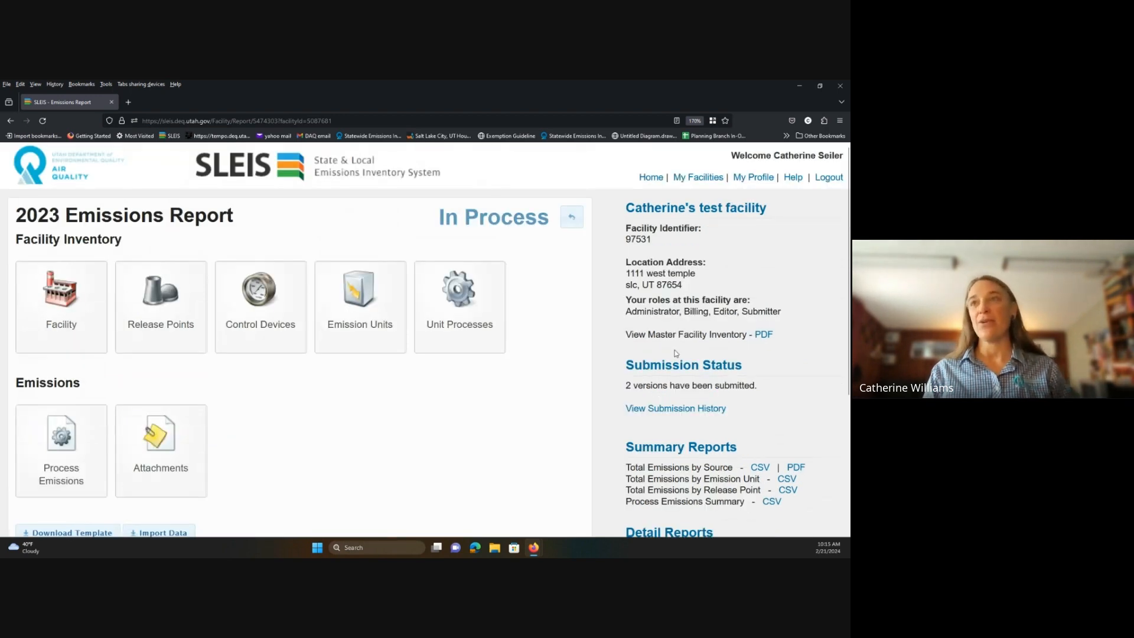
{"action": "left_click", "coordinate": [659, 415]}
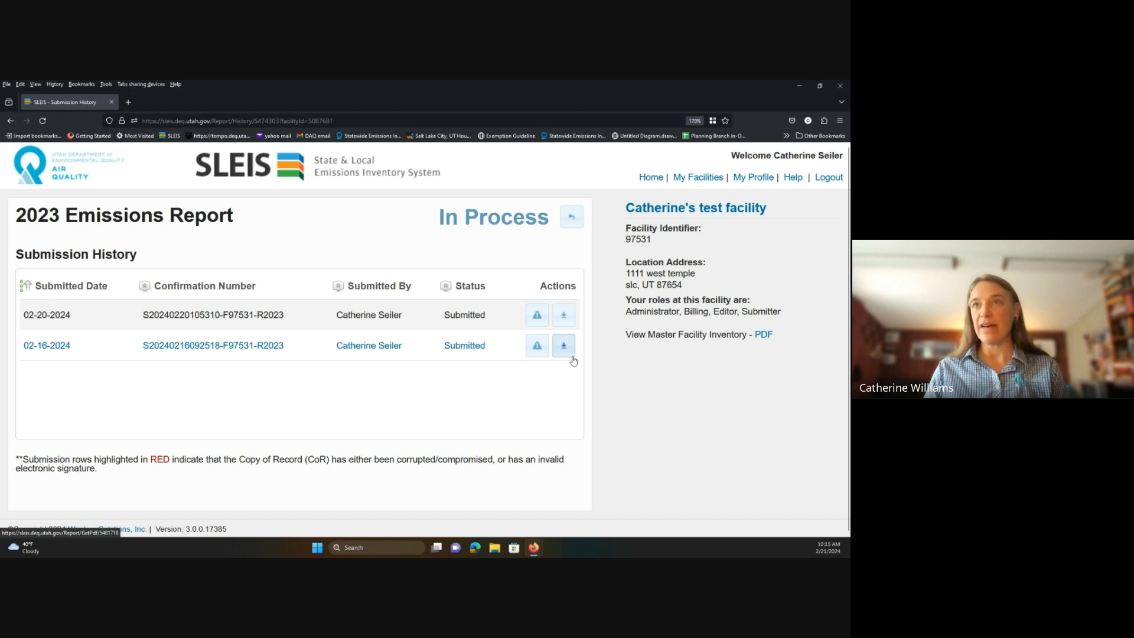
Return from the submission history to the 2023 Emissions Report page.
{"action": "left_click", "coordinate": [575, 227]}
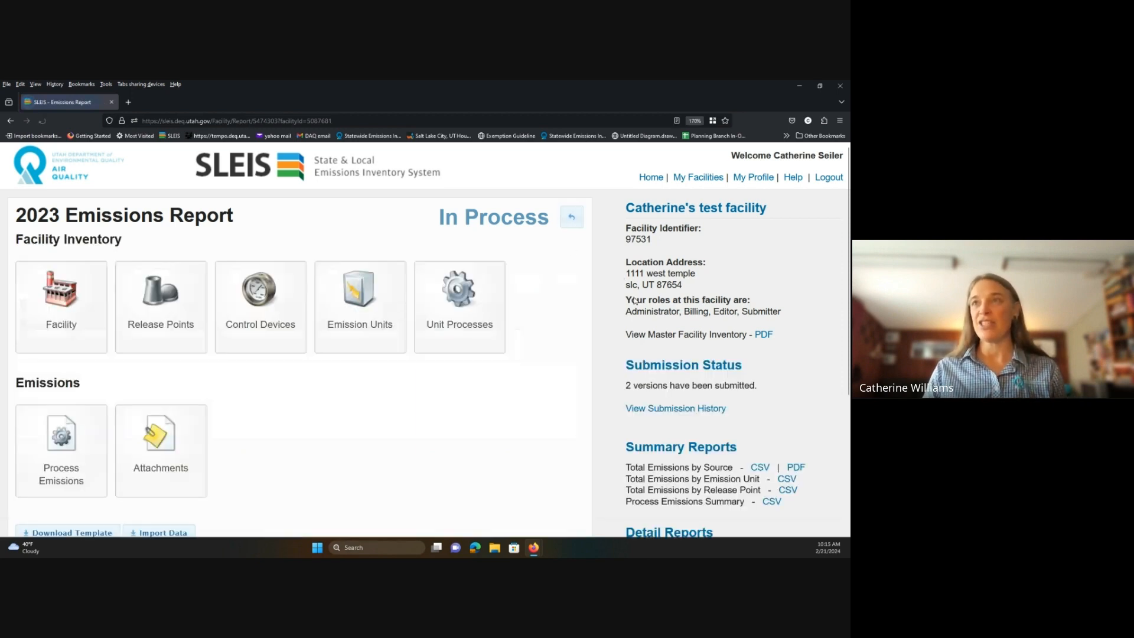
{"action": "scroll", "coordinate": [707, 375], "scroll_direction": "down", "scroll_amount": 3}
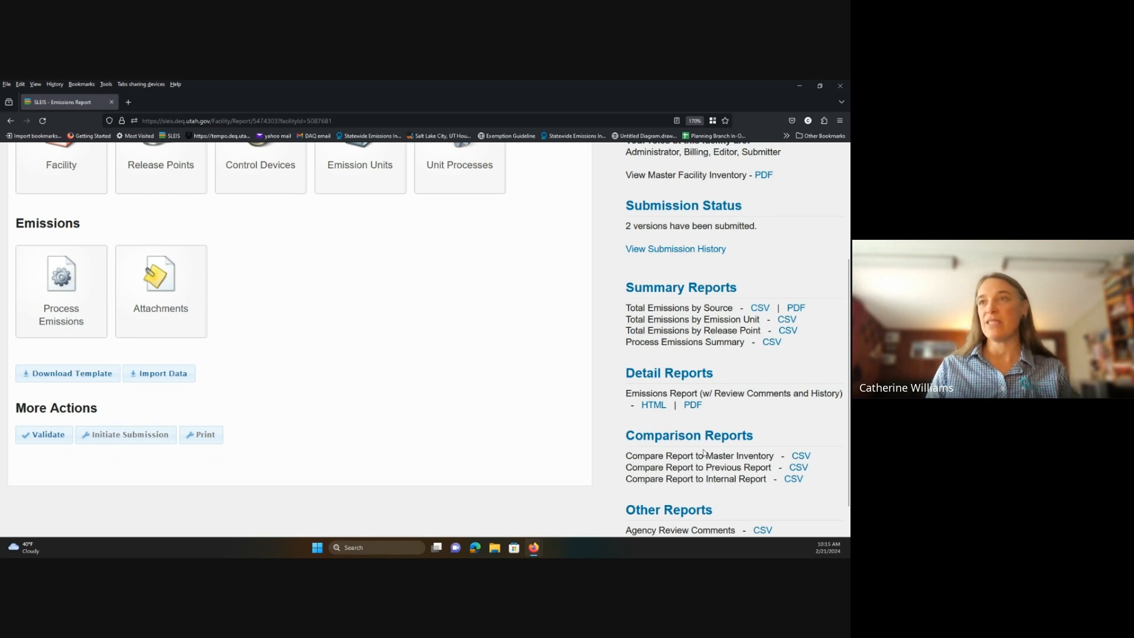
{"action": "scroll", "coordinate": [704, 452], "scroll_direction": "up", "scroll_amount": 3}
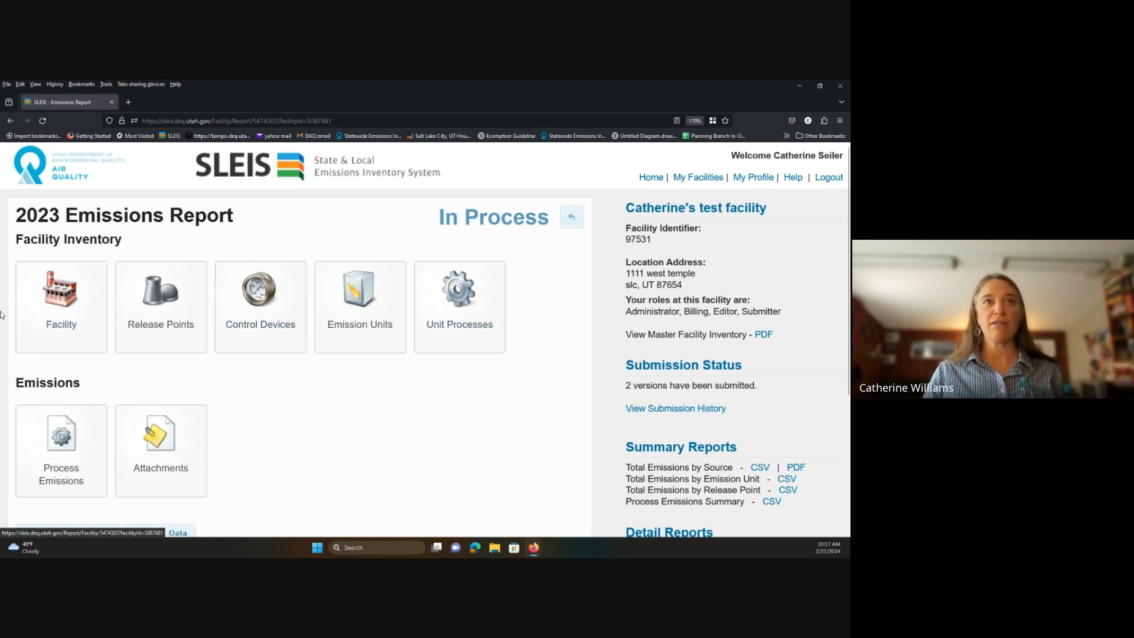
Open the Facility tile and put the General Facility Information into edit mode.
{"action": "left_click", "coordinate": [60, 315]}
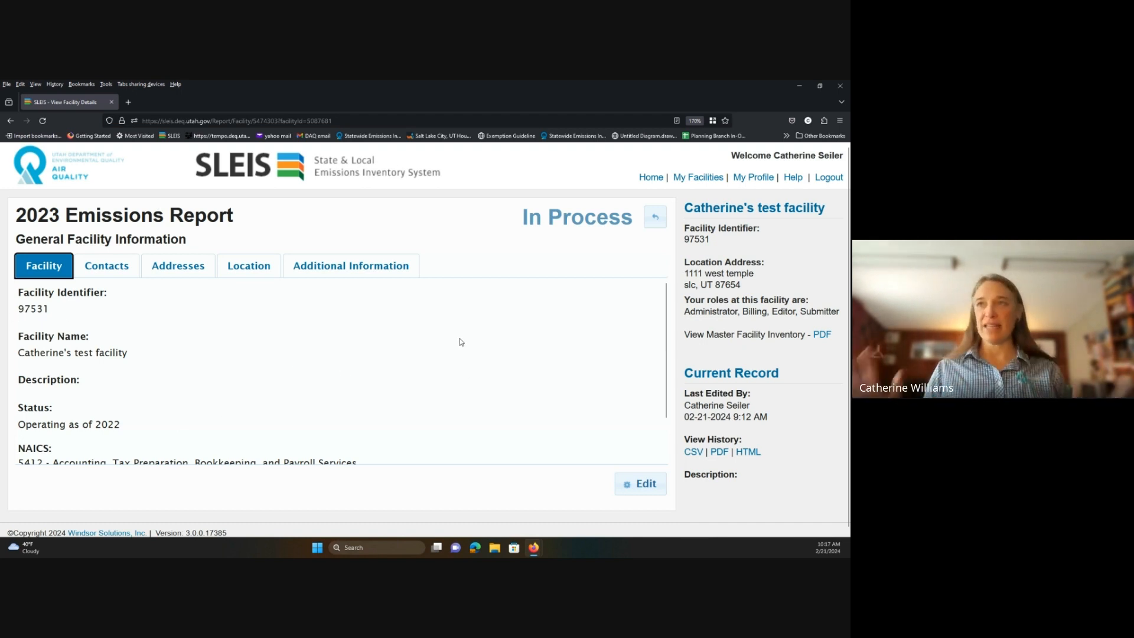
{"action": "scroll", "coordinate": [483, 372], "scroll_direction": "down", "scroll_amount": 2}
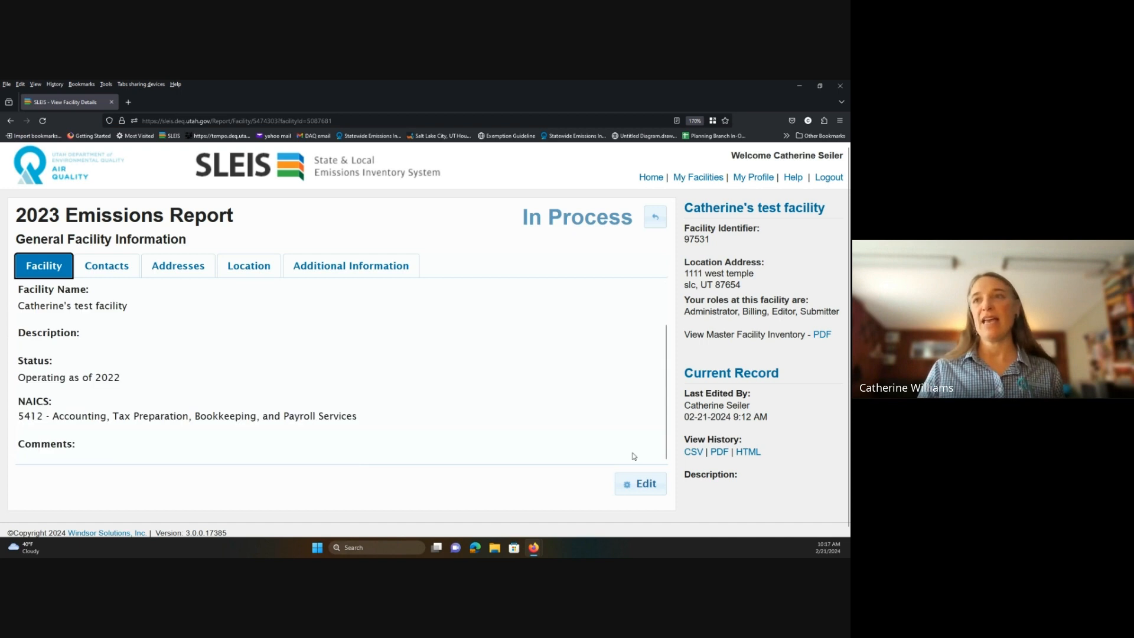
{"action": "left_click", "coordinate": [645, 488]}
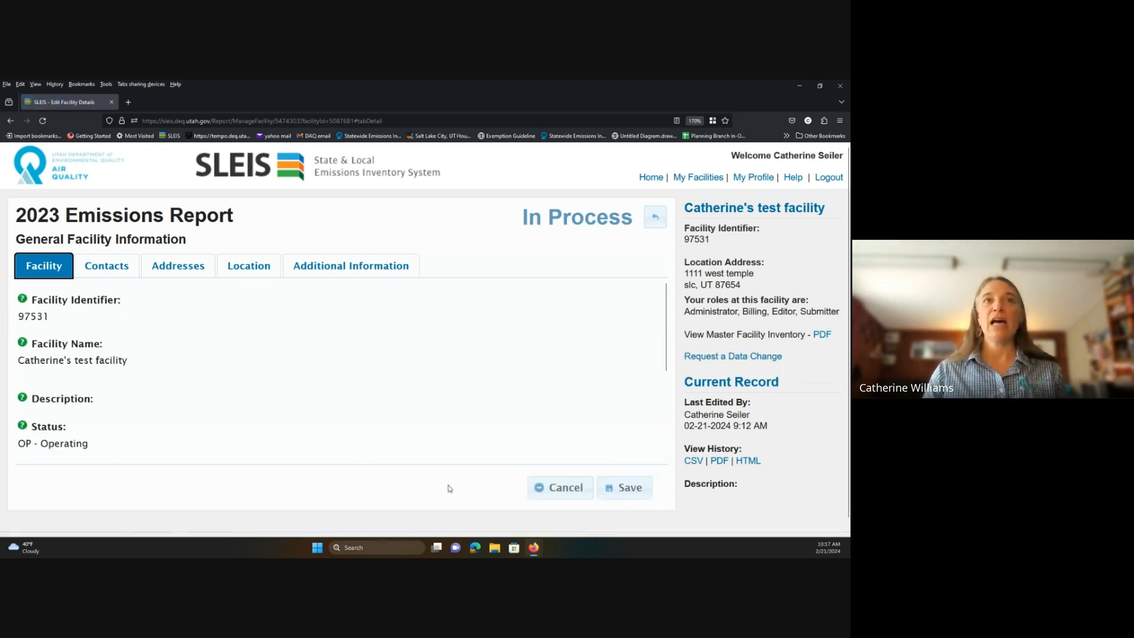
{"action": "scroll", "coordinate": [134, 337], "scroll_direction": "down", "scroll_amount": 3}
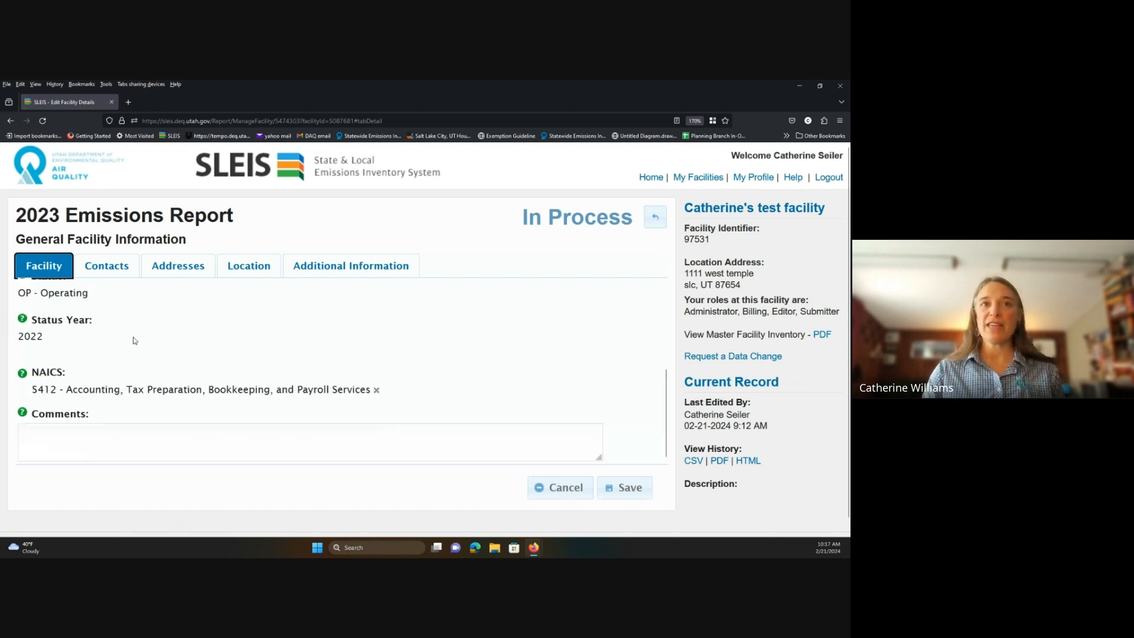
{"action": "scroll", "coordinate": [133, 340], "scroll_direction": "up", "scroll_amount": 3}
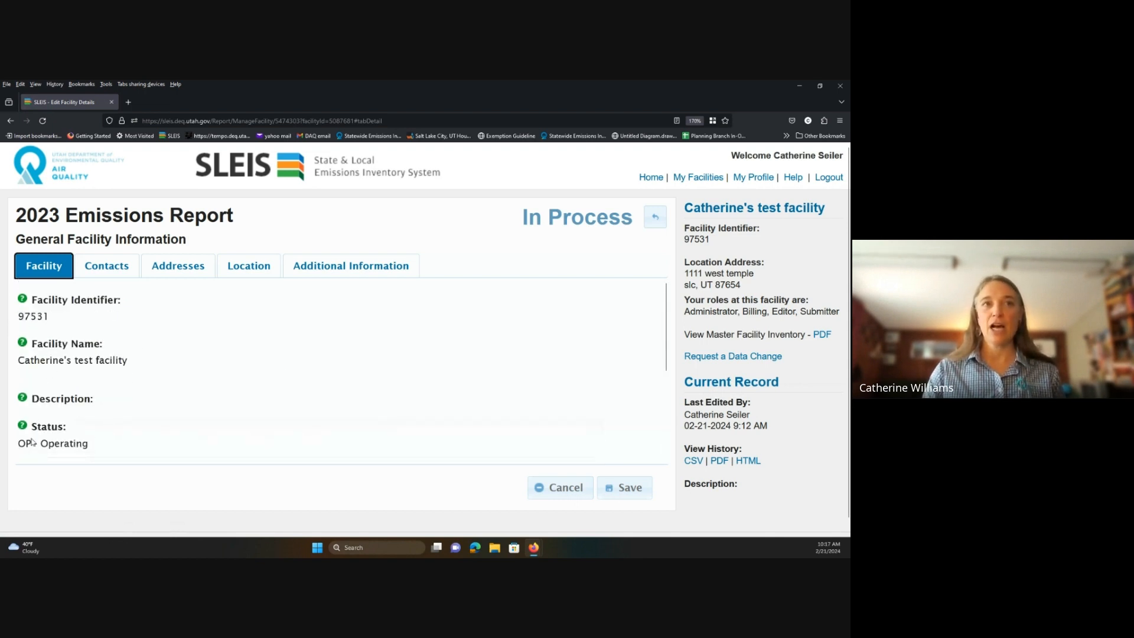
{"action": "scroll", "coordinate": [65, 422], "scroll_direction": "down", "scroll_amount": 3}
{"action": "scroll", "coordinate": [91, 417], "scroll_direction": "up", "scroll_amount": 3}
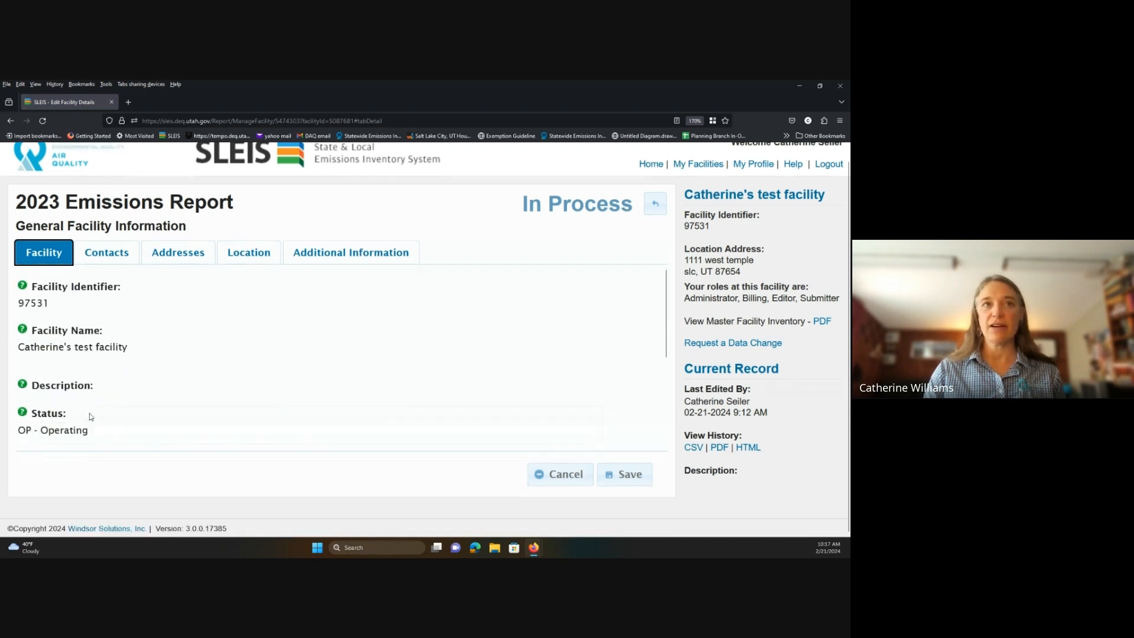
On the Contacts tab, add the middle name to Emissions Contact Name and save.
{"action": "left_click", "coordinate": [112, 261]}
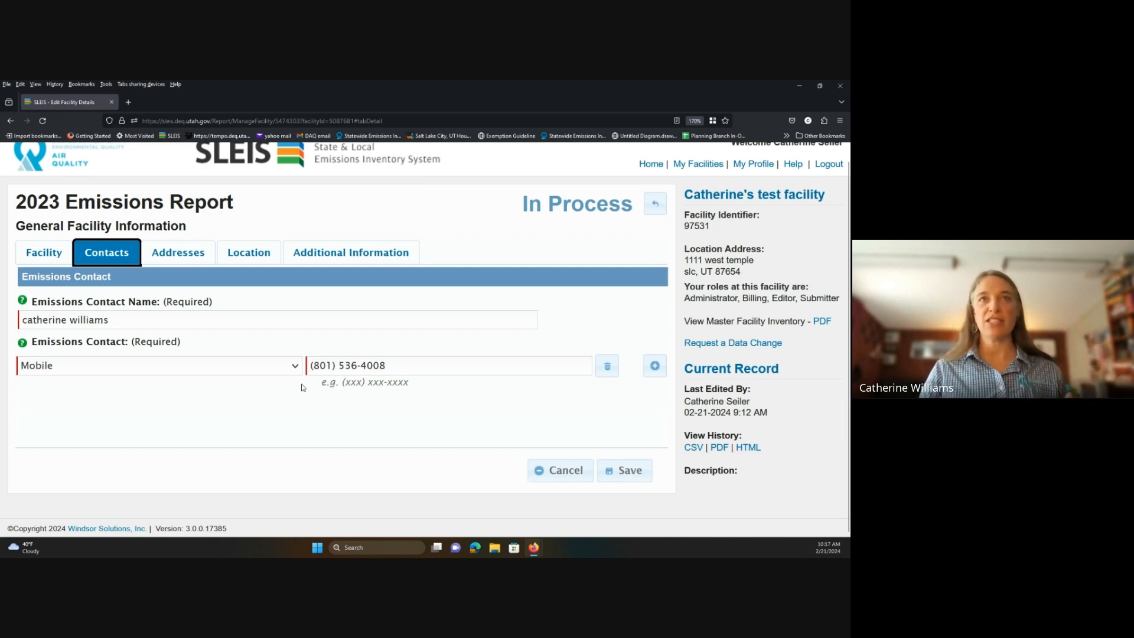
{"action": "left_click", "coordinate": [69, 318]}
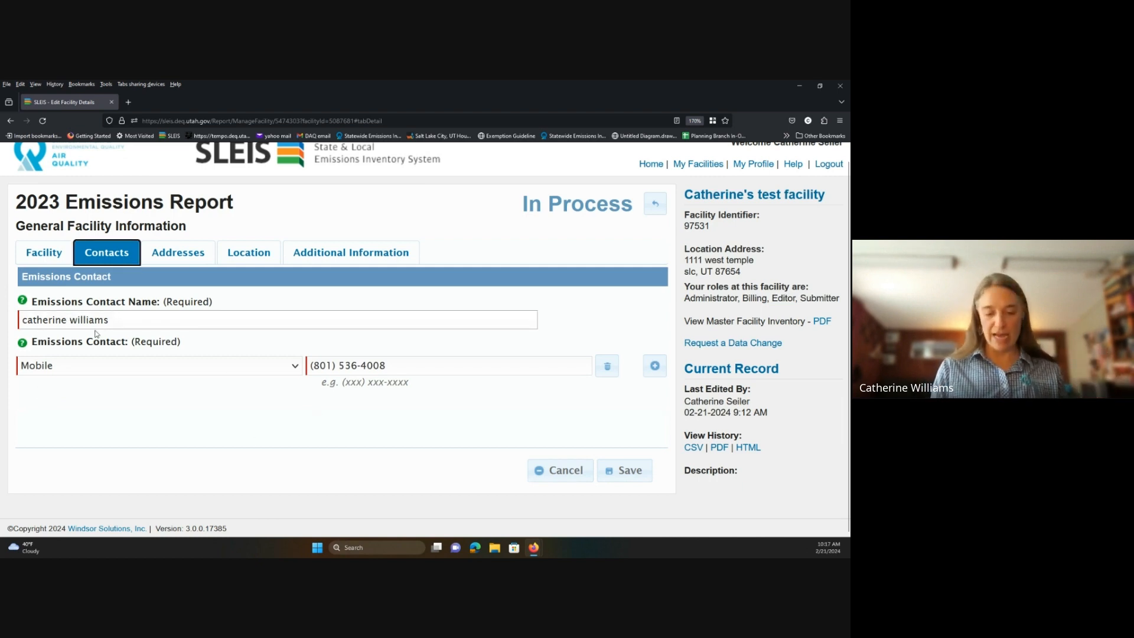
{"action": "type", "text": "Louise"}
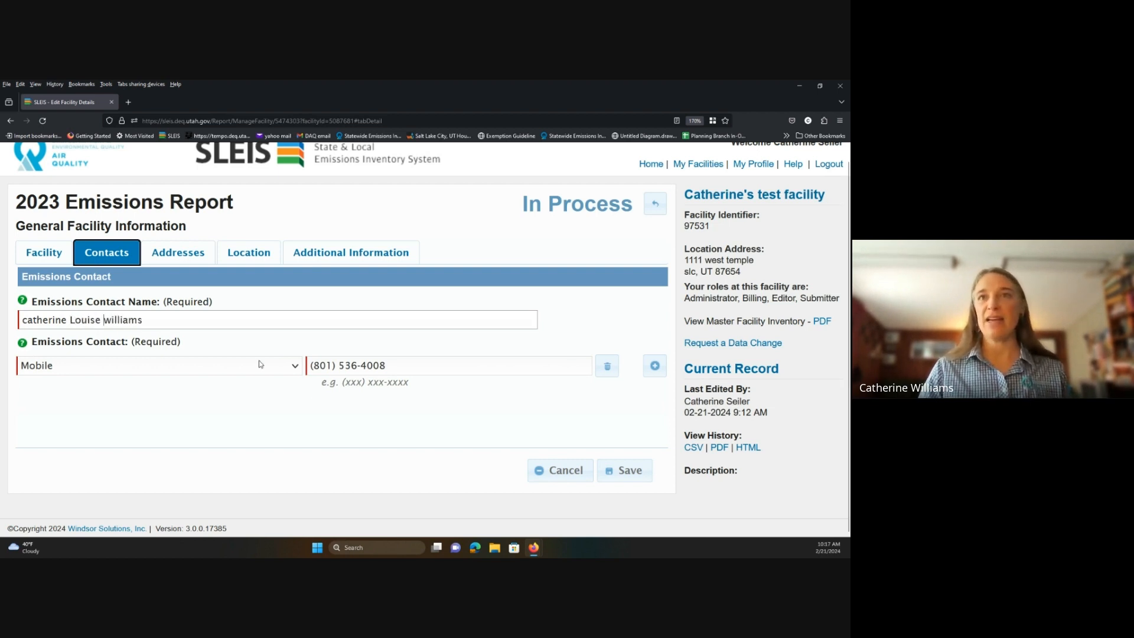
{"action": "left_click", "coordinate": [629, 471]}
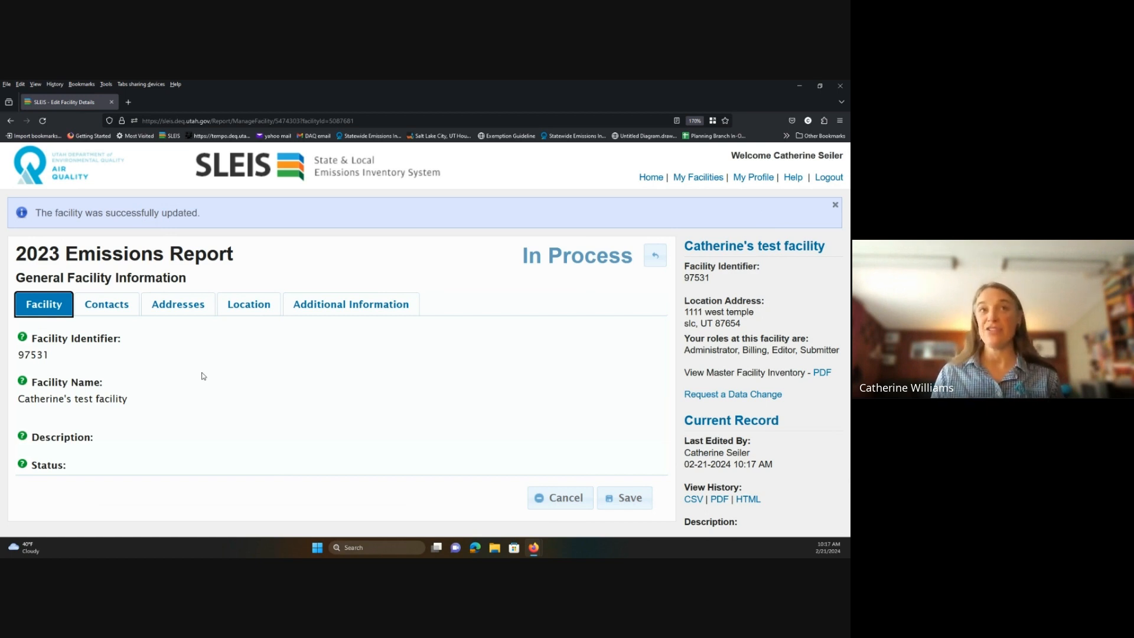
Try deleting the emissions contact's only mobile number, see it refused, then re-save the facility.
{"action": "left_click", "coordinate": [107, 304]}
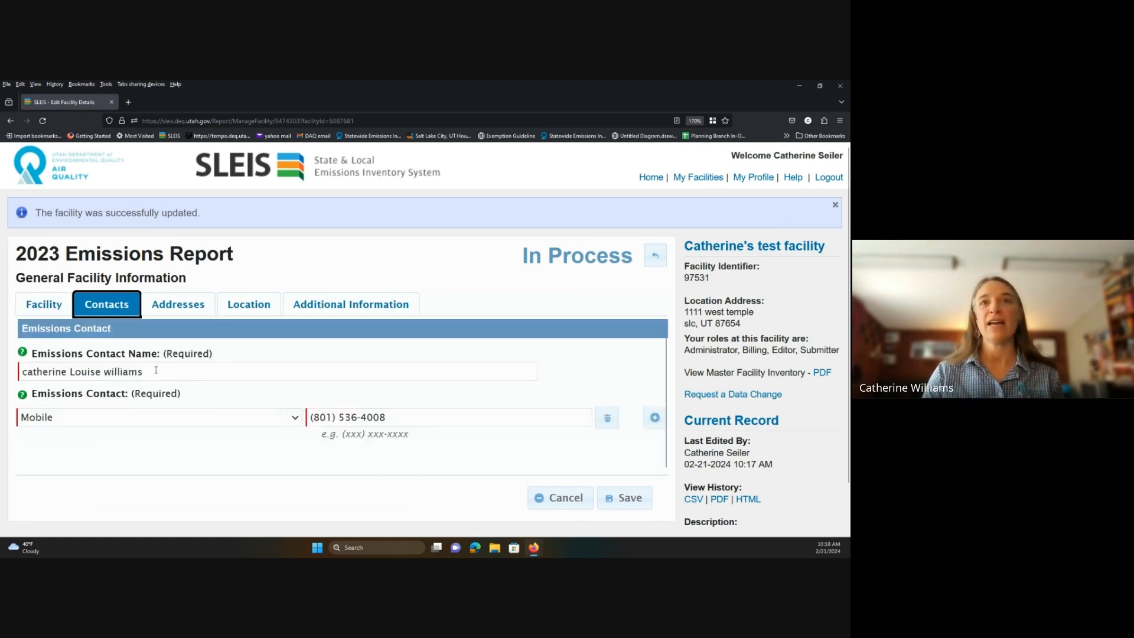
{"action": "left_click", "coordinate": [612, 424]}
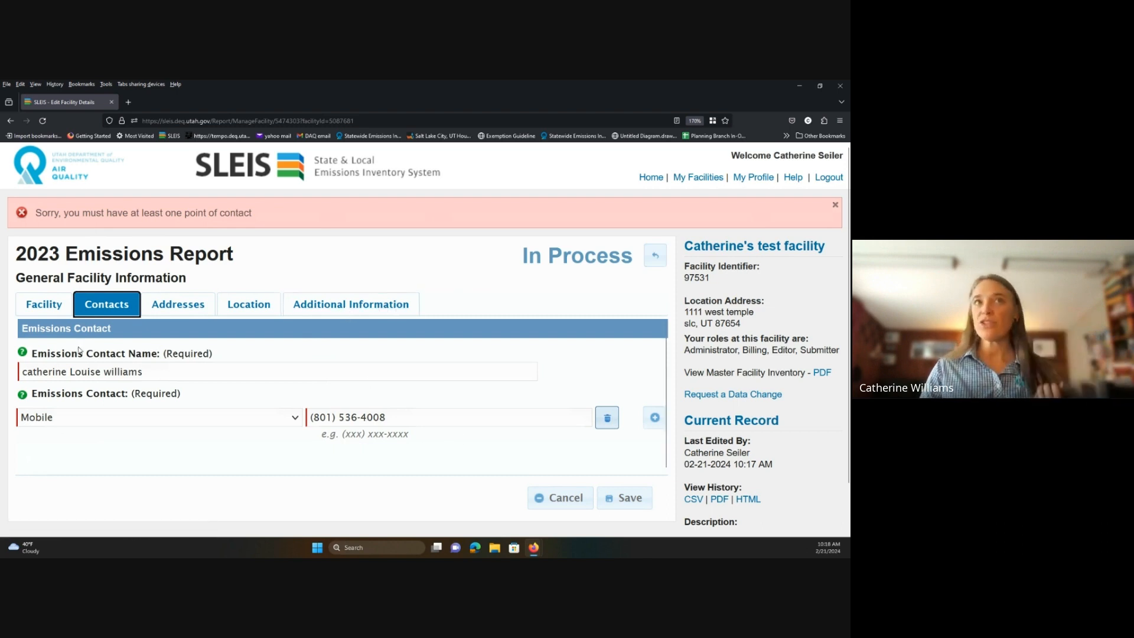
{"action": "left_click", "coordinate": [615, 507]}
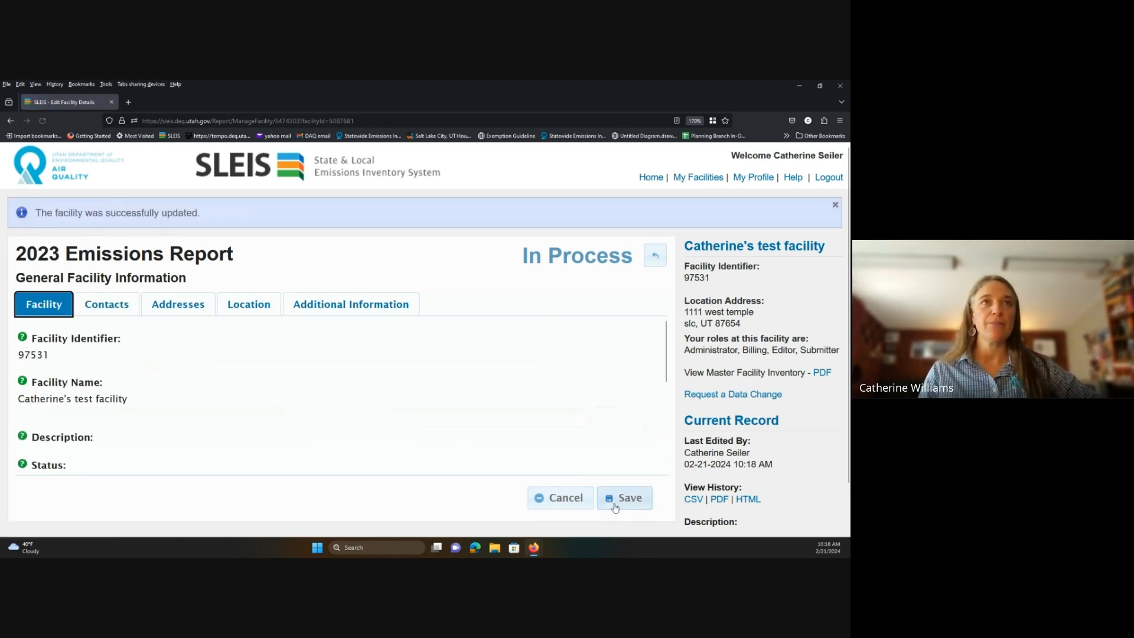
{"action": "left_click", "coordinate": [179, 305]}
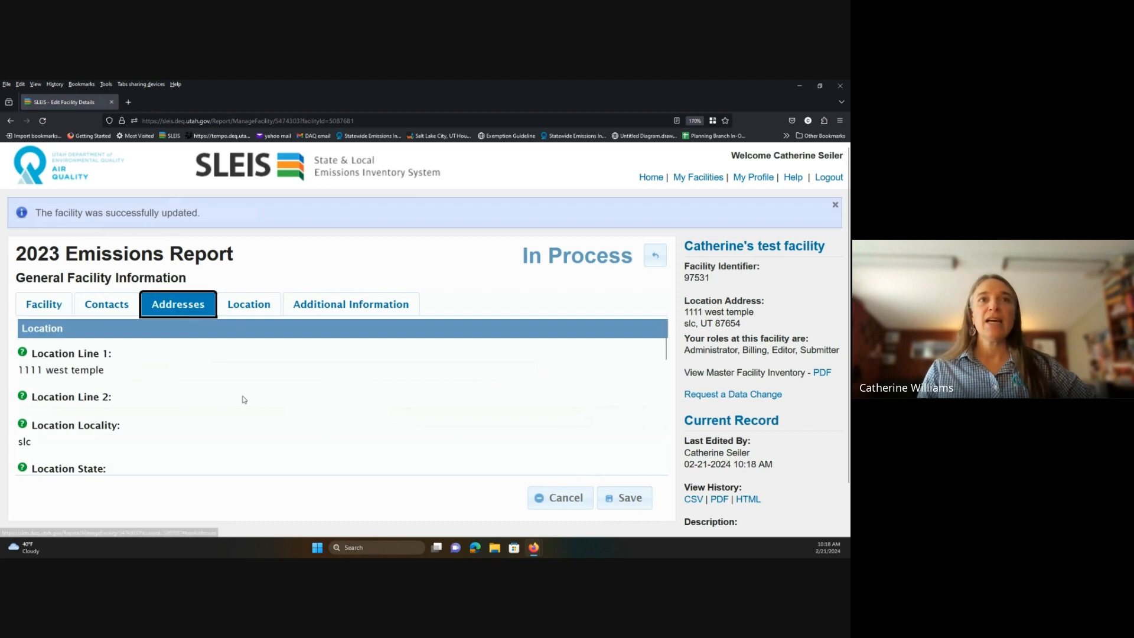
{"action": "scroll", "coordinate": [258, 364], "scroll_direction": "down", "scroll_amount": 2}
{"action": "scroll", "coordinate": [258, 364], "scroll_direction": "up", "scroll_amount": 2}
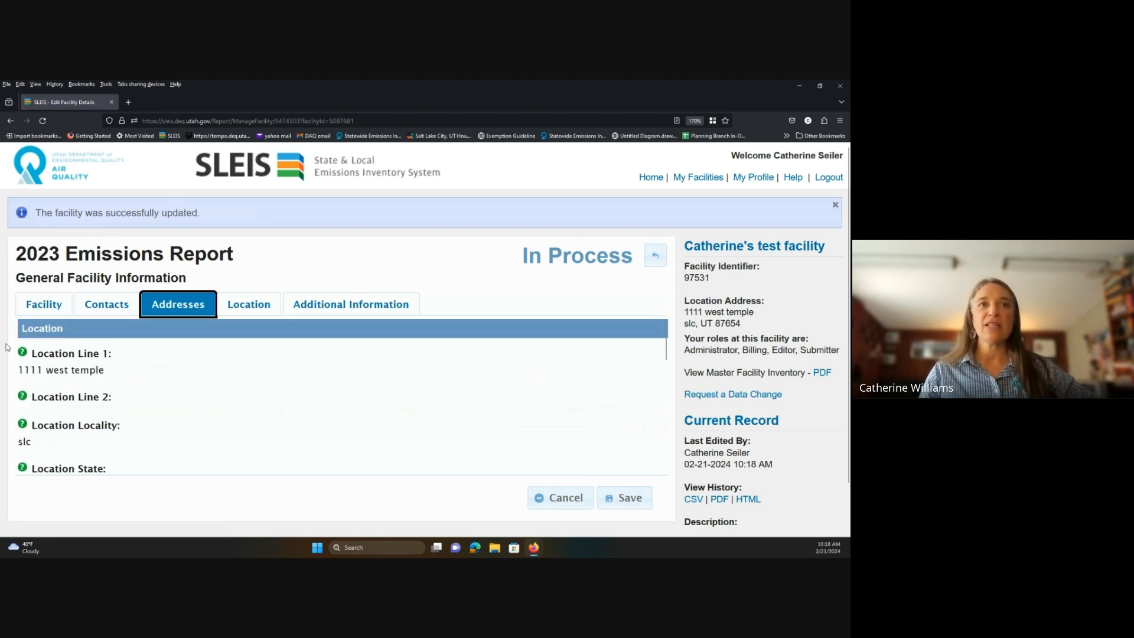
{"action": "scroll", "coordinate": [41, 401], "scroll_direction": "down", "scroll_amount": 4}
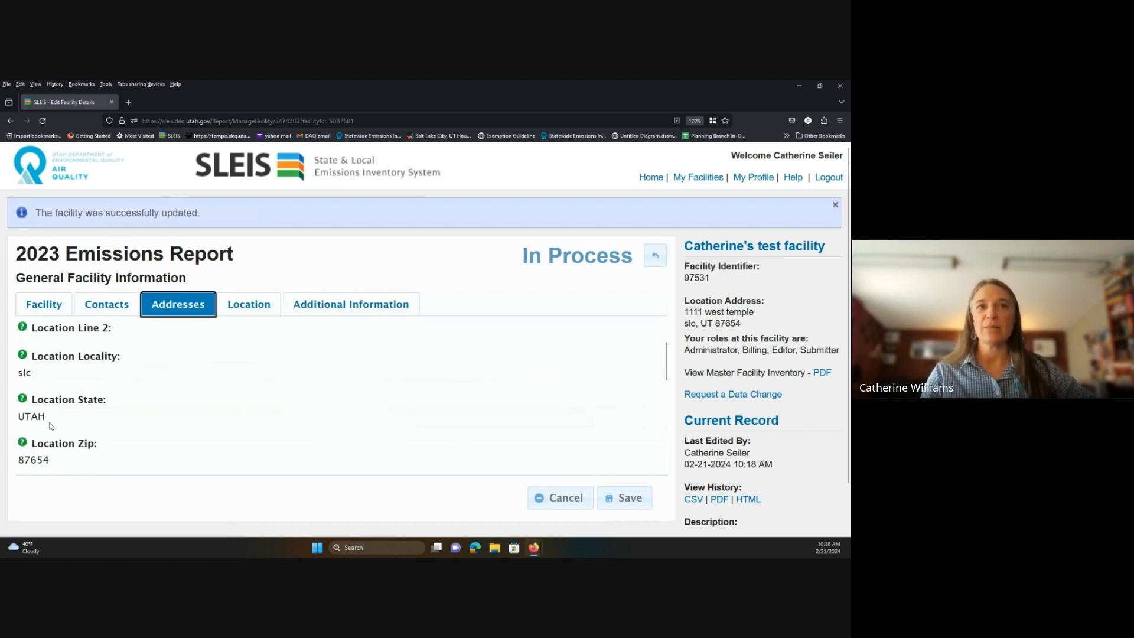
{"action": "scroll", "coordinate": [50, 426], "scroll_direction": "up", "scroll_amount": 2}
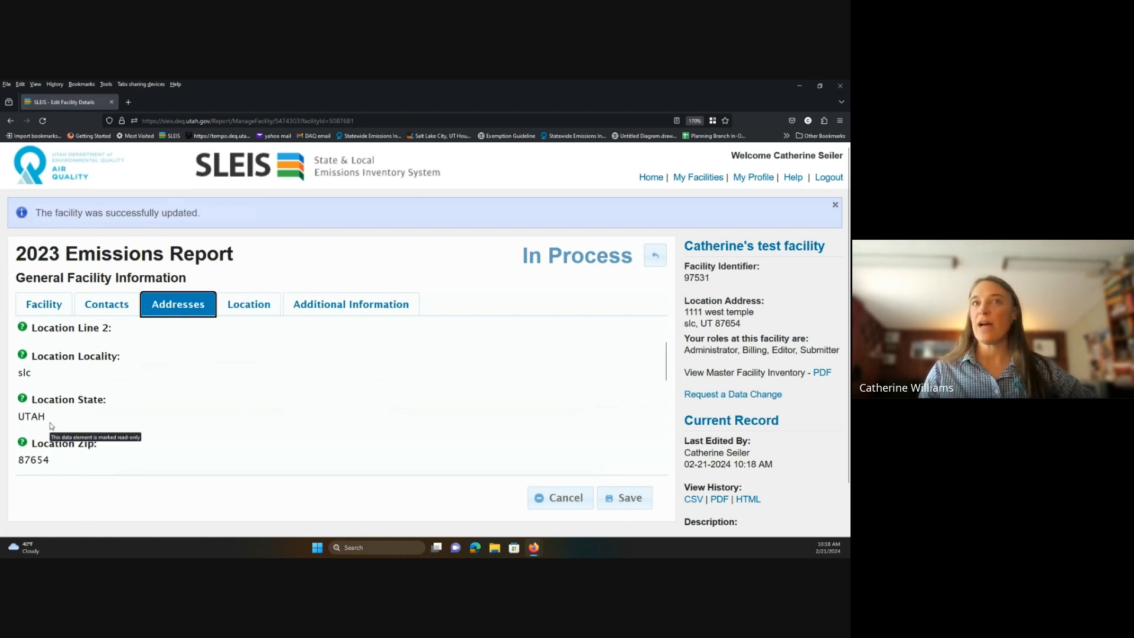
{"action": "scroll", "coordinate": [52, 426], "scroll_direction": "up", "scroll_amount": 2}
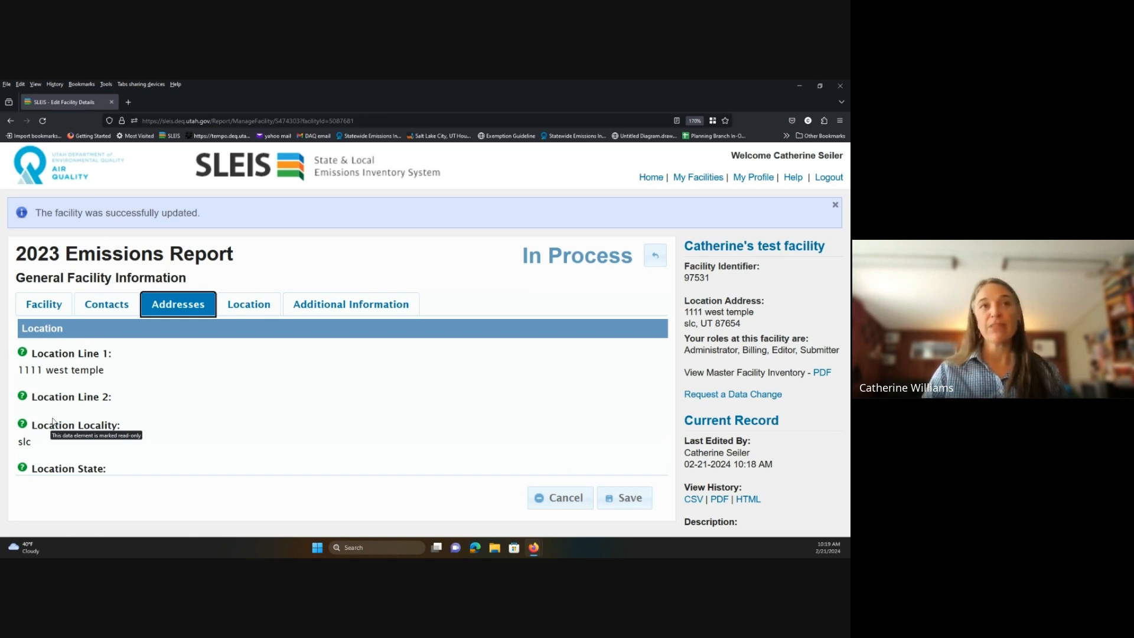
{"action": "scroll", "coordinate": [53, 422], "scroll_direction": "down", "scroll_amount": 3}
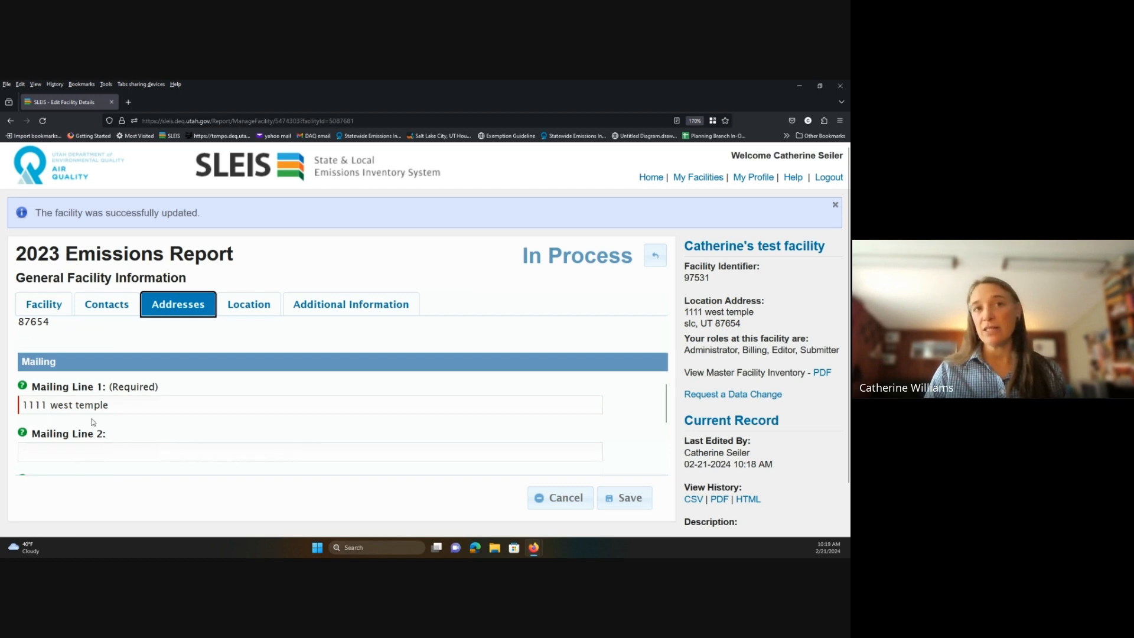
{"action": "scroll", "coordinate": [92, 421], "scroll_direction": "down", "scroll_amount": 1}
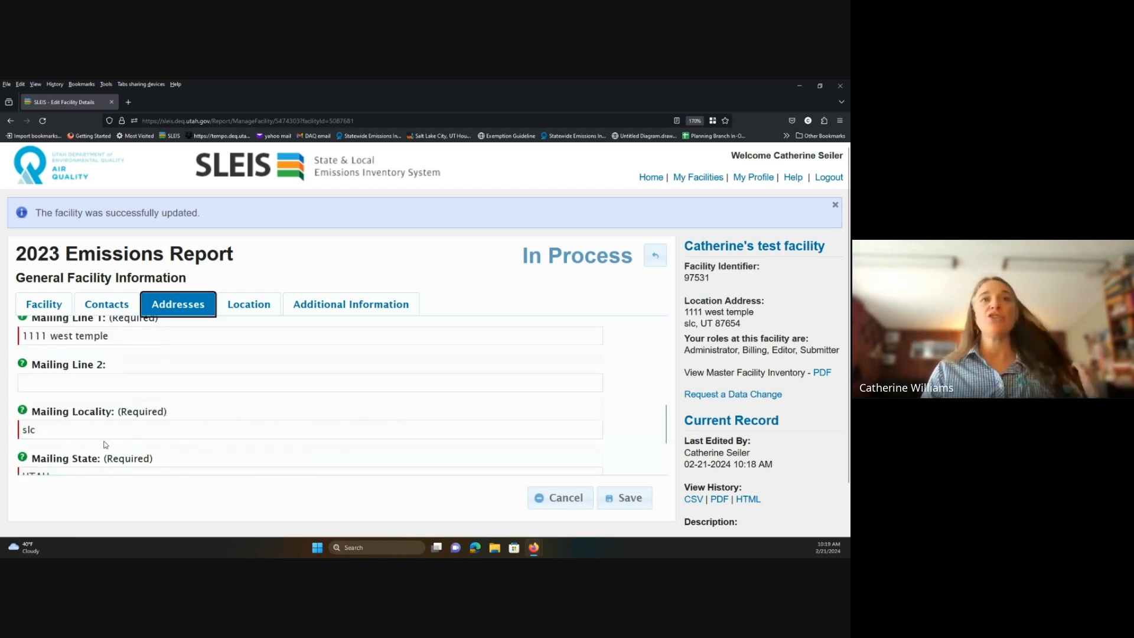
Review the facility's latitude, longitude and UTM coordinates, then view its customer ID and owner name.
{"action": "left_click", "coordinate": [243, 310]}
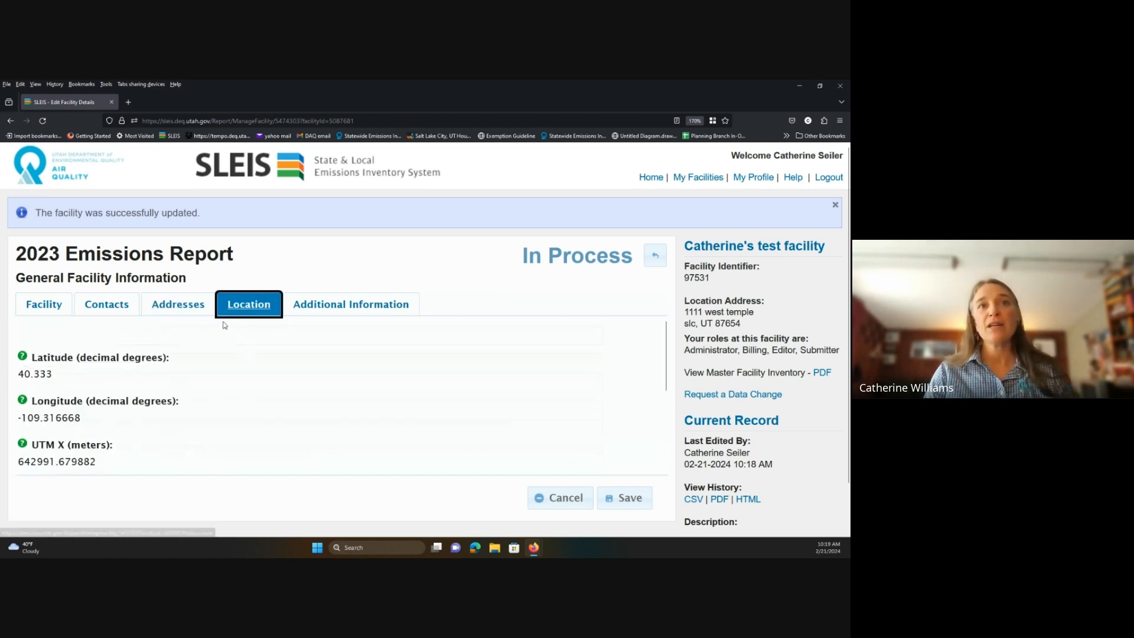
{"action": "scroll", "coordinate": [121, 404], "scroll_direction": "down", "scroll_amount": 1}
{"action": "scroll", "coordinate": [122, 402], "scroll_direction": "down", "scroll_amount": 2}
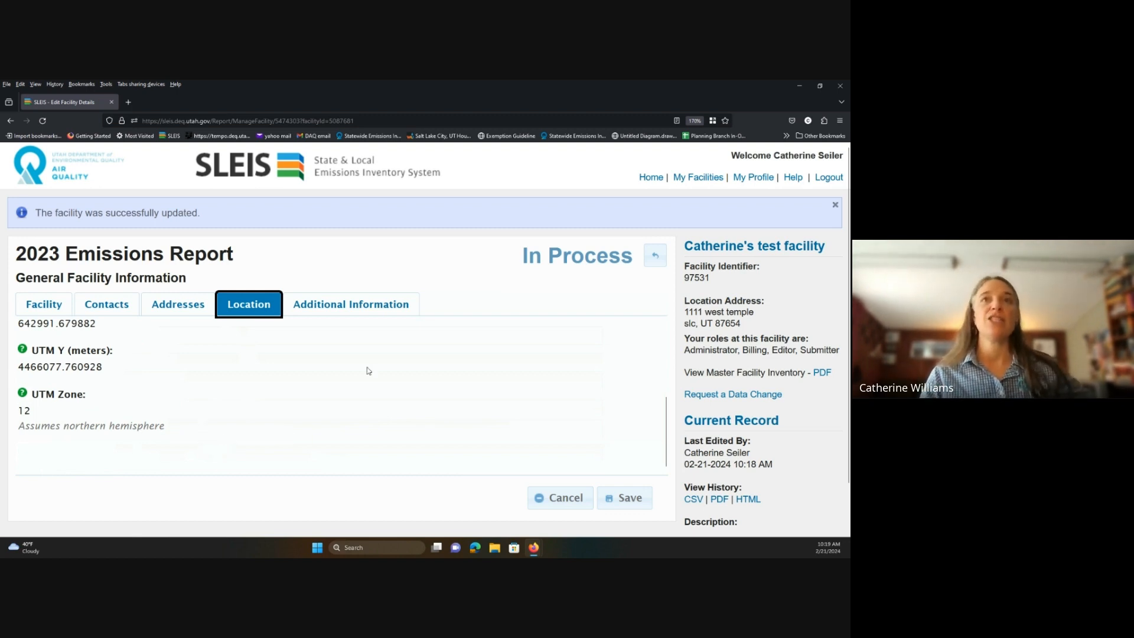
{"action": "left_click", "coordinate": [340, 312]}
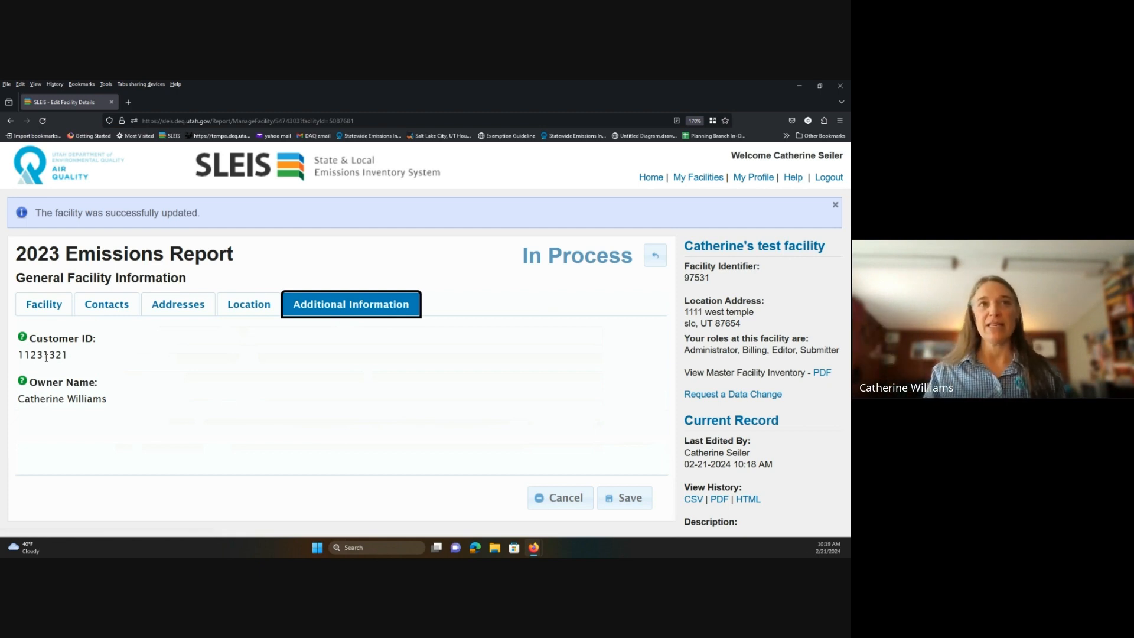
Save the facility's general information (last edited 10:19 AM) and go back to the 2023 report overview.
{"action": "left_click", "coordinate": [619, 503]}
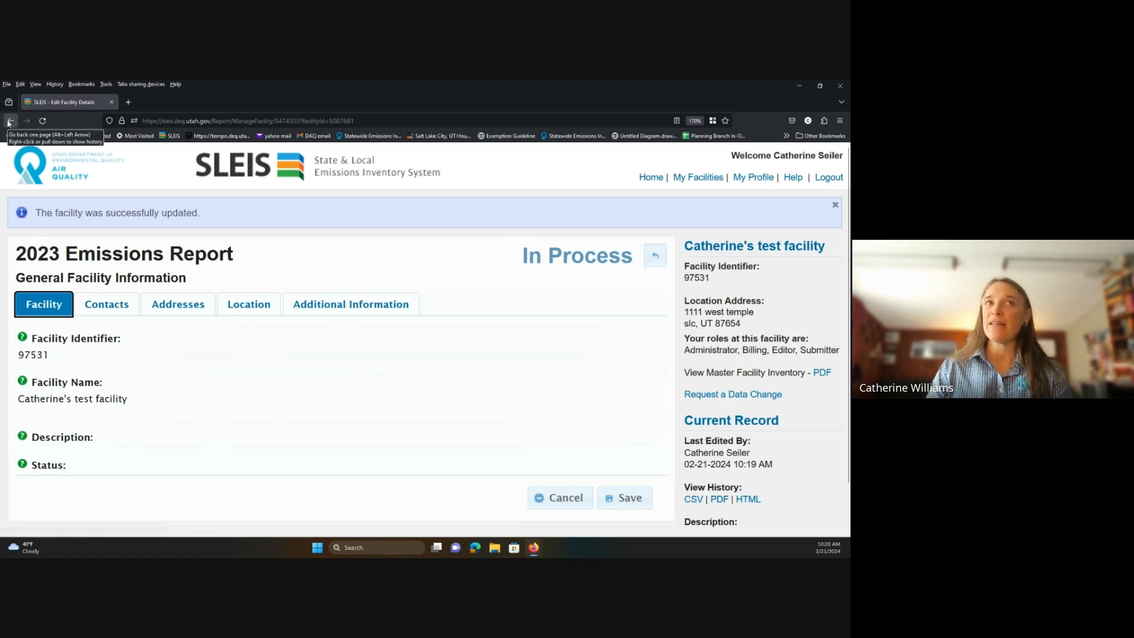
{"action": "left_click", "coordinate": [647, 265]}
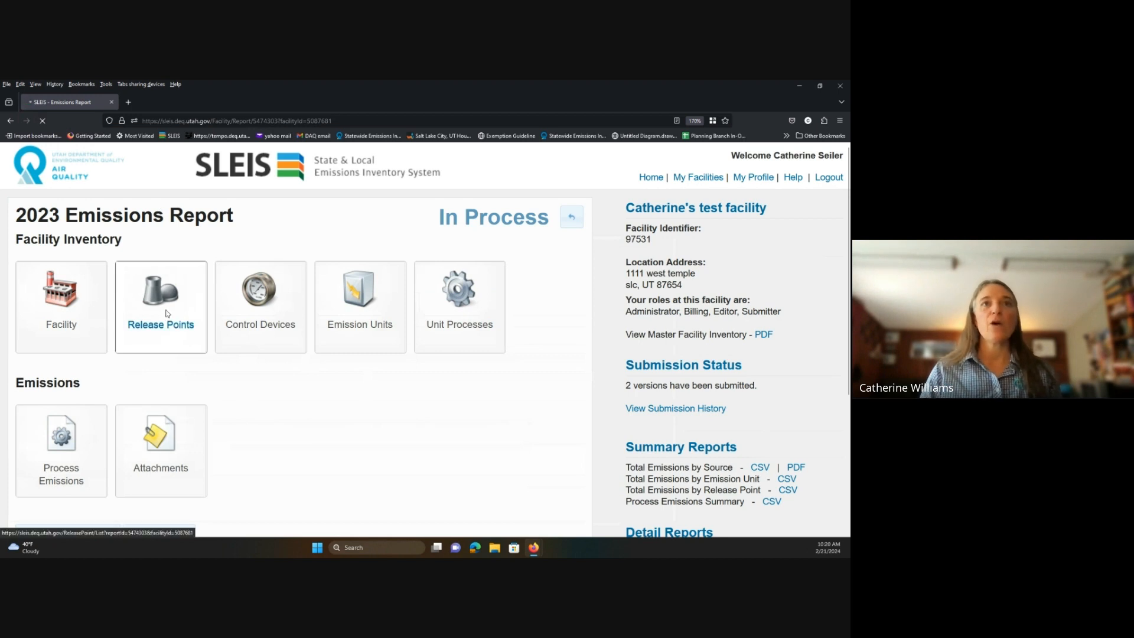
Open the Release Points list showing the baghouse and Rail Loading Rack Fugitive entries.
{"action": "left_click", "coordinate": [166, 313]}
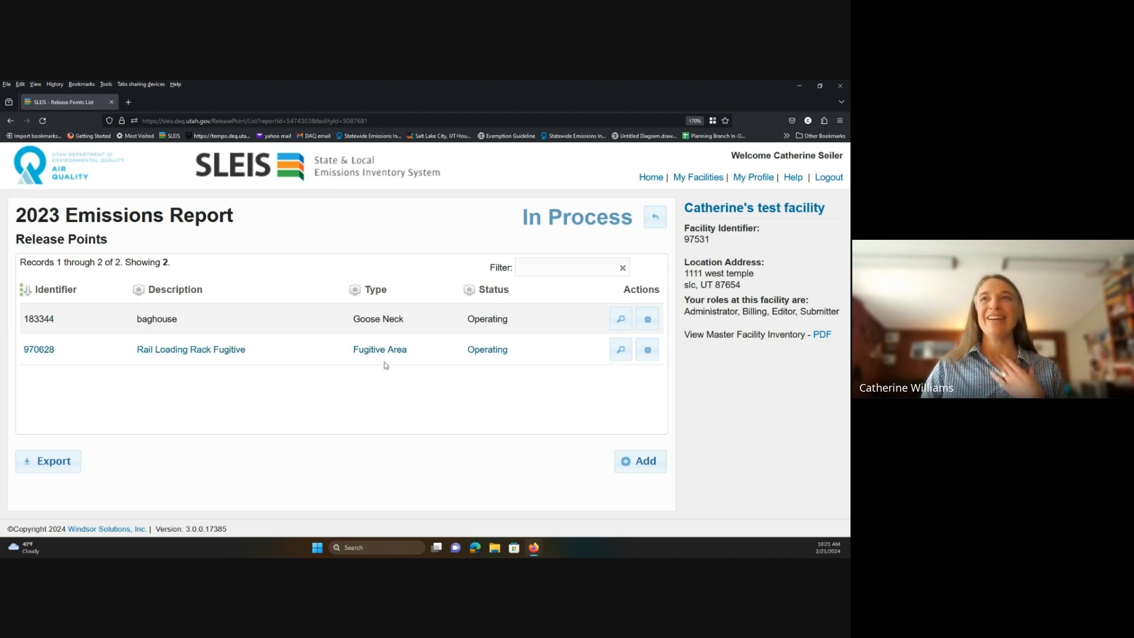
Inspect release point 183344's location and additional information, then open the baghouse release point for editing.
{"action": "left_click", "coordinate": [621, 320]}
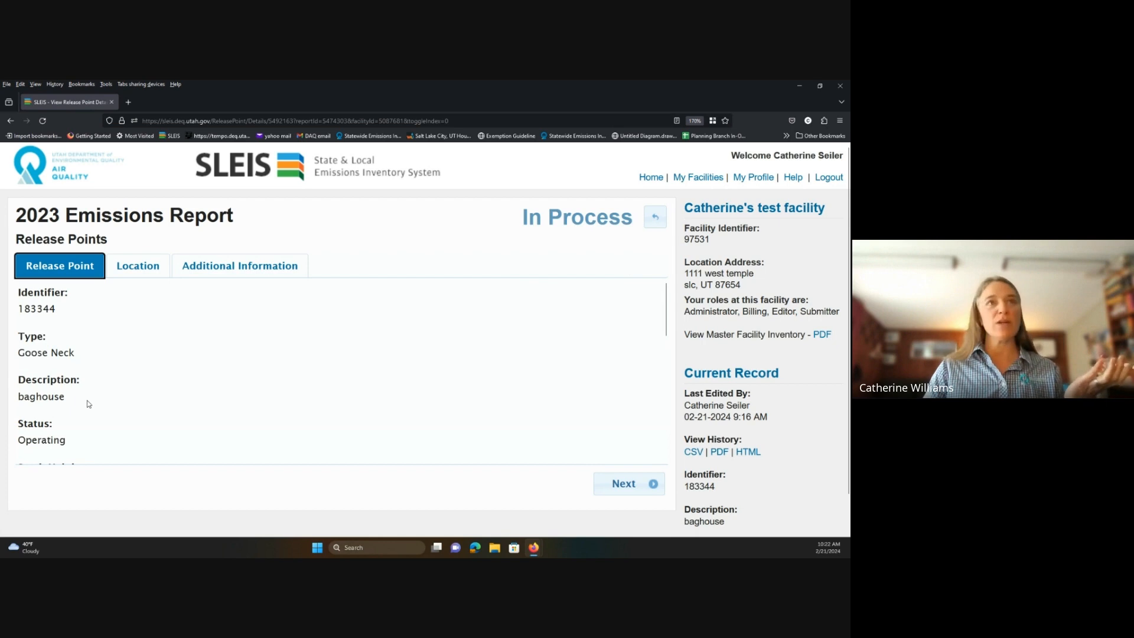
{"action": "scroll", "coordinate": [88, 404], "scroll_direction": "down", "scroll_amount": 5}
{"action": "scroll", "coordinate": [91, 397], "scroll_direction": "down", "scroll_amount": 2}
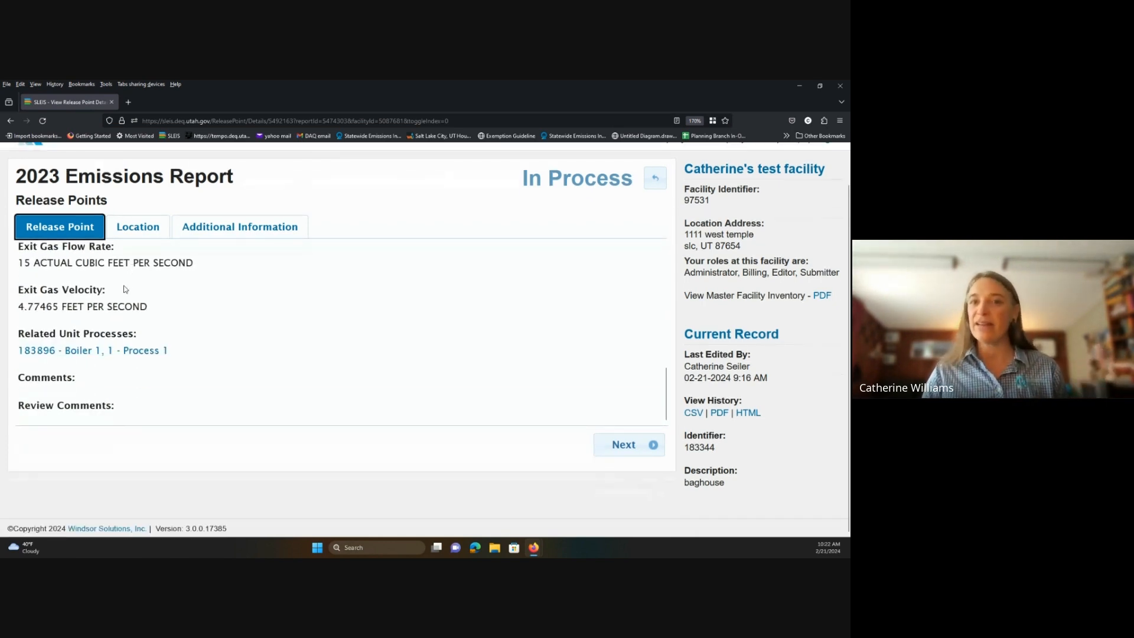
{"action": "left_click", "coordinate": [137, 227]}
{"action": "left_click", "coordinate": [224, 228]}
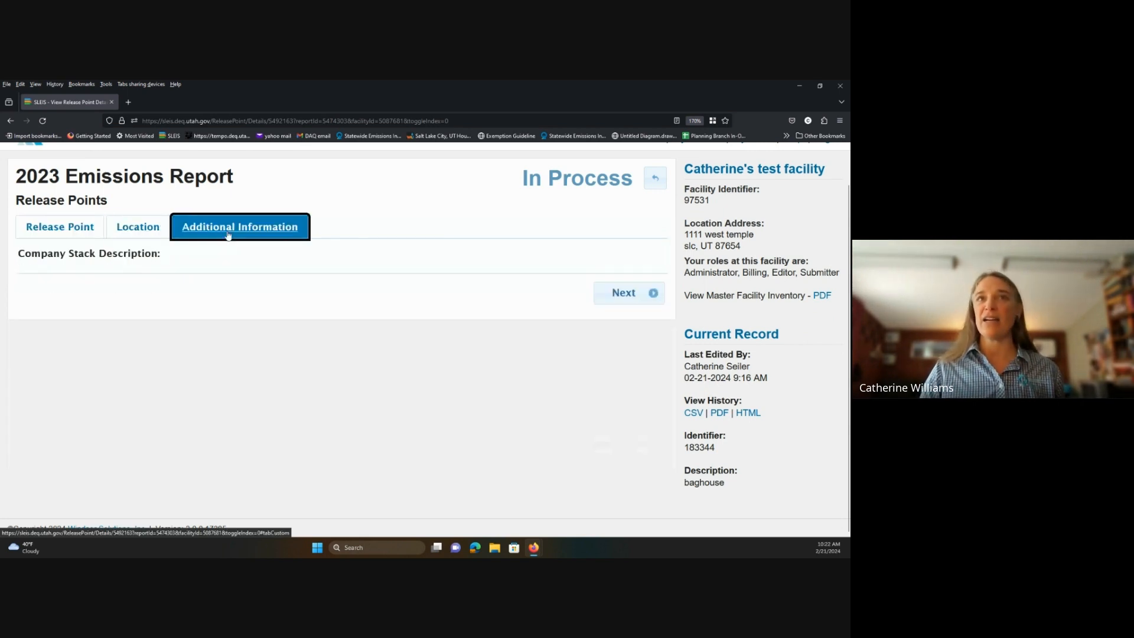
{"action": "left_click", "coordinate": [655, 177]}
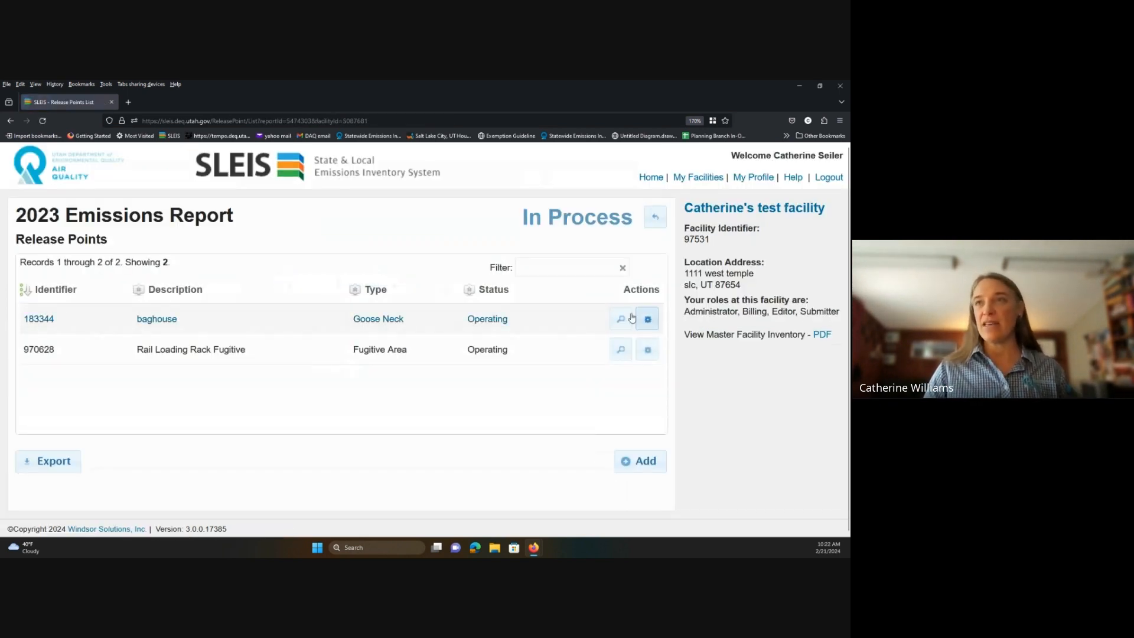
{"action": "left_click", "coordinate": [647, 322]}
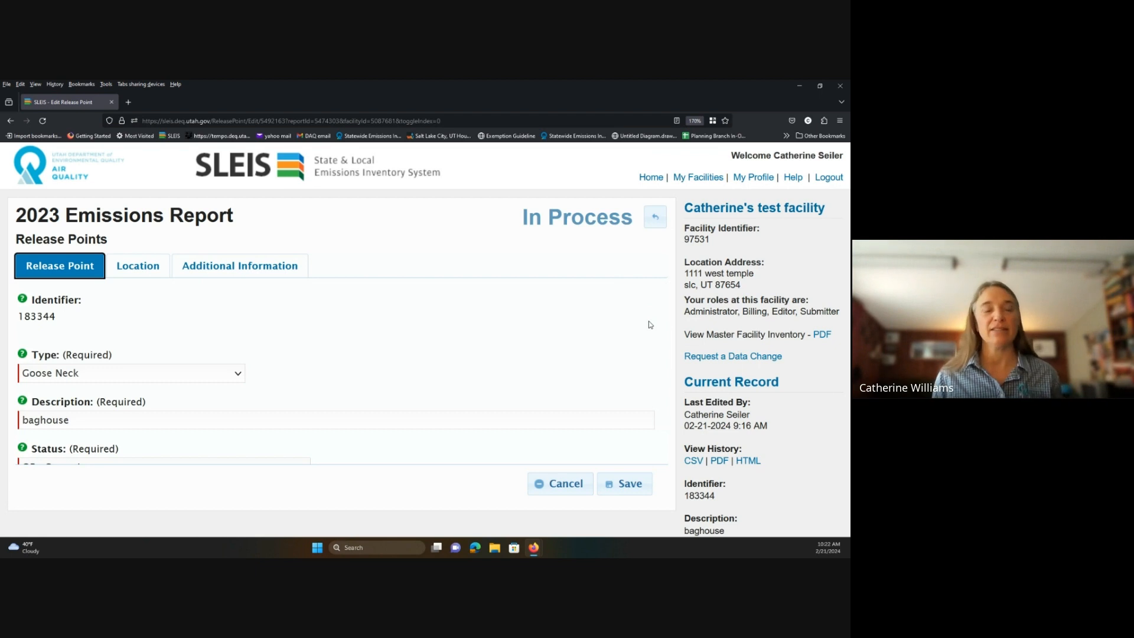
Change the baghouse release point type to Vertical.
{"action": "left_click", "coordinate": [239, 380]}
{"action": "left_click", "coordinate": [196, 331]}
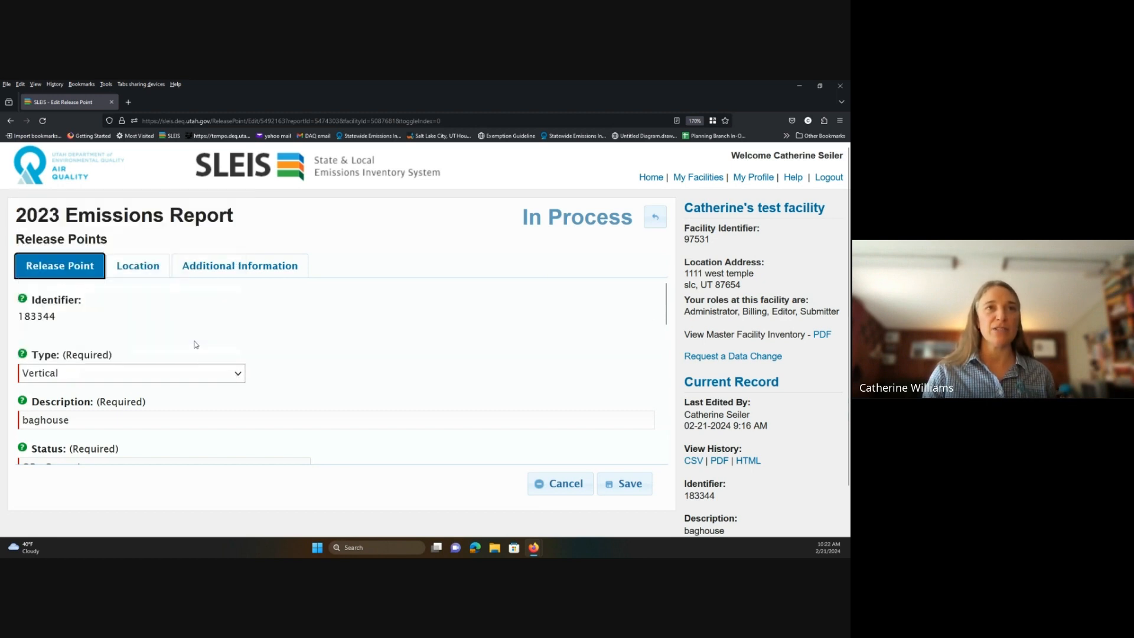
{"action": "scroll", "coordinate": [349, 385], "scroll_direction": "down", "scroll_amount": 3}
{"action": "scroll", "coordinate": [350, 385], "scroll_direction": "up", "scroll_amount": 1}
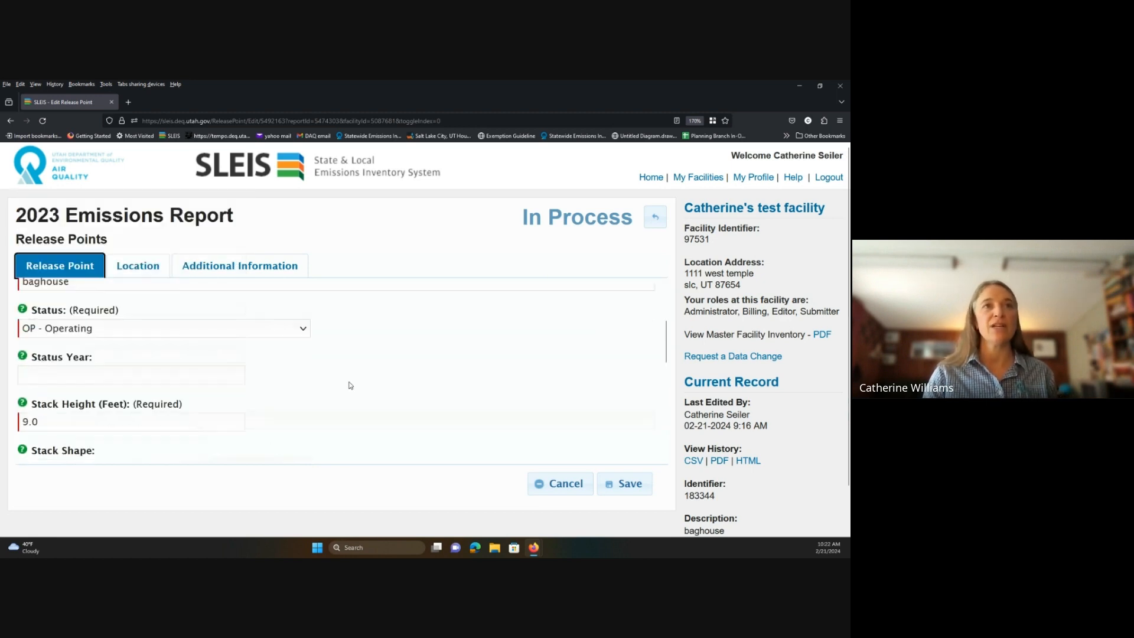
{"action": "scroll", "coordinate": [349, 385], "scroll_direction": "down", "scroll_amount": 2}
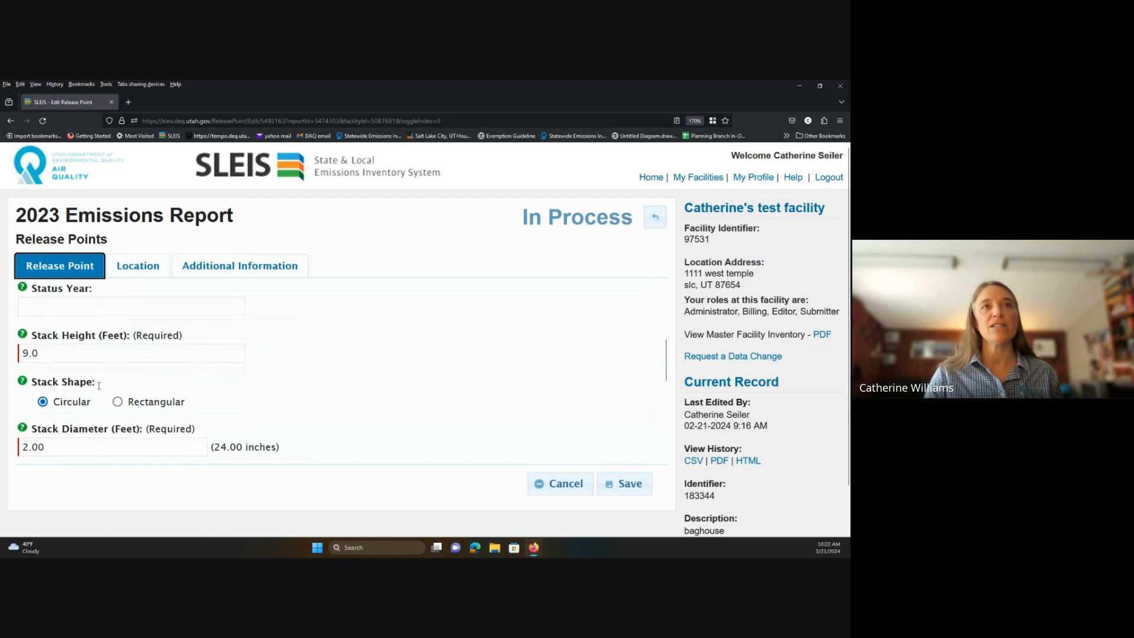
{"action": "scroll", "coordinate": [120, 372], "scroll_direction": "down", "scroll_amount": 1}
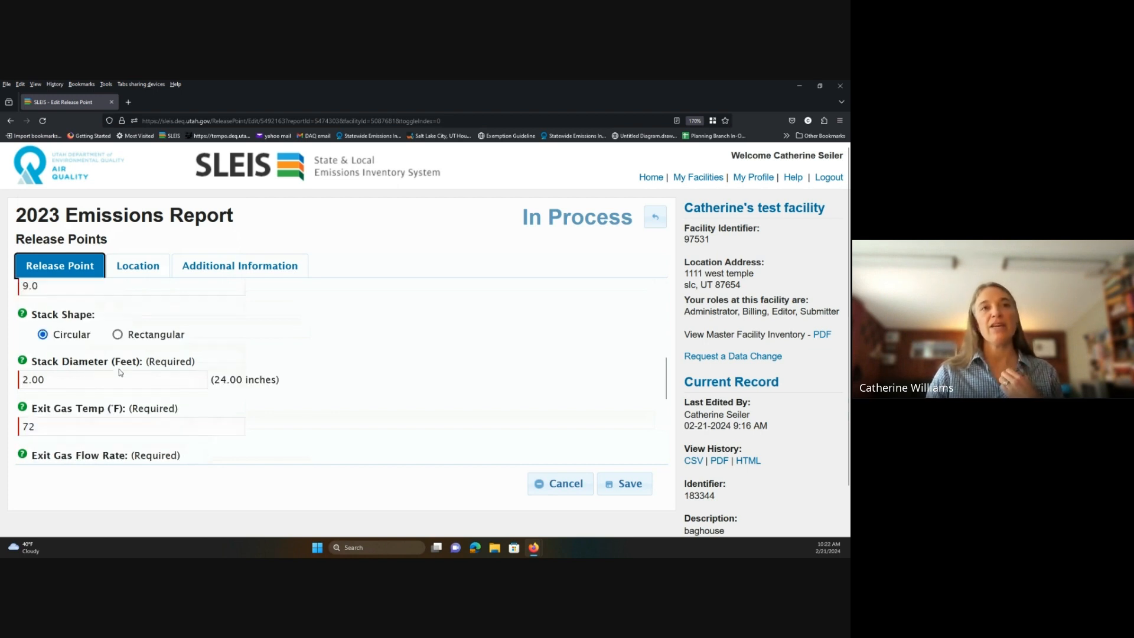
{"action": "scroll", "coordinate": [120, 372], "scroll_direction": "down", "scroll_amount": 2}
{"action": "scroll", "coordinate": [53, 411], "scroll_direction": "up", "scroll_amount": 4}
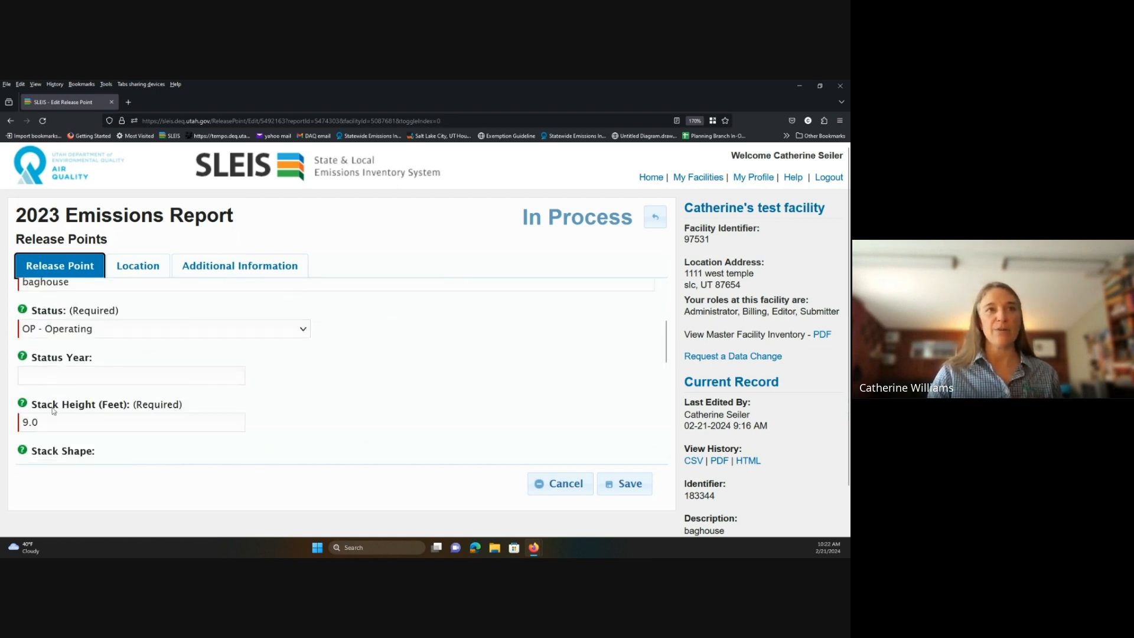
{"action": "scroll", "coordinate": [53, 410], "scroll_direction": "down", "scroll_amount": 2}
Clear the old stack height, diameter, exit gas temperature, flow rate and velocity values.
{"action": "left_click", "coordinate": [48, 353]}
{"action": "key", "text": "BackSpace"}
{"action": "key", "text": "BackSpace"}
{"action": "key", "text": "BackSpace"}
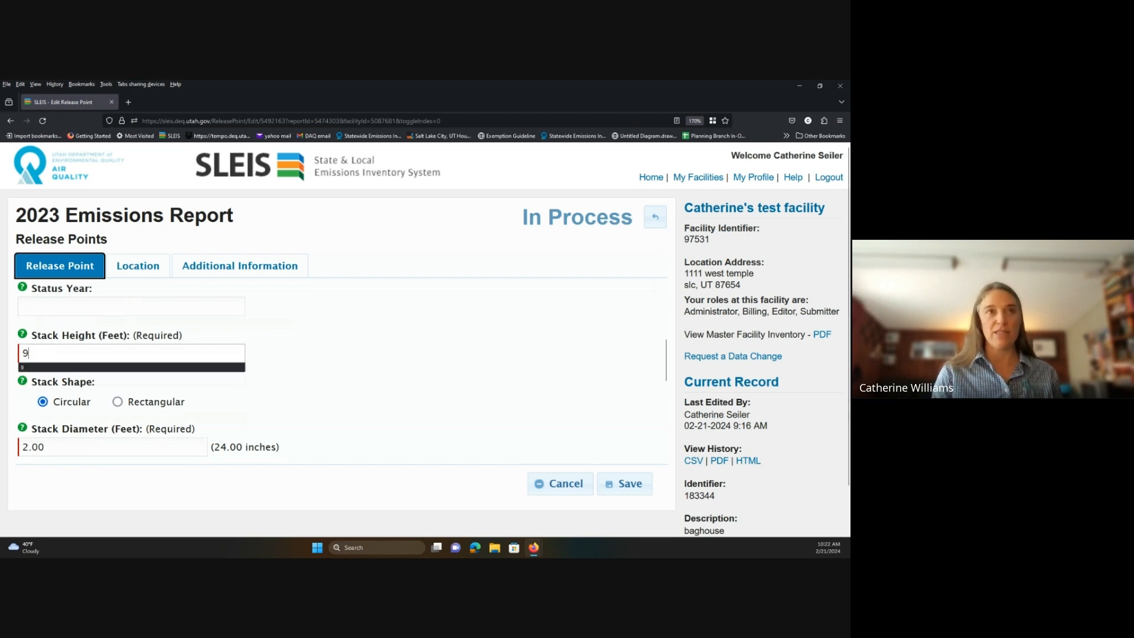
{"action": "key", "text": "Tab"}
{"action": "key", "text": "Tab"}
{"action": "key", "text": "Tab"}
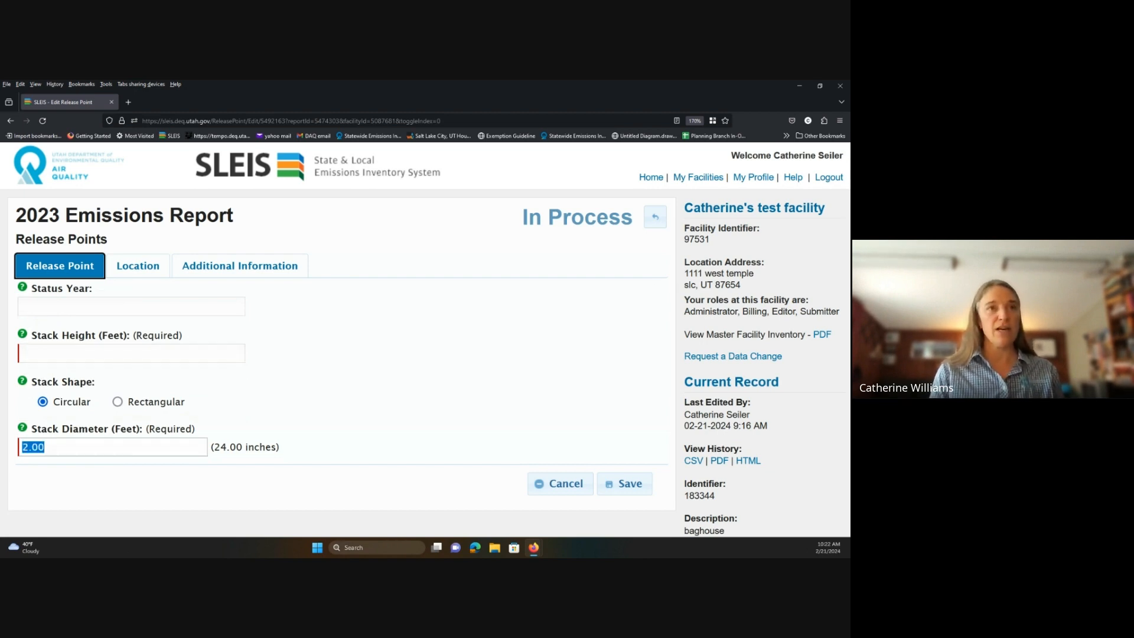
{"action": "key", "text": "BackSpace"}
{"action": "key", "text": "Tab"}
{"action": "key", "text": "BackSpace"}
{"action": "key", "text": "Tab"}
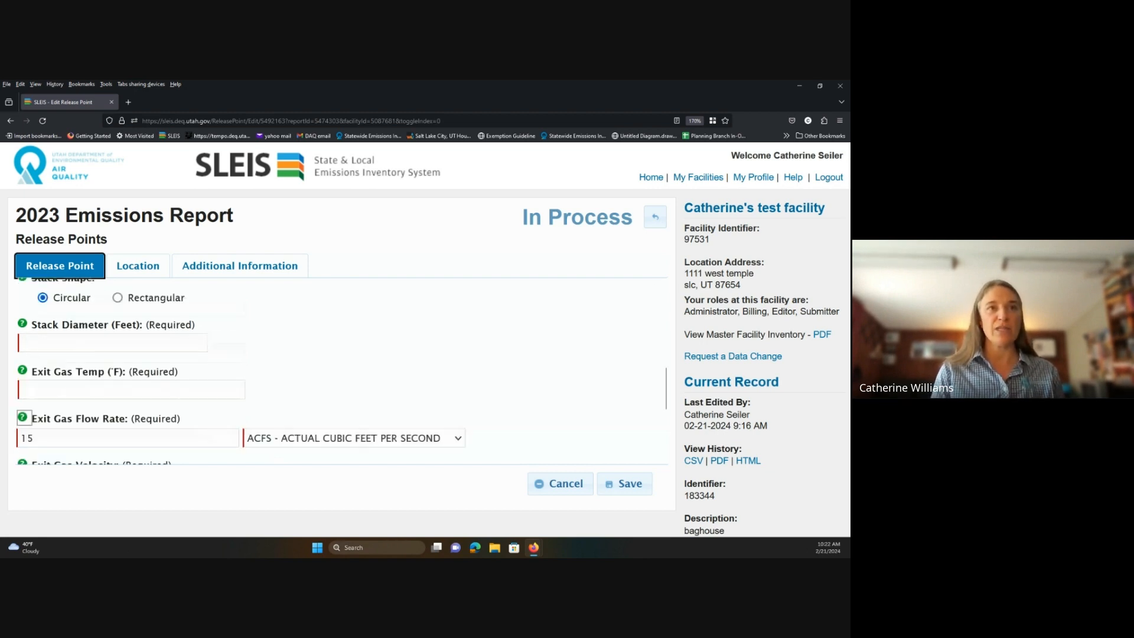
{"action": "key", "text": "BackSpace"}
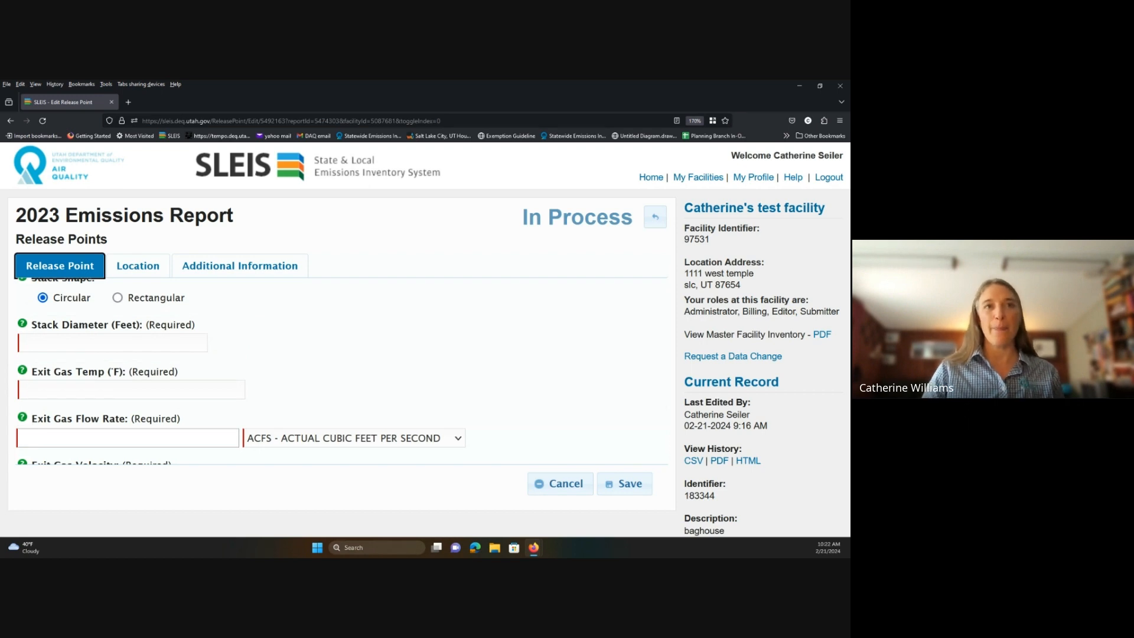
{"action": "key", "text": "Tab"}
{"action": "key", "text": "Tab"}
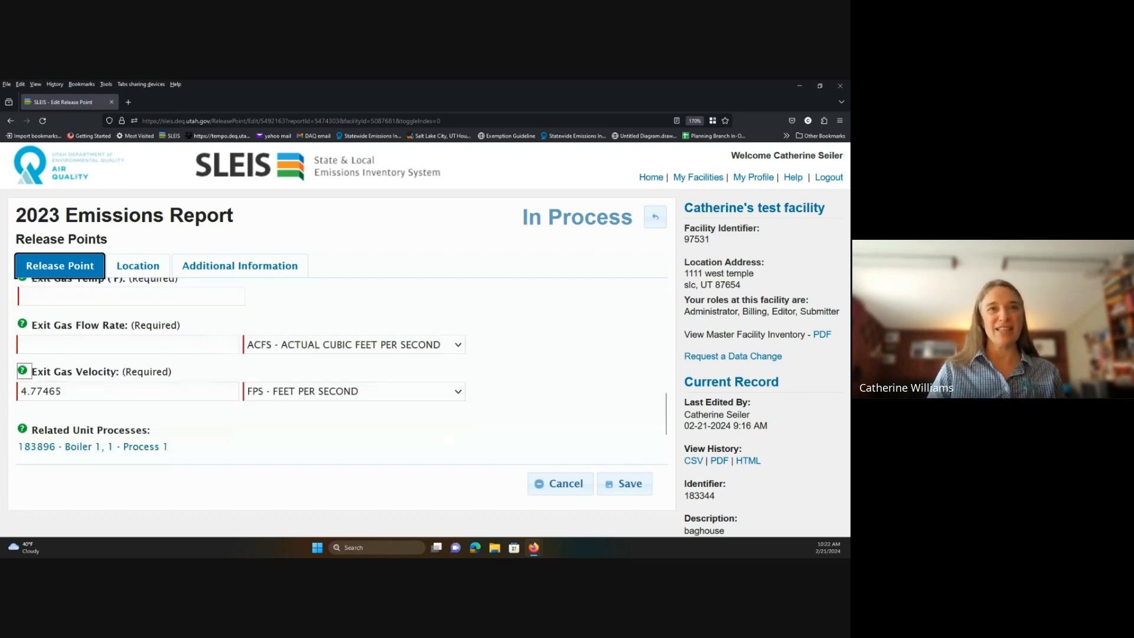
{"action": "key", "text": "Tab"}
{"action": "key", "text": "BackSpace"}
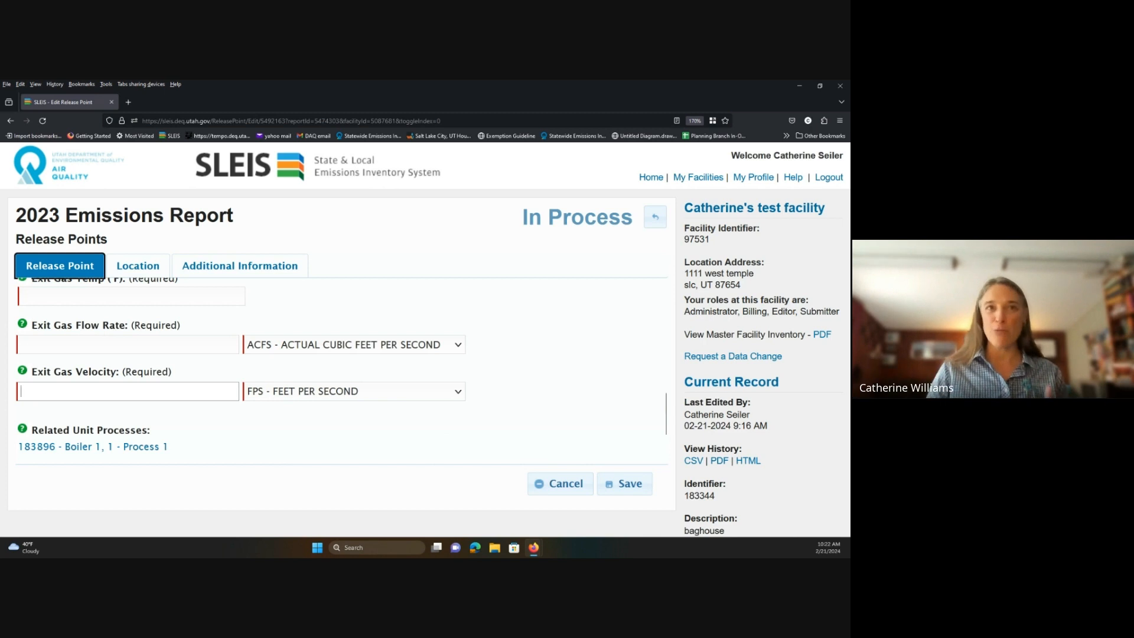
{"action": "scroll", "coordinate": [119, 352], "scroll_direction": "up", "scroll_amount": 3}
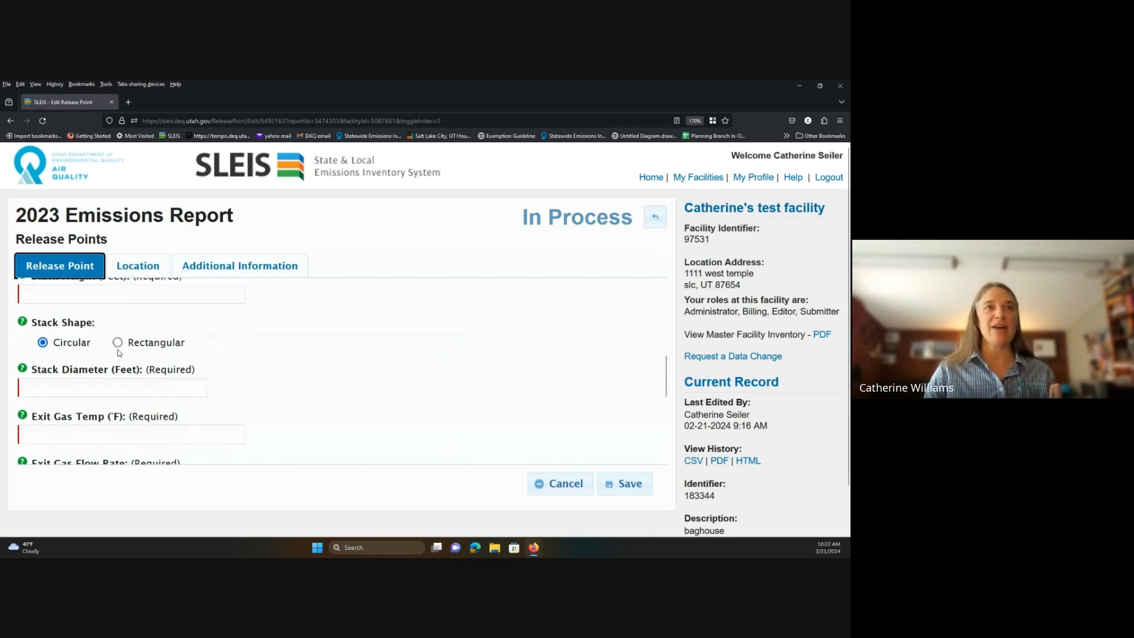
{"action": "scroll", "coordinate": [119, 352], "scroll_direction": "up", "scroll_amount": 2}
Enter stack height 10 ft, diameter 1 ft, exit temperature 72 °F and flow rate 12 ACFS.
{"action": "left_click", "coordinate": [174, 356]}
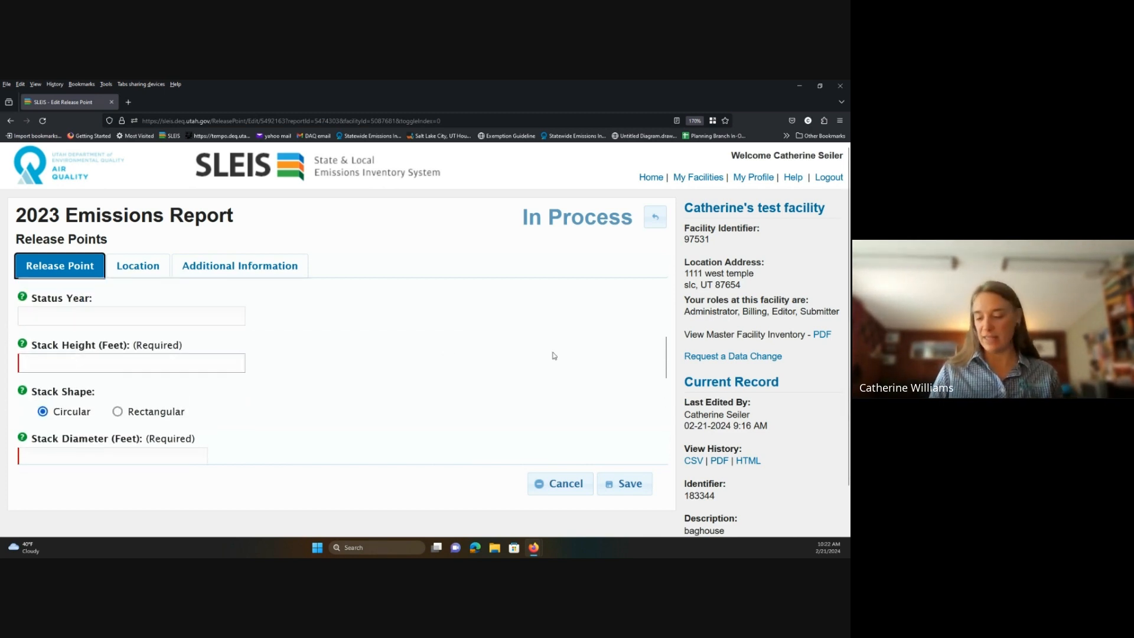
{"action": "type", "text": "10"}
{"action": "key", "text": "Tab"}
{"action": "key", "text": "Tab"}
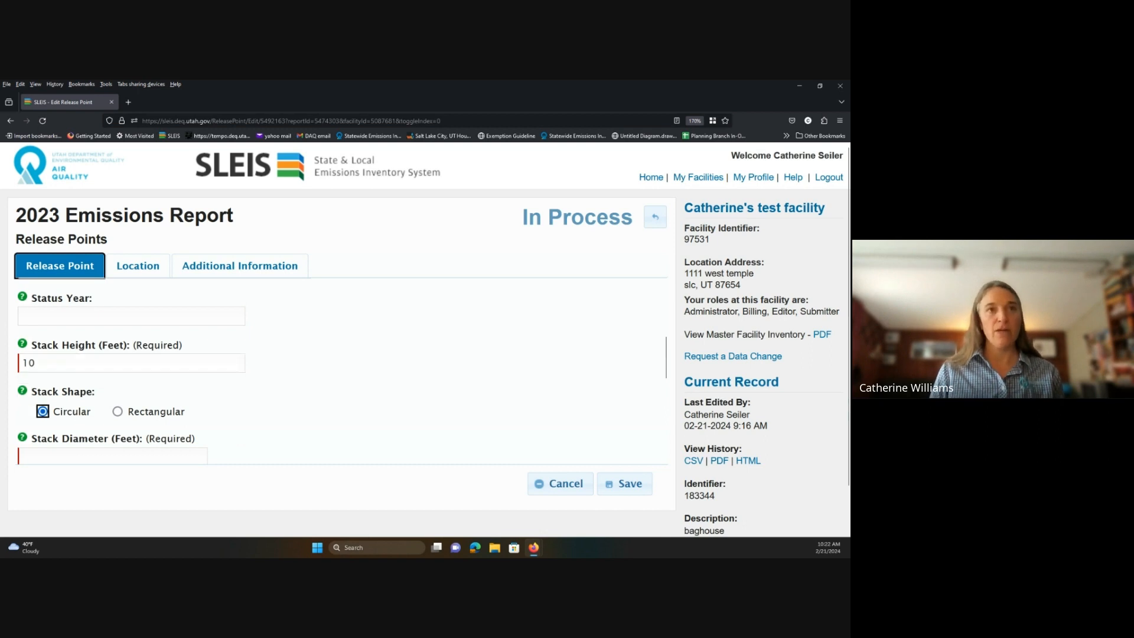
{"action": "type", "text": "1"}
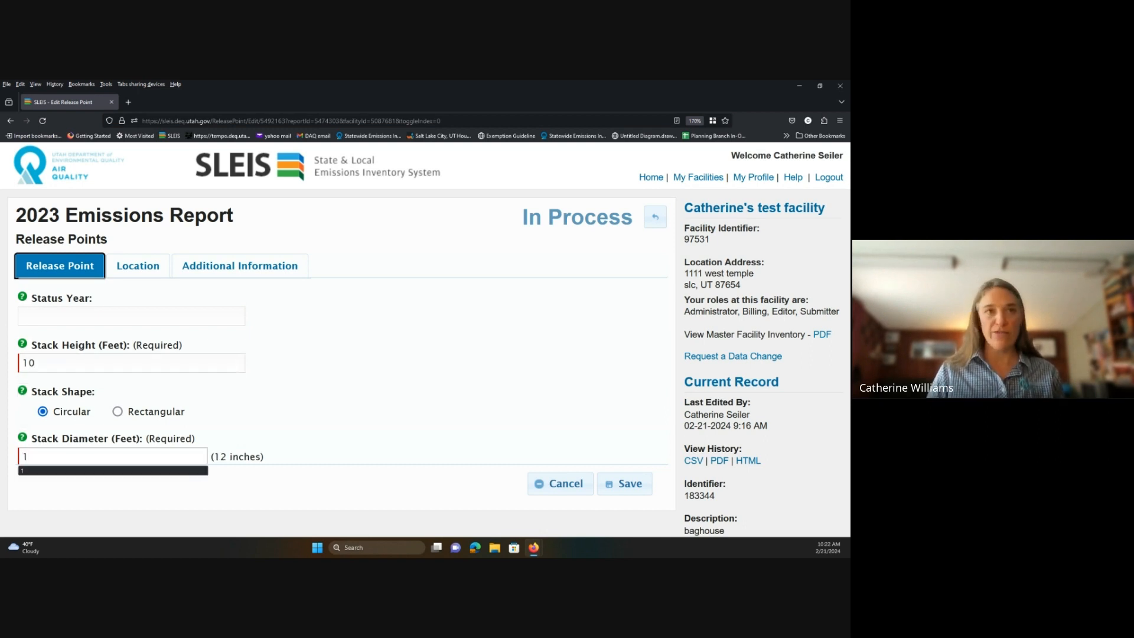
{"action": "scroll", "coordinate": [418, 359], "scroll_direction": "down", "scroll_amount": 4}
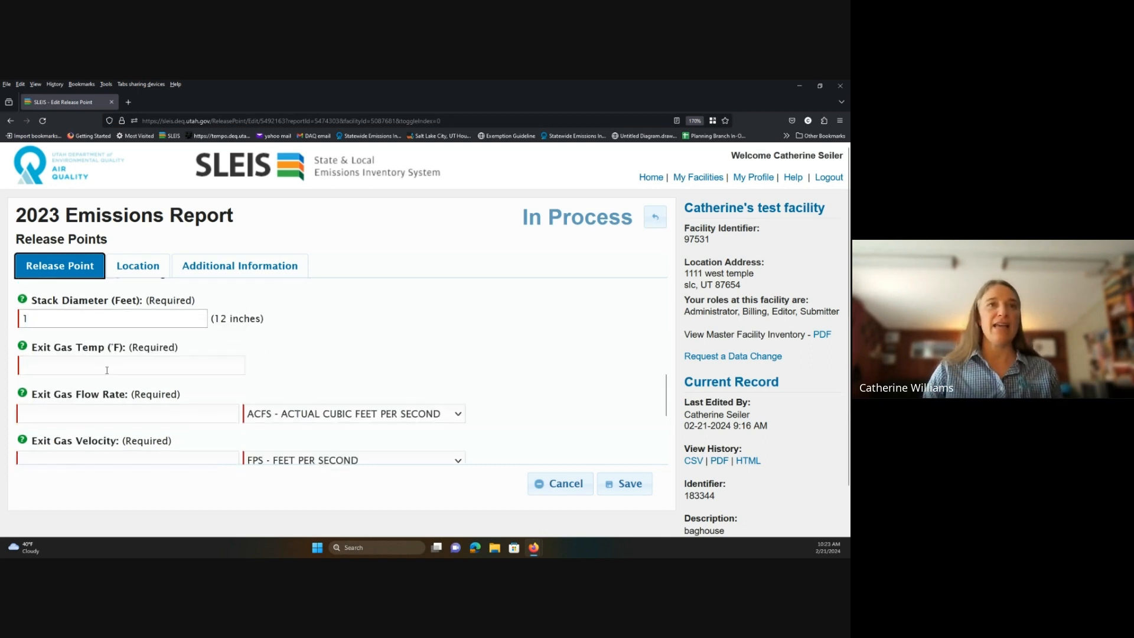
{"action": "key", "text": "Tab"}
{"action": "type", "text": "72"}
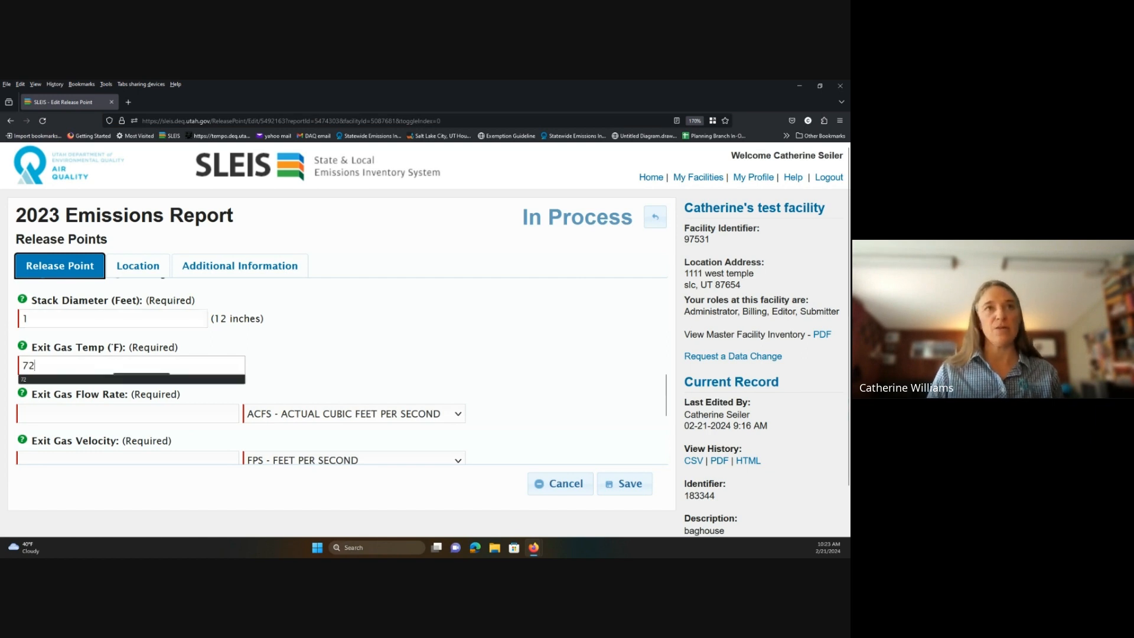
{"action": "key", "text": "Tab"}
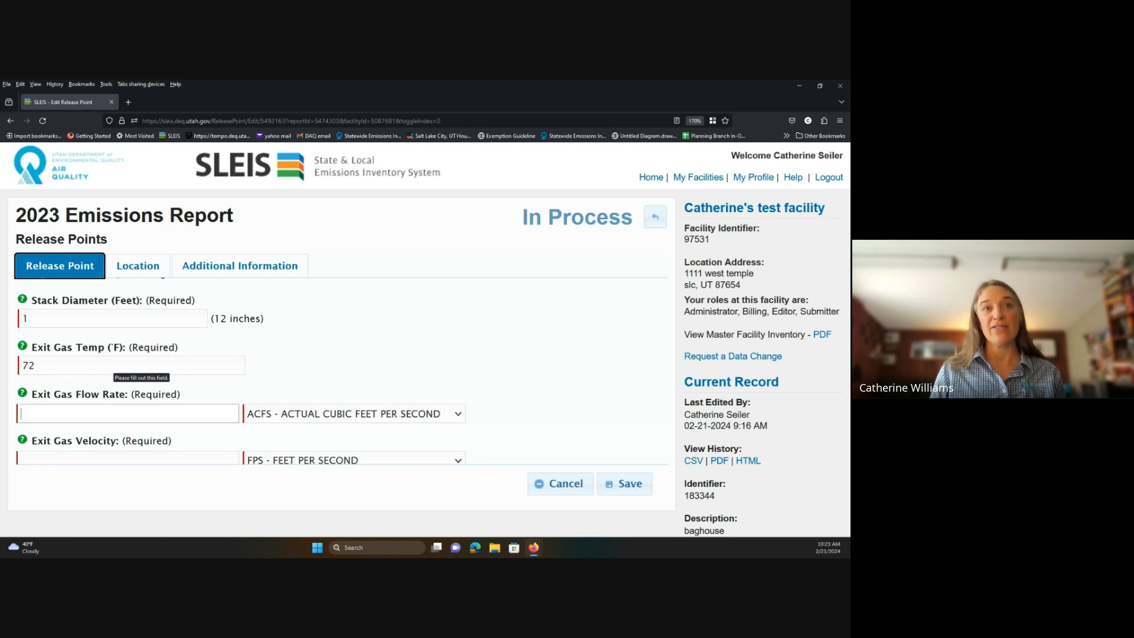
{"action": "type", "text": "12"}
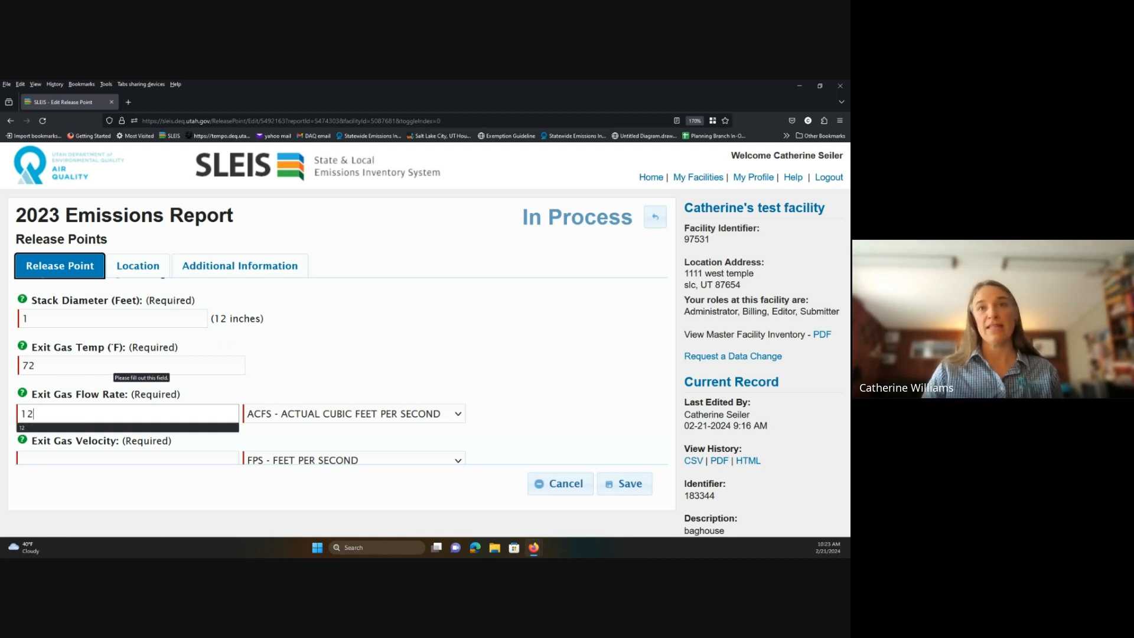
{"action": "left_click", "coordinate": [458, 413]}
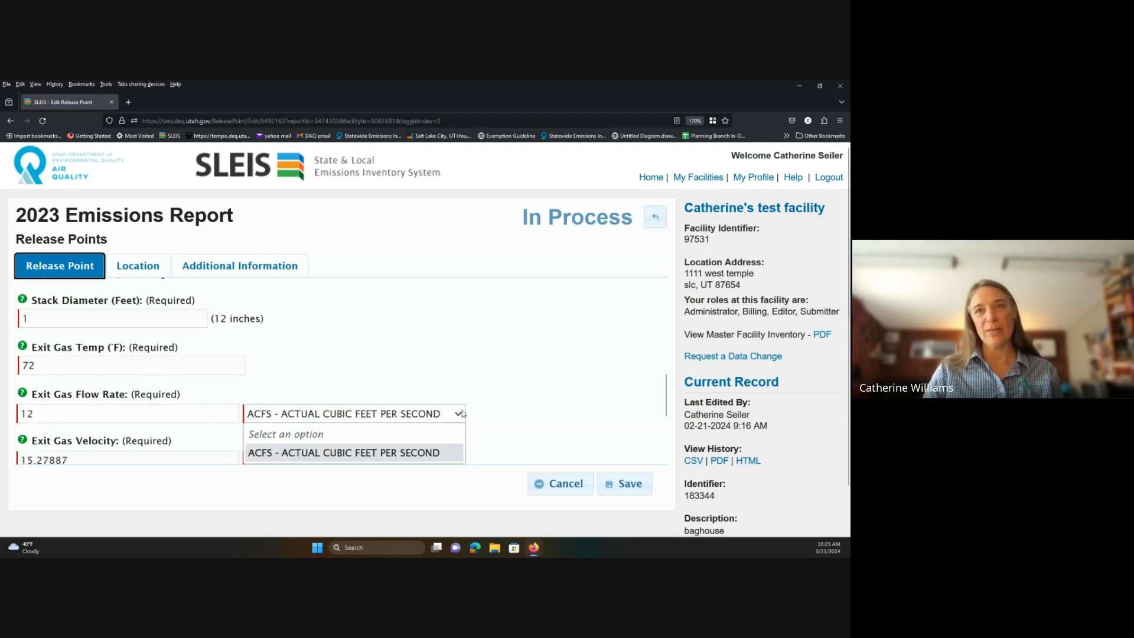
{"action": "left_click", "coordinate": [418, 455]}
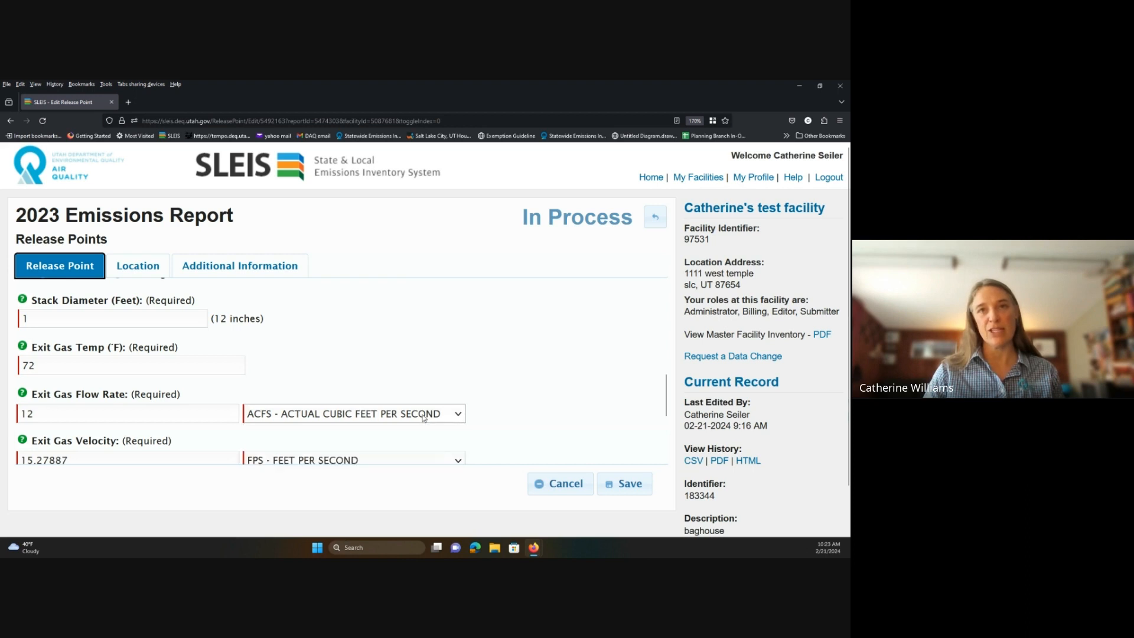
{"action": "scroll", "coordinate": [254, 404], "scroll_direction": "down", "scroll_amount": 3}
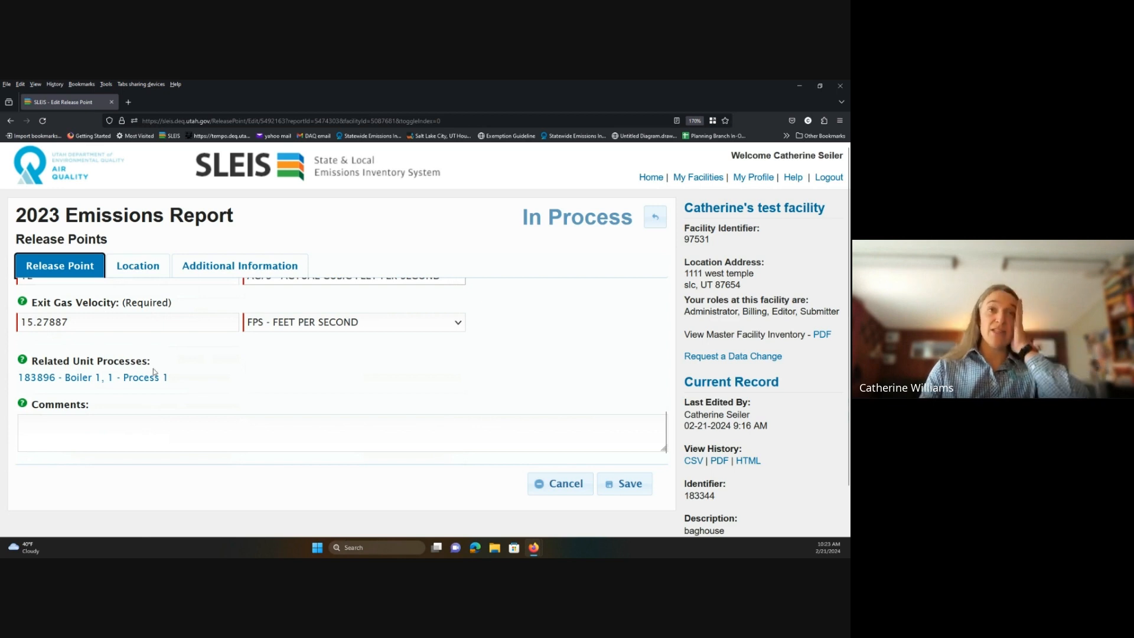
{"action": "scroll", "coordinate": [154, 375], "scroll_direction": "up", "scroll_amount": 2}
{"action": "scroll", "coordinate": [153, 375], "scroll_direction": "up", "scroll_amount": 2}
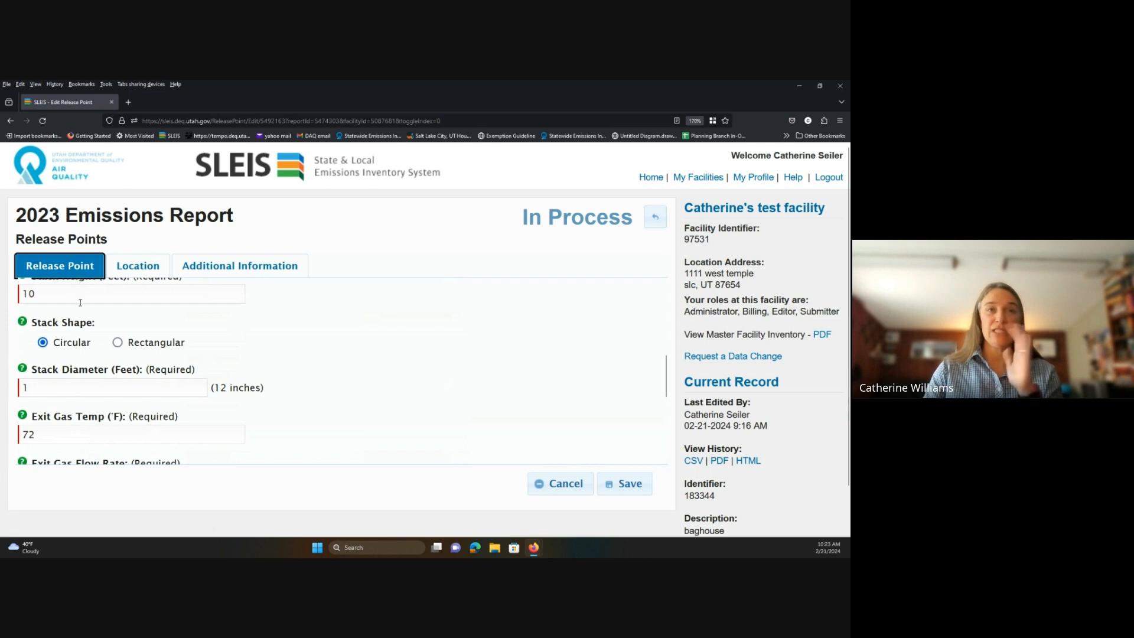
Keep 'Release point utilizes facility coordinates' checked on the Location tab and save the baghouse release point.
{"action": "left_click", "coordinate": [140, 280]}
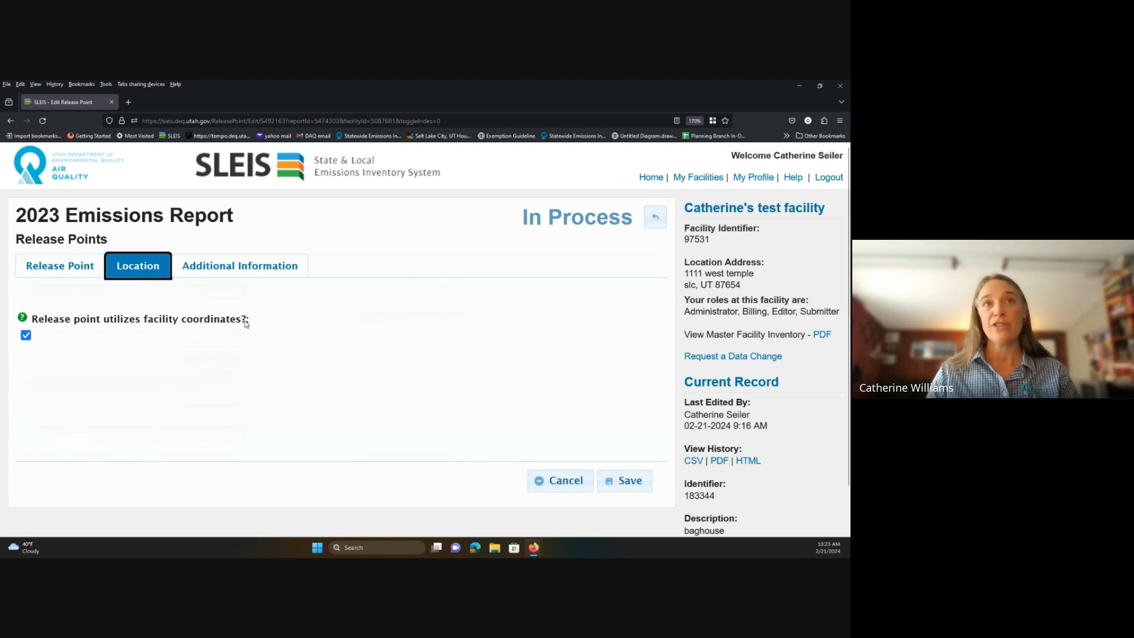
{"action": "left_click", "coordinate": [25, 336]}
{"action": "scroll", "coordinate": [78, 436], "scroll_direction": "down", "scroll_amount": 3}
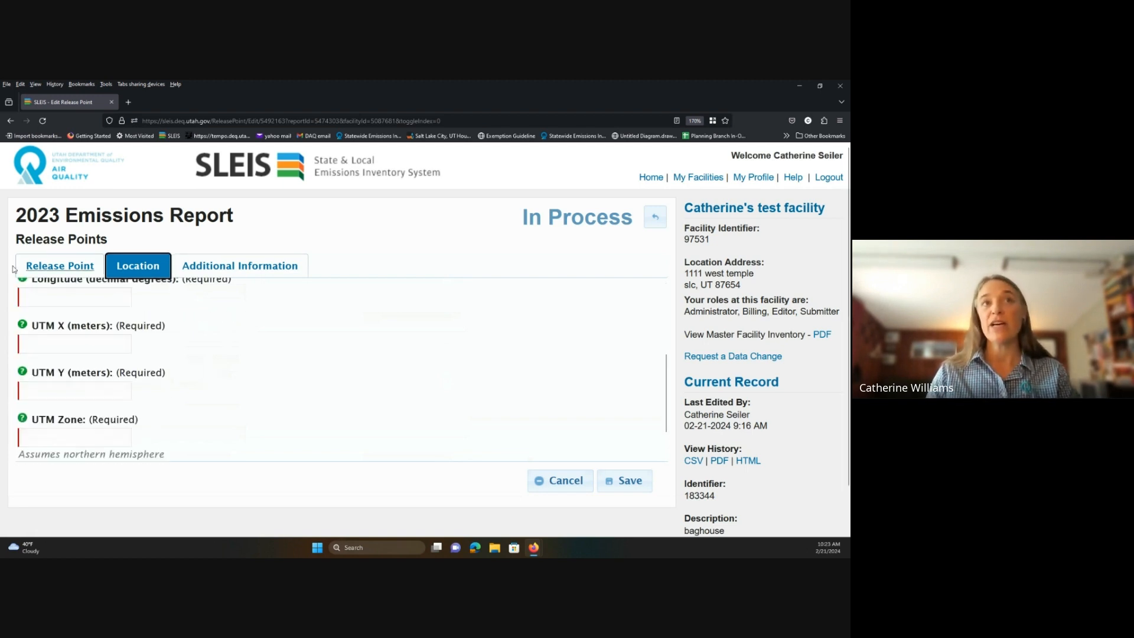
{"action": "scroll", "coordinate": [121, 440], "scroll_direction": "up", "scroll_amount": 2}
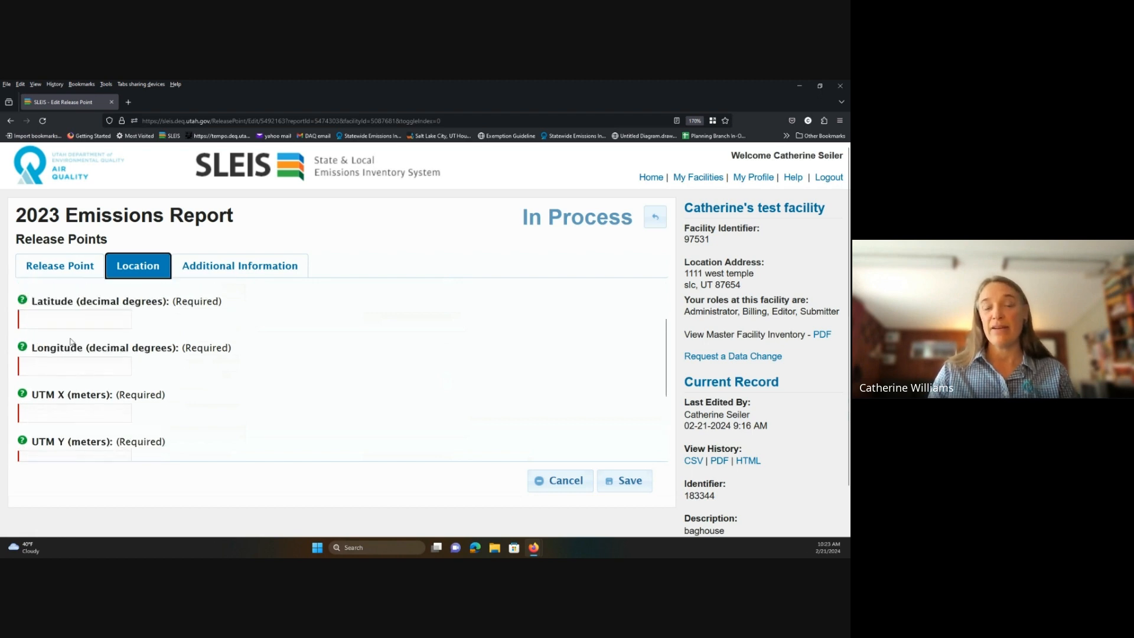
{"action": "scroll", "coordinate": [115, 426], "scroll_direction": "up", "scroll_amount": 2}
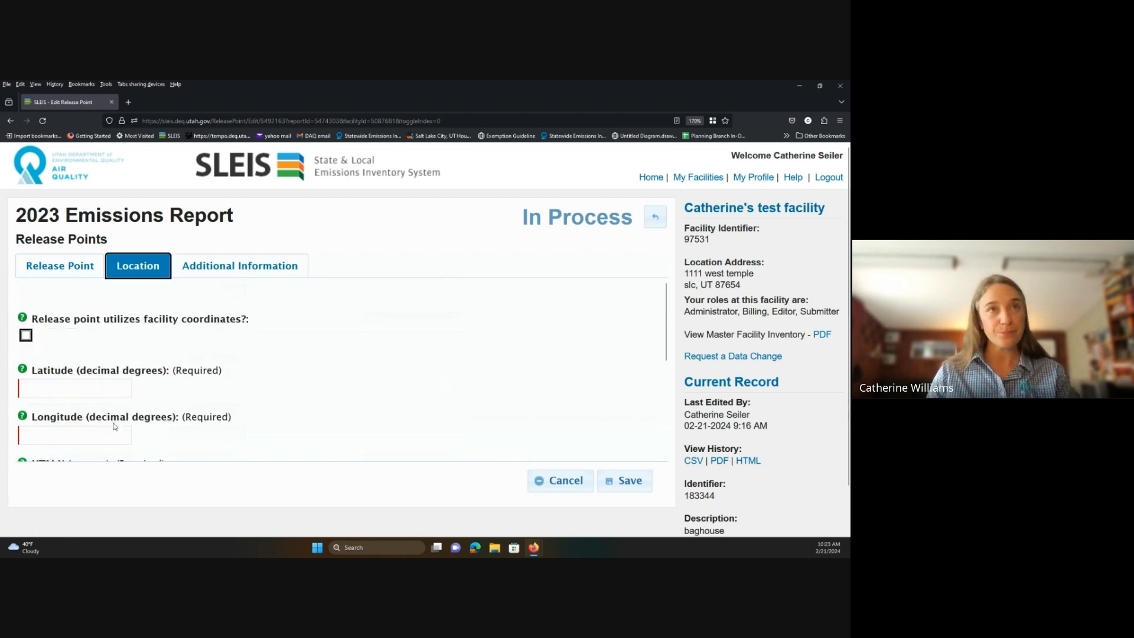
{"action": "left_click", "coordinate": [25, 335]}
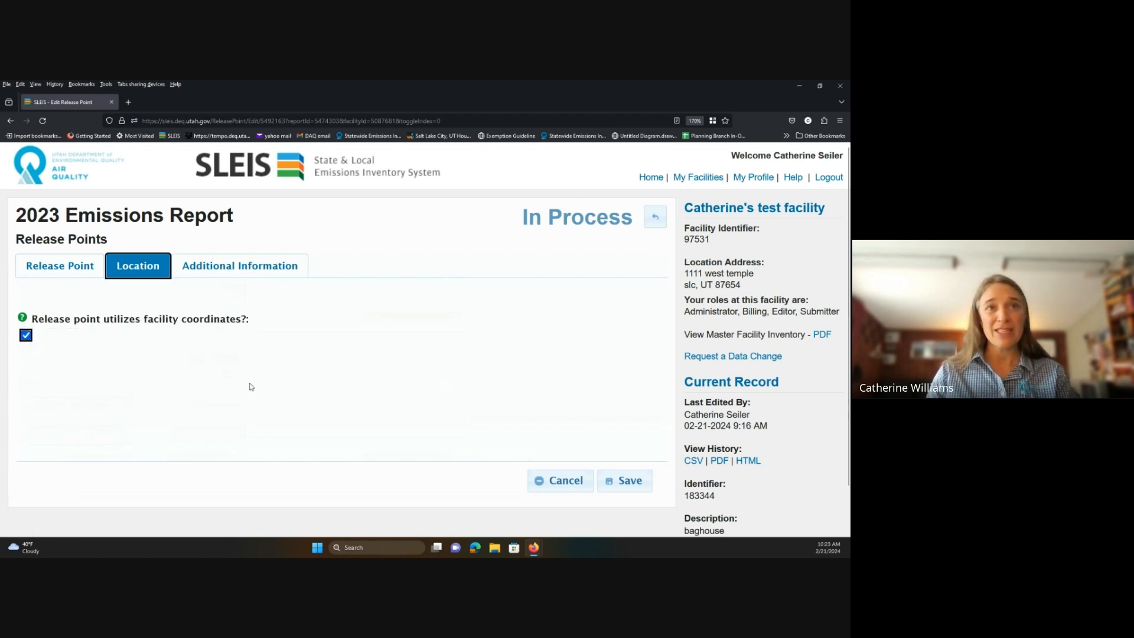
{"action": "left_click", "coordinate": [629, 481]}
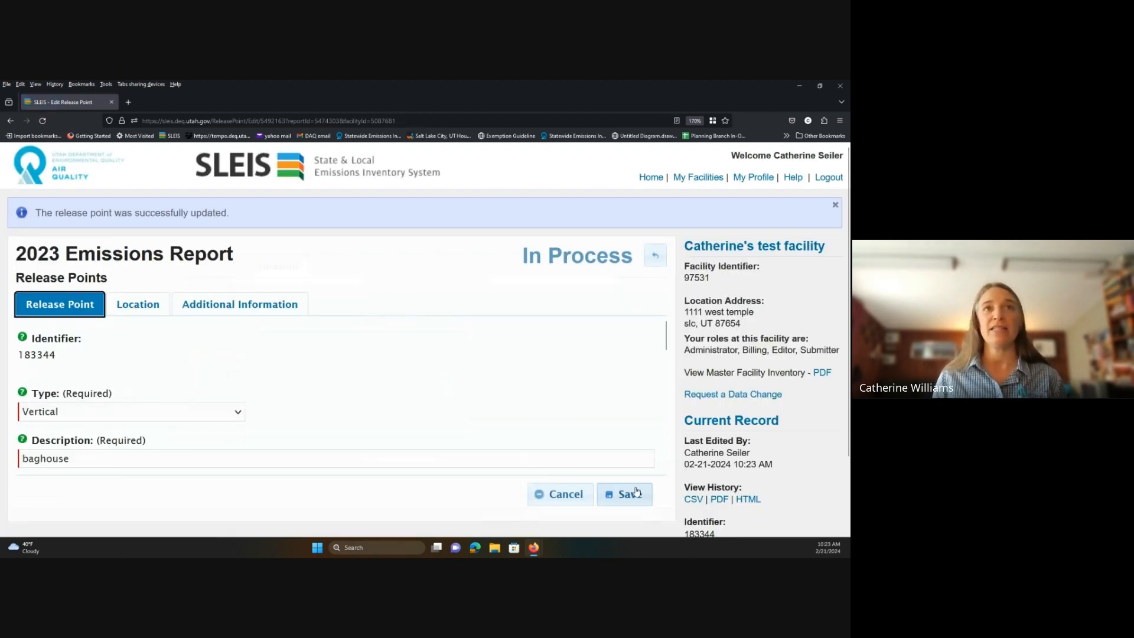
Go back through the release points list to the 2023 Emissions Report overview.
{"action": "left_click", "coordinate": [649, 259]}
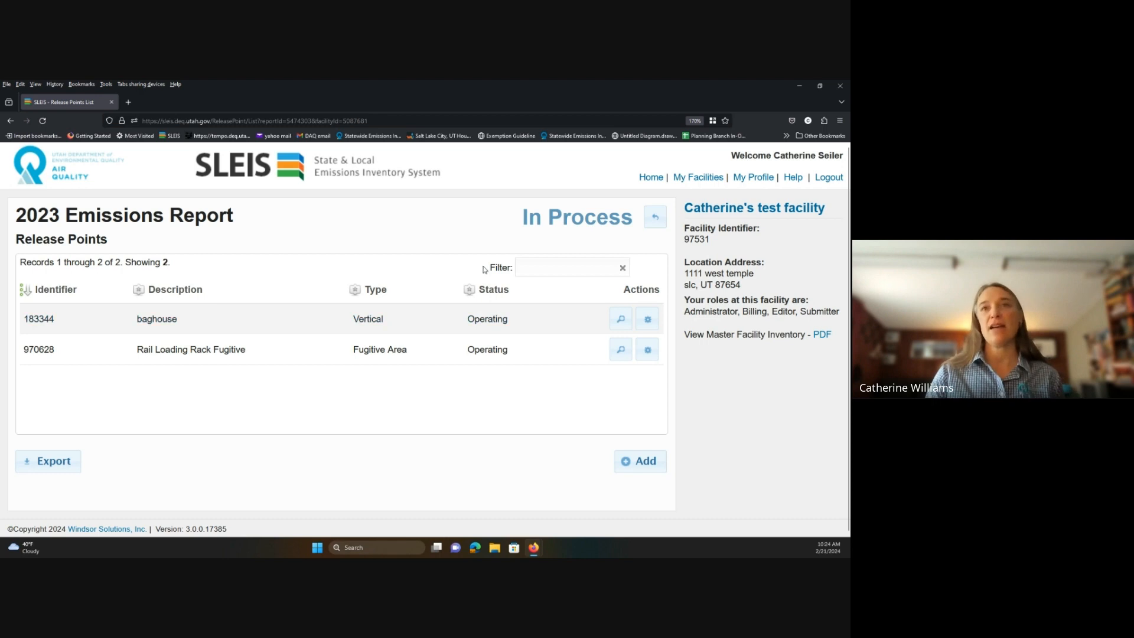
{"action": "left_click", "coordinate": [655, 216]}
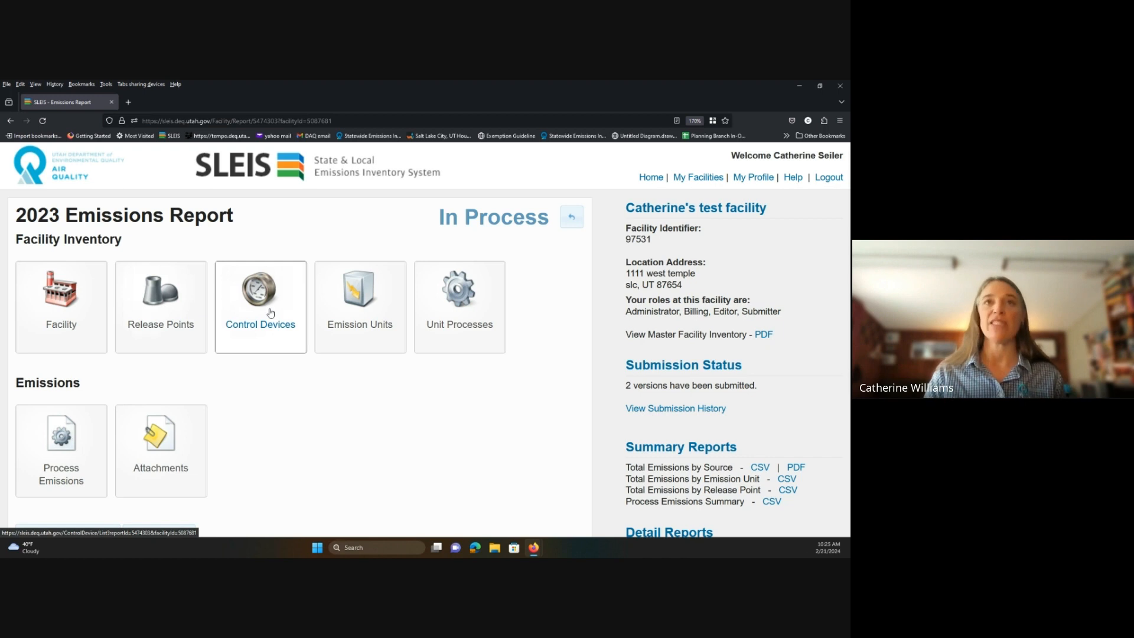
Open the control device record from the Control Devices list for editing.
{"action": "left_click", "coordinate": [270, 313]}
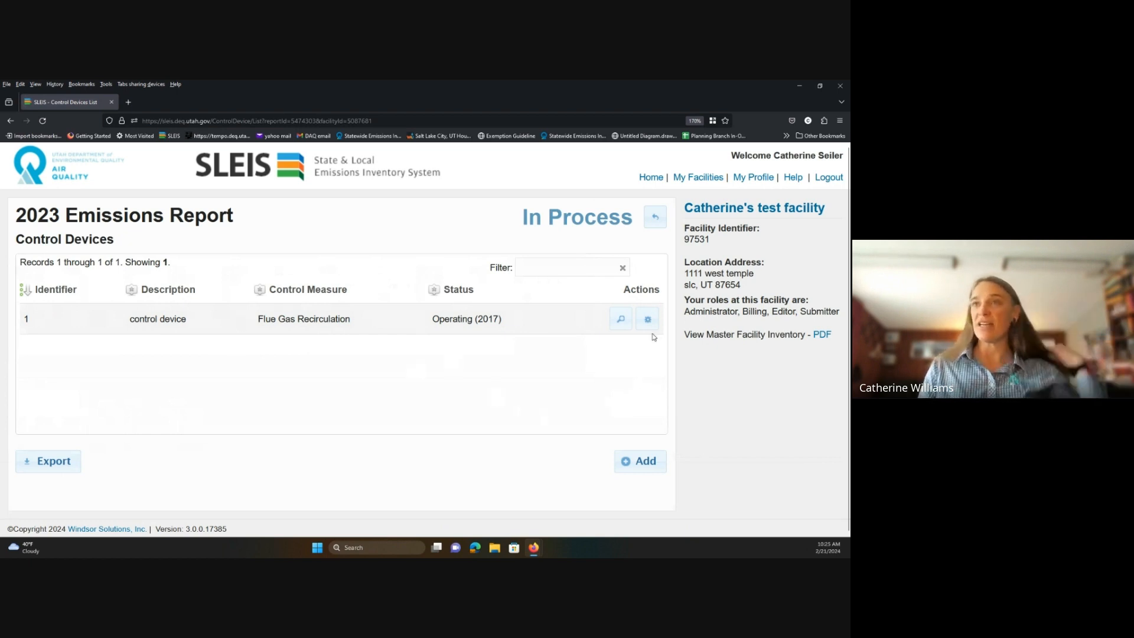
{"action": "left_click", "coordinate": [648, 319]}
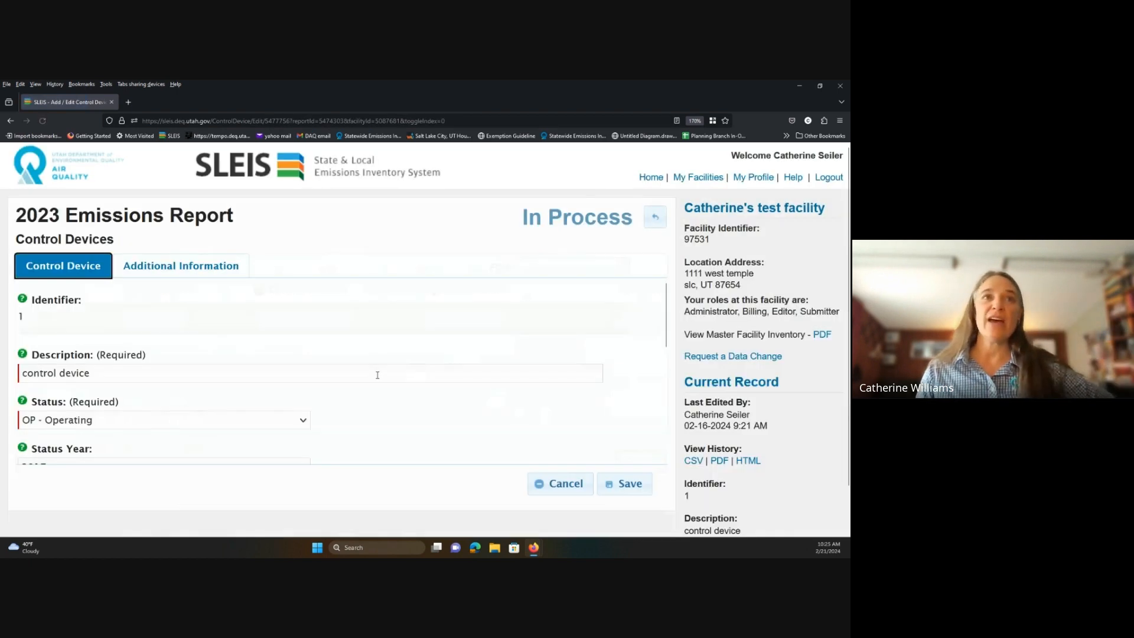
{"action": "scroll", "coordinate": [217, 335], "scroll_direction": "down", "scroll_amount": 1}
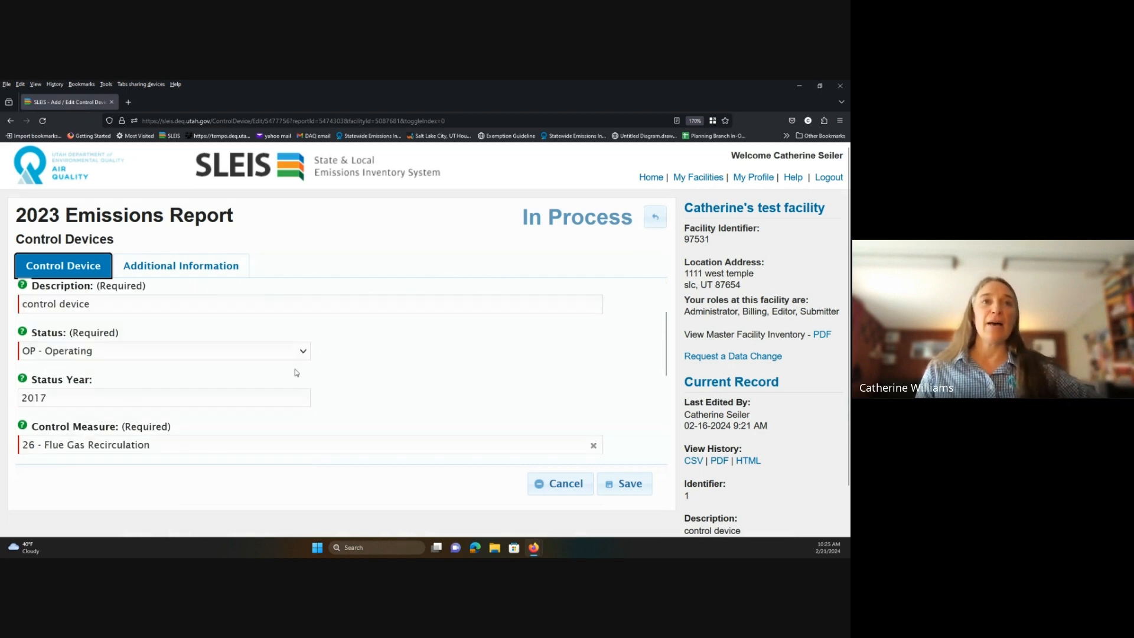
{"action": "scroll", "coordinate": [136, 375], "scroll_direction": "down", "scroll_amount": 1}
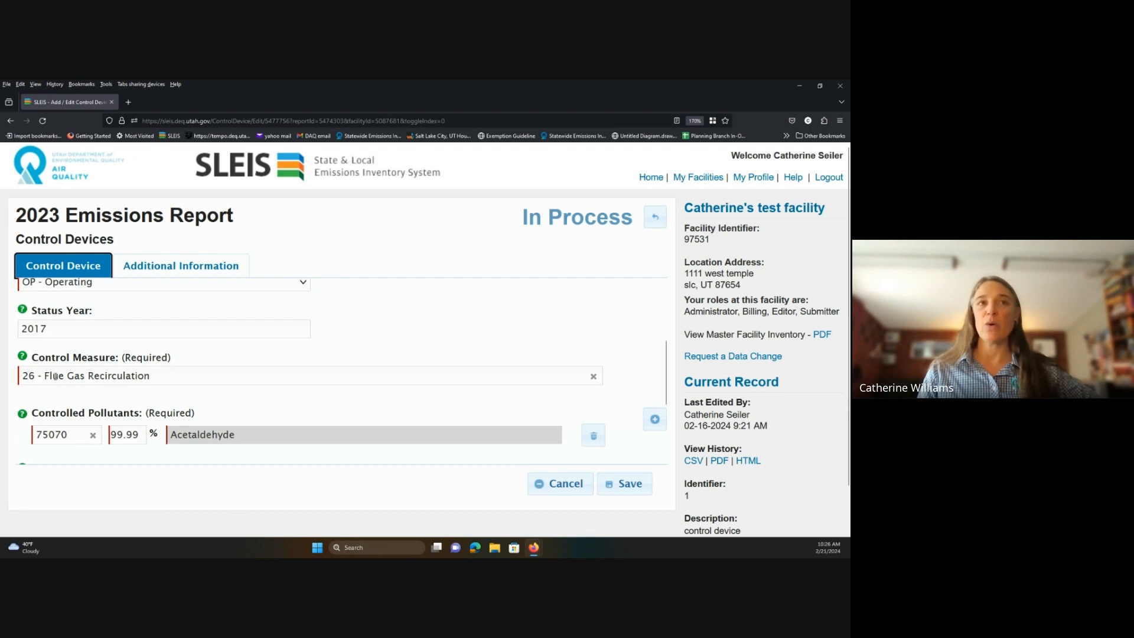
Replace the control measure with 26 - Flue Gas Recirculation.
{"action": "triple_click", "coordinate": [155, 377]}
{"action": "key", "text": "BackSpace"}
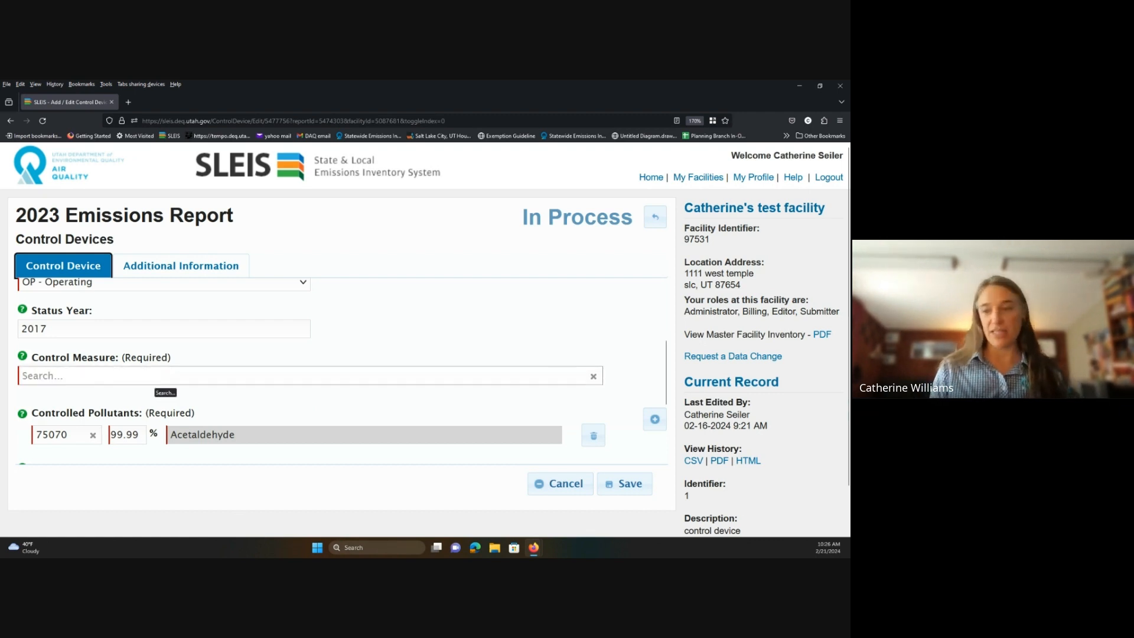
{"action": "type", "text": "1"}
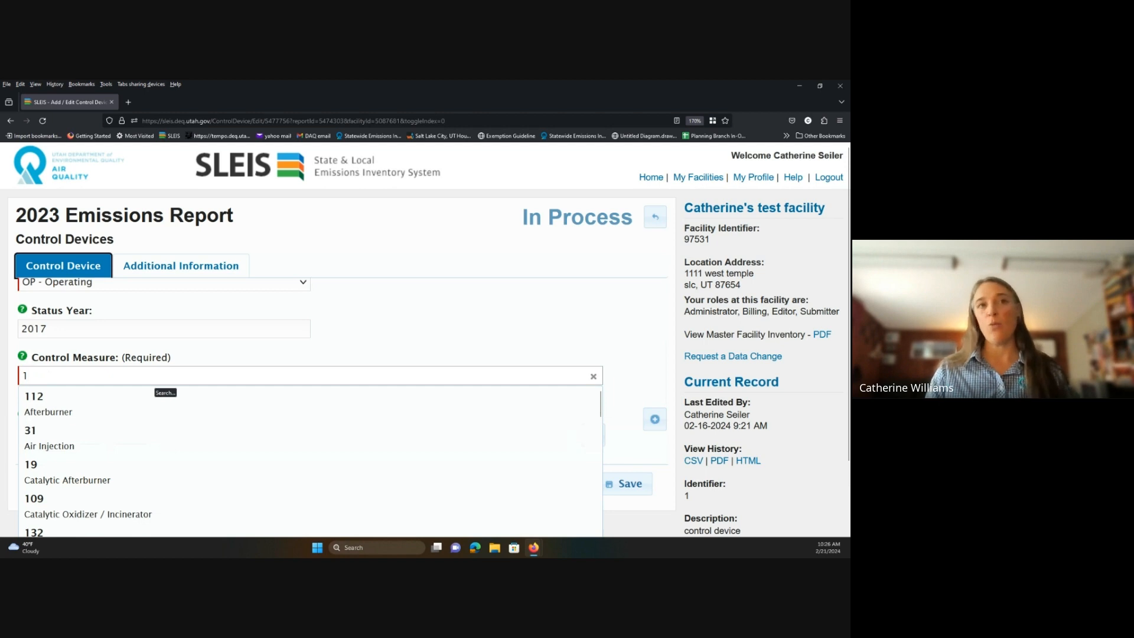
{"action": "scroll", "coordinate": [145, 496], "scroll_direction": "down", "scroll_amount": 5}
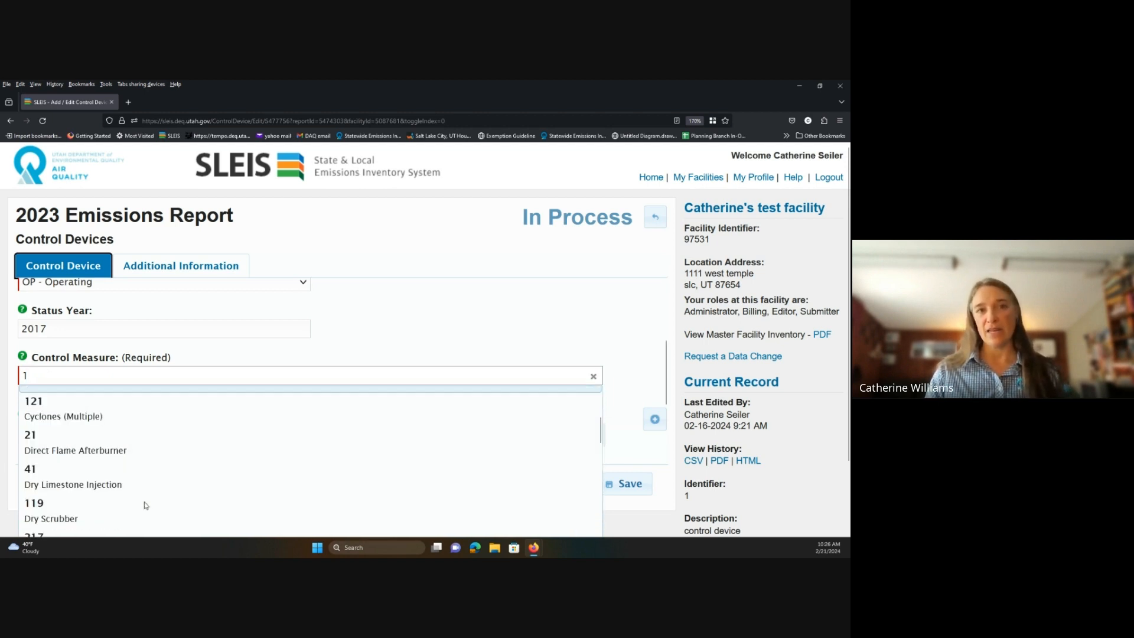
{"action": "scroll", "coordinate": [145, 506], "scroll_direction": "down", "scroll_amount": 1}
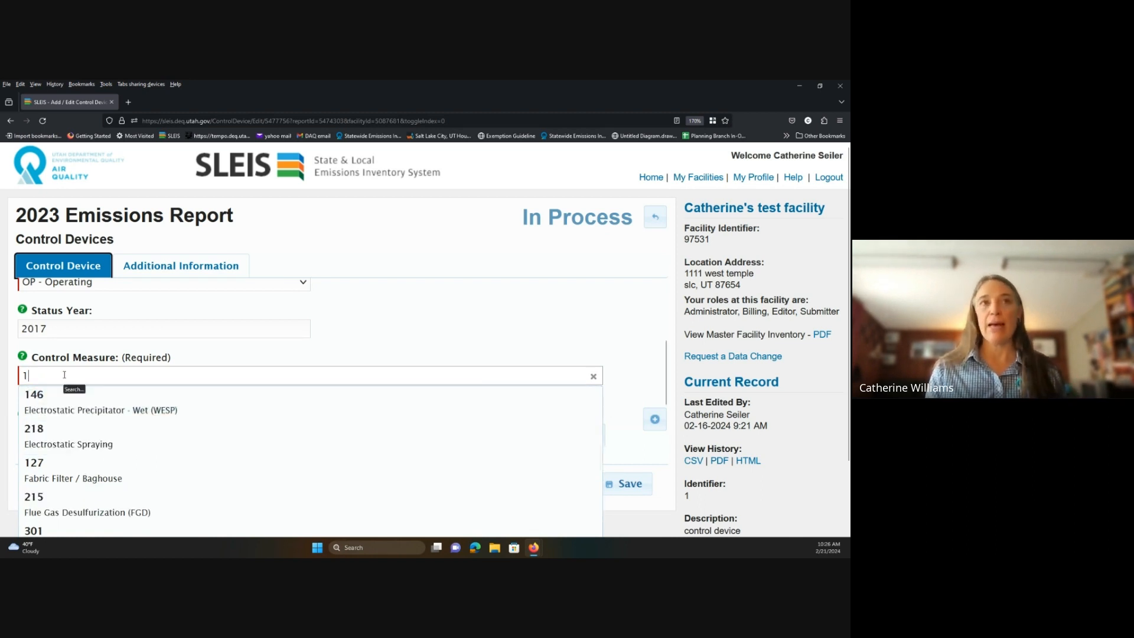
{"action": "key", "text": "BackSpace"}
{"action": "key", "text": "Escape"}
{"action": "type", "text": "26"}
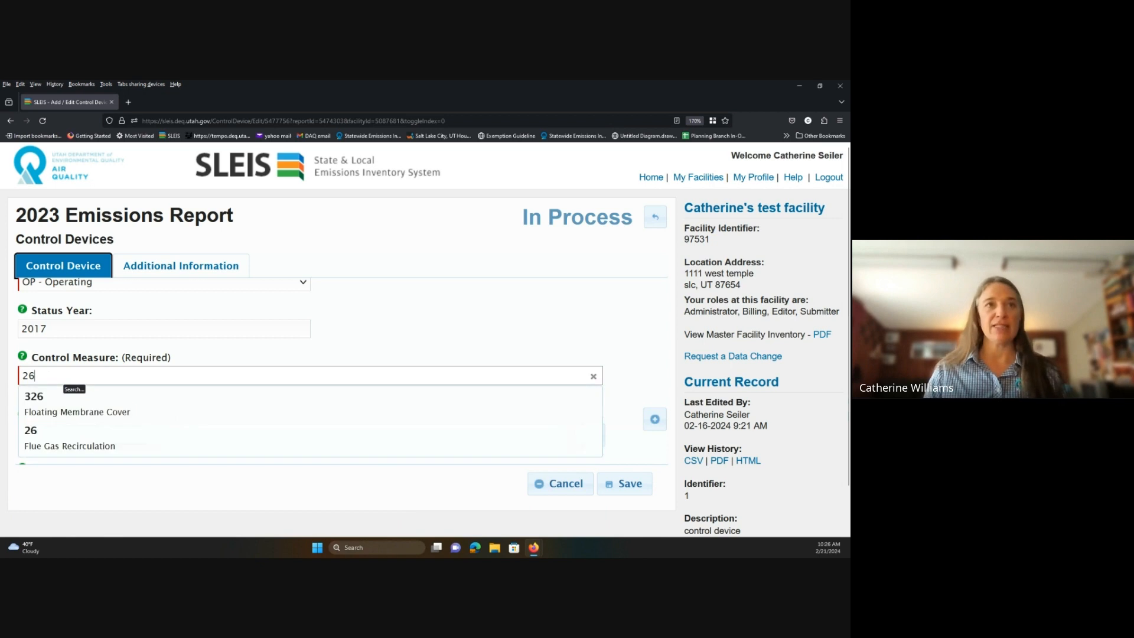
{"action": "left_click", "coordinate": [89, 440]}
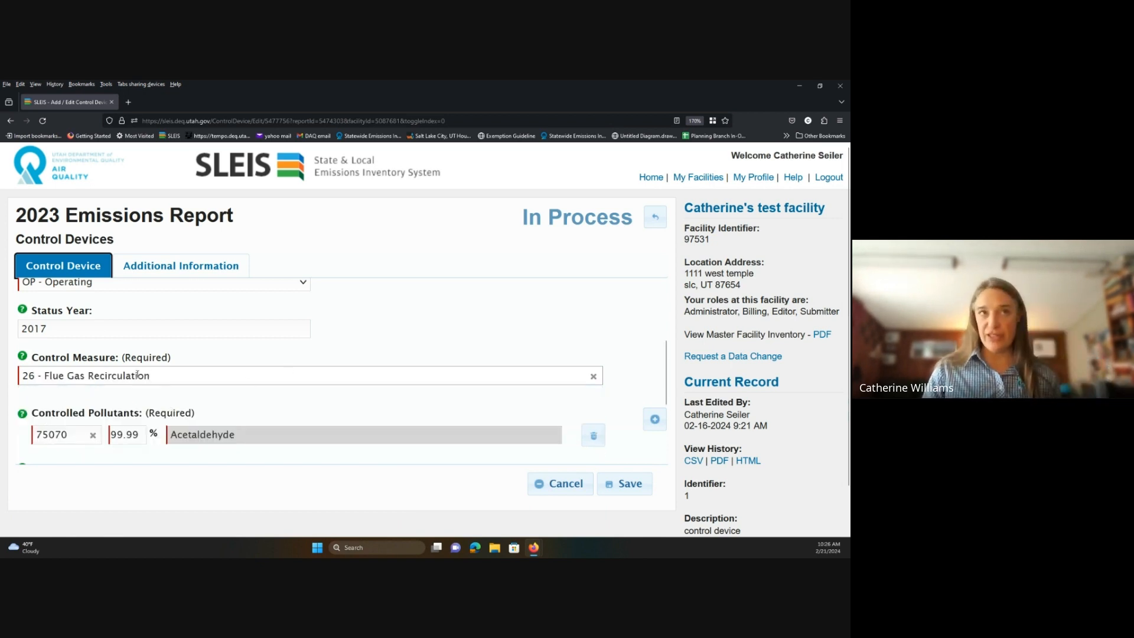
{"action": "scroll", "coordinate": [137, 378], "scroll_direction": "down", "scroll_amount": 3}
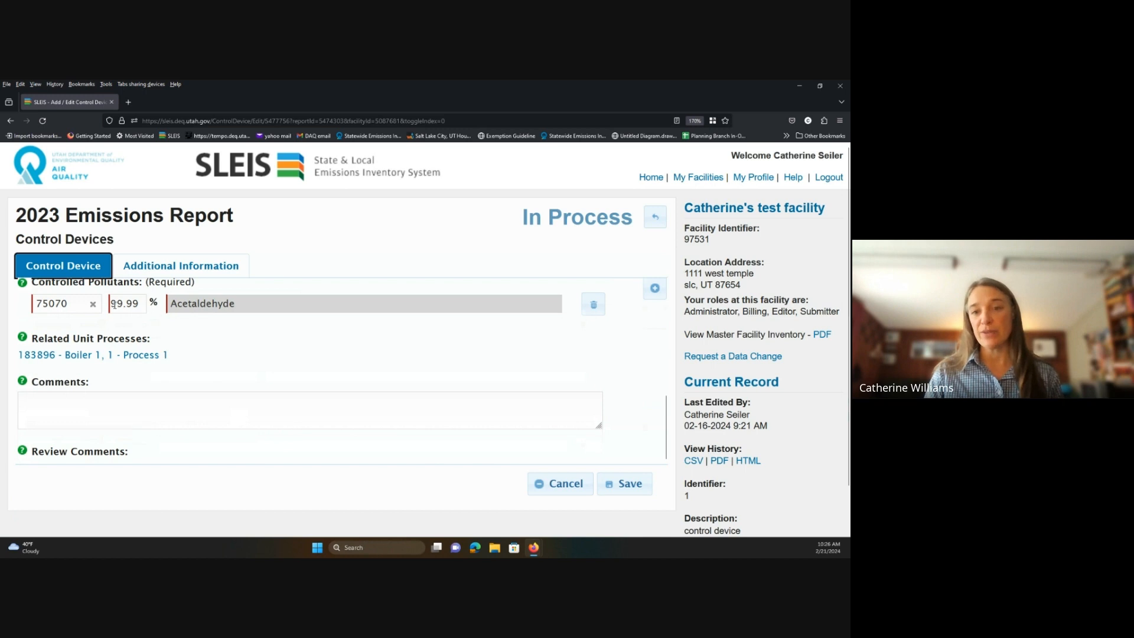
Cancel the Flue Gas Recirculation control device changes and go back to the 2023 report overview.
{"action": "scroll", "coordinate": [130, 375], "scroll_direction": "up", "scroll_amount": 2}
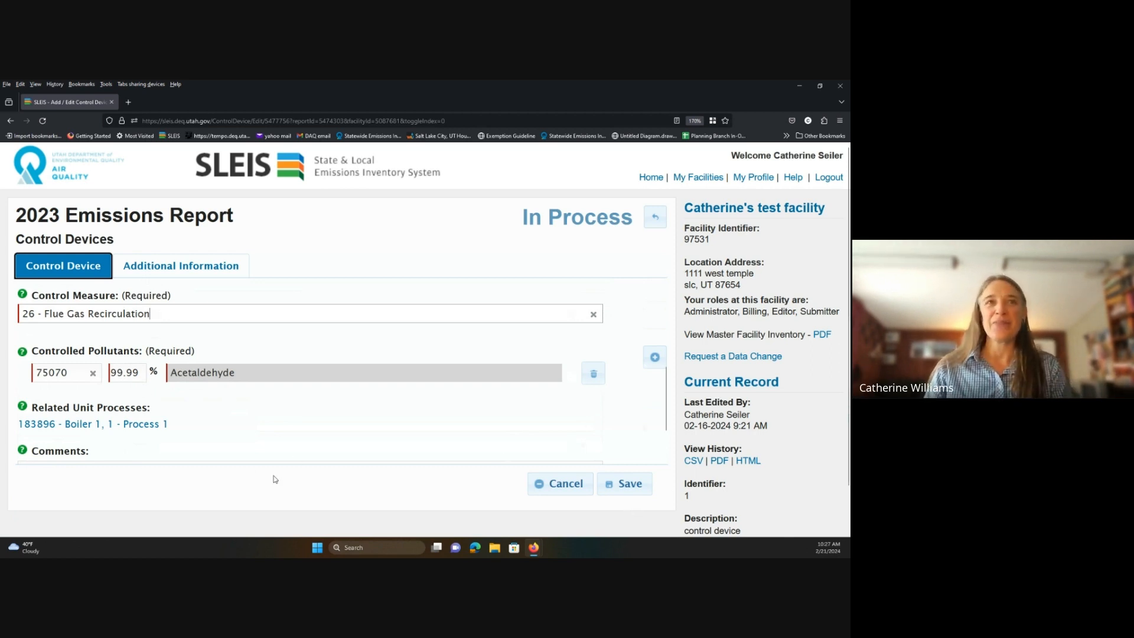
{"action": "left_click", "coordinate": [585, 486]}
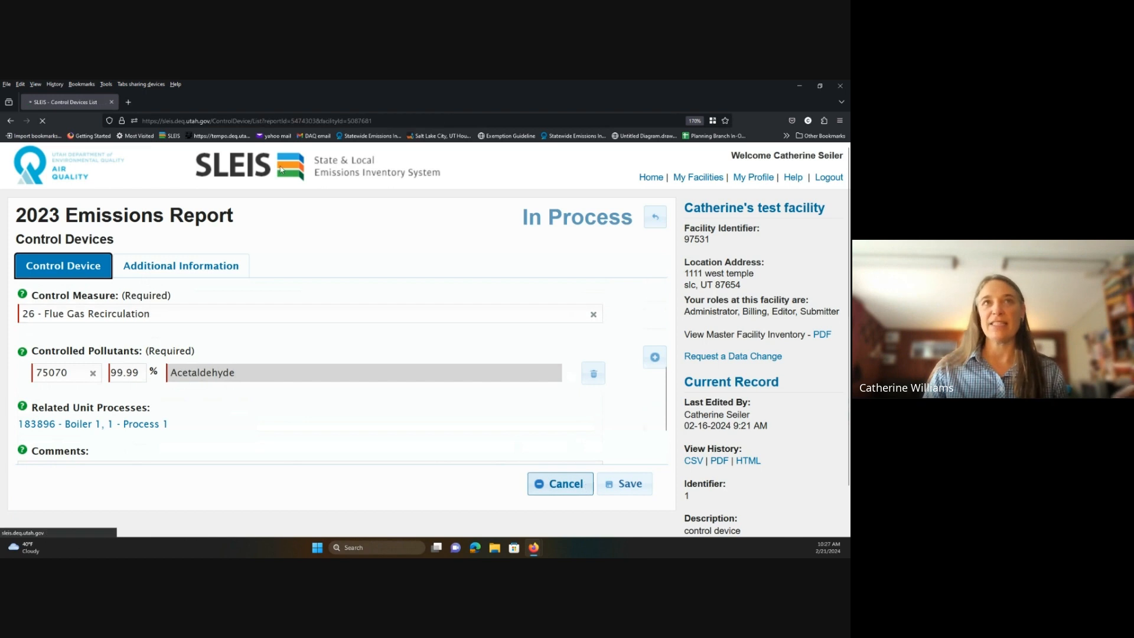
{"action": "left_click", "coordinate": [655, 217]}
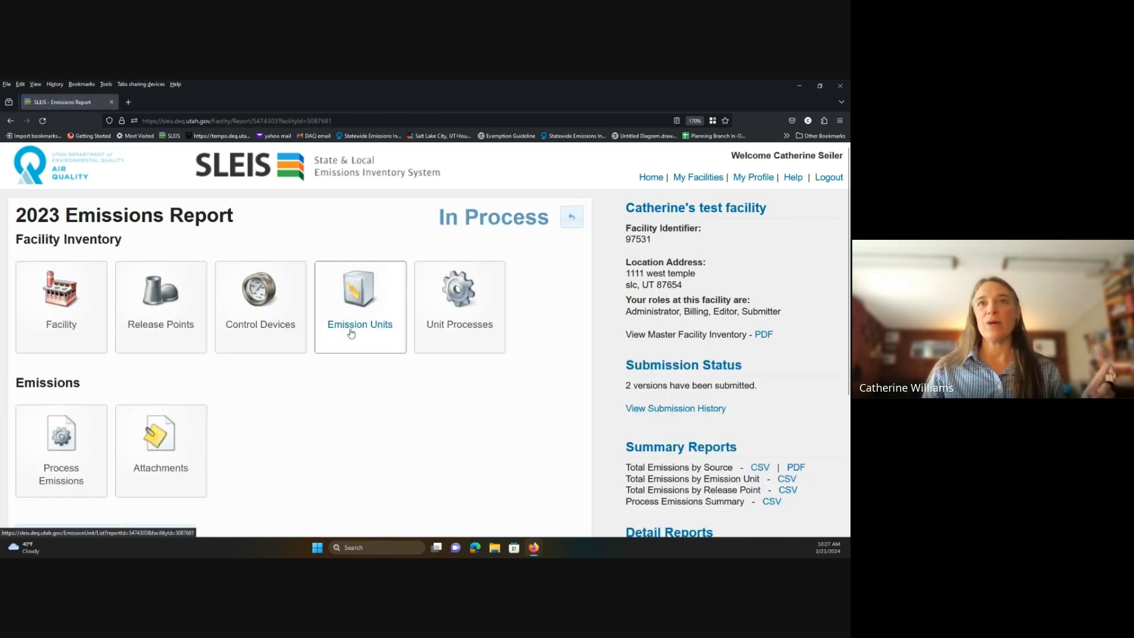
{"action": "left_click", "coordinate": [352, 334]}
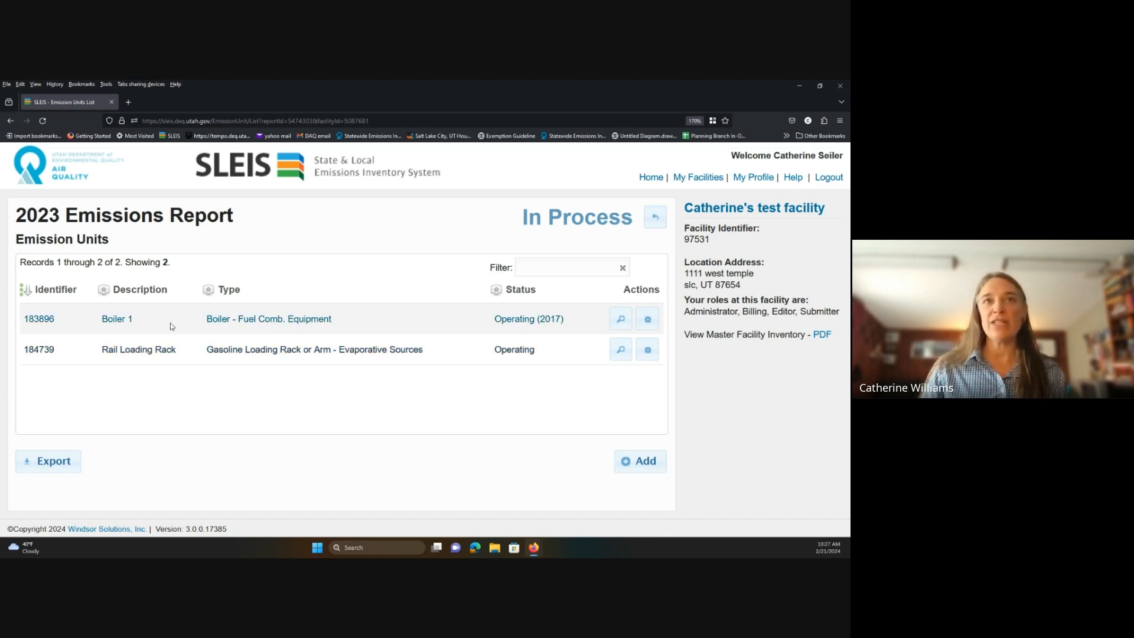
{"action": "left_click", "coordinate": [647, 319]}
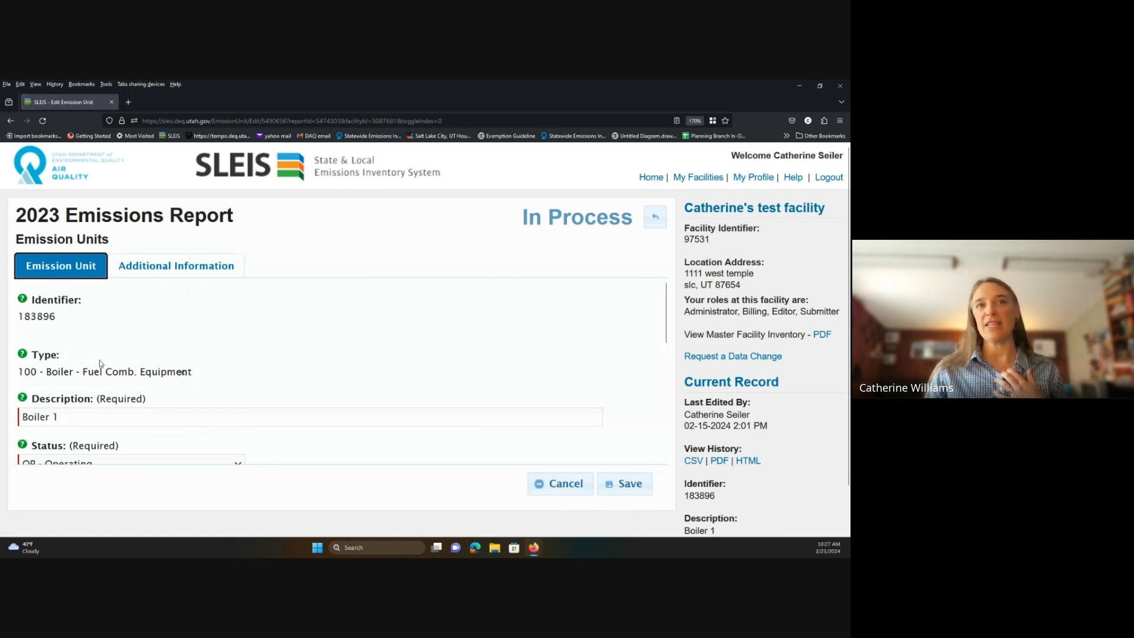
{"action": "scroll", "coordinate": [100, 363], "scroll_direction": "down", "scroll_amount": 2}
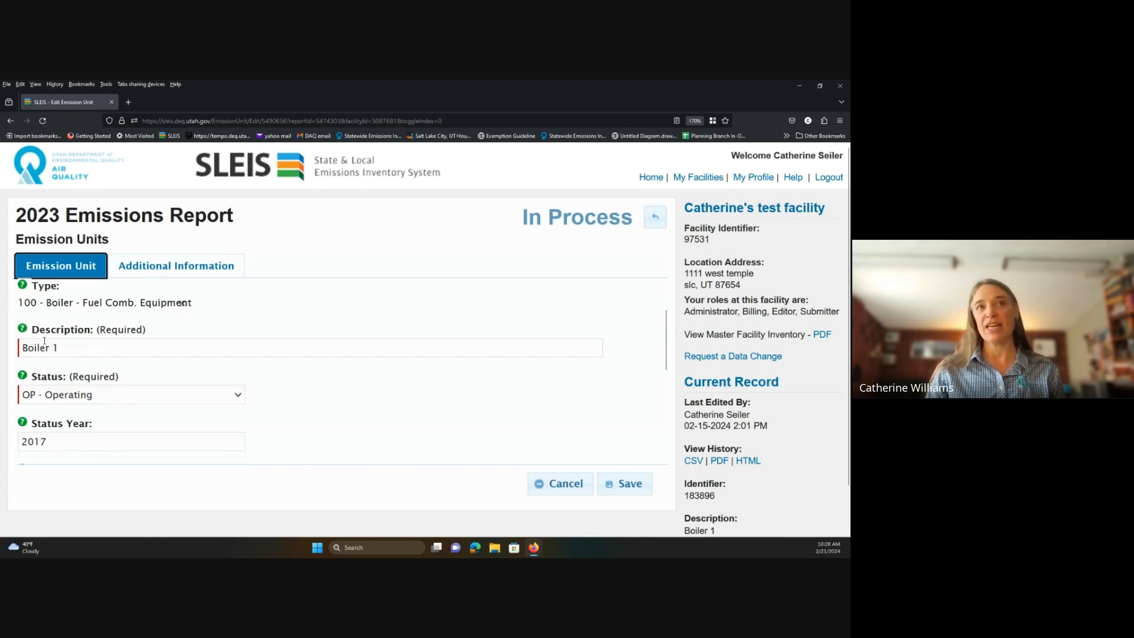
{"action": "scroll", "coordinate": [72, 346], "scroll_direction": "down", "scroll_amount": 4}
{"action": "scroll", "coordinate": [79, 360], "scroll_direction": "up", "scroll_amount": 2}
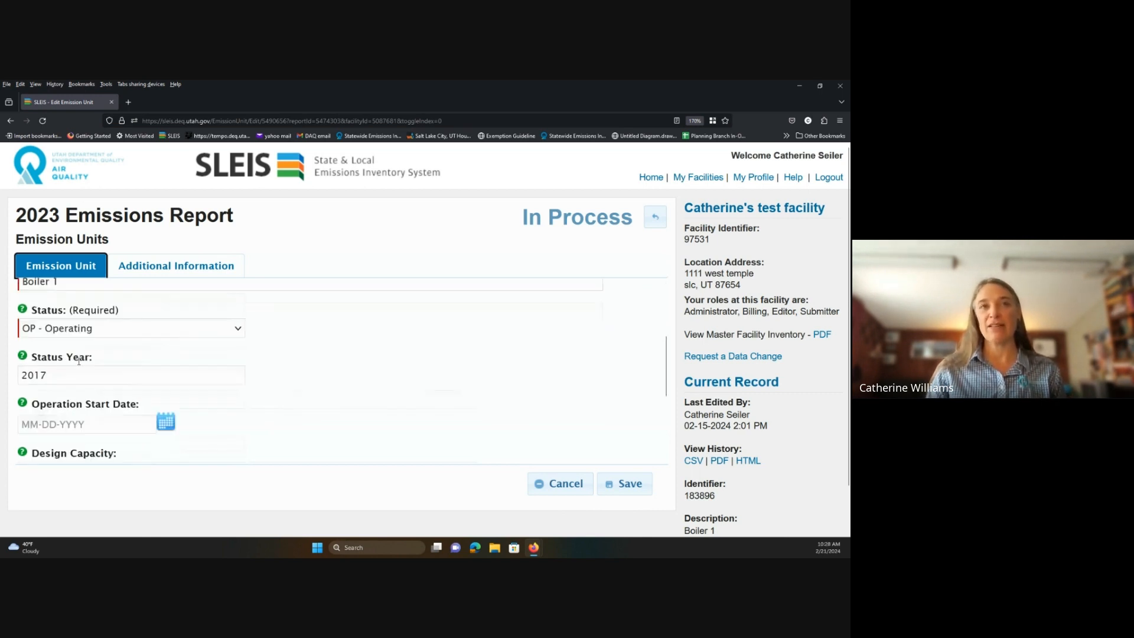
{"action": "scroll", "coordinate": [79, 360], "scroll_direction": "up", "scroll_amount": 1}
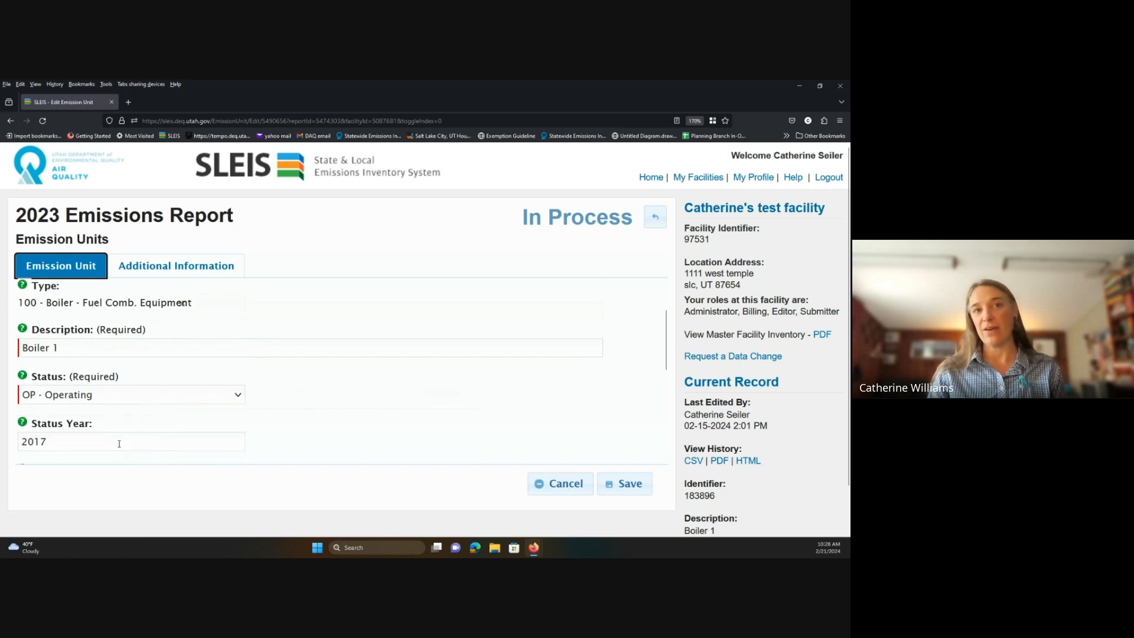
{"action": "scroll", "coordinate": [119, 431], "scroll_direction": "up", "scroll_amount": 1}
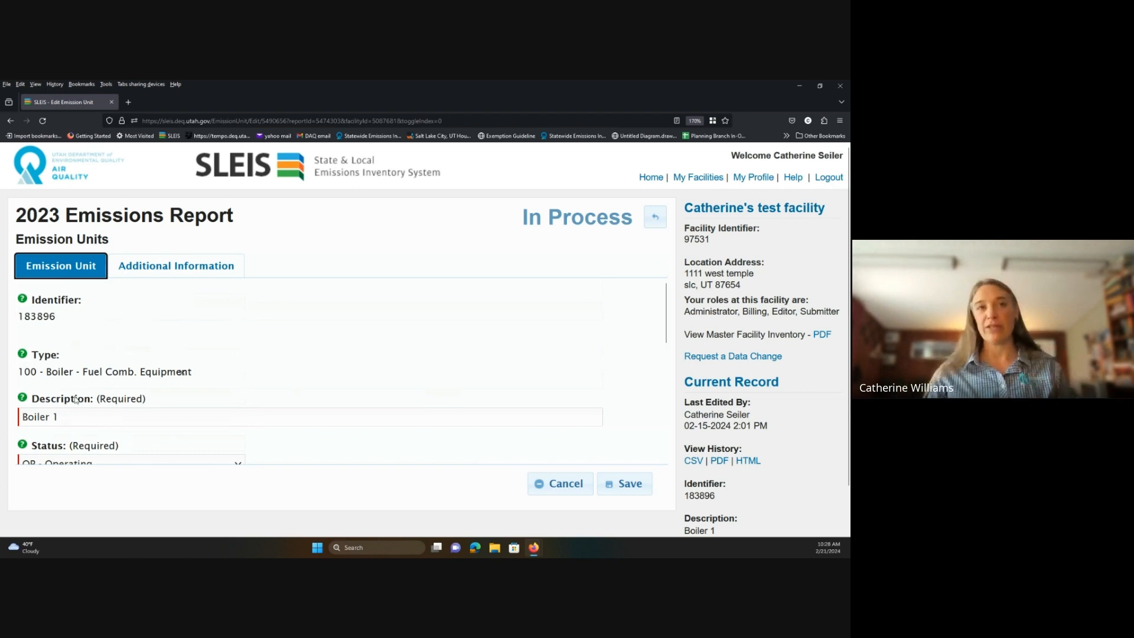
Enter 3 as Boiler 1's equipment count under Additional Information.
{"action": "left_click", "coordinate": [129, 273]}
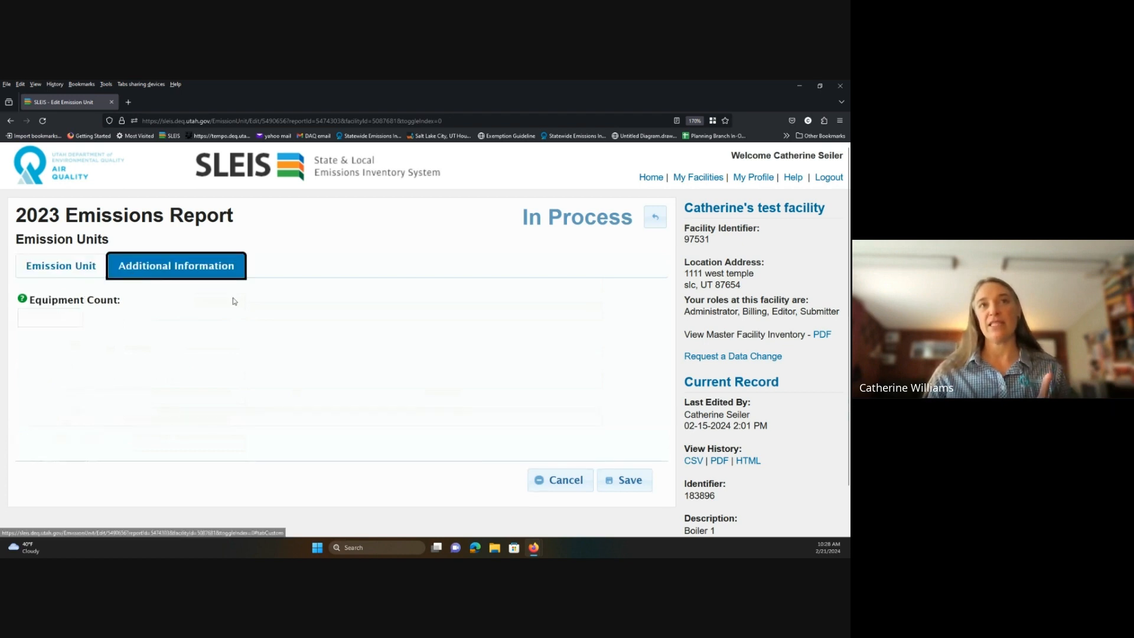
{"action": "left_click", "coordinate": [35, 319]}
{"action": "type", "text": "3"}
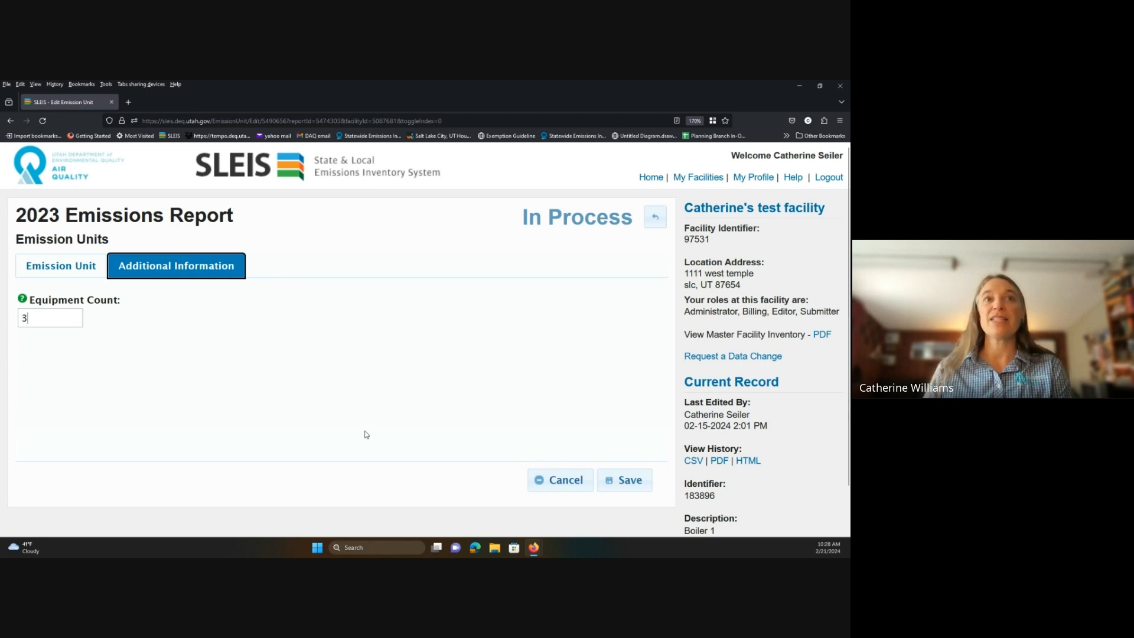
Change Boiler 1's design capacity from 10 to 5 E6BTU/HR (million BTU per hour) and save.
{"action": "left_click", "coordinate": [44, 277]}
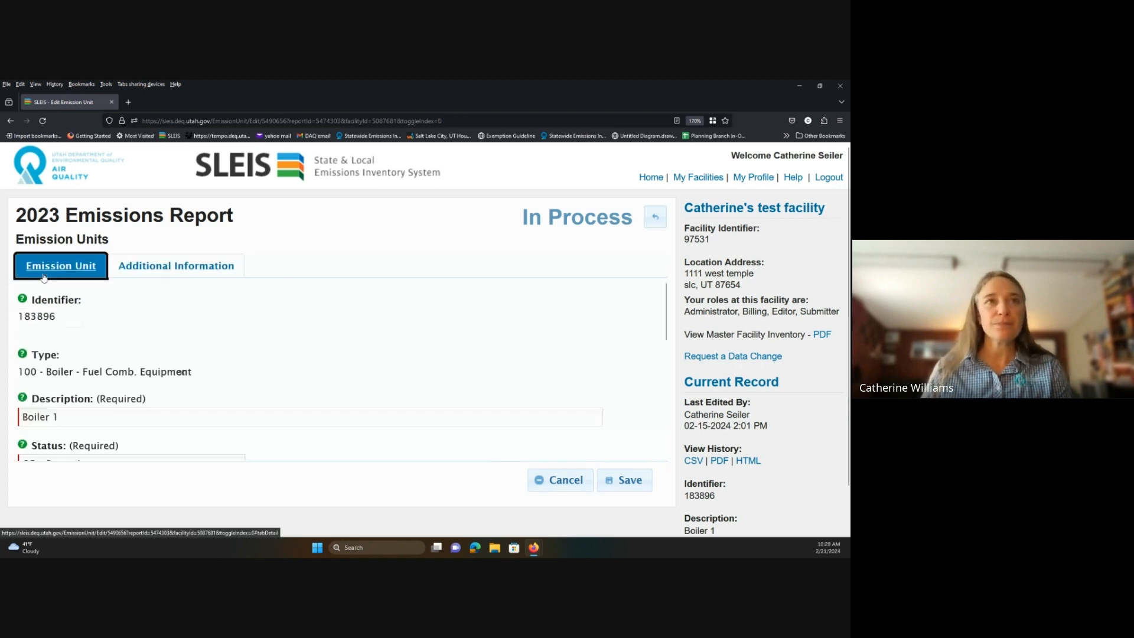
{"action": "scroll", "coordinate": [252, 362], "scroll_direction": "down", "scroll_amount": 6}
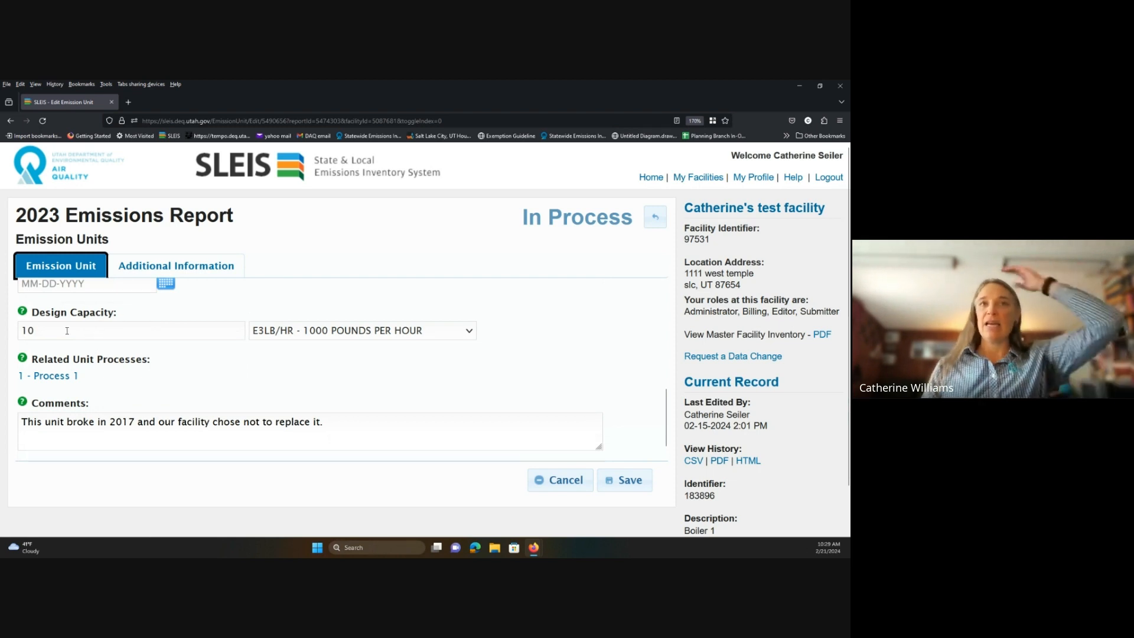
{"action": "left_click", "coordinate": [469, 332]}
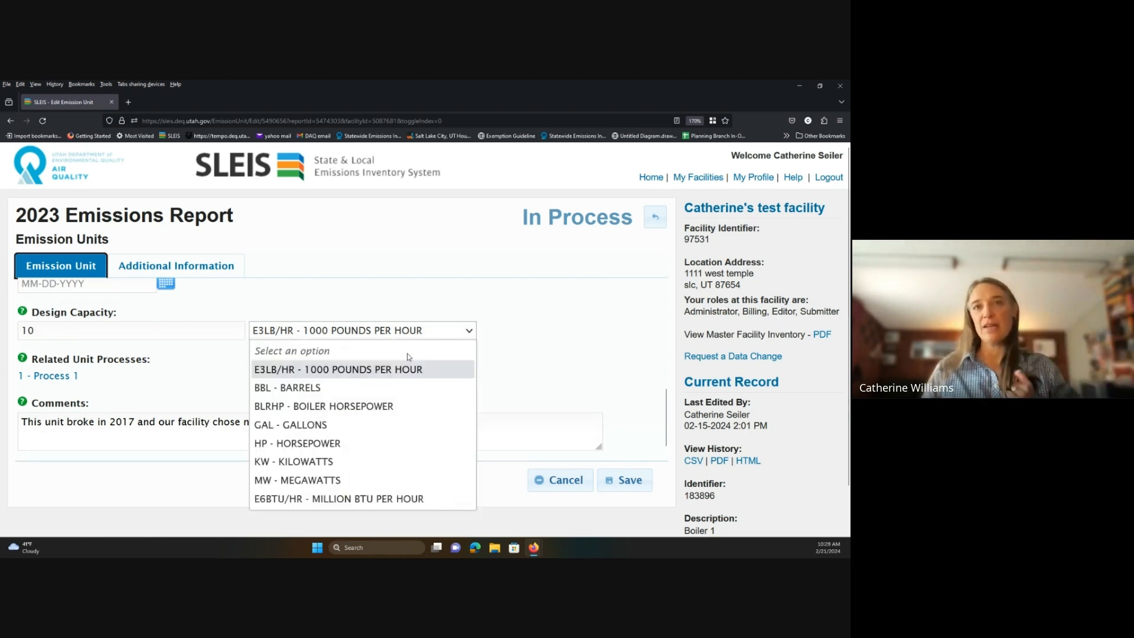
{"action": "left_click", "coordinate": [392, 499]}
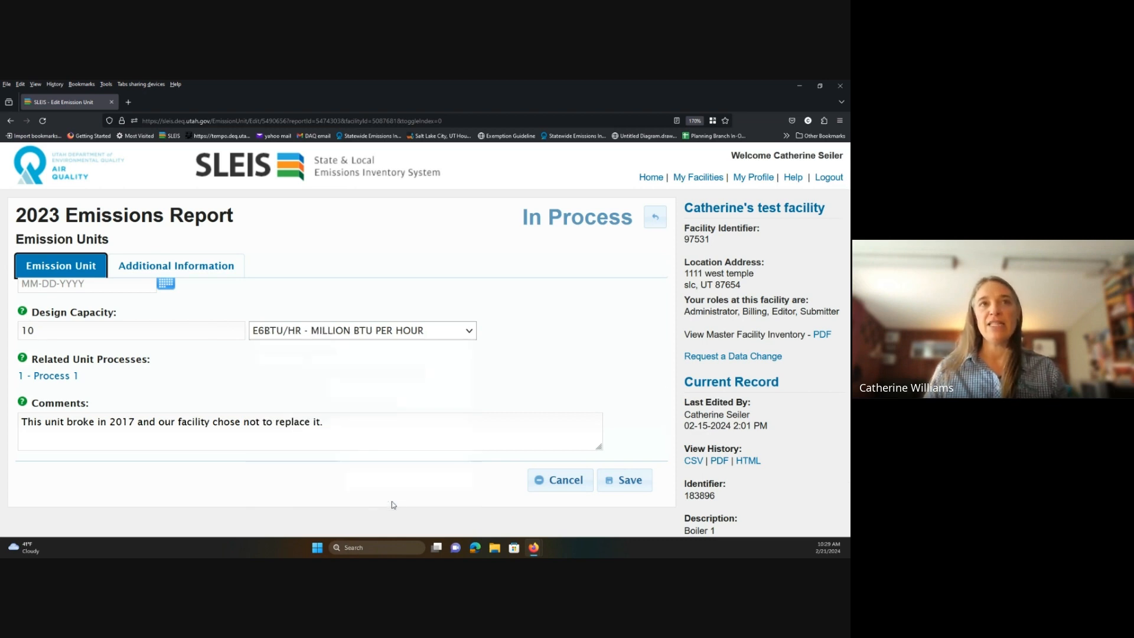
{"action": "left_click", "coordinate": [62, 325]}
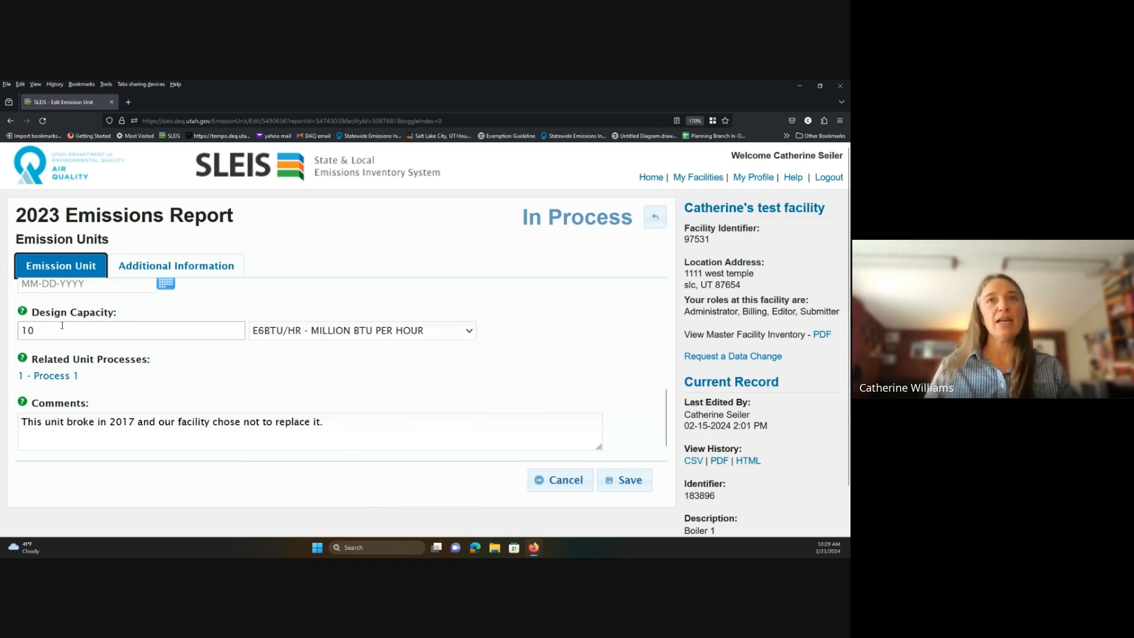
{"action": "key", "text": "BackSpace"}
{"action": "key", "text": "BackSpace"}
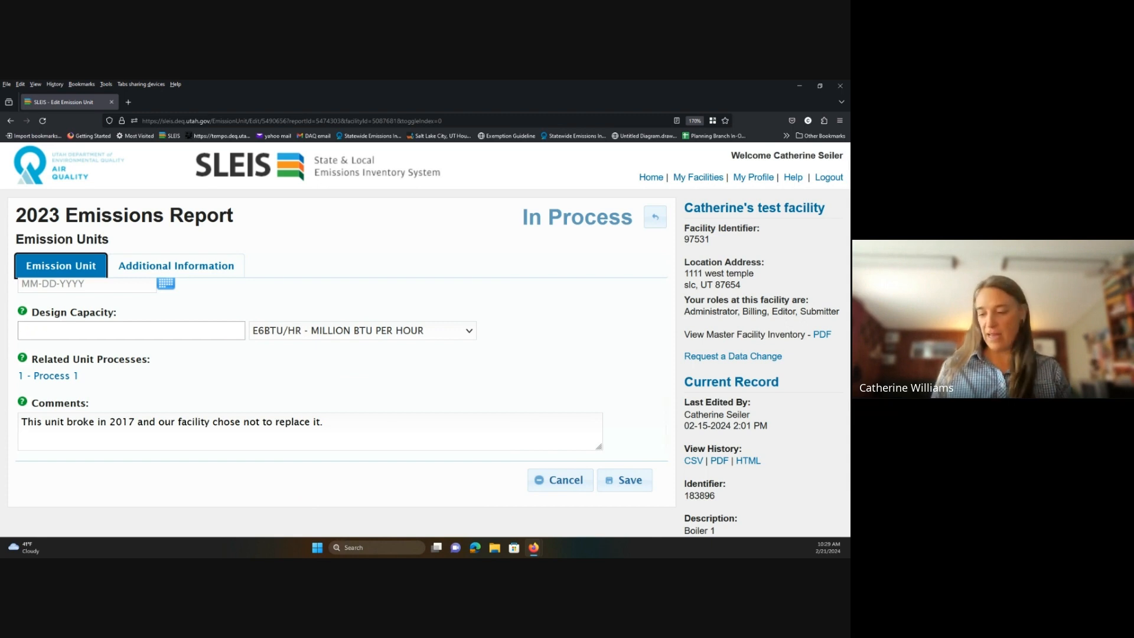
{"action": "type", "text": "5"}
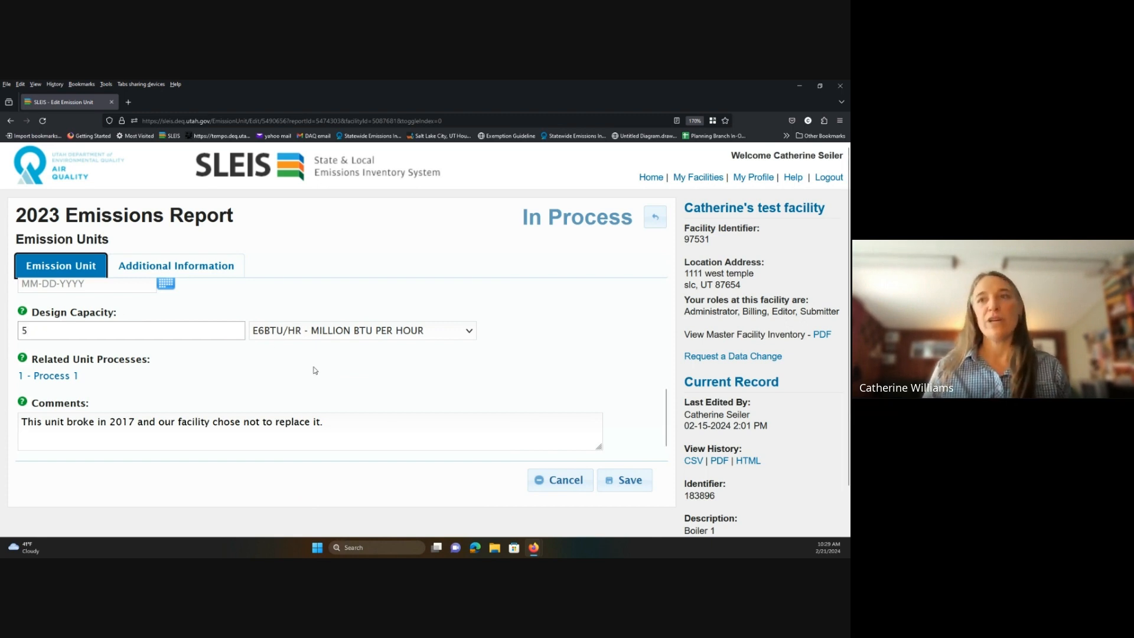
{"action": "left_click", "coordinate": [634, 486]}
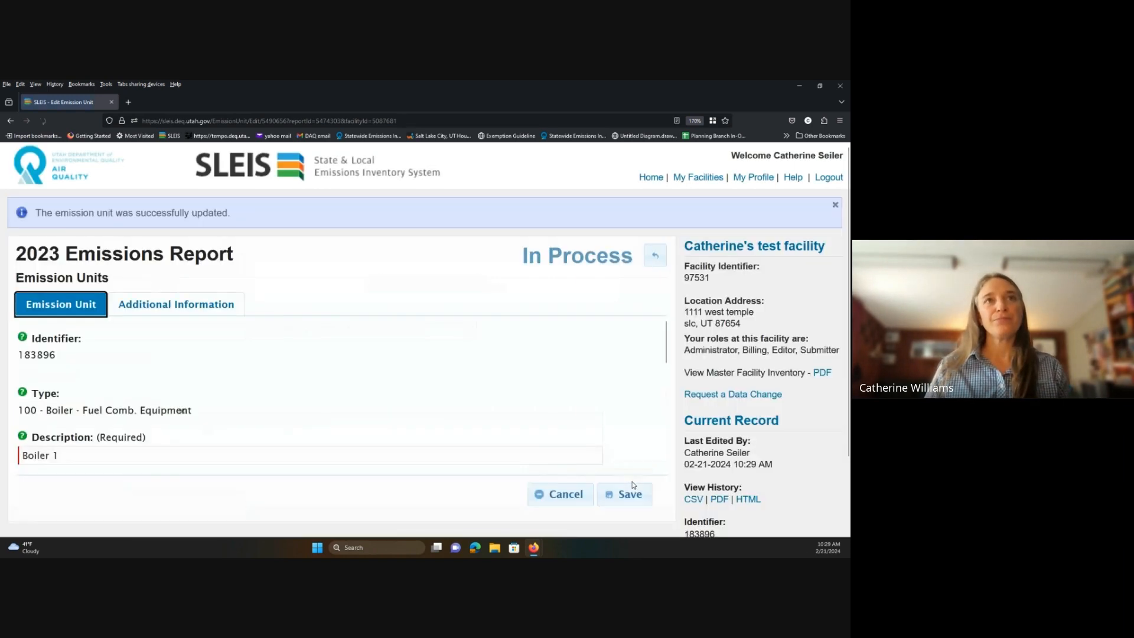
Return to the 2023 report overview and open Unit Processes, listing Boiler 1's Process 1 (SCC 10200701).
{"action": "left_click", "coordinate": [657, 253]}
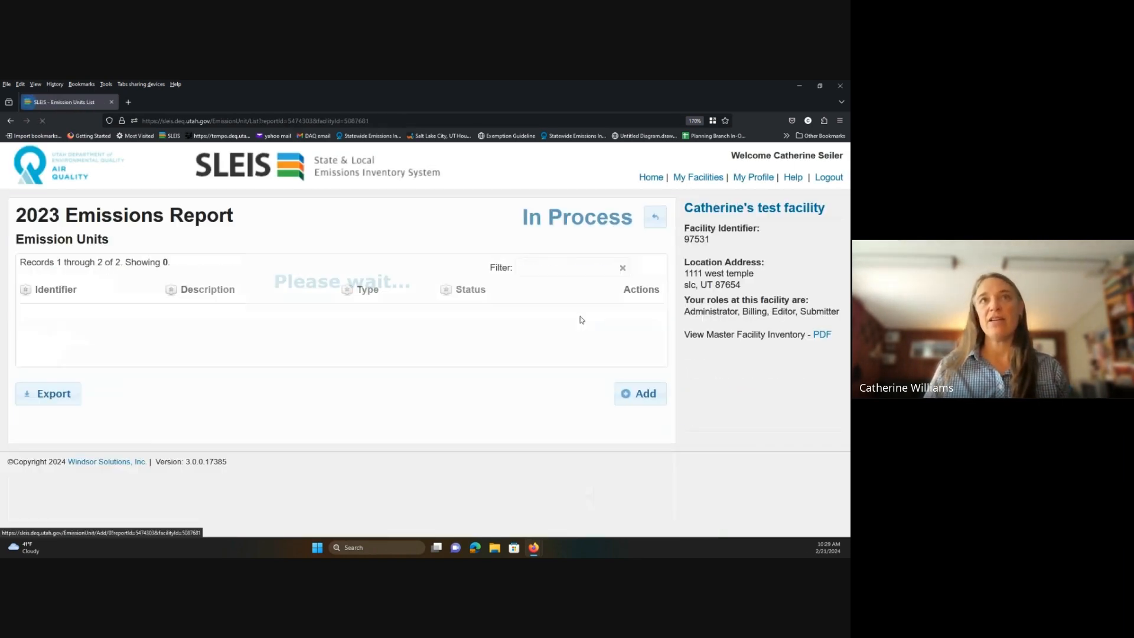
{"action": "left_click", "coordinate": [654, 216]}
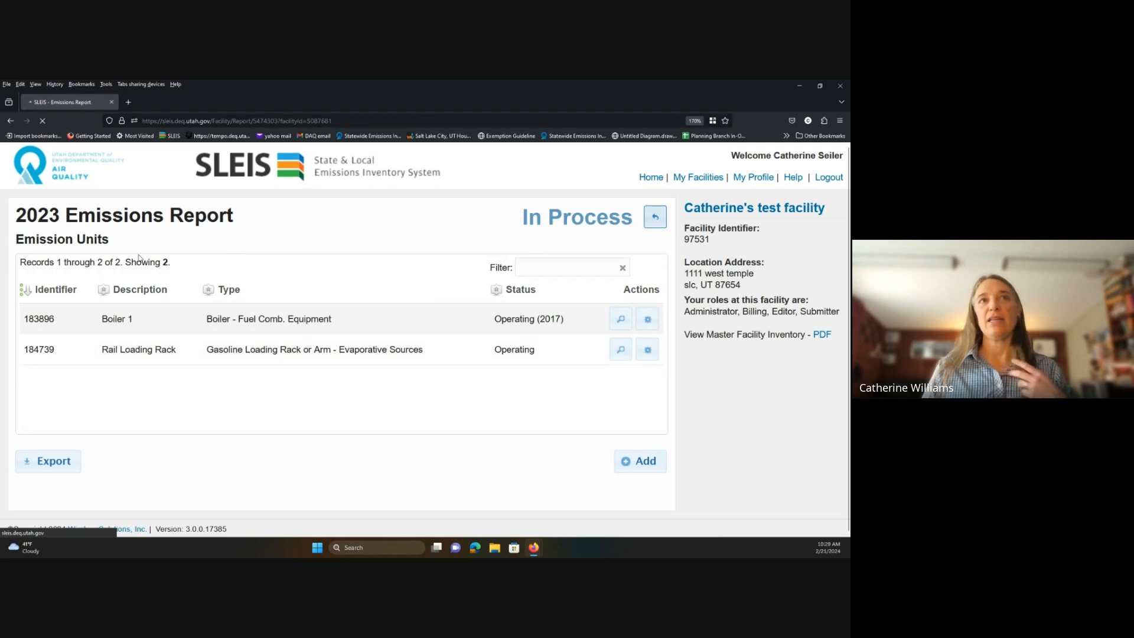
{"action": "left_click", "coordinate": [453, 313]}
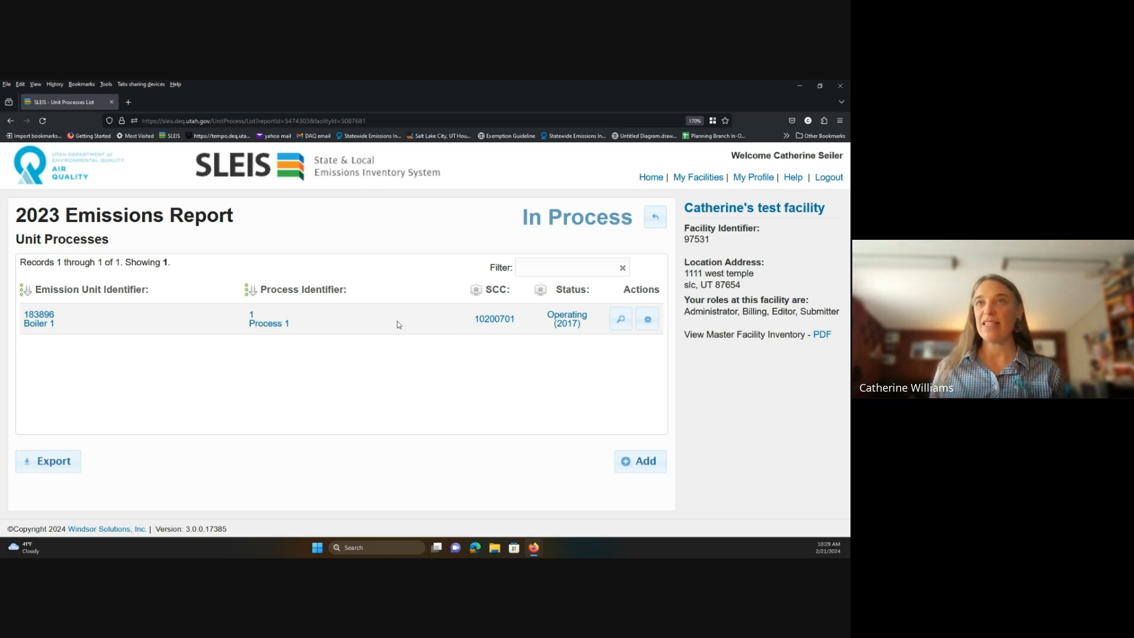
{"action": "left_click", "coordinate": [655, 217]}
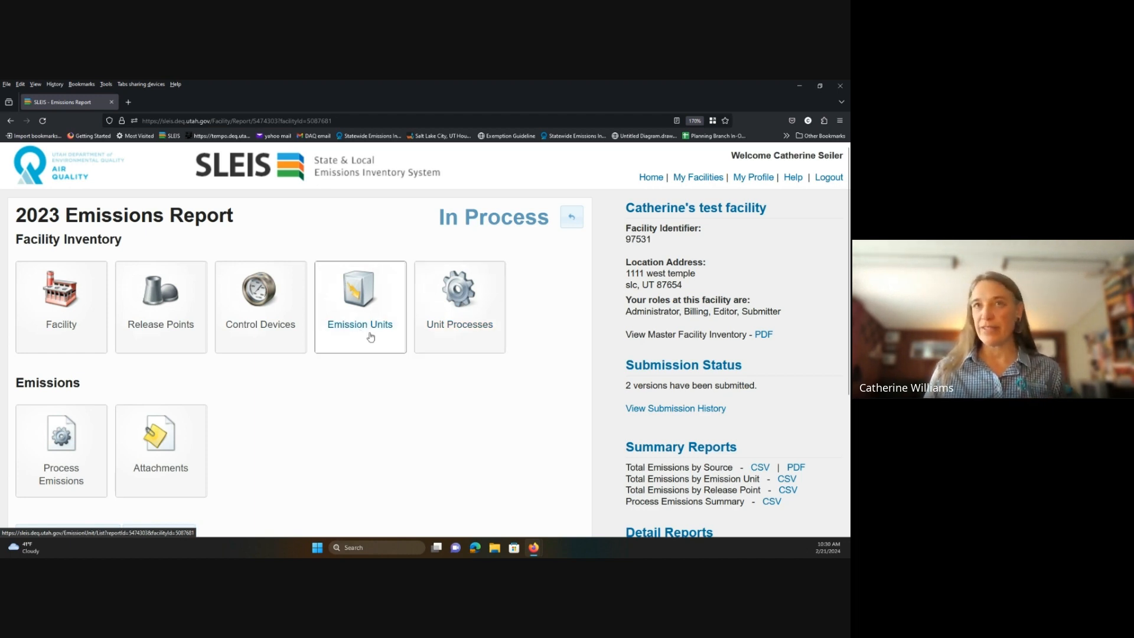
{"action": "left_click", "coordinate": [441, 323]}
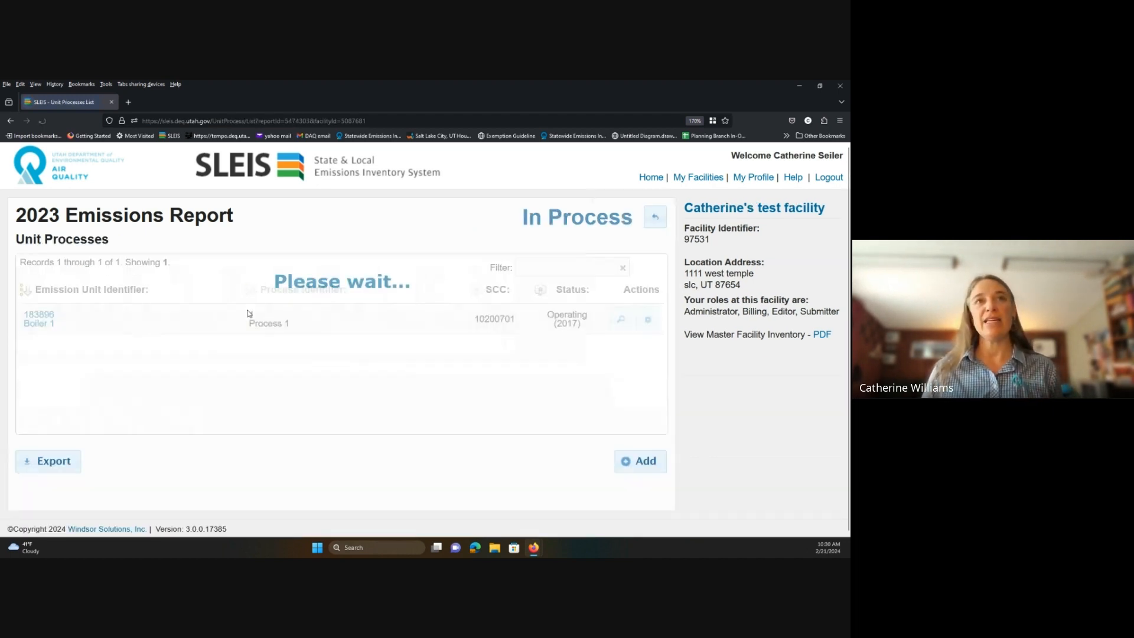
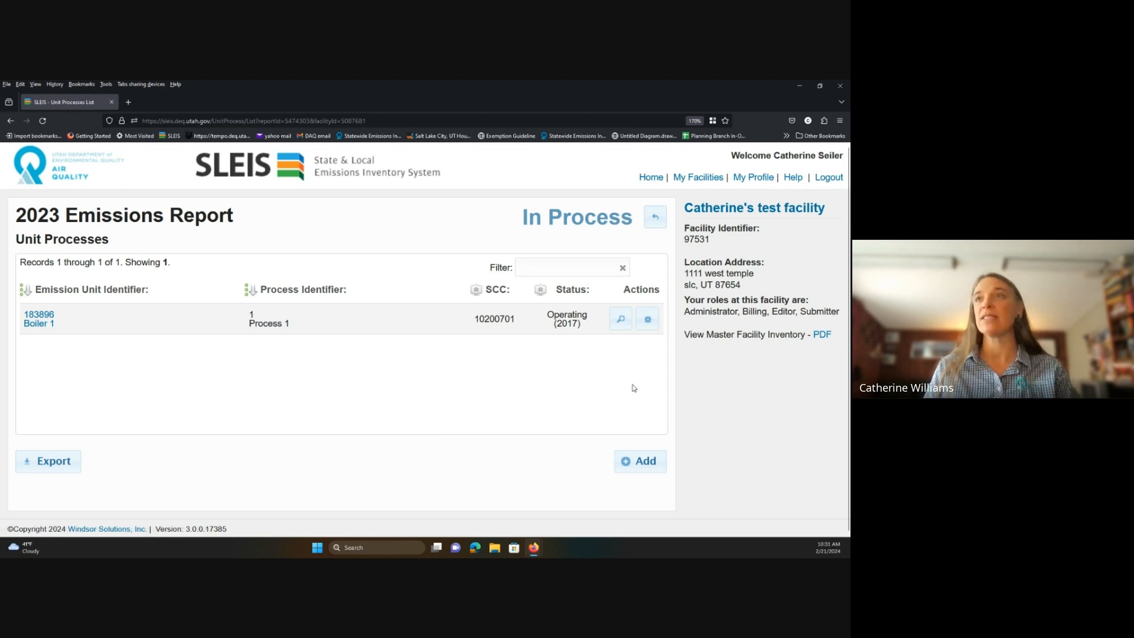
Edit Boiler 1's Process 1 unit process and open the help page for its SCC.
{"action": "left_click", "coordinate": [646, 324]}
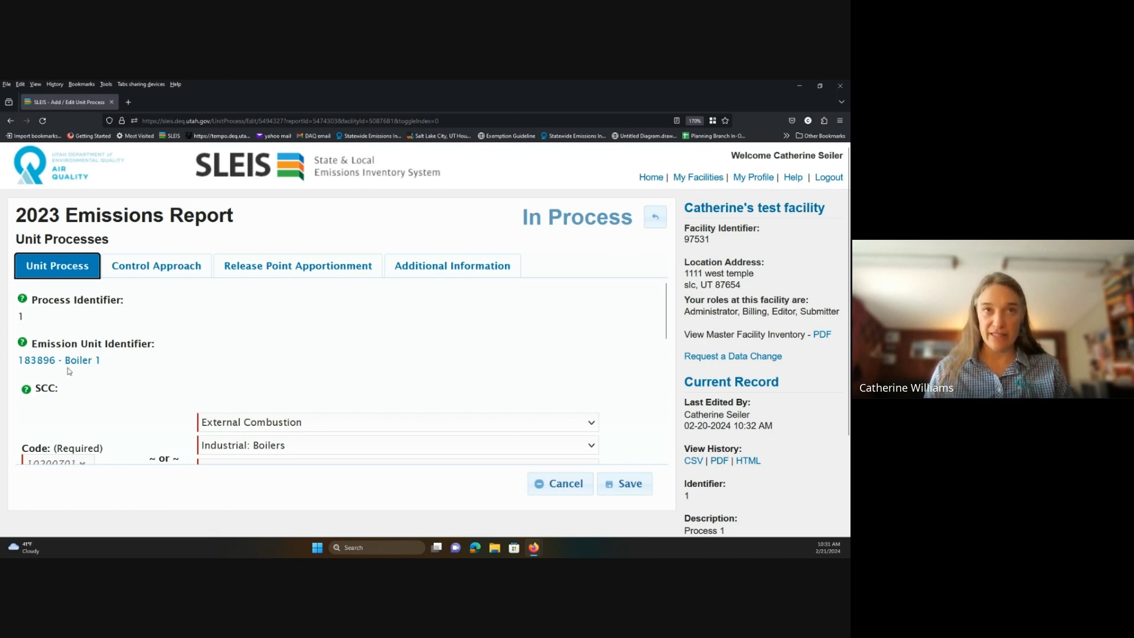
{"action": "scroll", "coordinate": [69, 371], "scroll_direction": "down", "scroll_amount": 2}
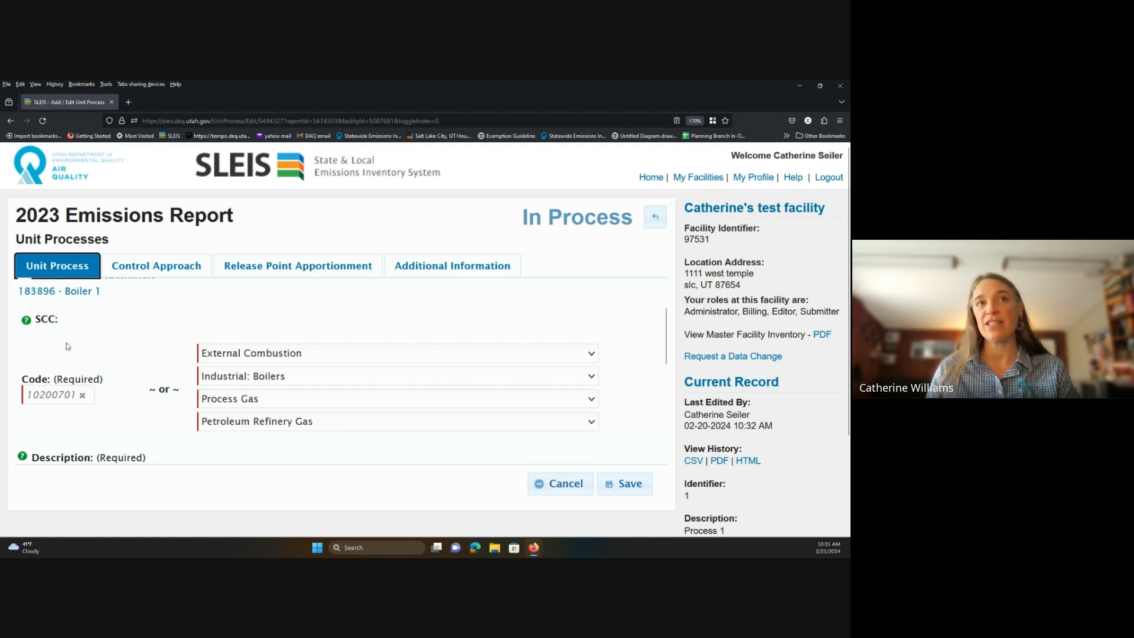
{"action": "left_click", "coordinate": [28, 323]}
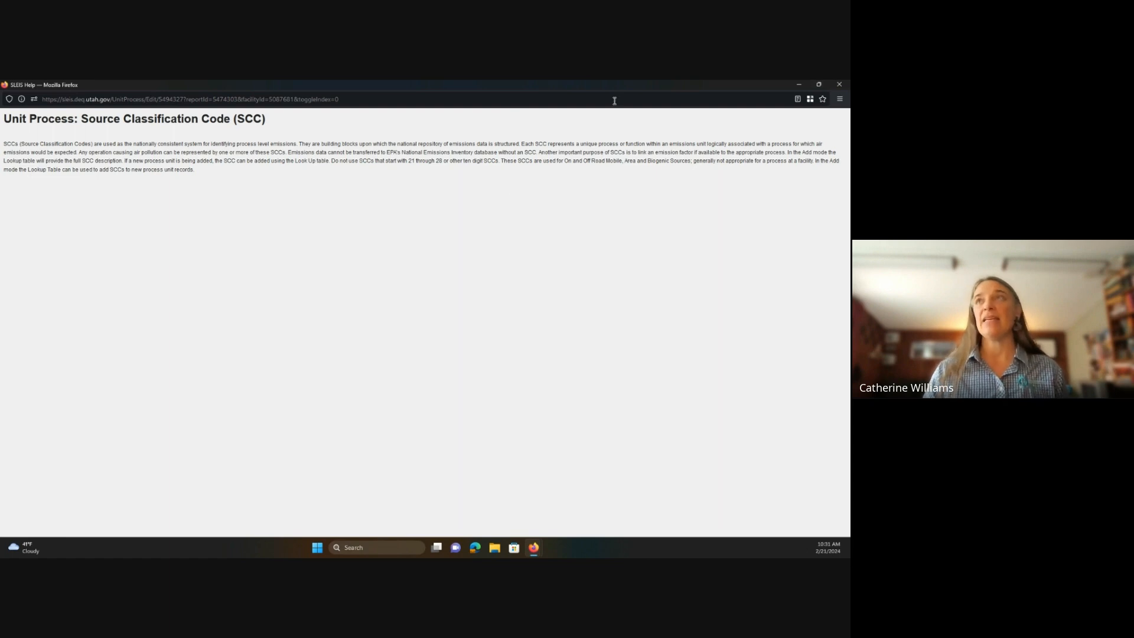
{"action": "left_click", "coordinate": [838, 86]}
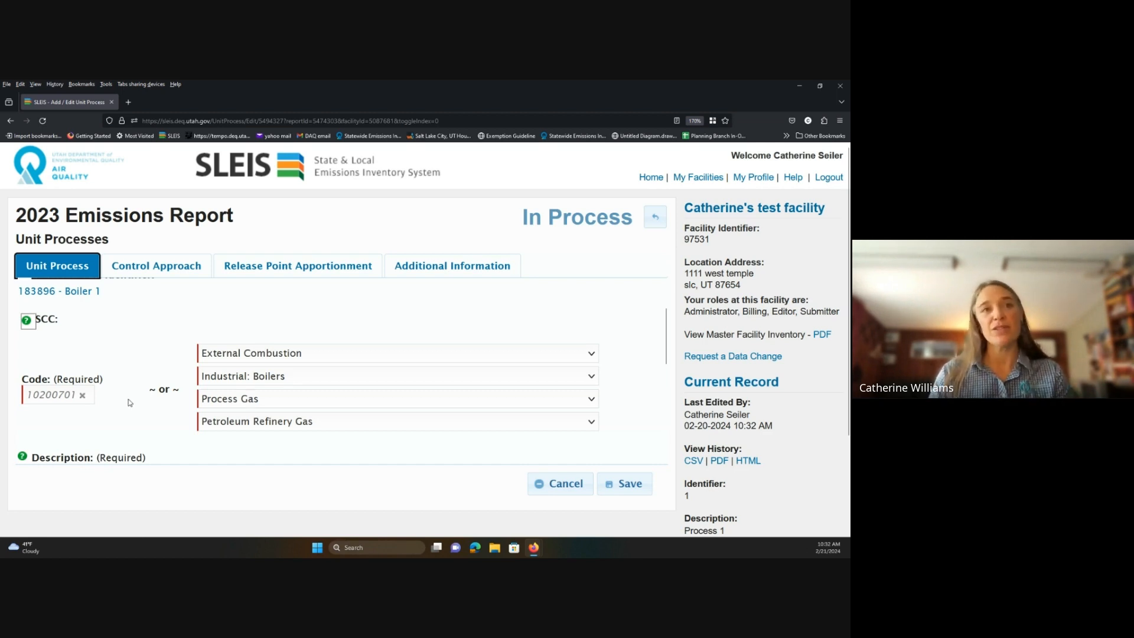
Check the control approach, leave Not Controlled? unticked, and view release points with baghouse 183344 at 100%.
{"action": "scroll", "coordinate": [131, 402], "scroll_direction": "down", "scroll_amount": 5}
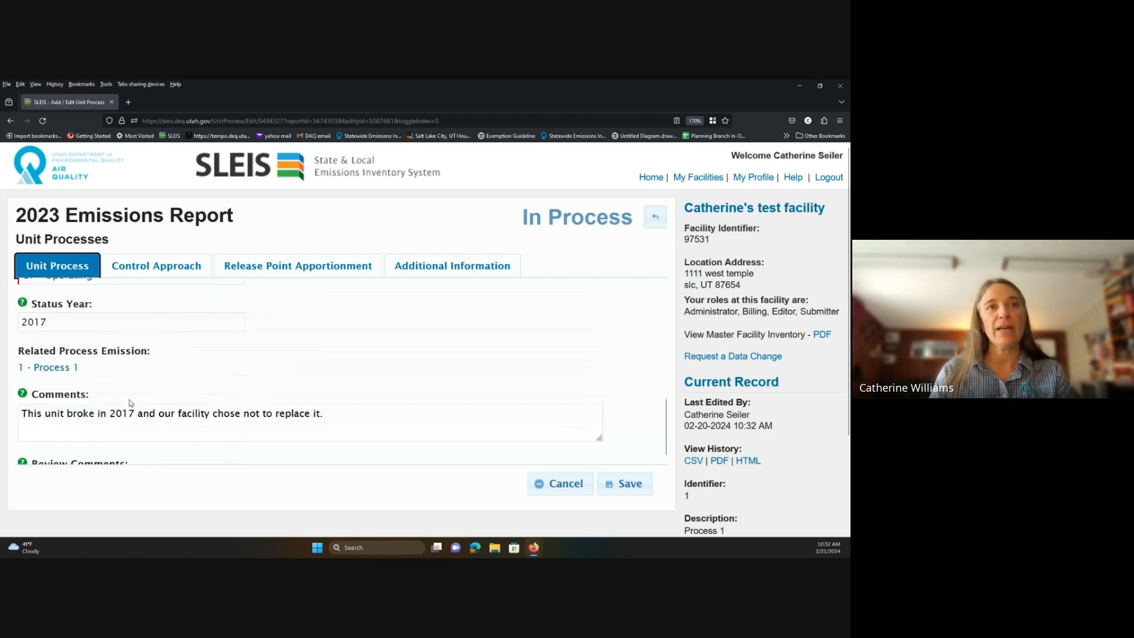
{"action": "scroll", "coordinate": [120, 270], "scroll_direction": "up", "scroll_amount": 5}
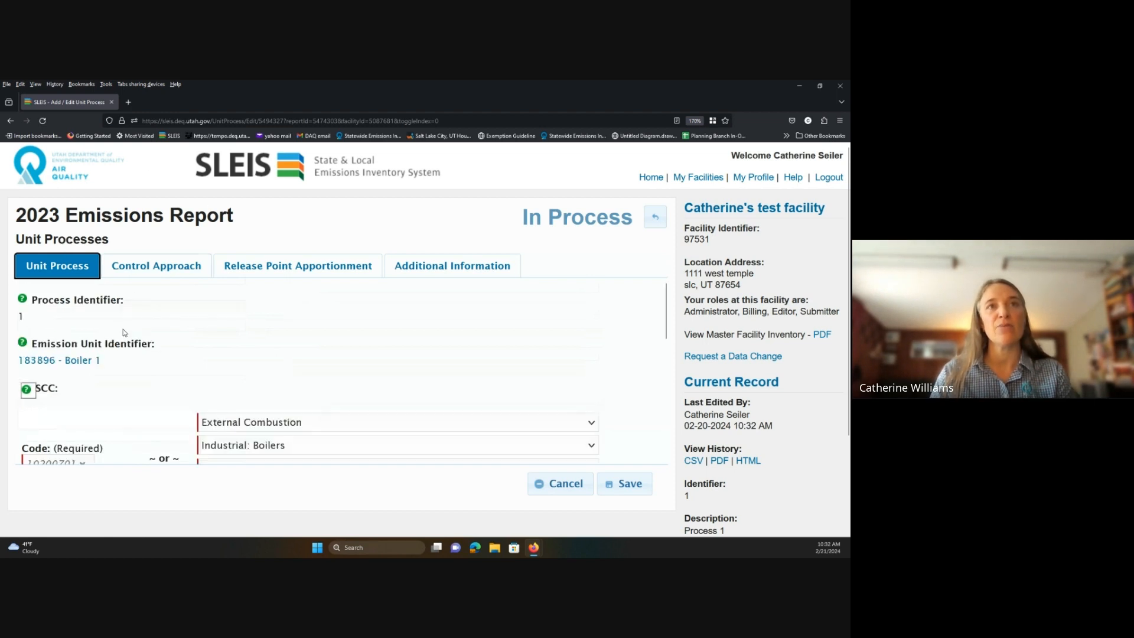
{"action": "left_click", "coordinate": [121, 269]}
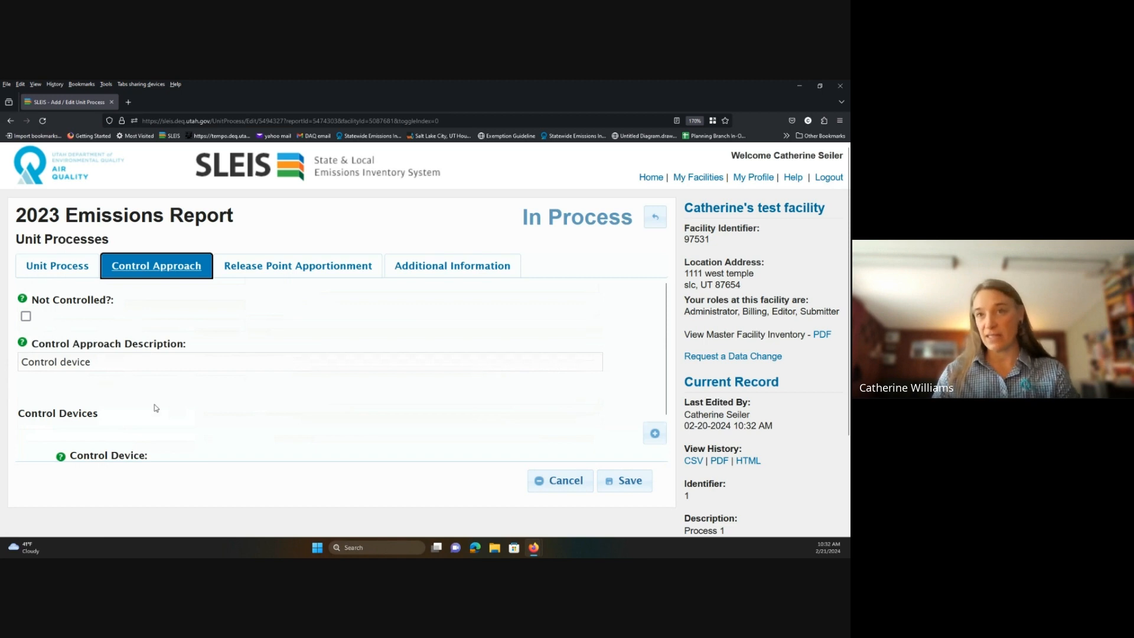
{"action": "scroll", "coordinate": [155, 408], "scroll_direction": "down", "scroll_amount": 1}
{"action": "scroll", "coordinate": [156, 407], "scroll_direction": "down", "scroll_amount": 2}
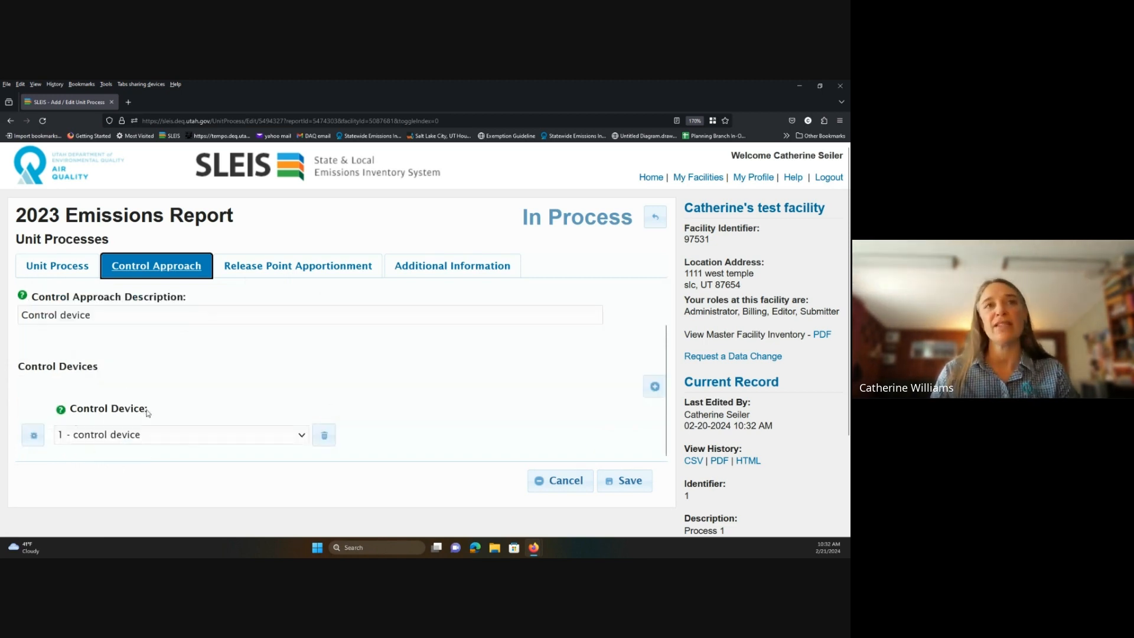
{"action": "scroll", "coordinate": [148, 413], "scroll_direction": "up", "scroll_amount": 2}
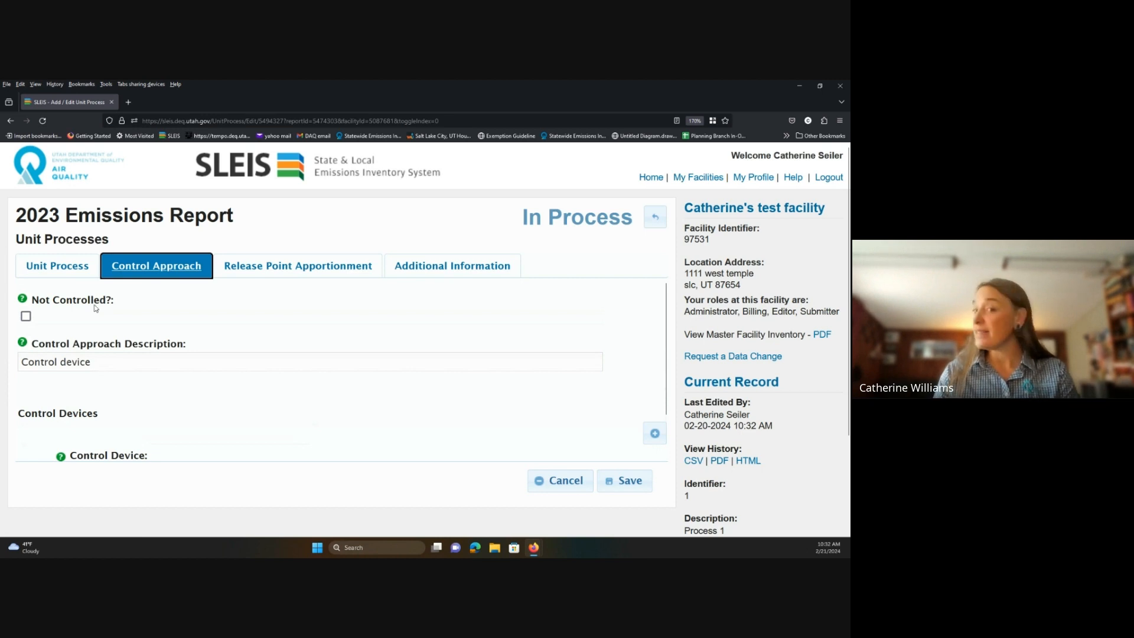
{"action": "left_click", "coordinate": [26, 316]}
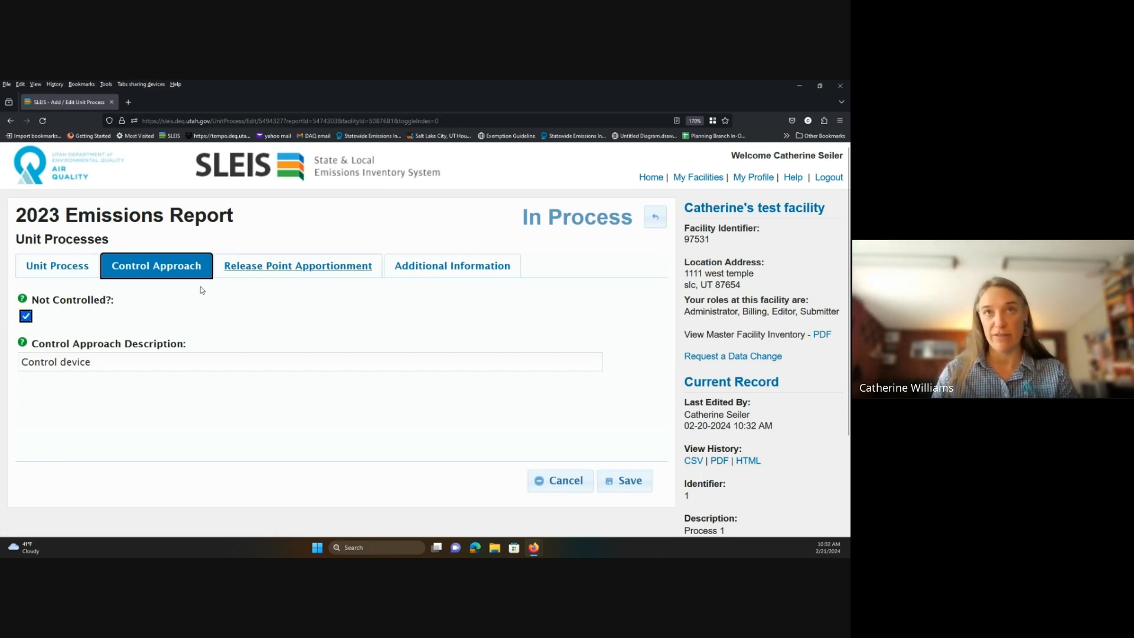
{"action": "left_click", "coordinate": [26, 316]}
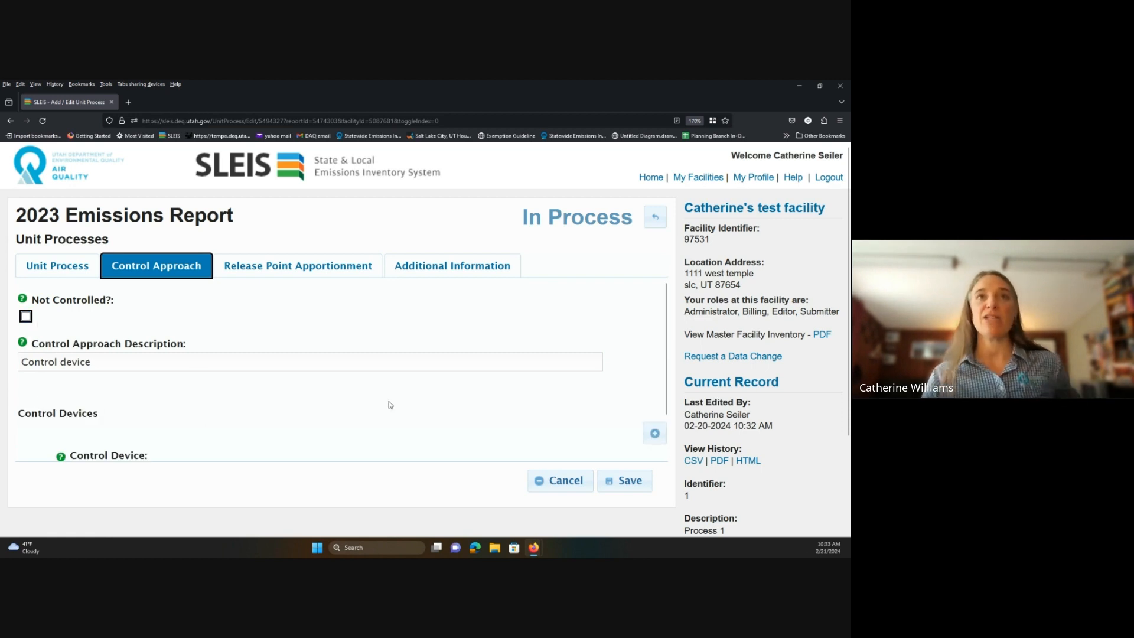
{"action": "left_click", "coordinate": [300, 268]}
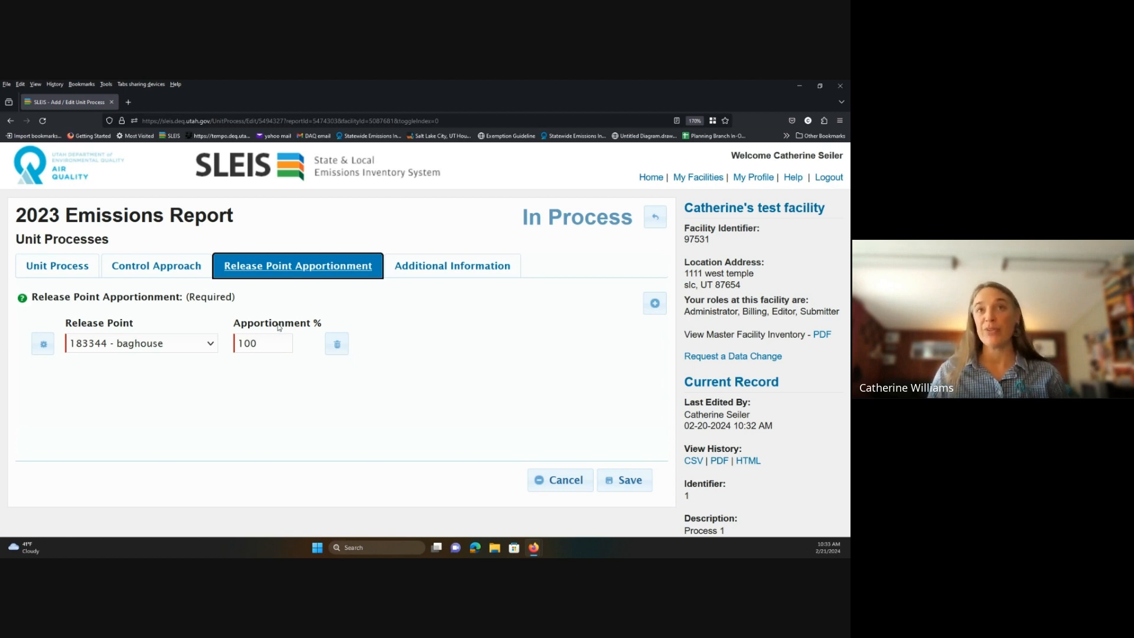
Add and remove an extra release point row, save with the baghouse at 100%, and go back.
{"action": "left_click", "coordinate": [651, 307]}
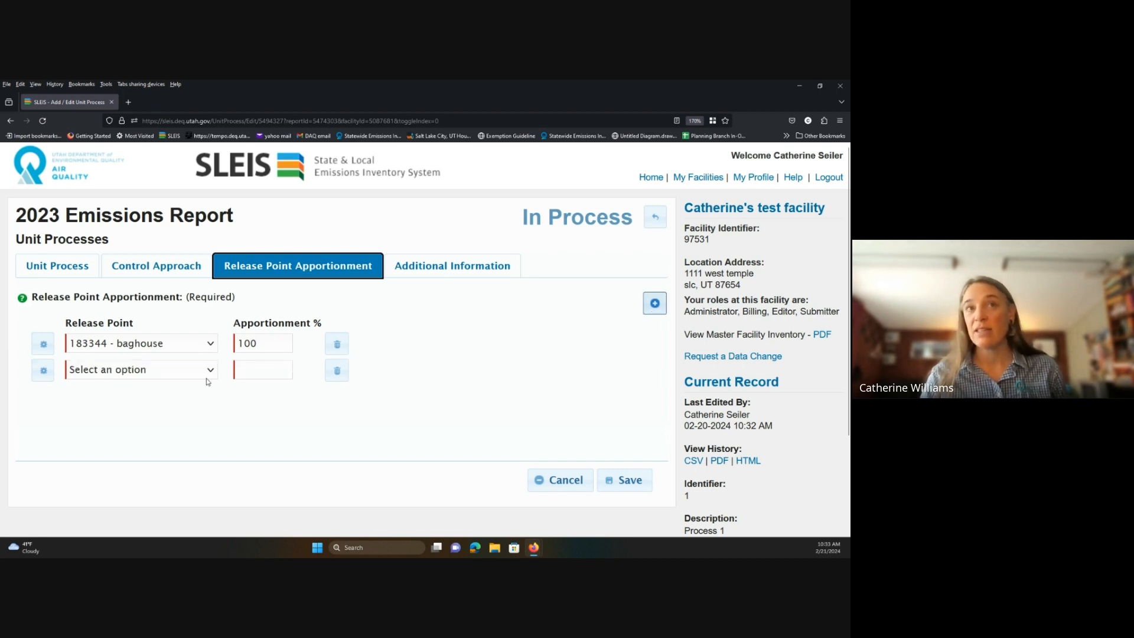
{"action": "left_click", "coordinate": [337, 370]}
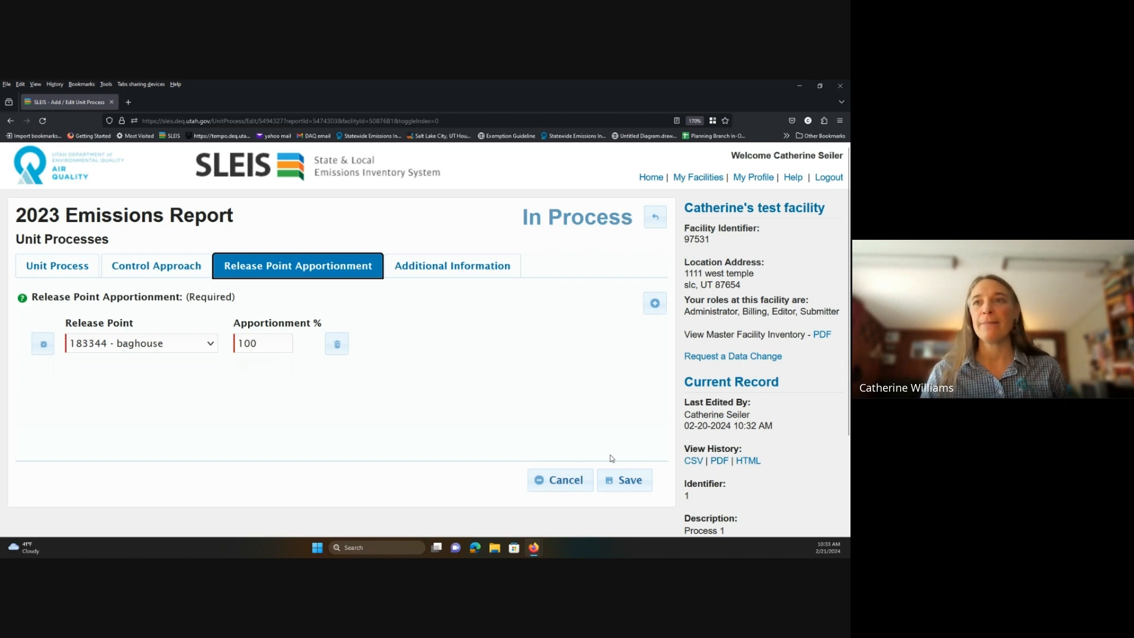
{"action": "left_click", "coordinate": [608, 494]}
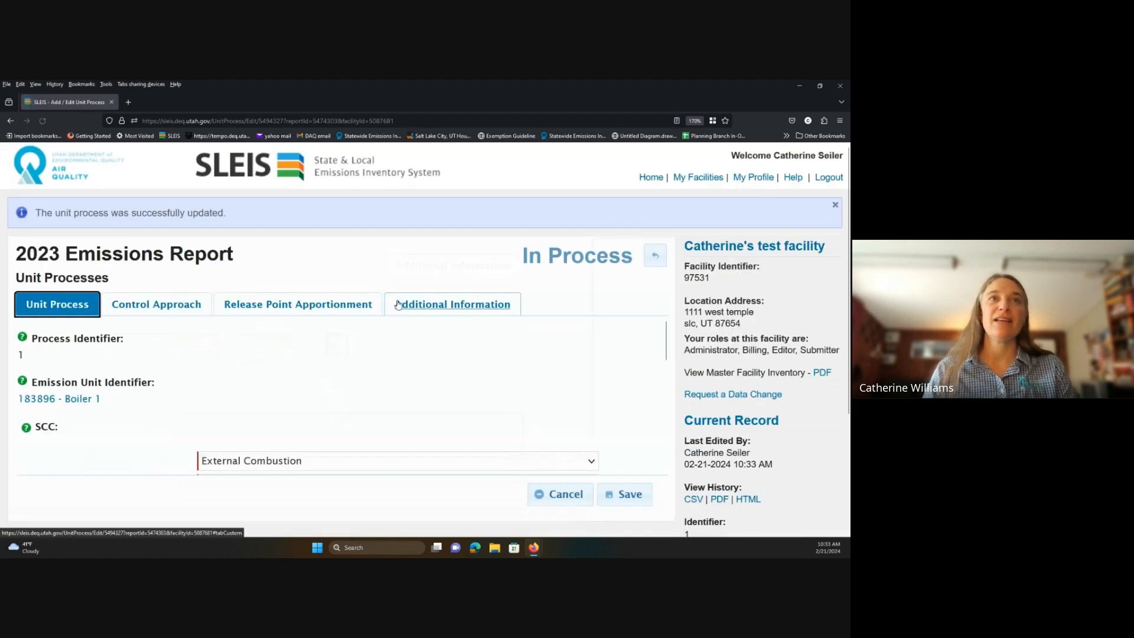
{"action": "left_click", "coordinate": [655, 255]}
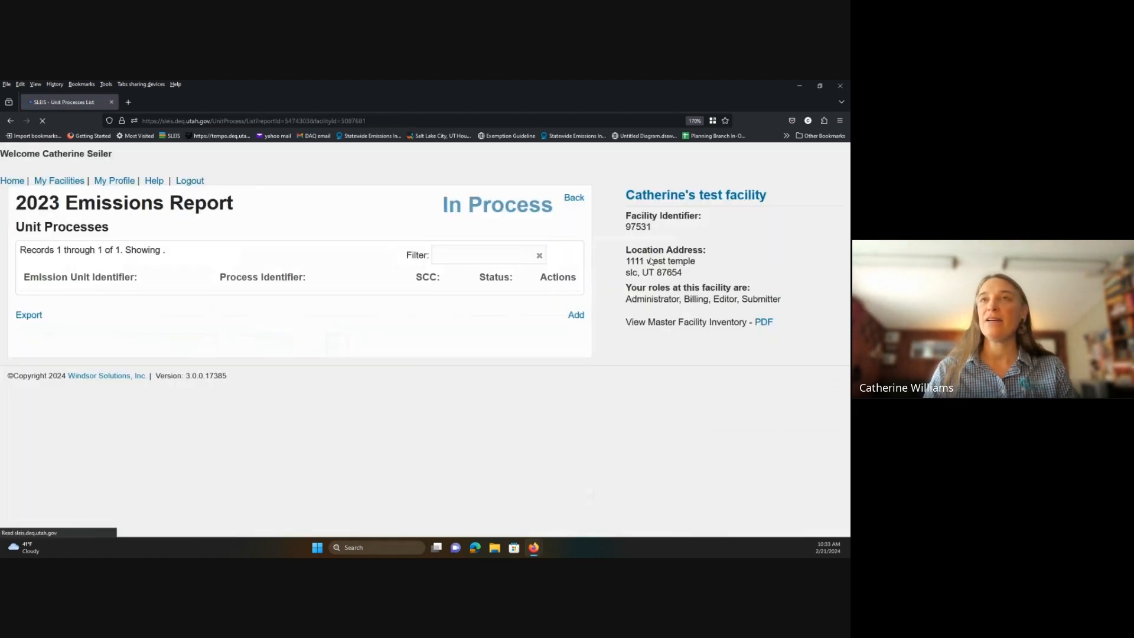
Return to the report overview and open Process Emissions, showing Process 1 at 1000 throughput.
{"action": "left_click", "coordinate": [656, 217]}
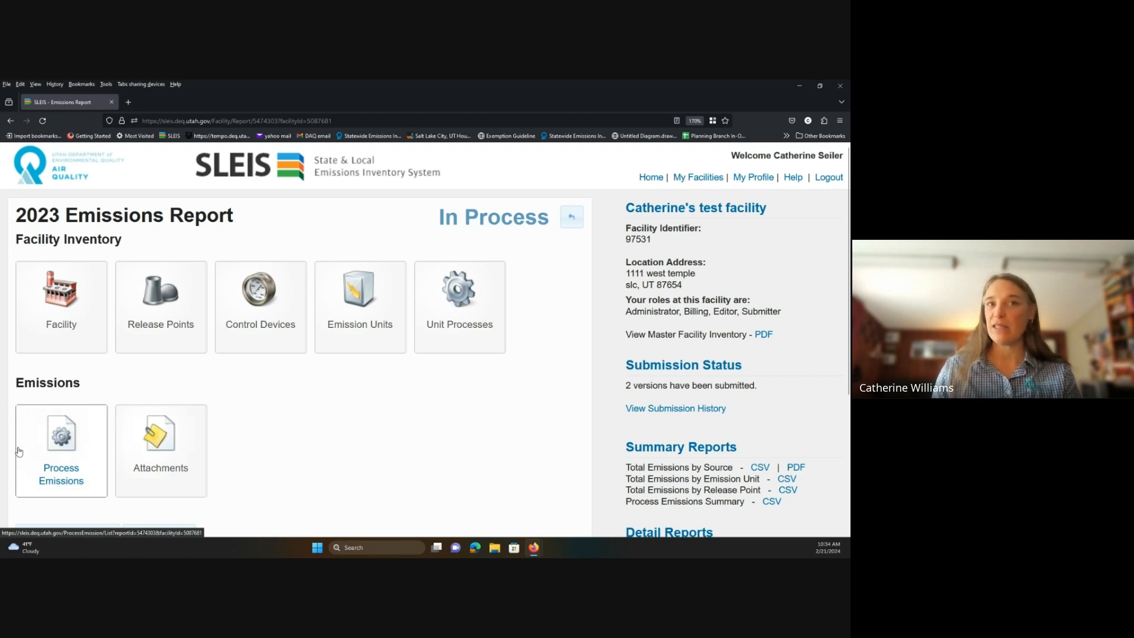
{"action": "left_click", "coordinate": [60, 463]}
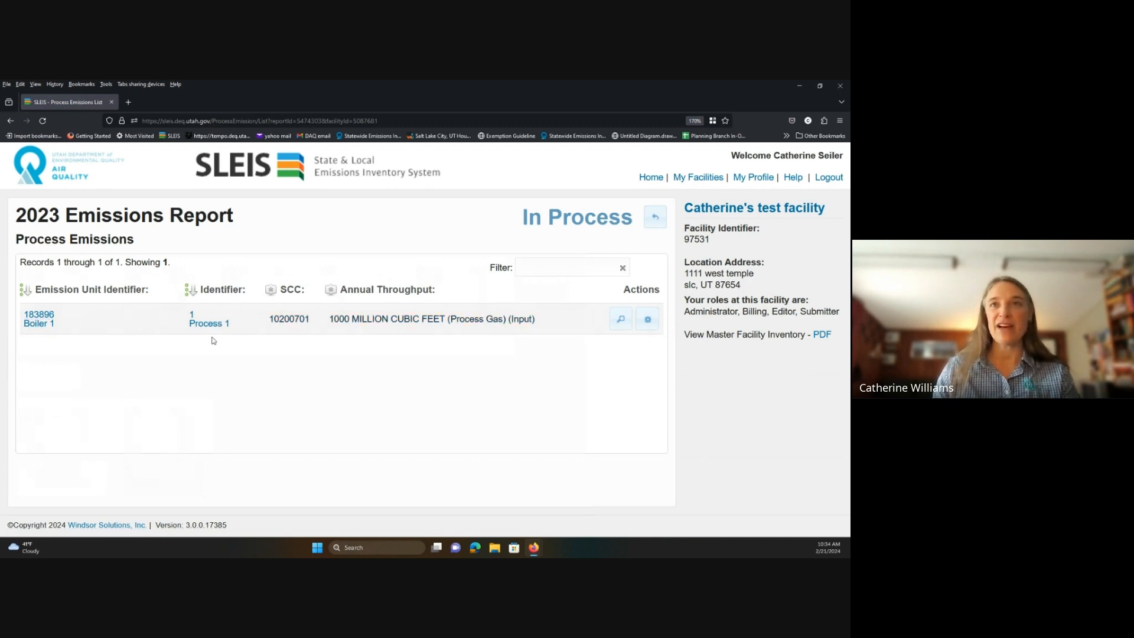
Open Process 1's emissions record and scroll to its annual throughput of 1000.
{"action": "left_click", "coordinate": [647, 325]}
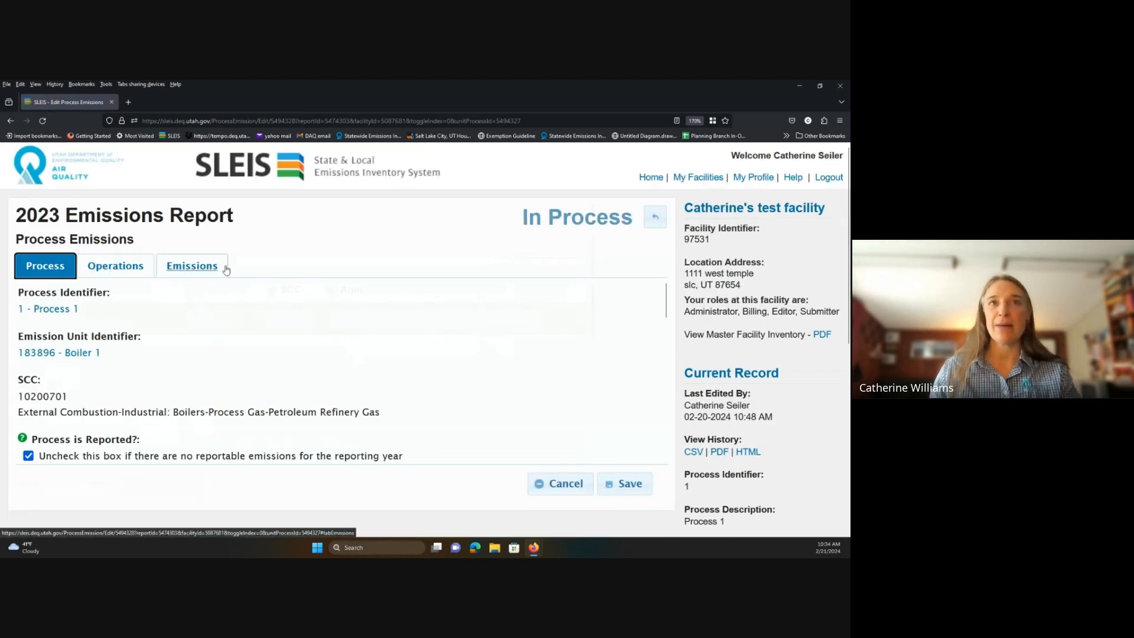
{"action": "scroll", "coordinate": [260, 318], "scroll_direction": "down", "scroll_amount": 3}
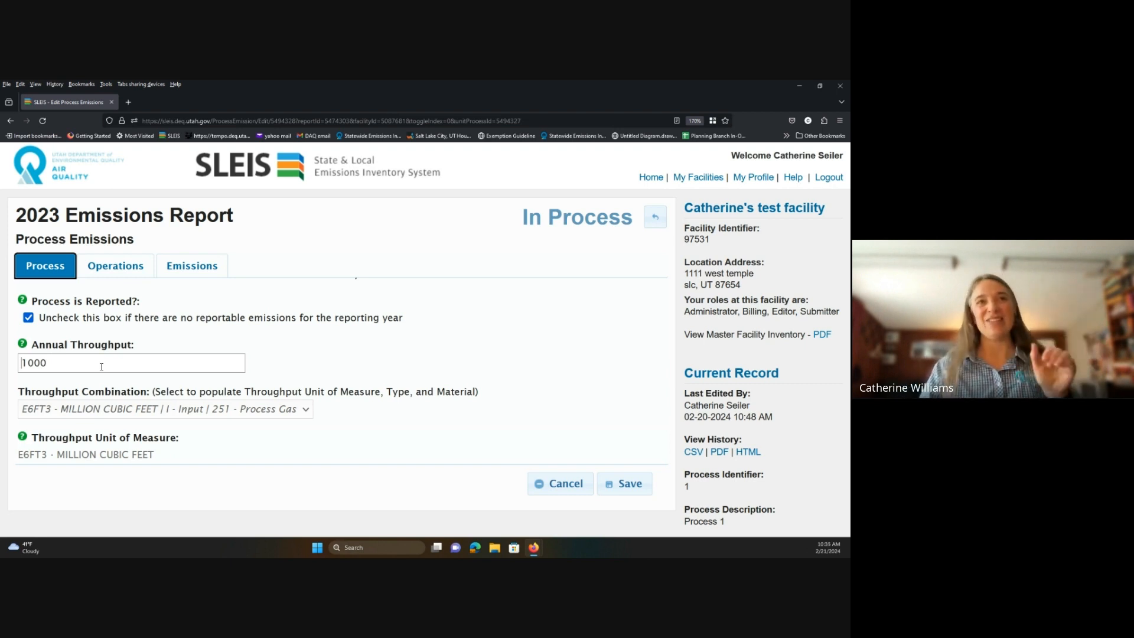
{"action": "left_click", "coordinate": [61, 363]}
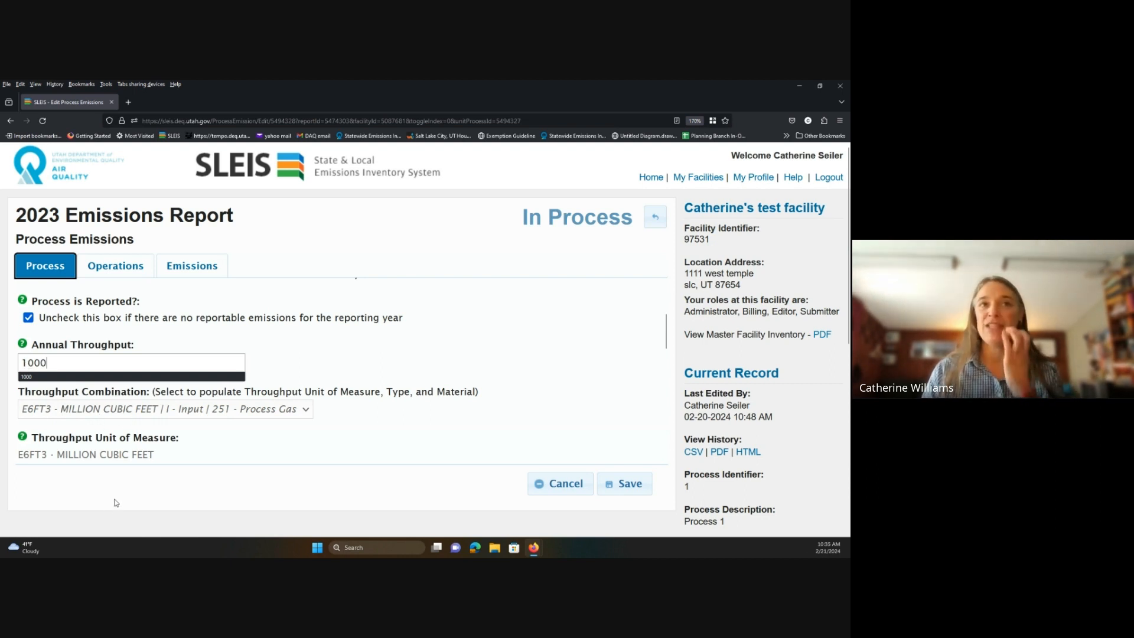
Change Process 1's annual throughput from 1000 to 1 and review the 'Process is Reported?' checkbox.
{"action": "key", "text": "BackSpace"}
{"action": "key", "text": "BackSpace"}
{"action": "key", "text": "BackSpace"}
{"action": "key", "text": "BackSpace"}
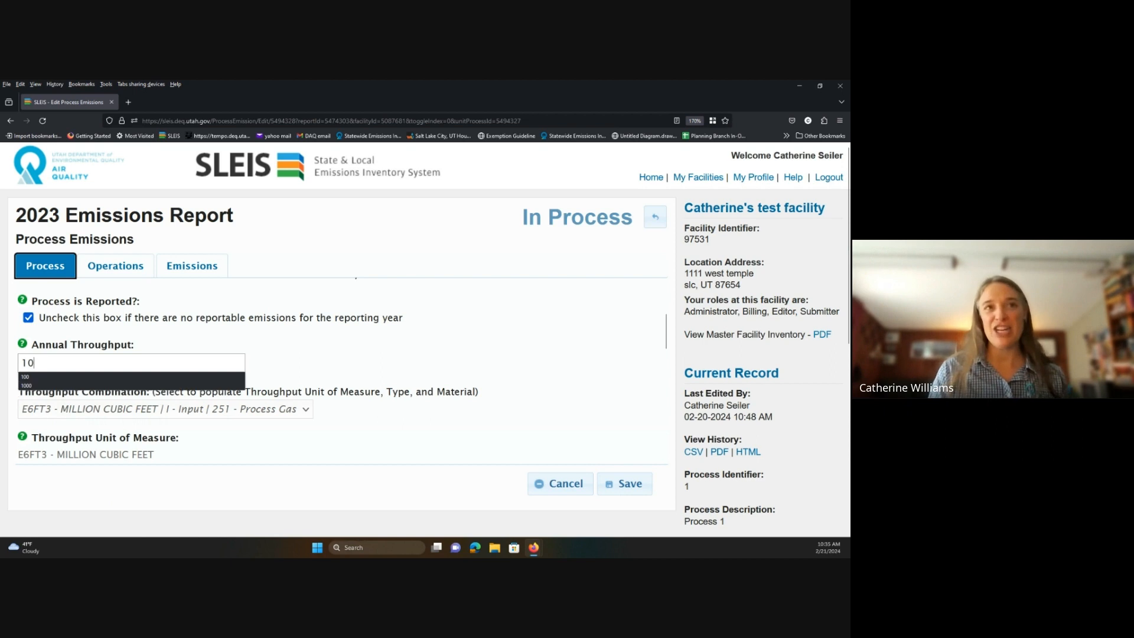
{"action": "type", "text": "1"}
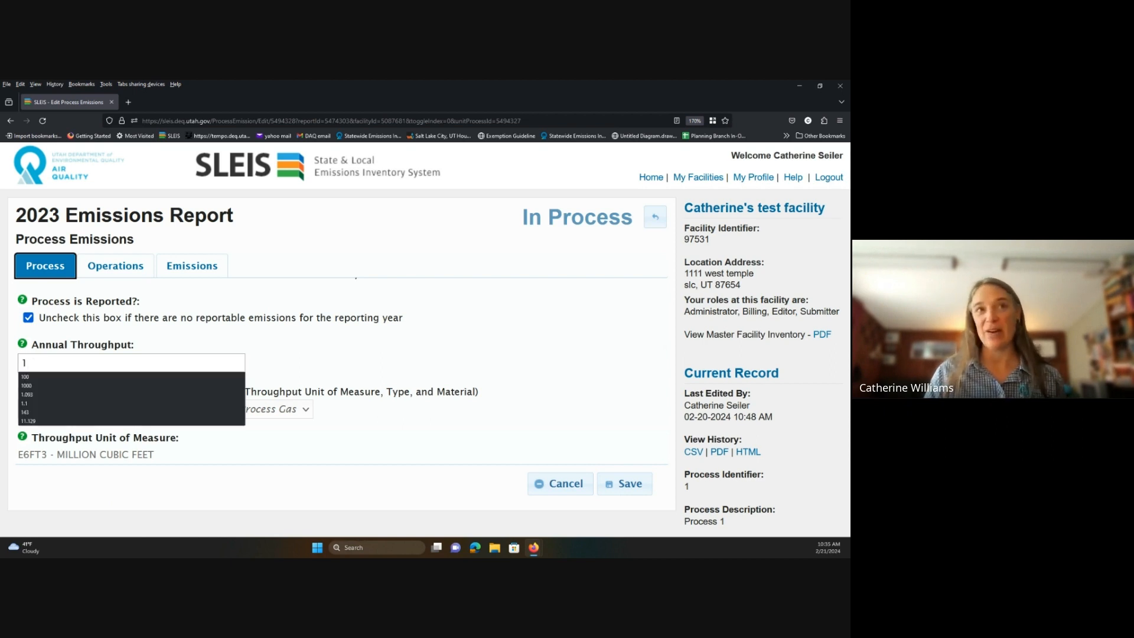
{"action": "left_click", "coordinate": [395, 369]}
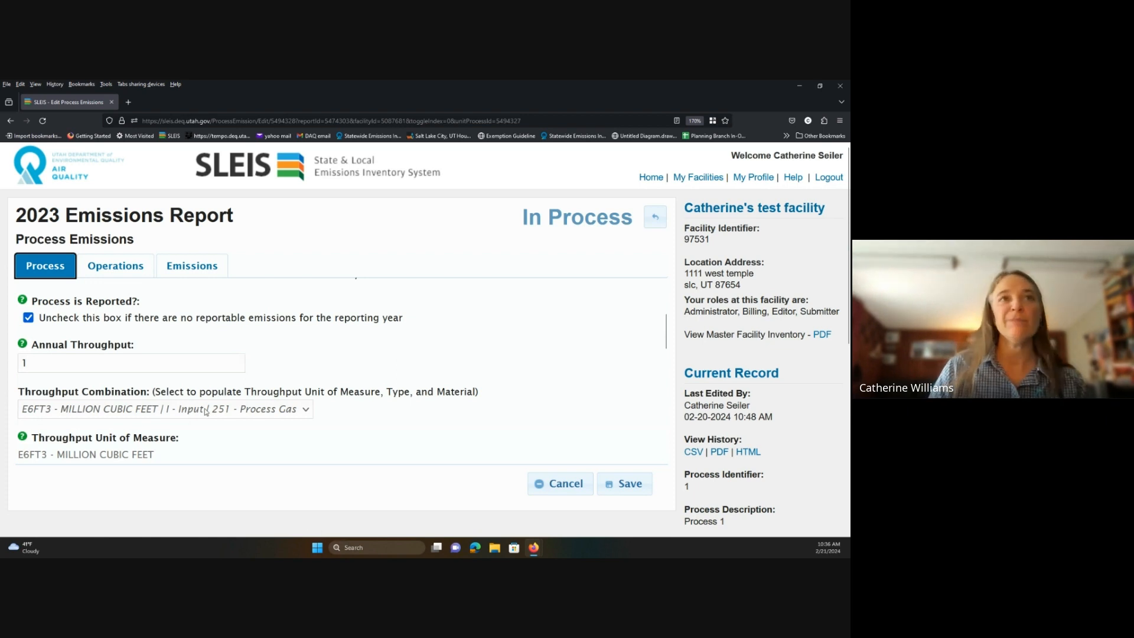
{"action": "scroll", "coordinate": [204, 410], "scroll_direction": "up", "scroll_amount": 2}
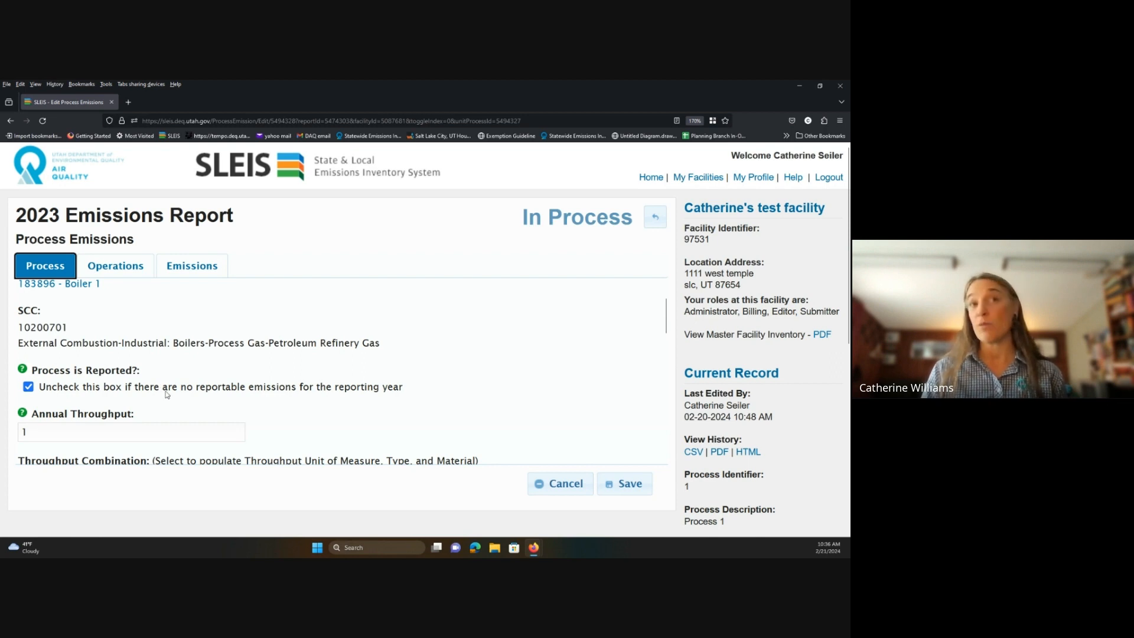
{"action": "left_click", "coordinate": [28, 387]}
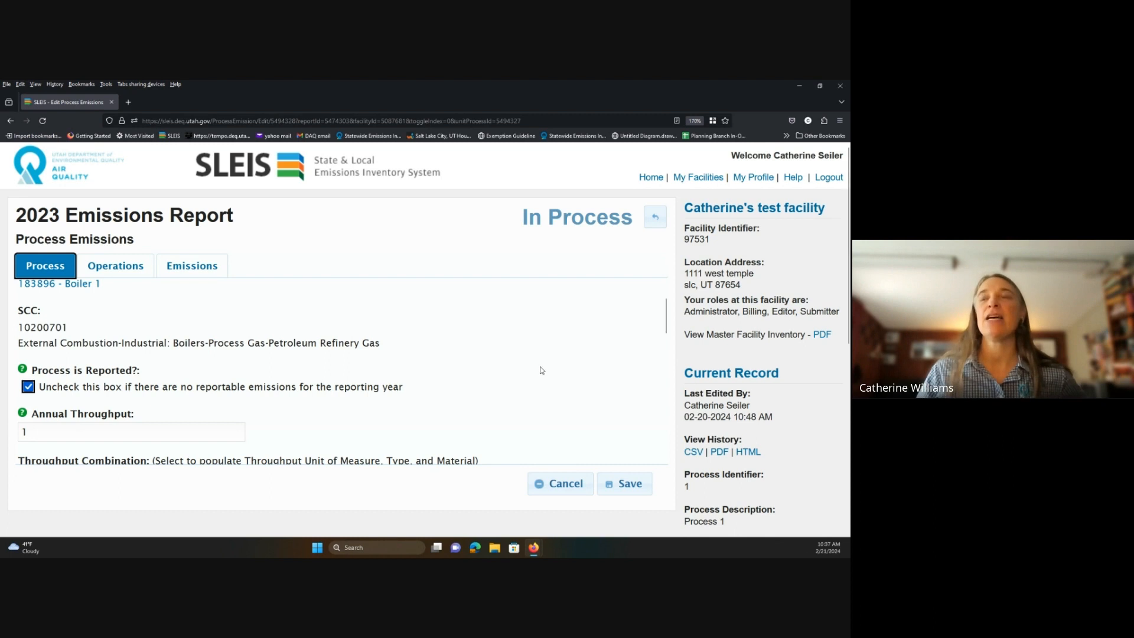
Discard the unsaved throughput edit and open the Release Points list (baghouse 183344, fugitive 970628).
{"action": "left_click", "coordinate": [659, 223]}
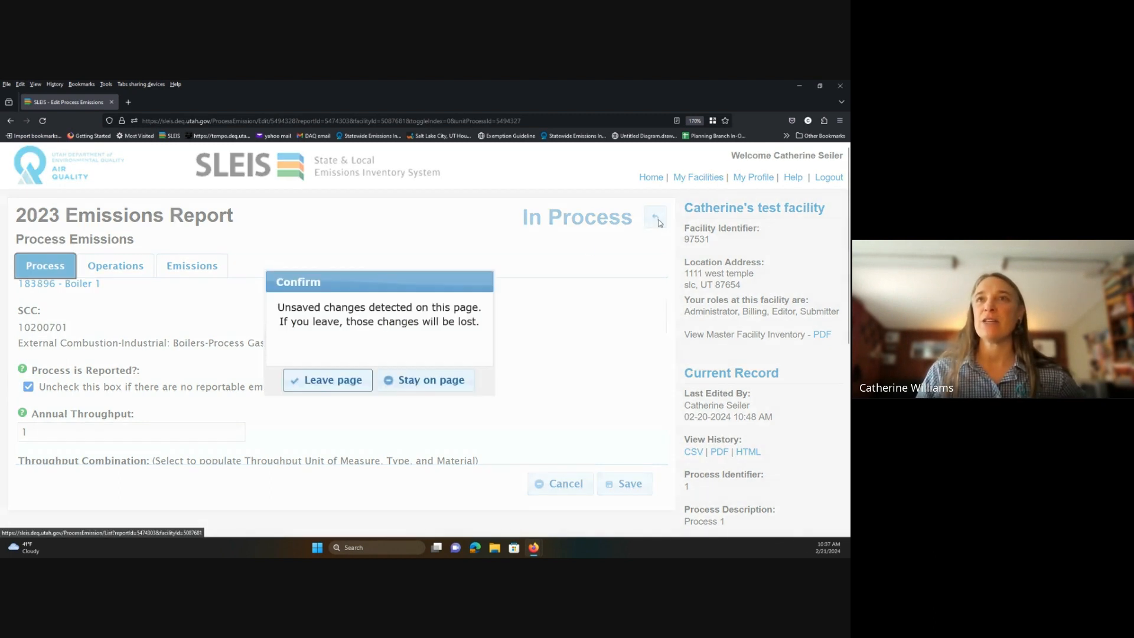
{"action": "left_click", "coordinate": [331, 387]}
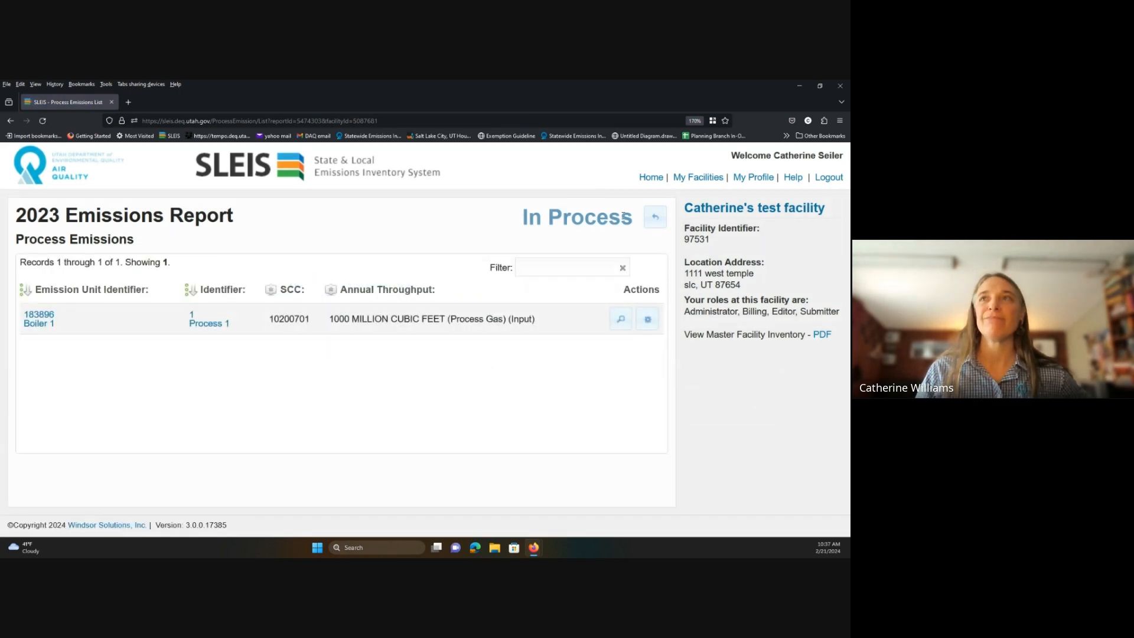
{"action": "left_click", "coordinate": [652, 223]}
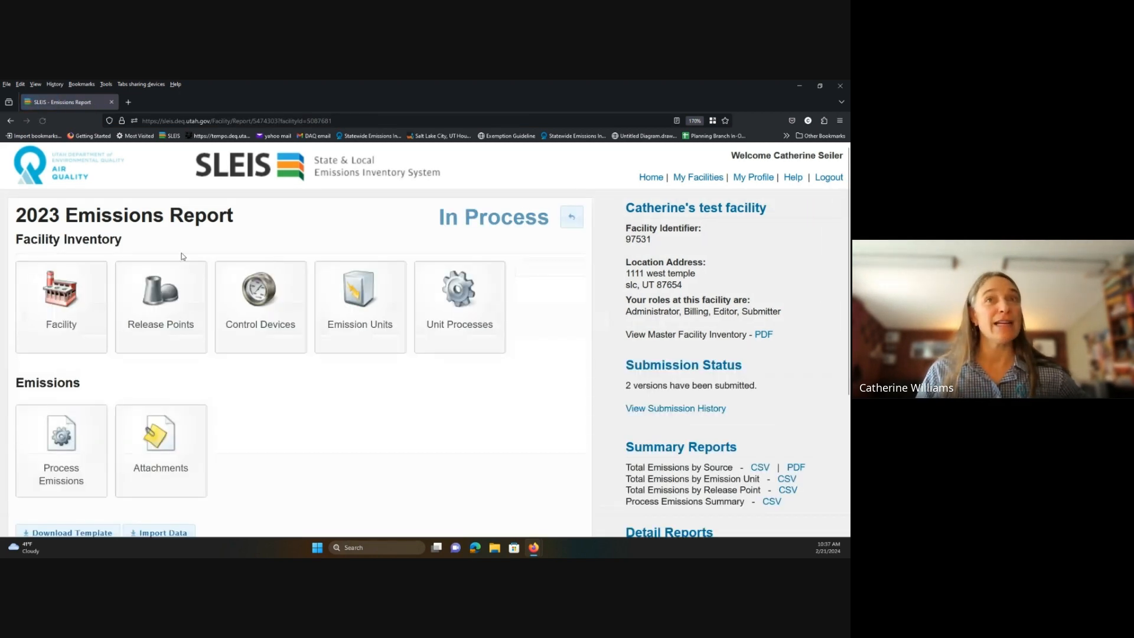
{"action": "left_click", "coordinate": [159, 329]}
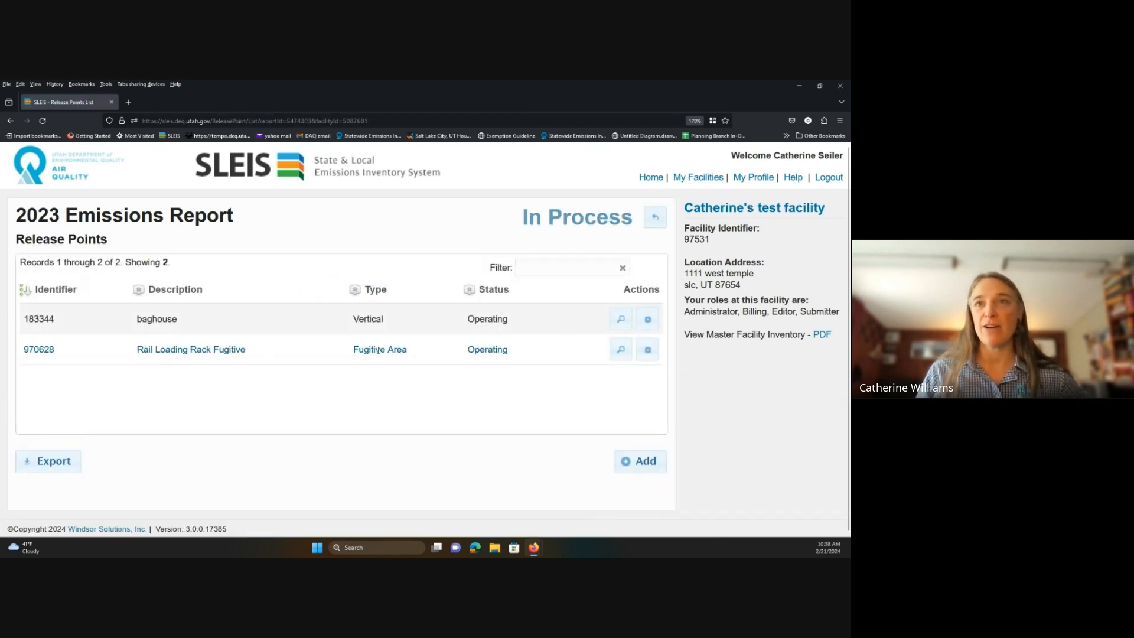
{"action": "left_click", "coordinate": [639, 346]}
{"action": "scroll", "coordinate": [261, 340], "scroll_direction": "down", "scroll_amount": 1}
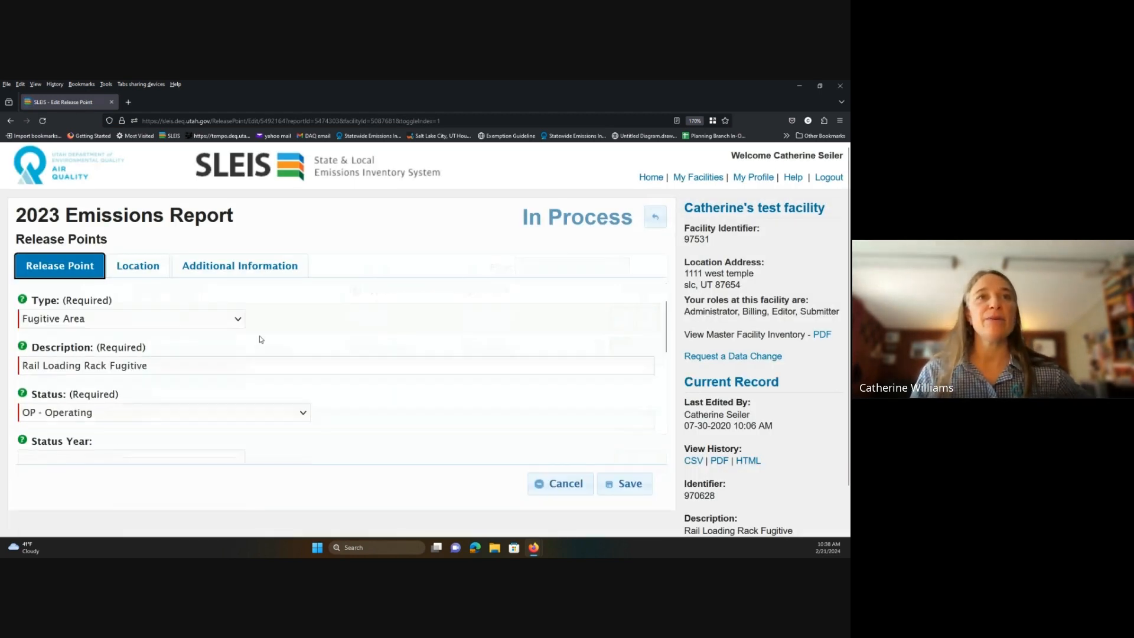
{"action": "left_click", "coordinate": [238, 309]}
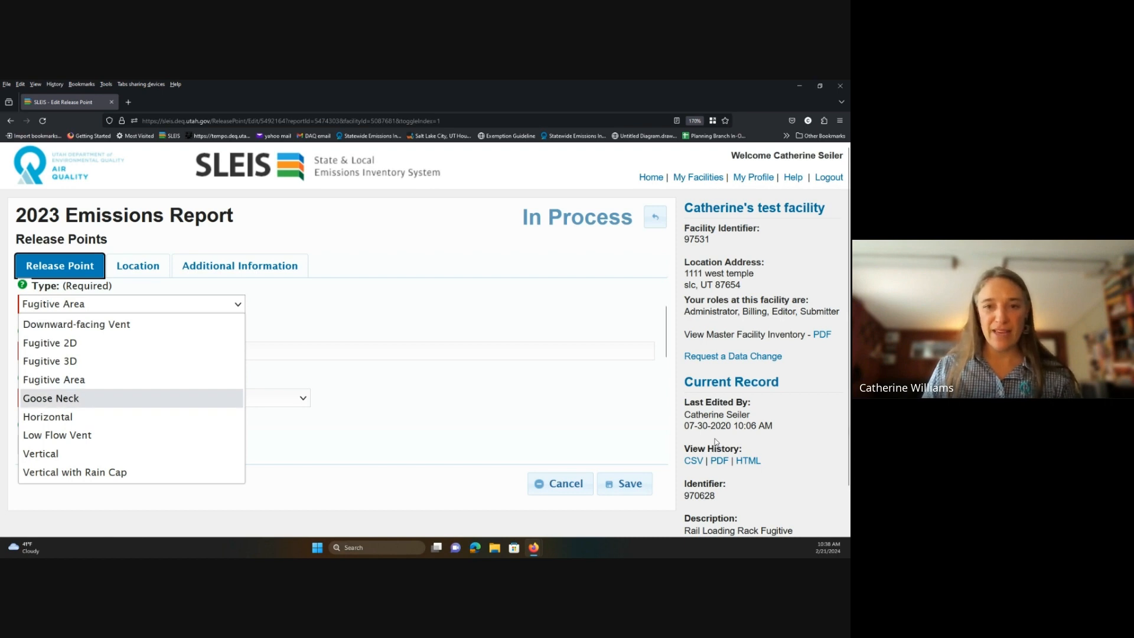
{"action": "left_click", "coordinate": [568, 492]}
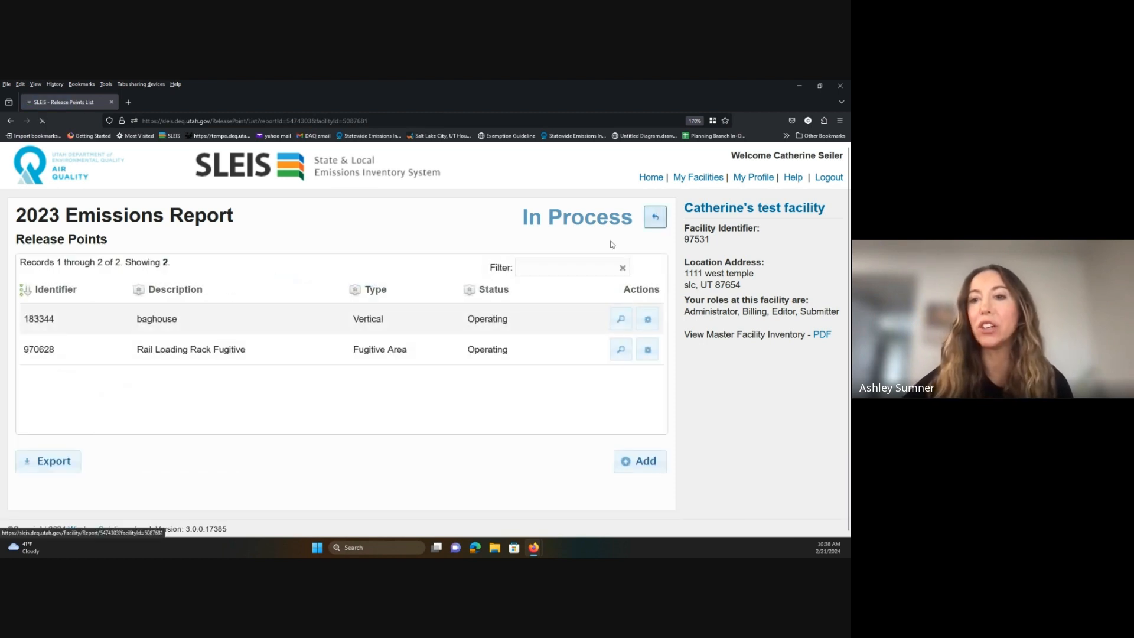
Reopen Boiler 1's process emissions record, confirm throughput is still 1000, and return to the list.
{"action": "left_click", "coordinate": [655, 216]}
{"action": "left_click", "coordinate": [60, 466]}
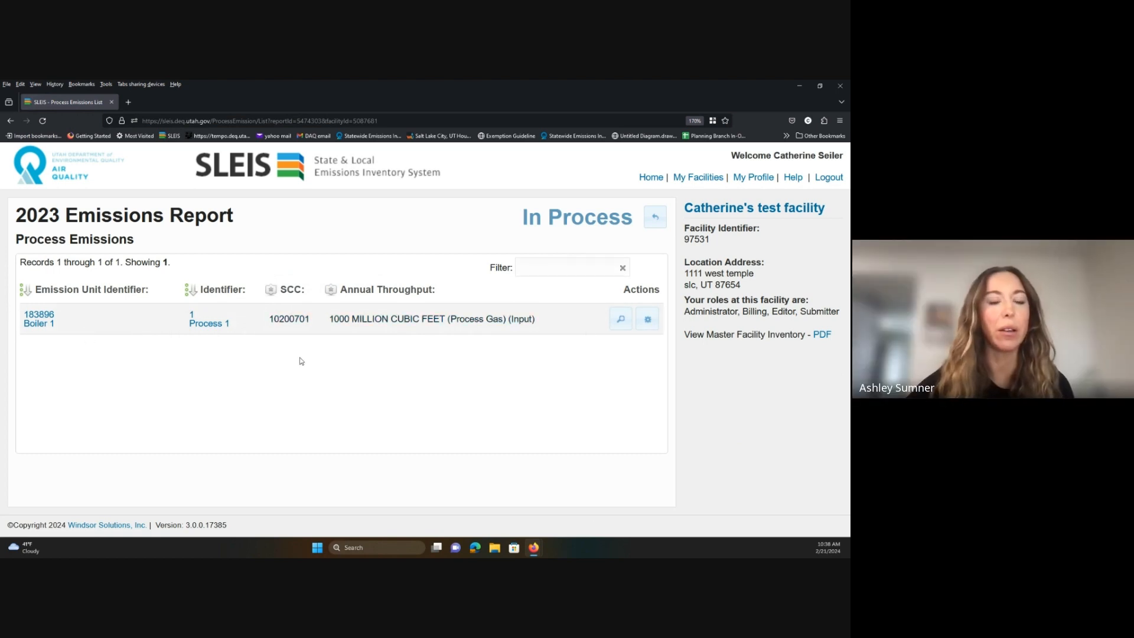
{"action": "left_click", "coordinate": [648, 318]}
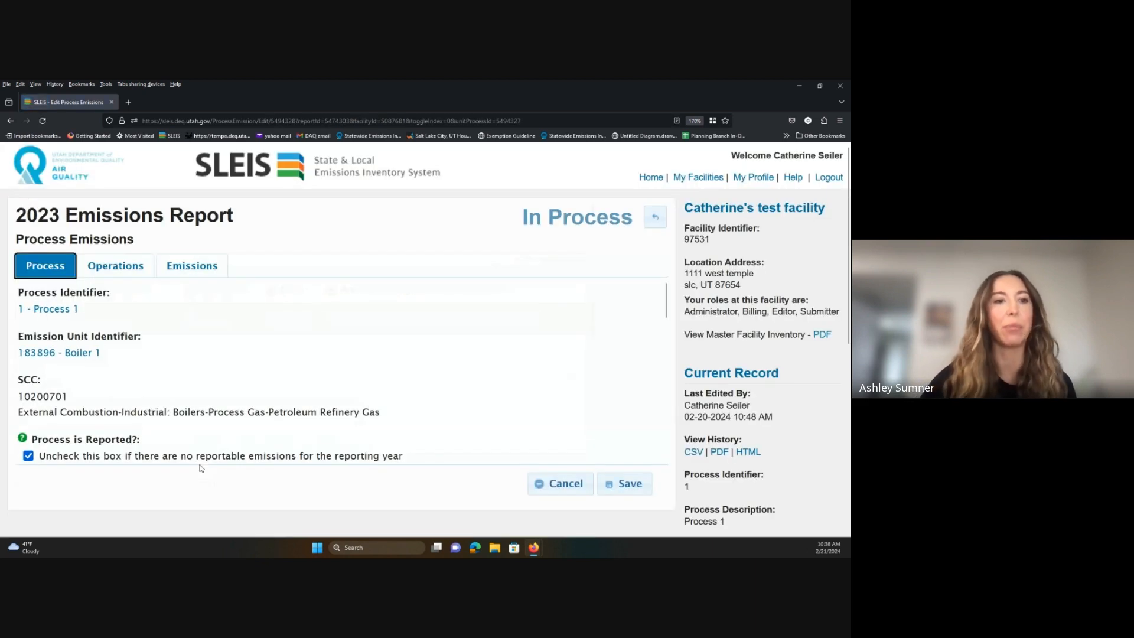
{"action": "scroll", "coordinate": [173, 329], "scroll_direction": "down", "scroll_amount": 2}
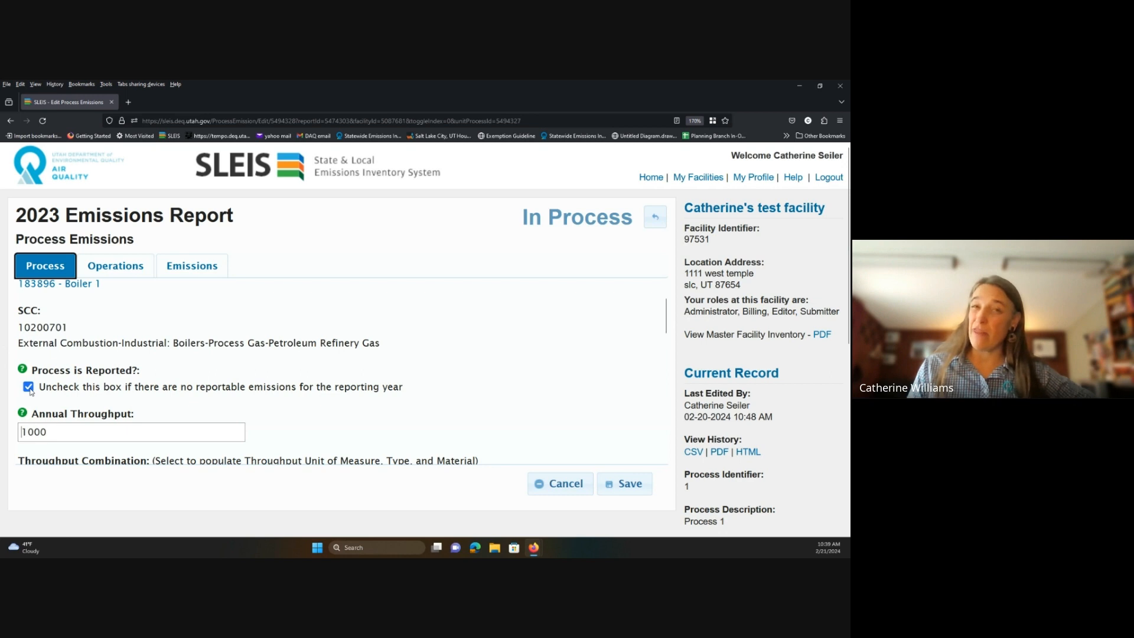
{"action": "left_click", "coordinate": [660, 219]}
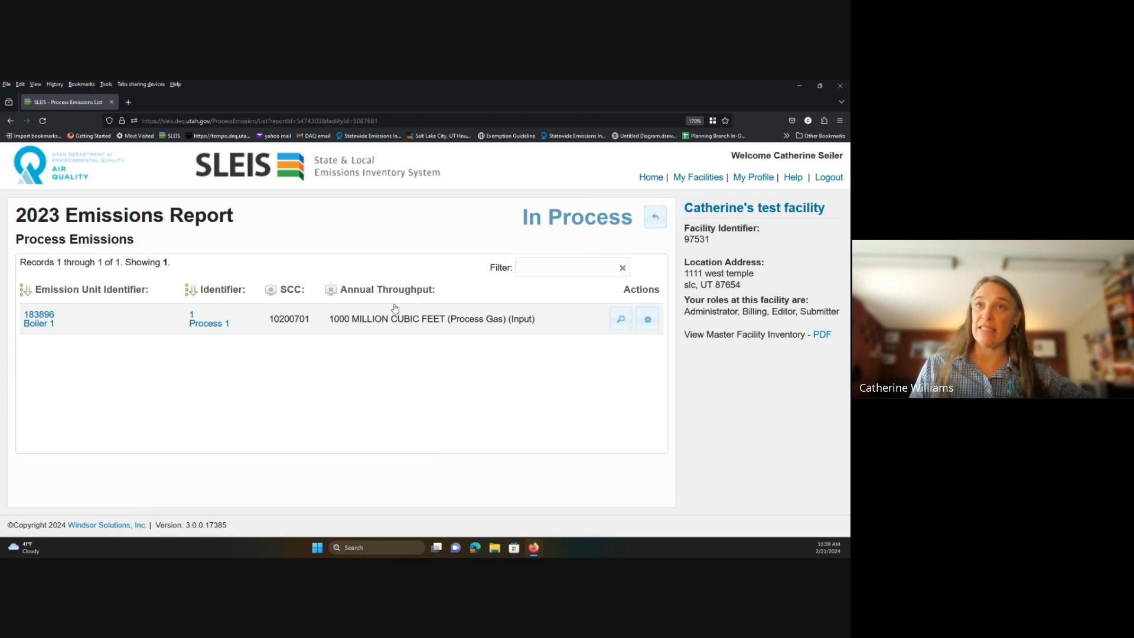
{"action": "left_click", "coordinate": [656, 220]}
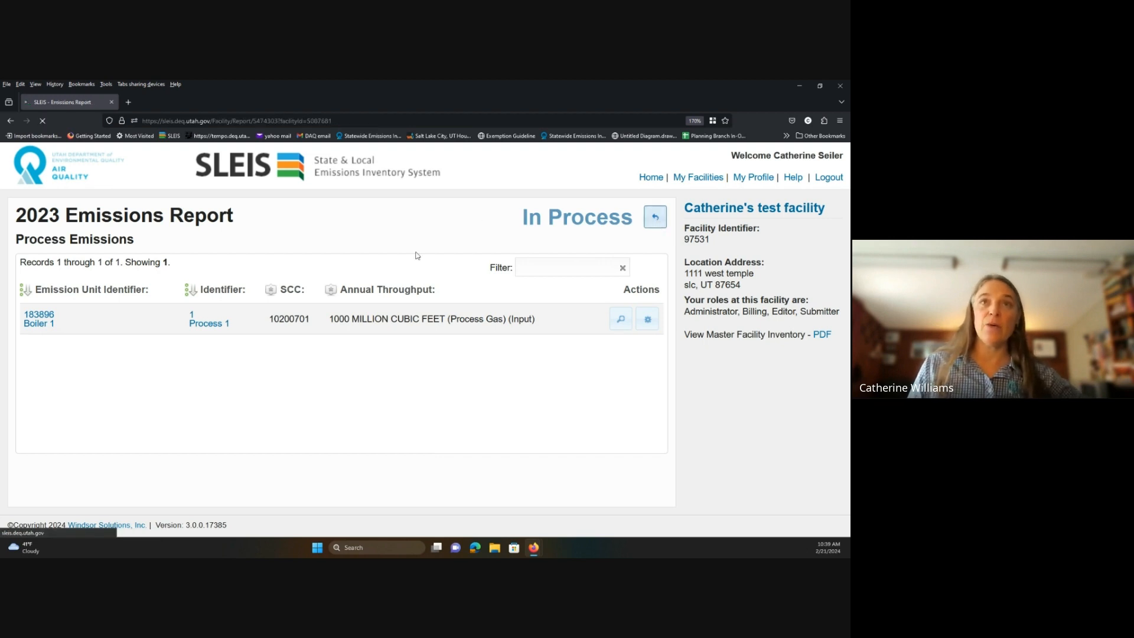
{"action": "left_click", "coordinate": [469, 323]}
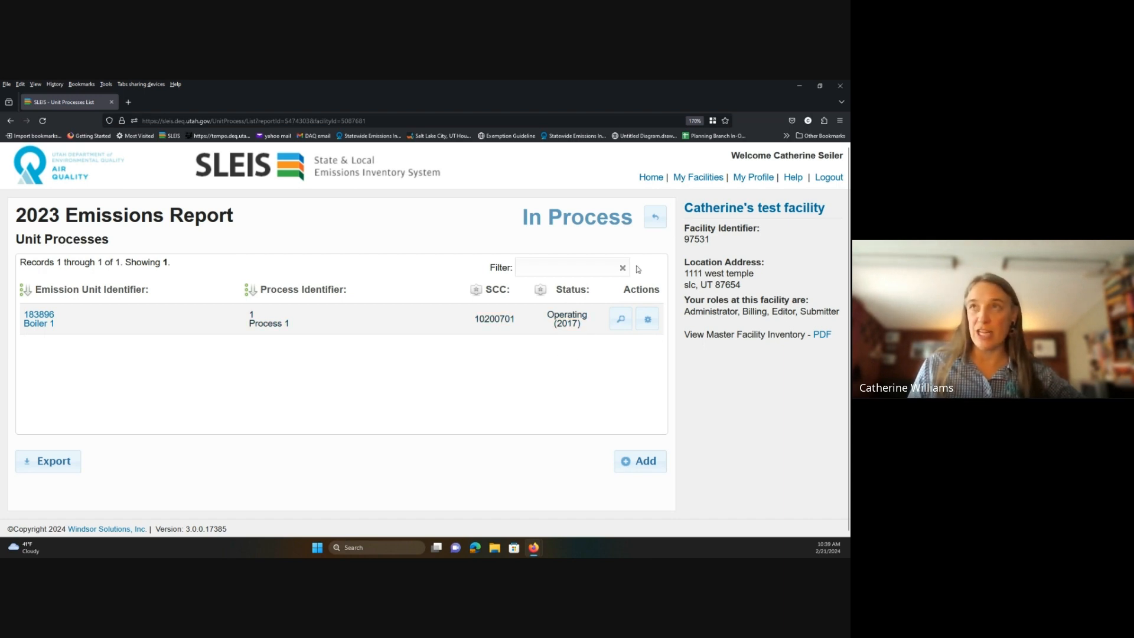
{"action": "left_click", "coordinate": [654, 229]}
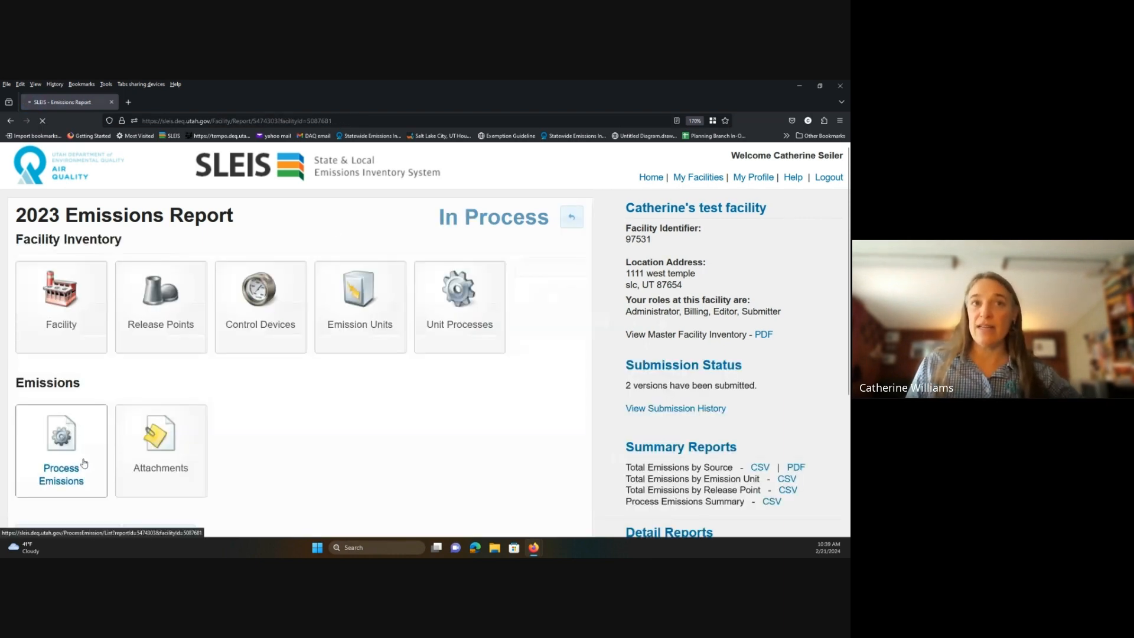
{"action": "left_click", "coordinate": [84, 464]}
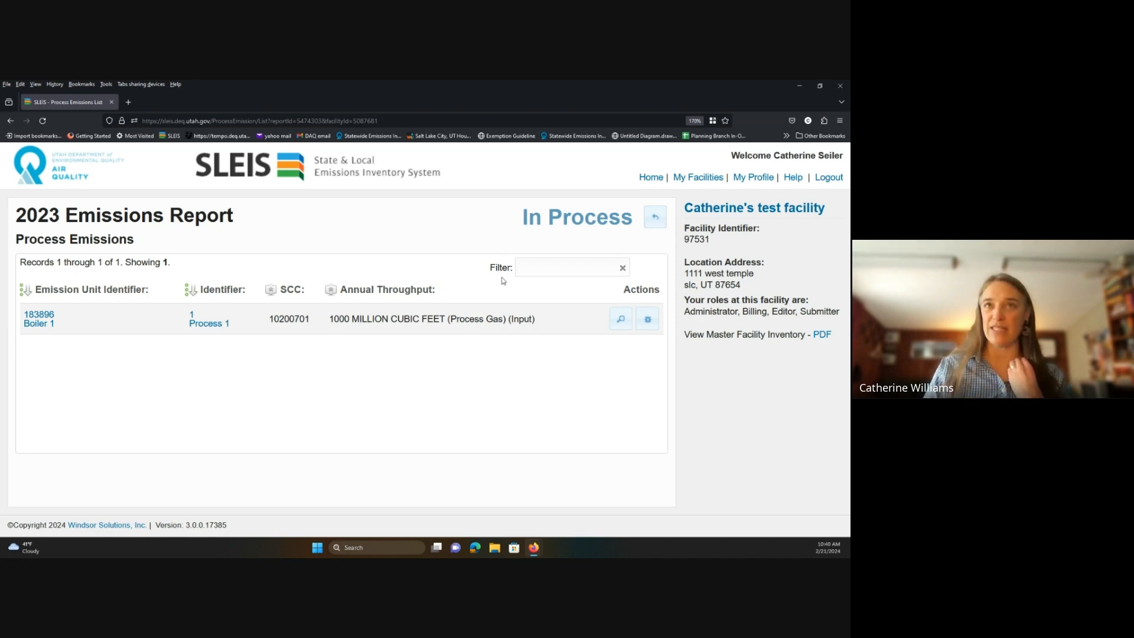
Open Boiler 1's process emissions record to its 1000 annual throughput and throughput combination fields.
{"action": "left_click", "coordinate": [647, 320]}
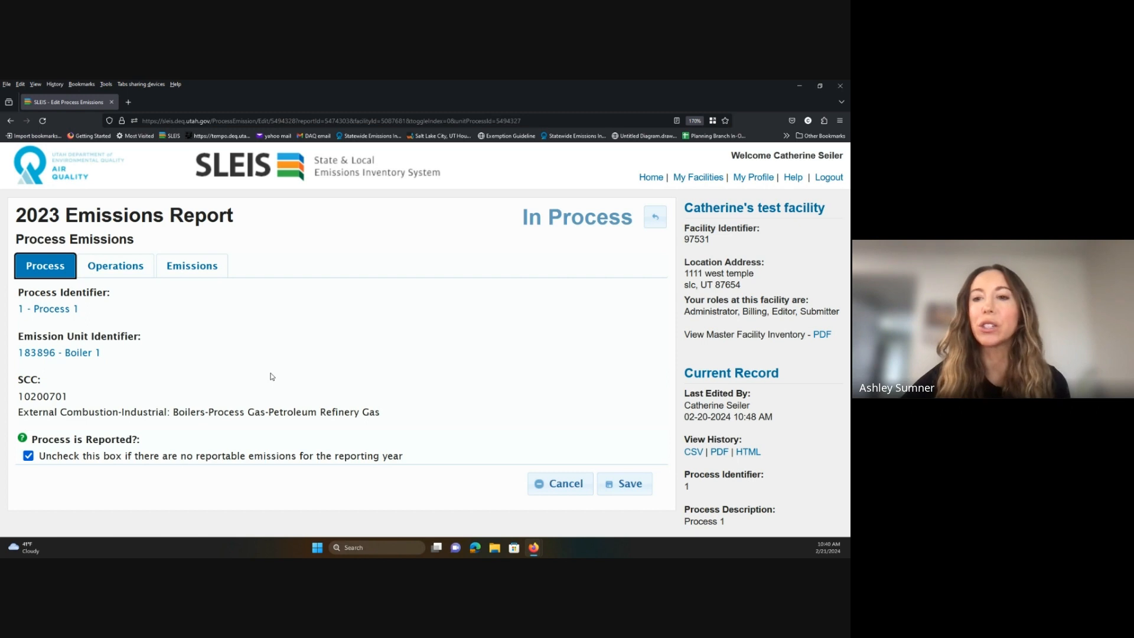
{"action": "scroll", "coordinate": [271, 376], "scroll_direction": "down", "scroll_amount": 3}
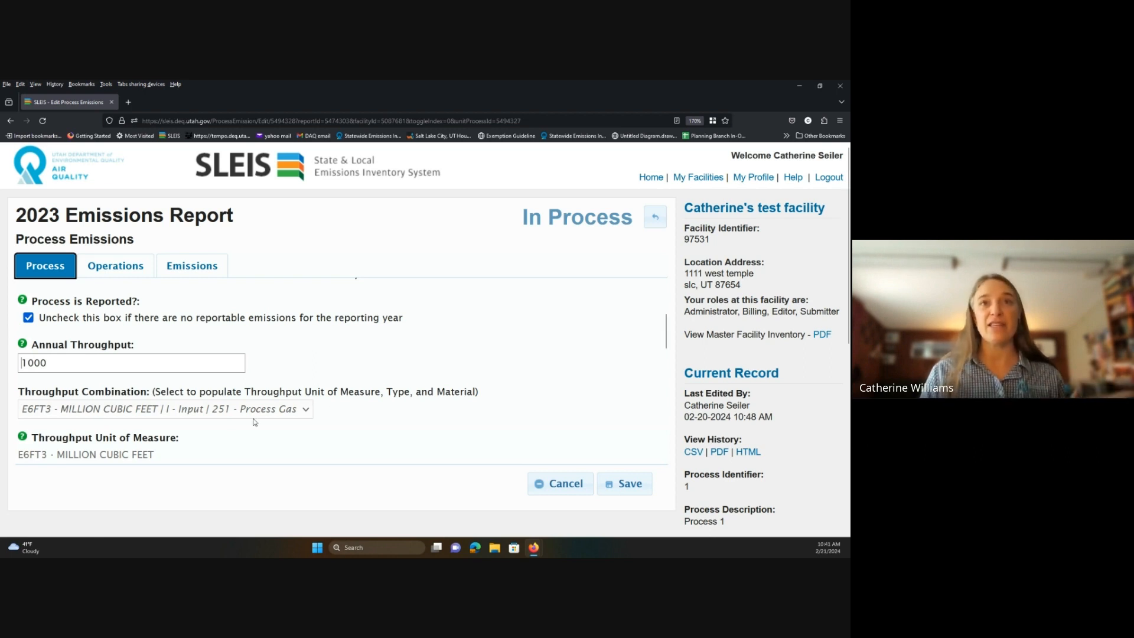
{"action": "left_click", "coordinate": [306, 411]}
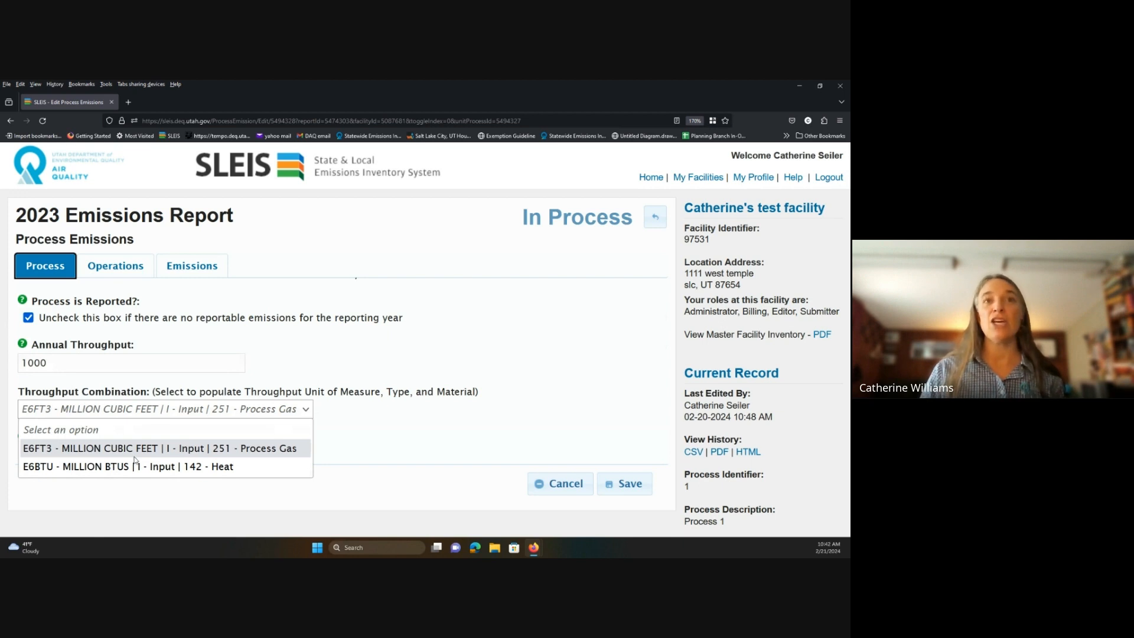
{"action": "left_click", "coordinate": [342, 437]}
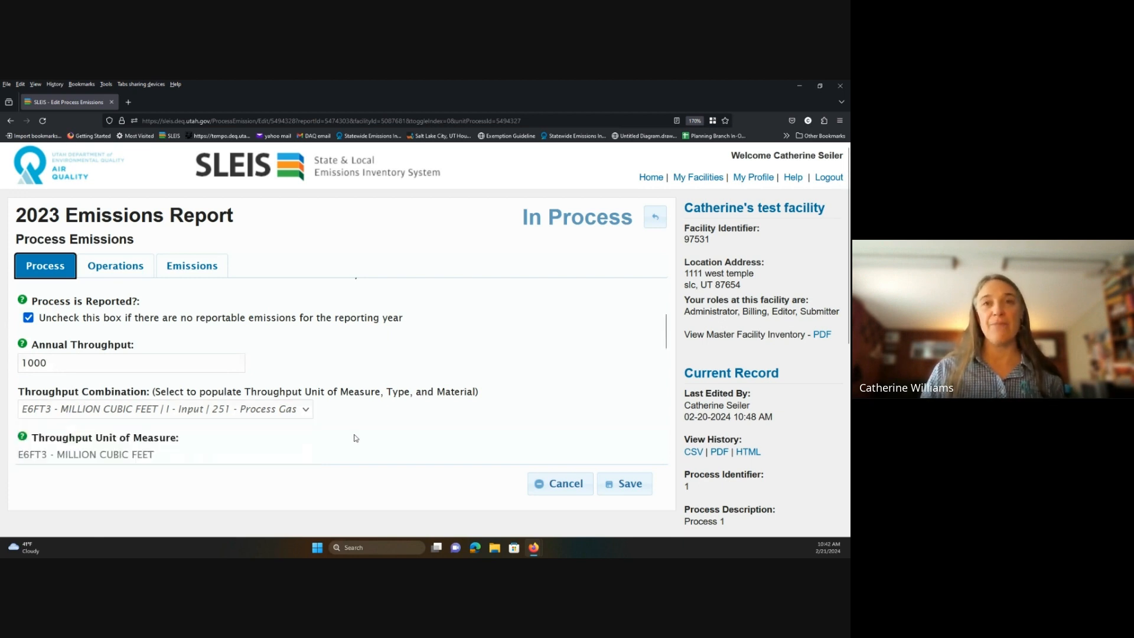
{"action": "scroll", "coordinate": [81, 421], "scroll_direction": "up", "scroll_amount": 3}
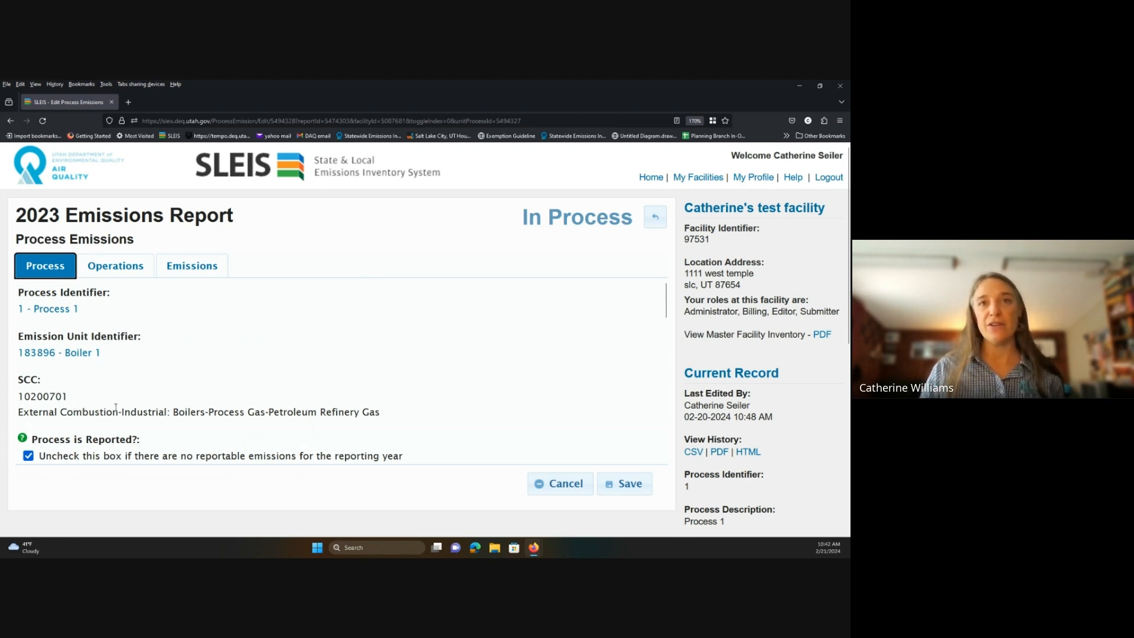
{"action": "scroll", "coordinate": [115, 407], "scroll_direction": "down", "scroll_amount": 2}
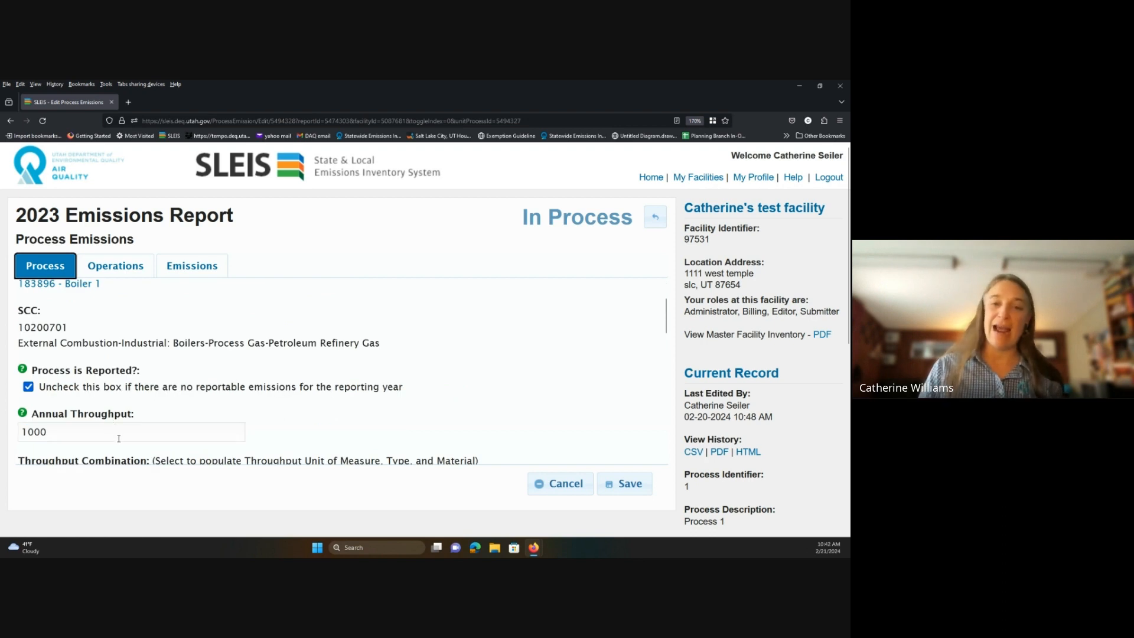
{"action": "scroll", "coordinate": [118, 438], "scroll_direction": "down", "scroll_amount": 2}
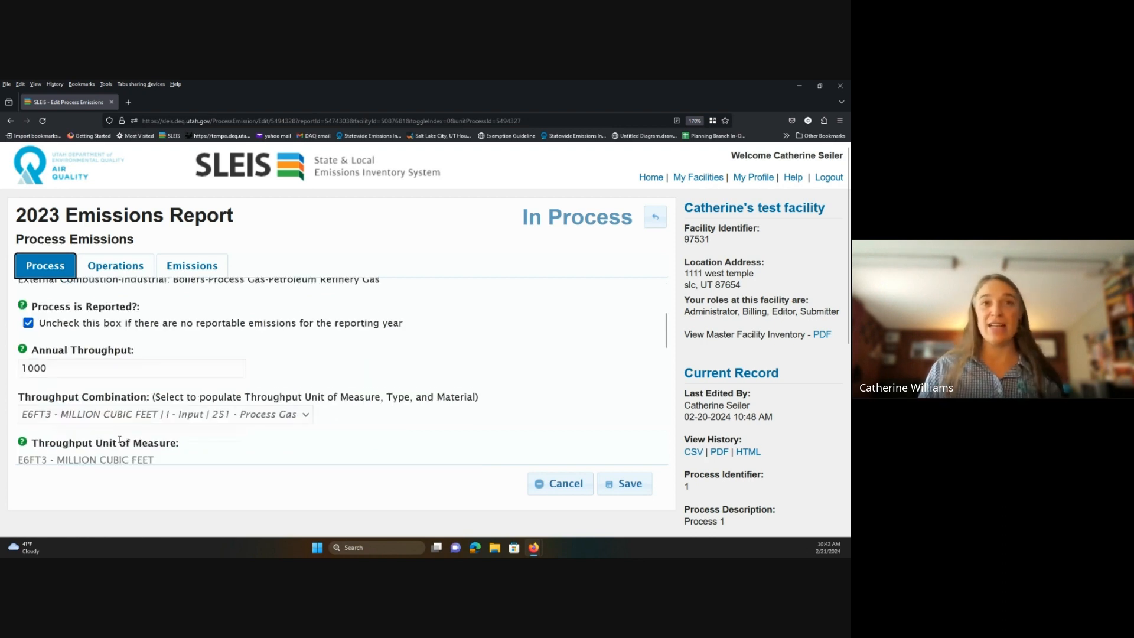
Check throughput combination options, cancel the form, and open Unit Processes from the facility inventory.
{"action": "left_click", "coordinate": [89, 414]}
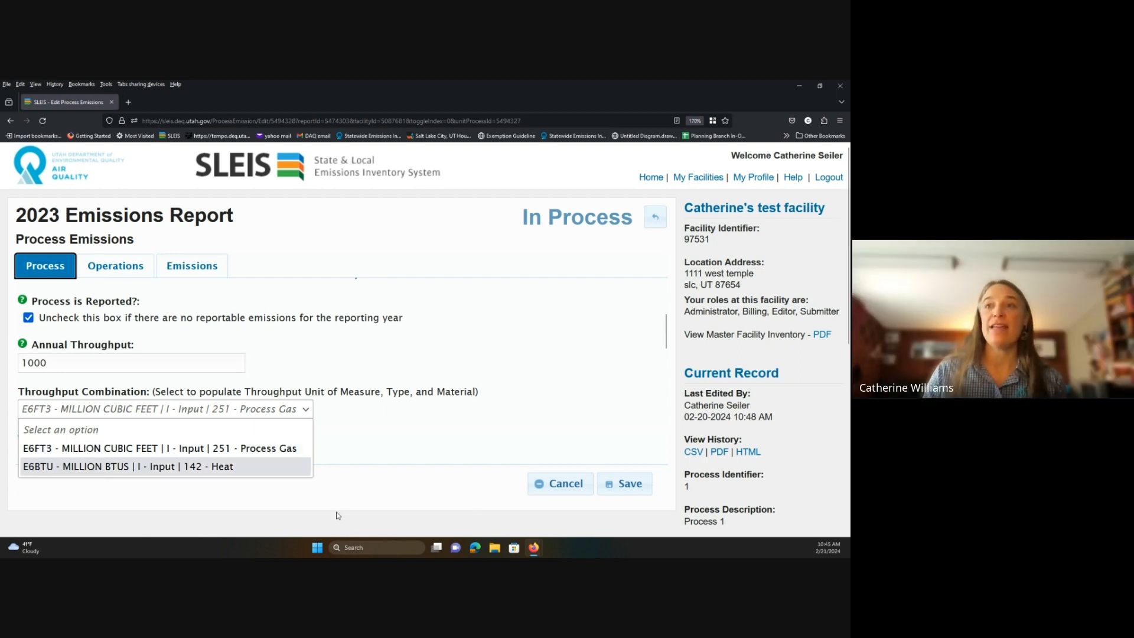
{"action": "left_click", "coordinate": [546, 483]}
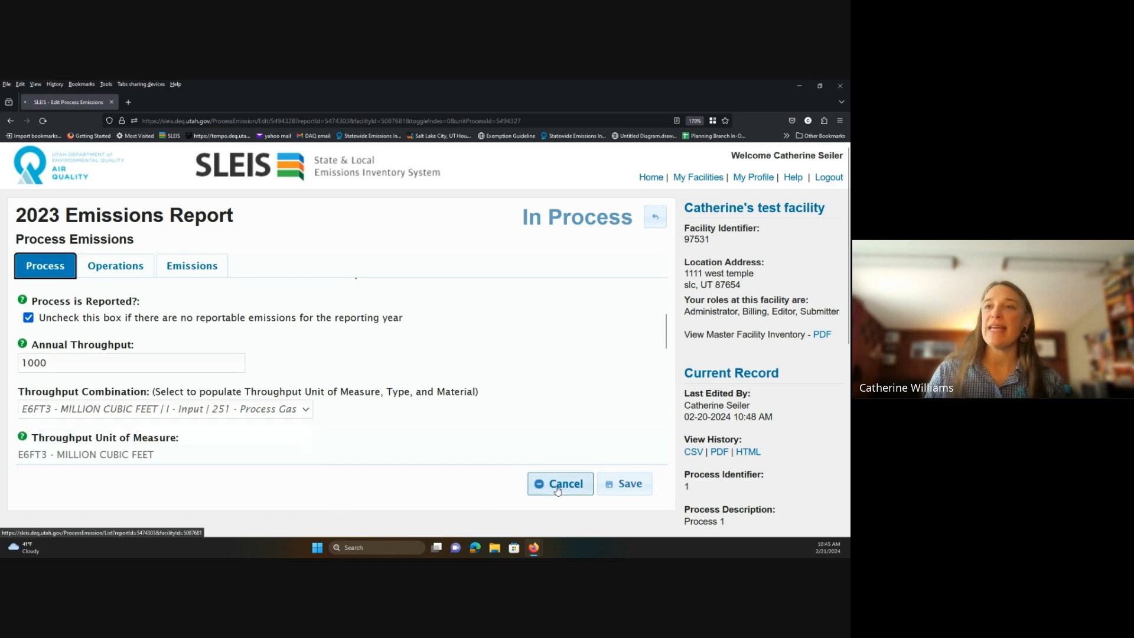
{"action": "left_click", "coordinate": [656, 219]}
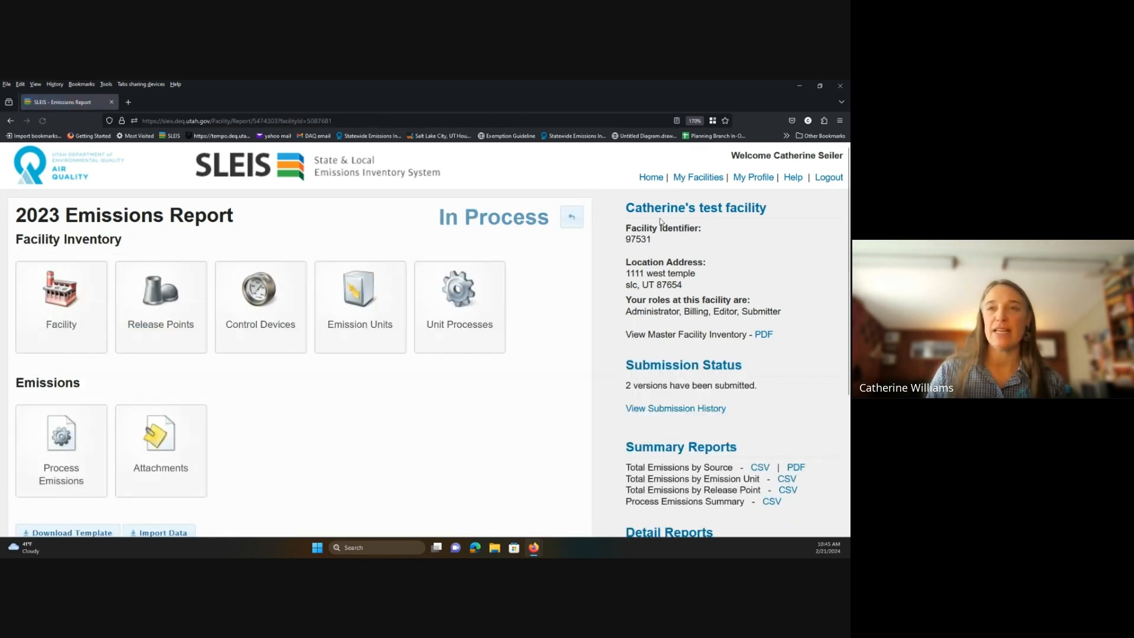
{"action": "left_click", "coordinate": [486, 287]}
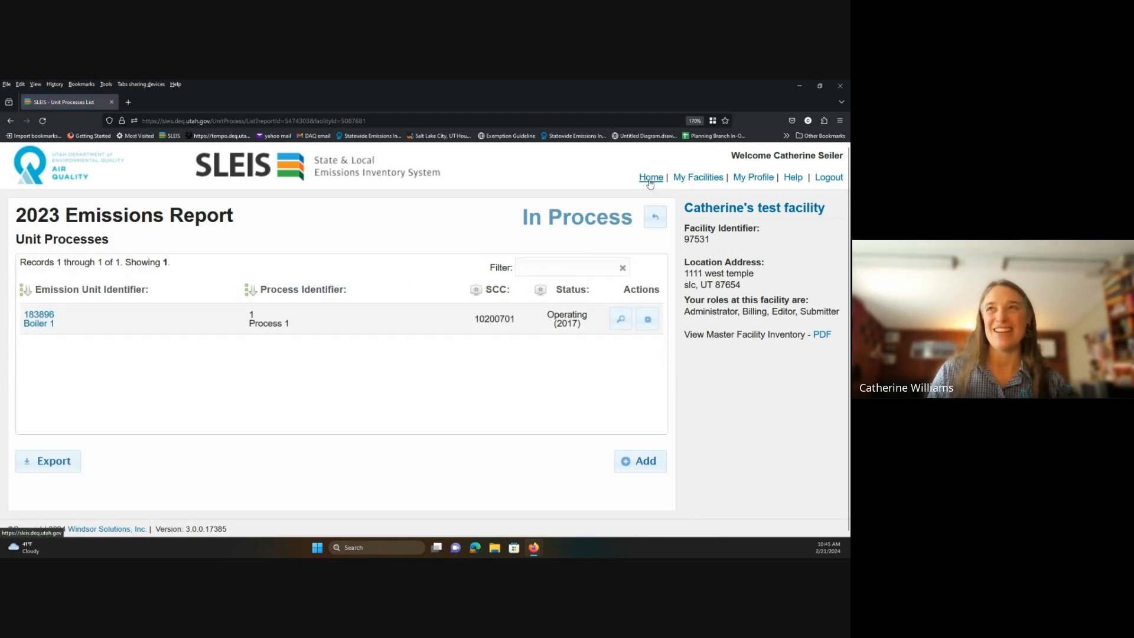
Reopen Boiler 1's Process 1, check its OP - Operating status options, and return to the list.
{"action": "left_click", "coordinate": [648, 321]}
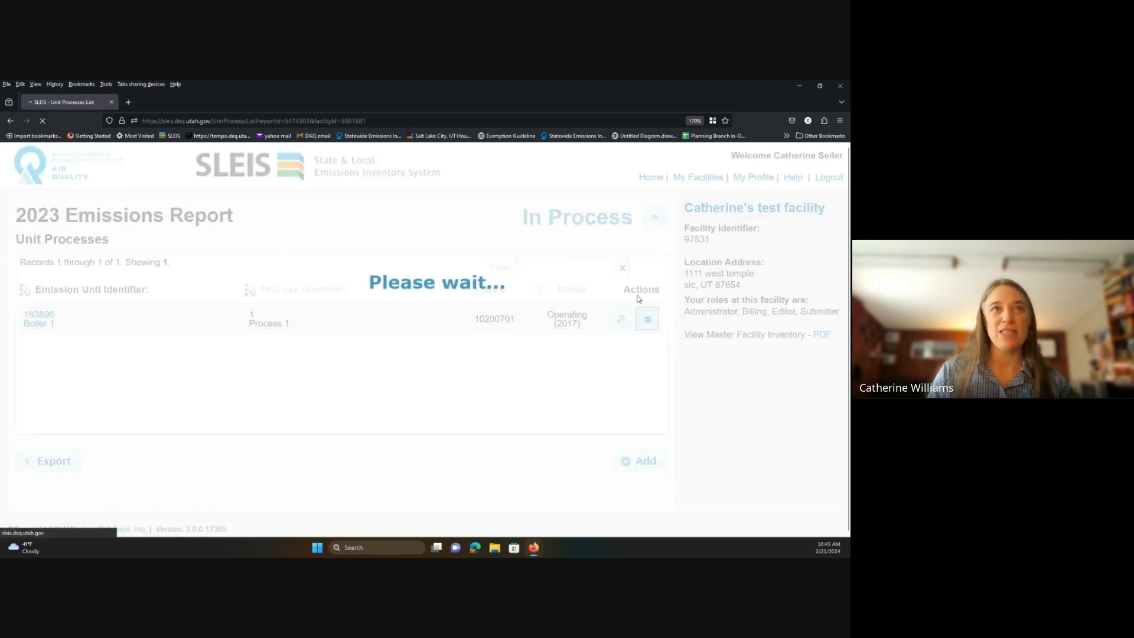
{"action": "scroll", "coordinate": [169, 345], "scroll_direction": "up", "scroll_amount": 2}
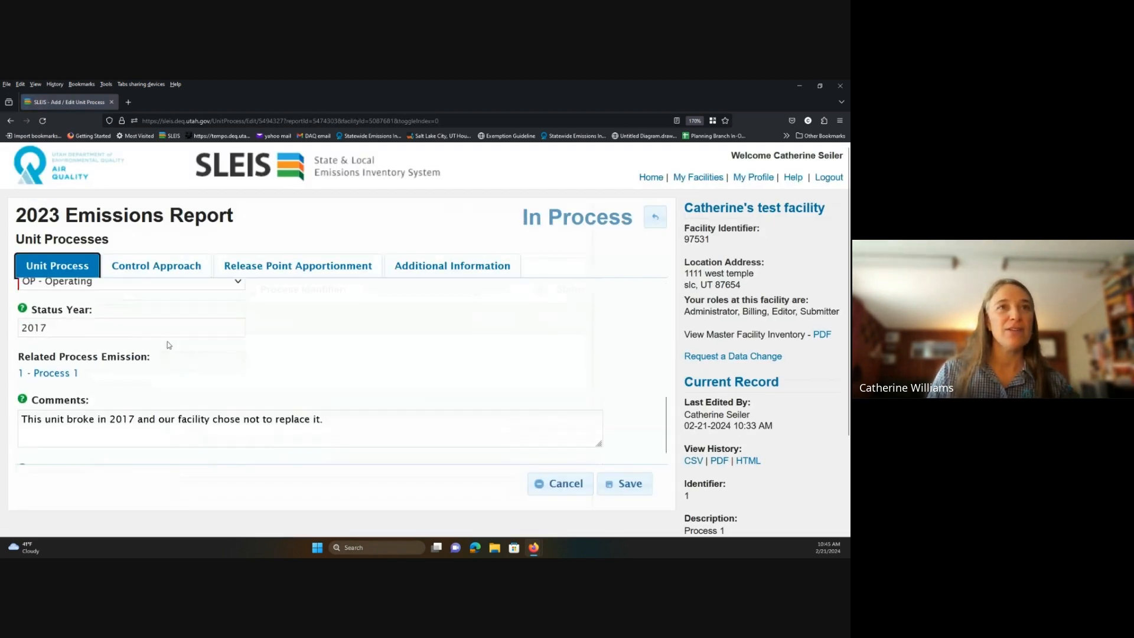
{"action": "left_click", "coordinate": [239, 401]}
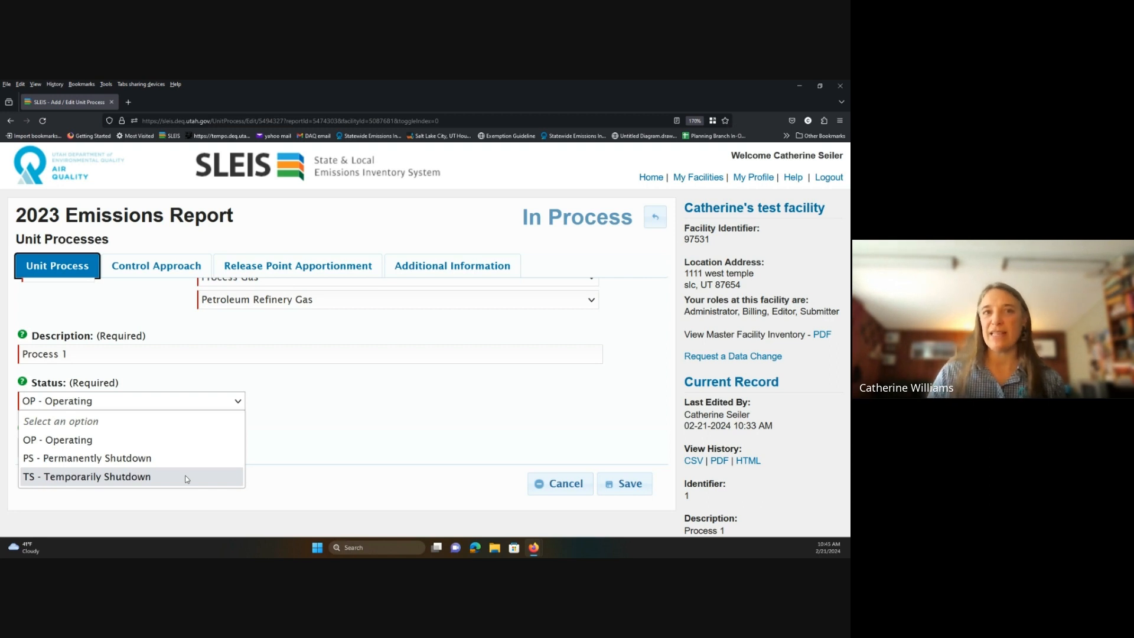
{"action": "left_click", "coordinate": [655, 218]}
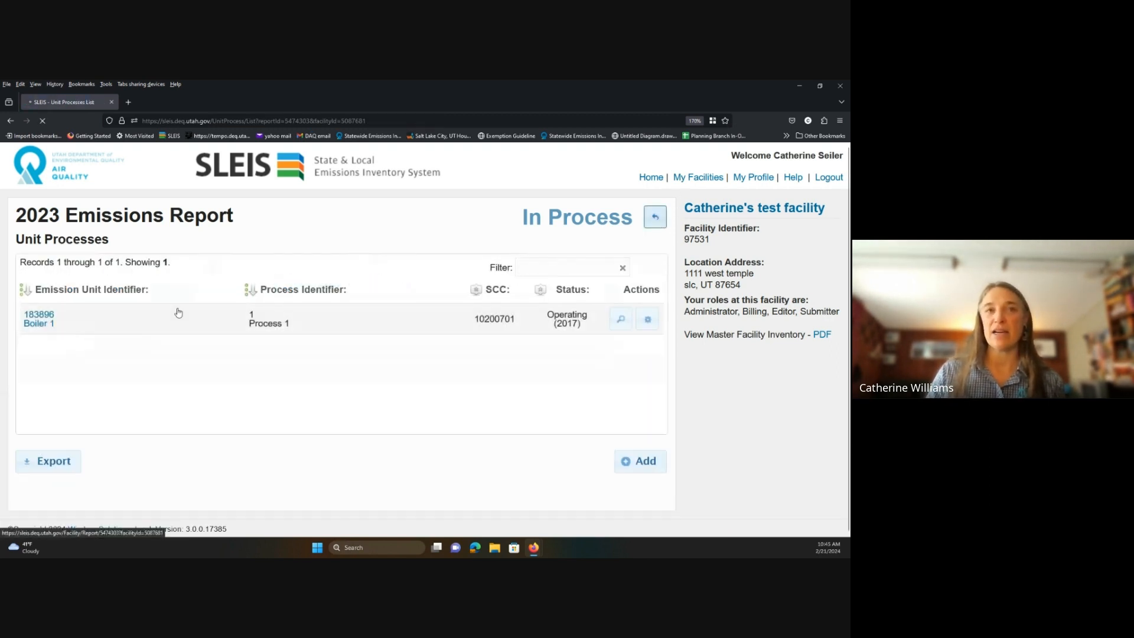
Open Process Emissions and edit the Boiler 1 / Process 1 record.
{"action": "left_click", "coordinate": [76, 447]}
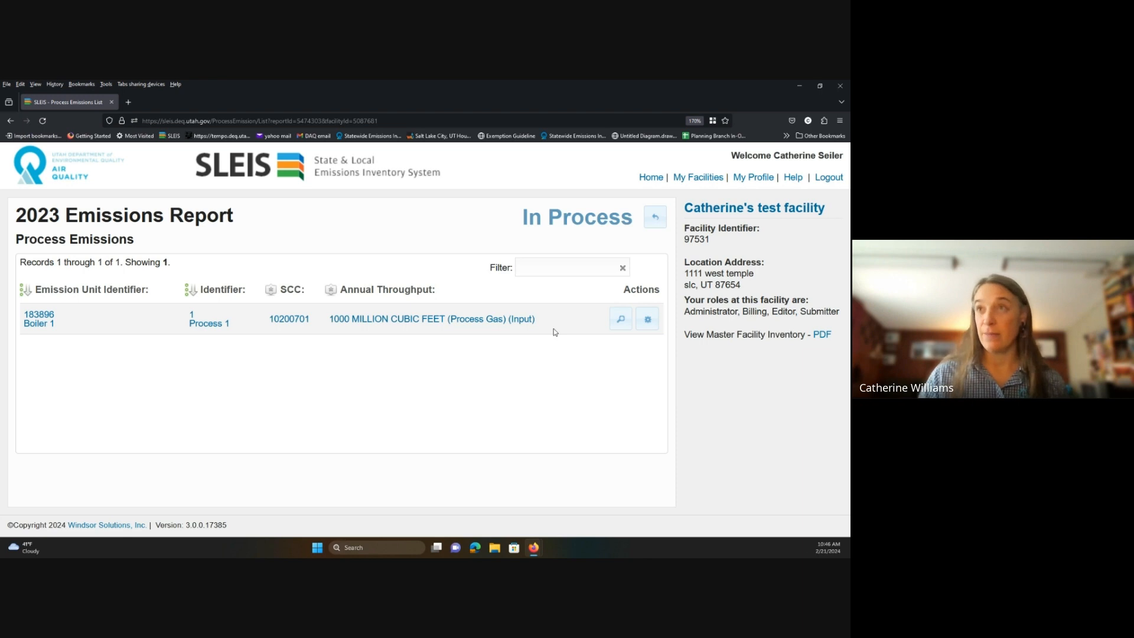
{"action": "left_click", "coordinate": [647, 320]}
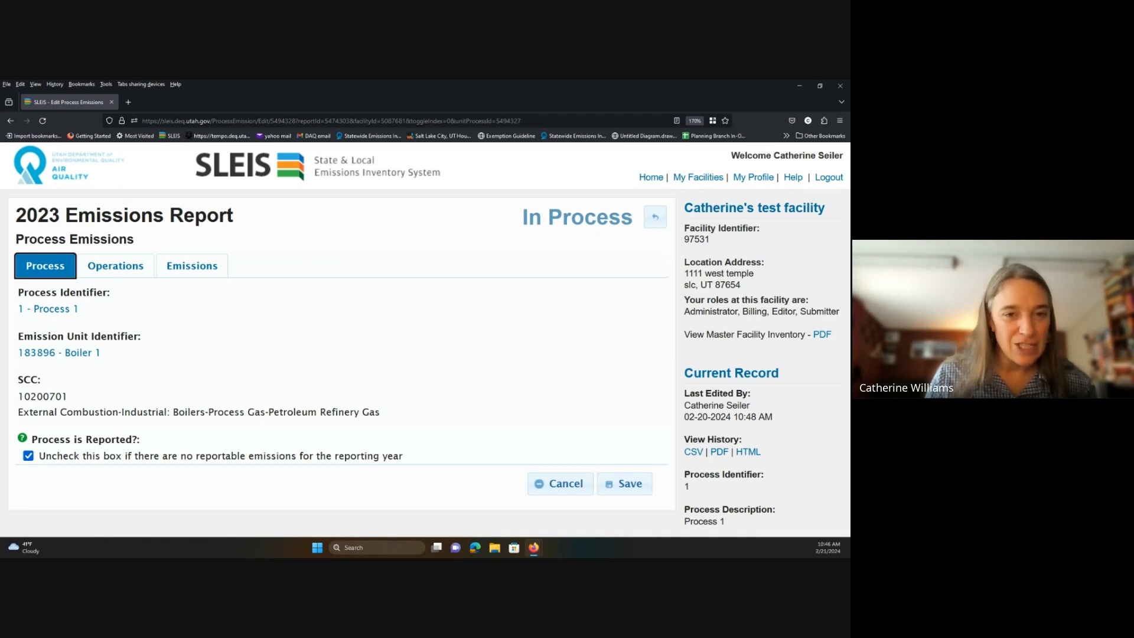
Review Process 1's Process tab fields, including 1000 million cubic feet throughput, then view its Operations details.
{"action": "scroll", "coordinate": [104, 408], "scroll_direction": "down", "scroll_amount": 5}
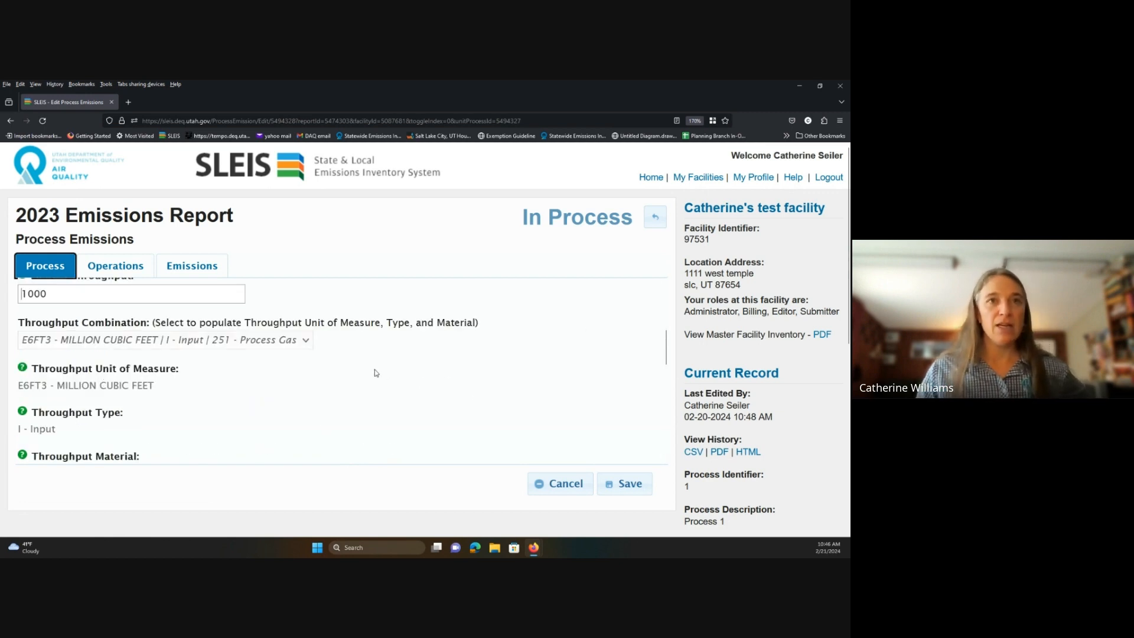
{"action": "scroll", "coordinate": [374, 371], "scroll_direction": "down", "scroll_amount": 3}
{"action": "scroll", "coordinate": [72, 355], "scroll_direction": "up", "scroll_amount": 7}
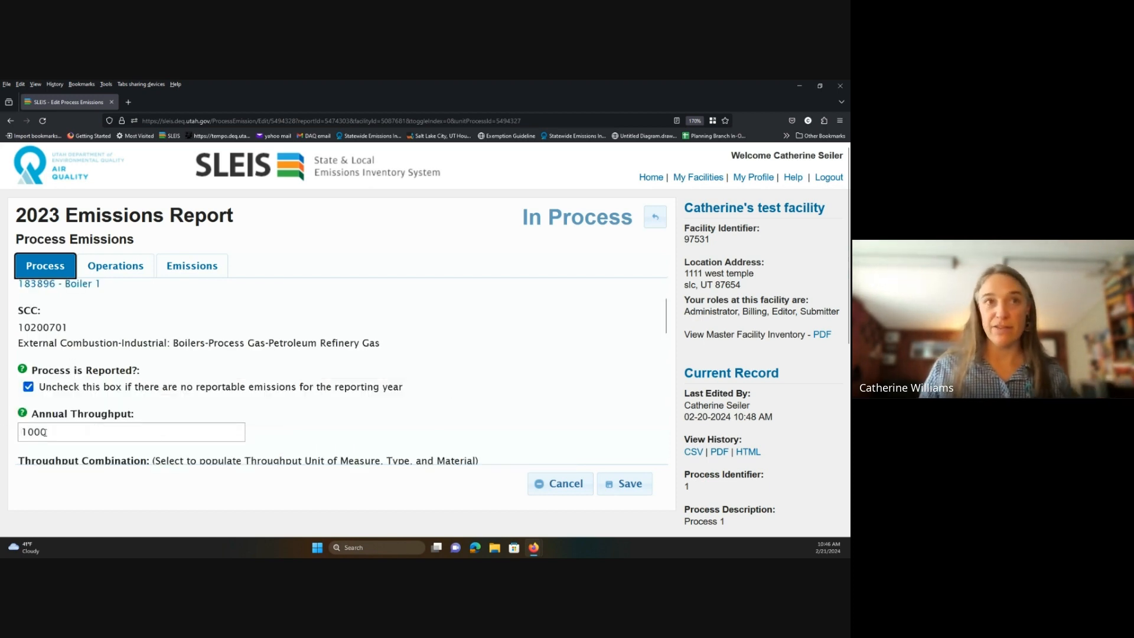
{"action": "scroll", "coordinate": [370, 367], "scroll_direction": "down", "scroll_amount": 2}
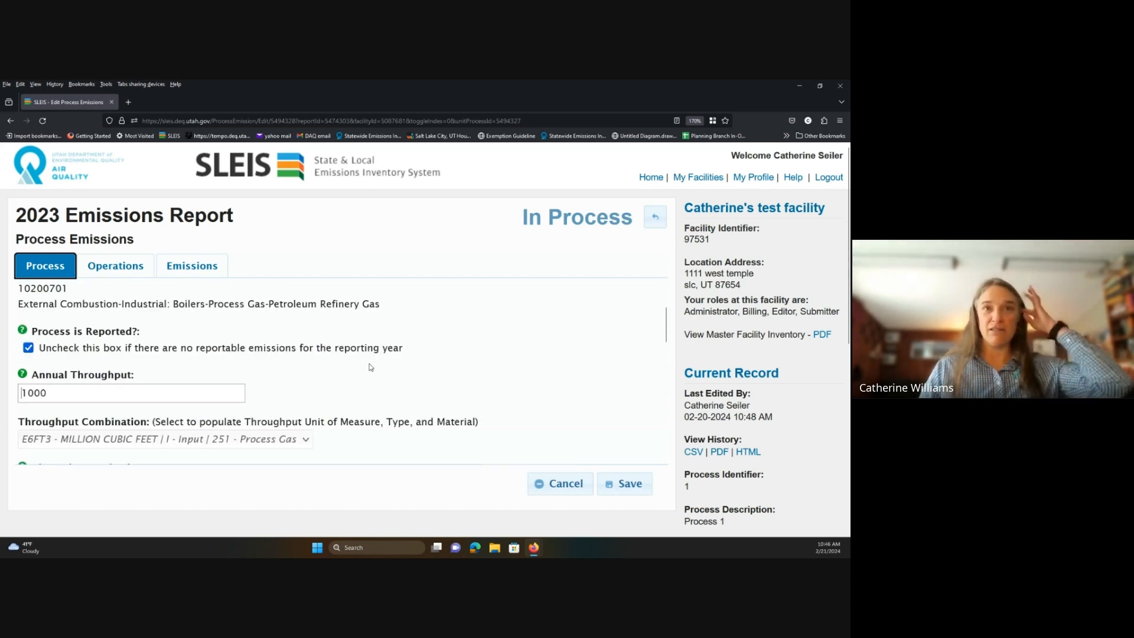
{"action": "scroll", "coordinate": [370, 367], "scroll_direction": "down", "scroll_amount": 3}
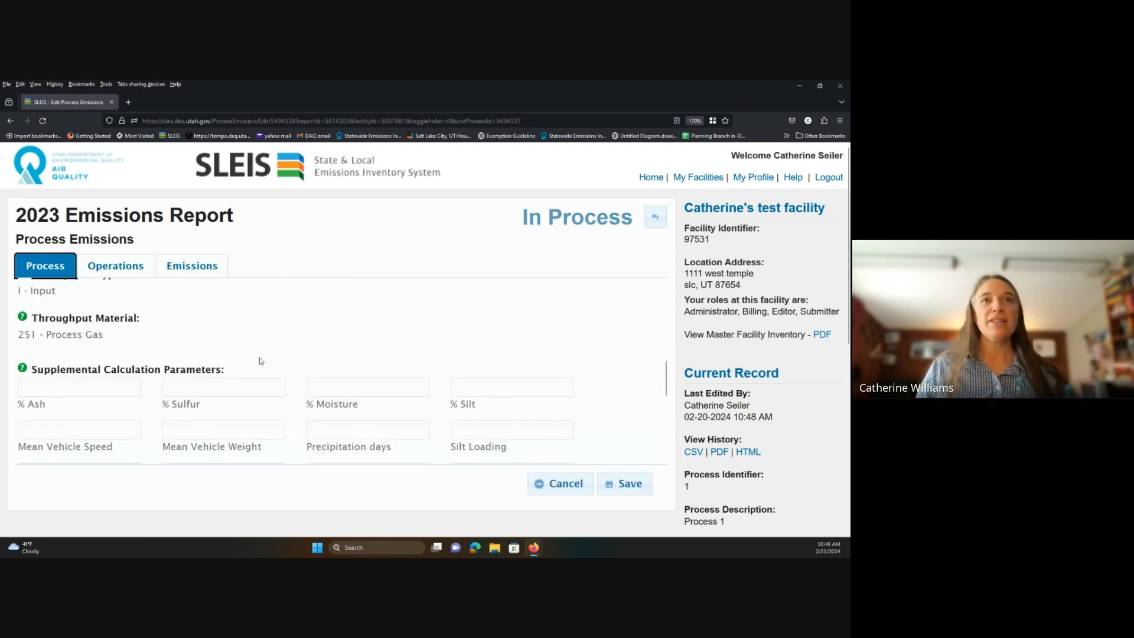
{"action": "scroll", "coordinate": [304, 401], "scroll_direction": "down", "scroll_amount": 3}
{"action": "scroll", "coordinate": [337, 397], "scroll_direction": "up", "scroll_amount": 1}
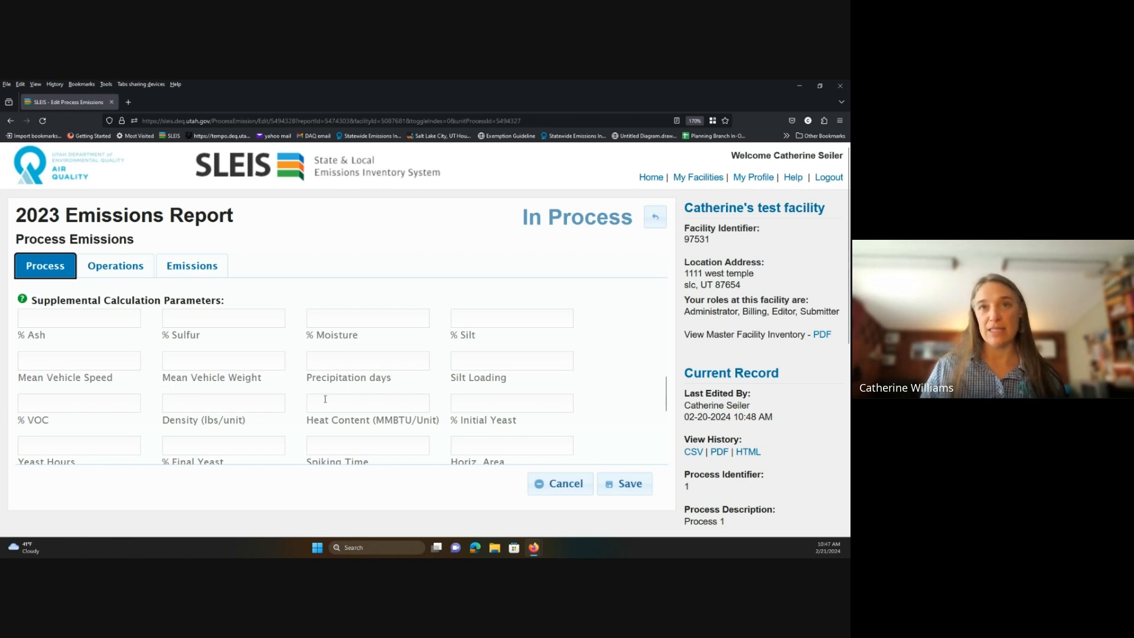
{"action": "scroll", "coordinate": [210, 417], "scroll_direction": "up", "scroll_amount": 10}
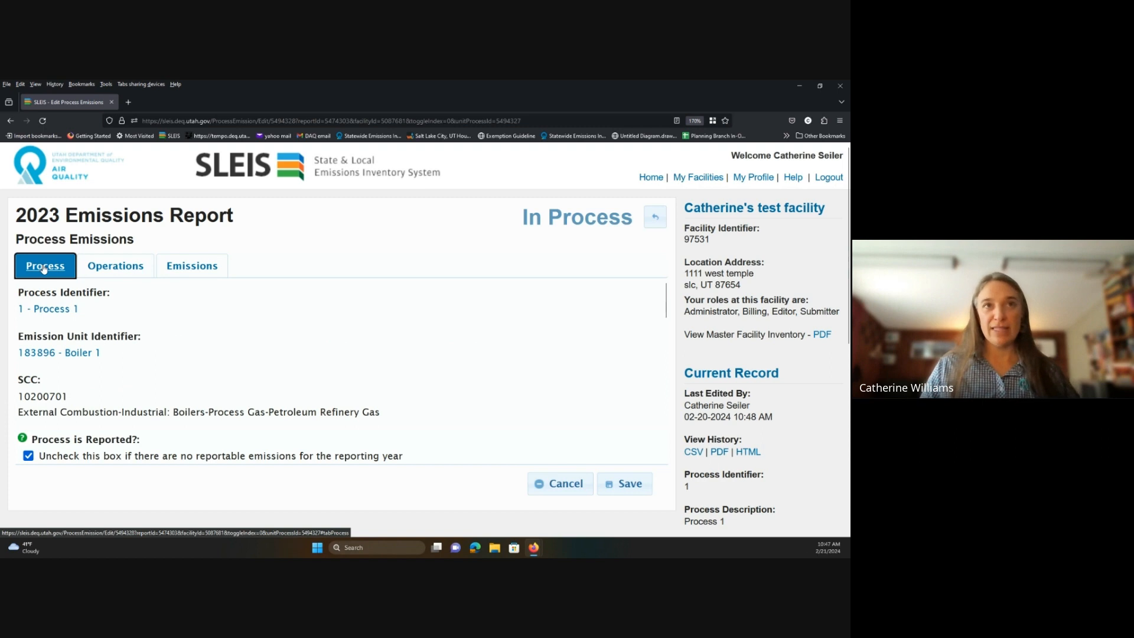
{"action": "left_click", "coordinate": [93, 271]}
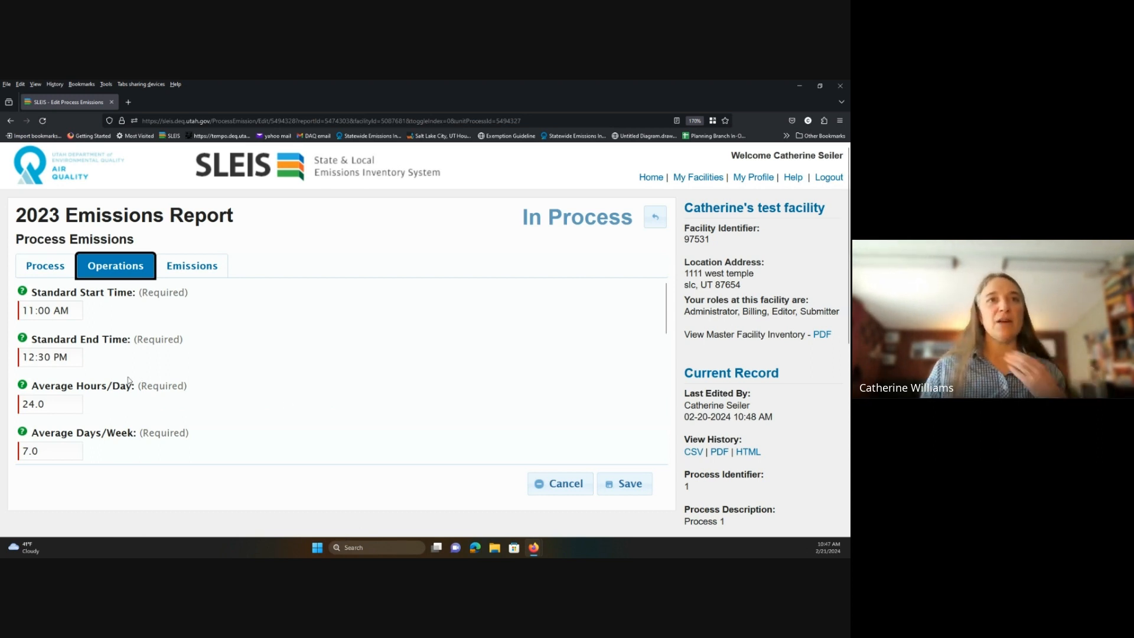
Set Process 1's standard end time to 05:30 PM.
{"action": "left_click", "coordinate": [71, 356]}
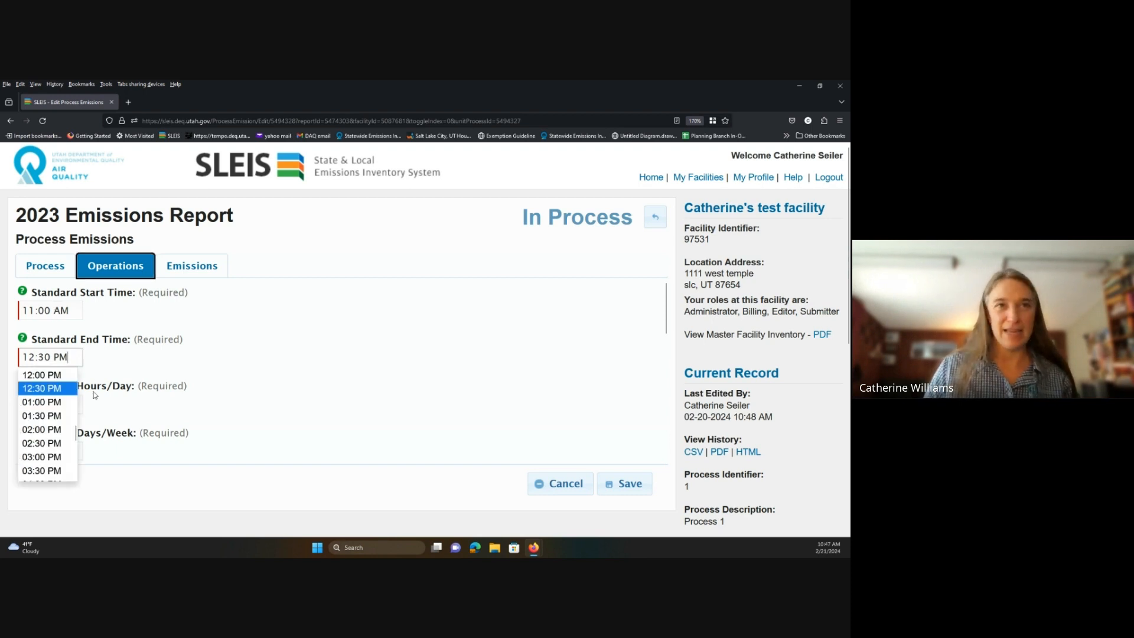
{"action": "scroll", "coordinate": [44, 467], "scroll_direction": "down", "scroll_amount": 2}
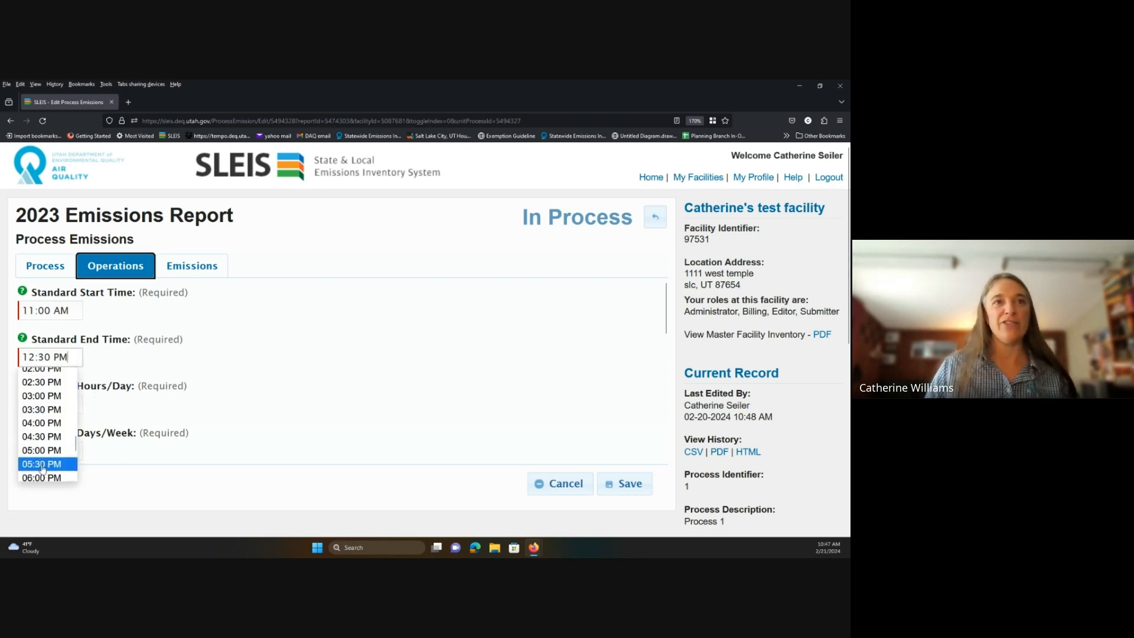
{"action": "left_click", "coordinate": [43, 464]}
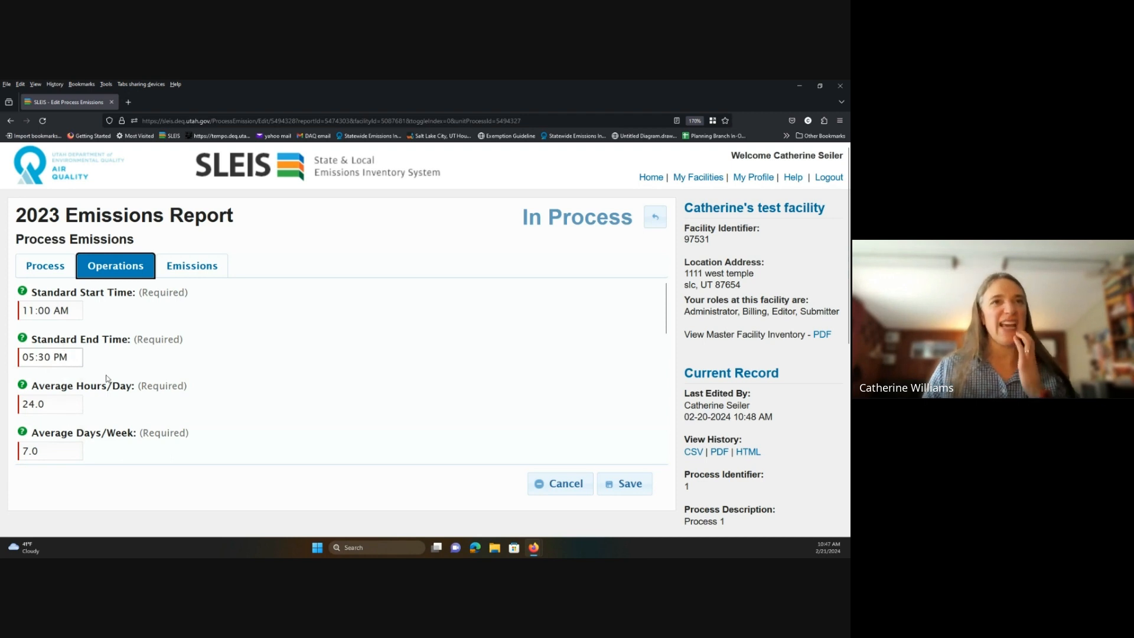
{"action": "scroll", "coordinate": [107, 378], "scroll_direction": "down", "scroll_amount": 3}
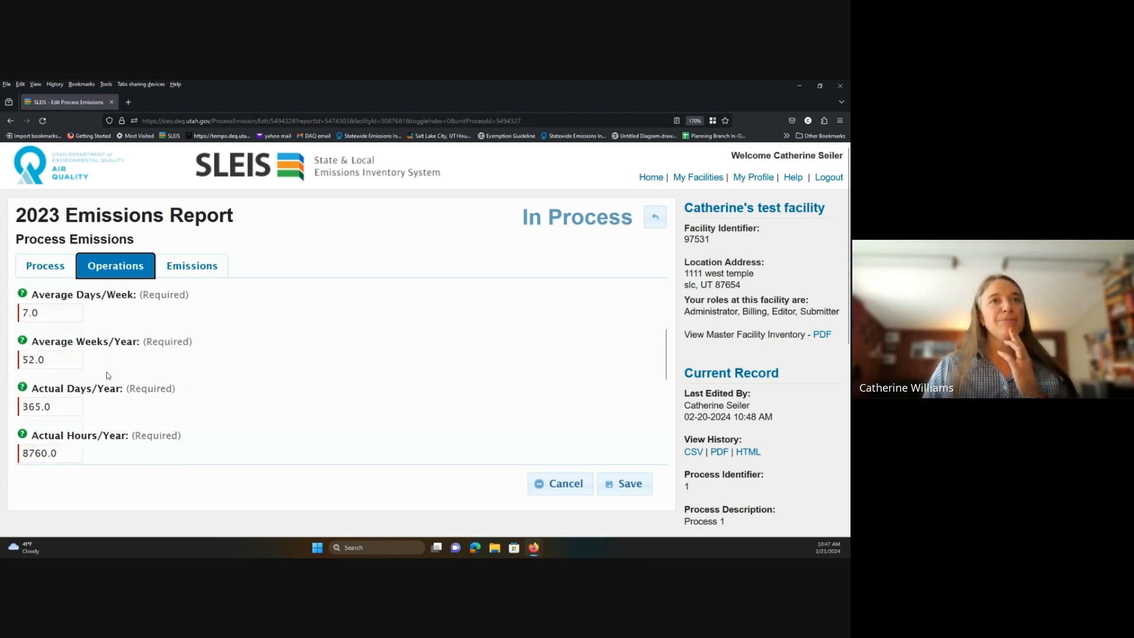
{"action": "scroll", "coordinate": [108, 375], "scroll_direction": "up", "scroll_amount": 2}
{"action": "scroll", "coordinate": [427, 299], "scroll_direction": "down", "scroll_amount": 2}
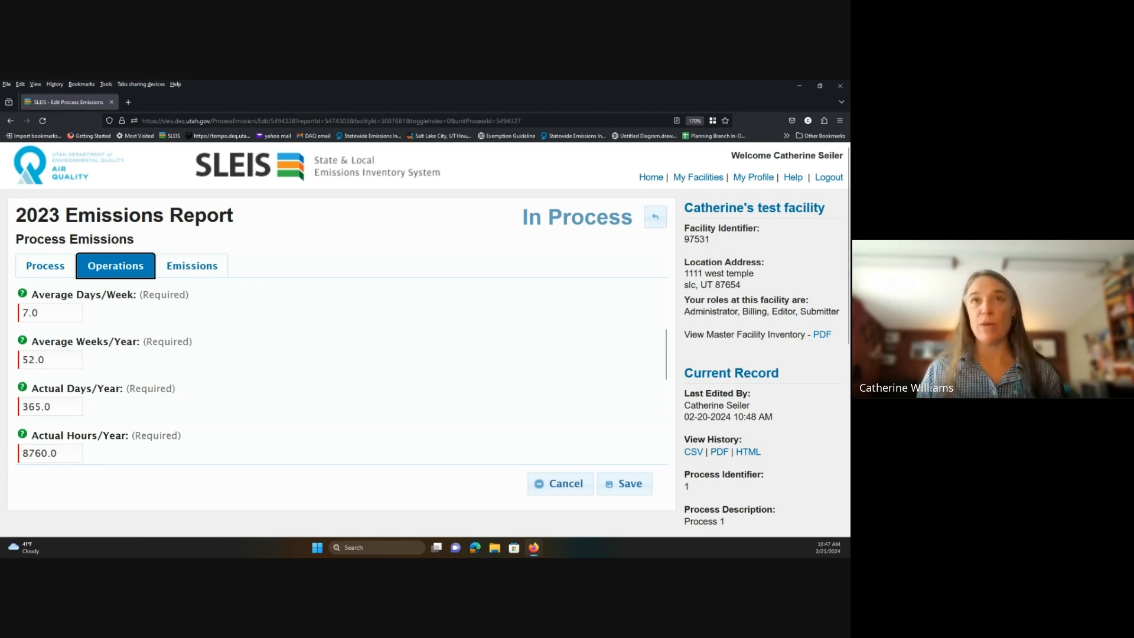
{"action": "key", "text": "ctrl+minus"}
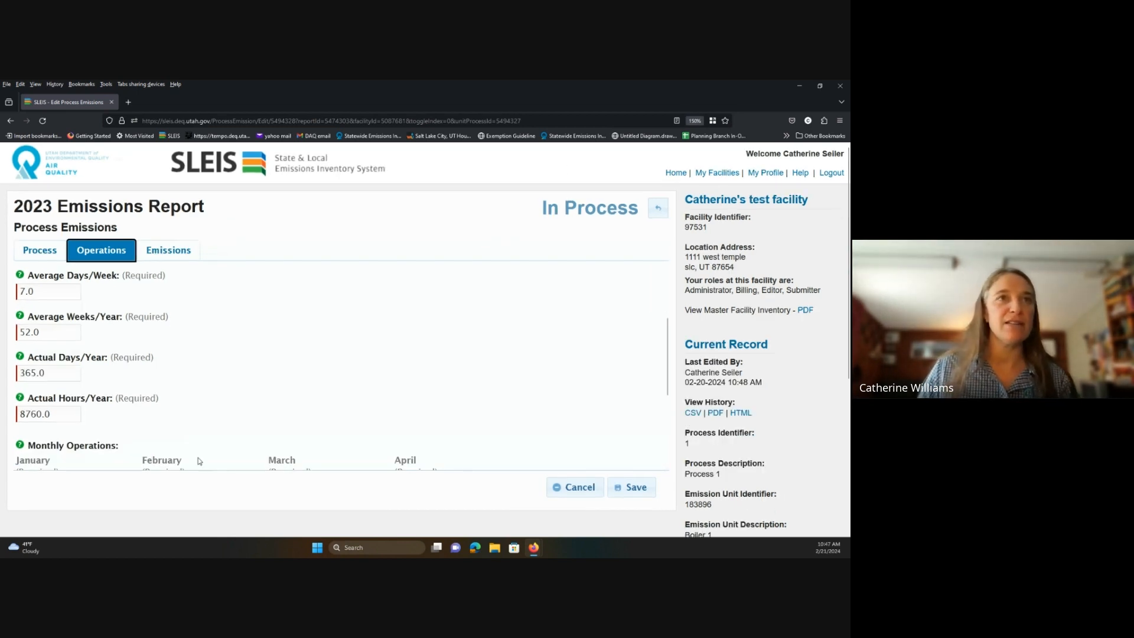
{"action": "scroll", "coordinate": [136, 402], "scroll_direction": "up", "scroll_amount": 1}
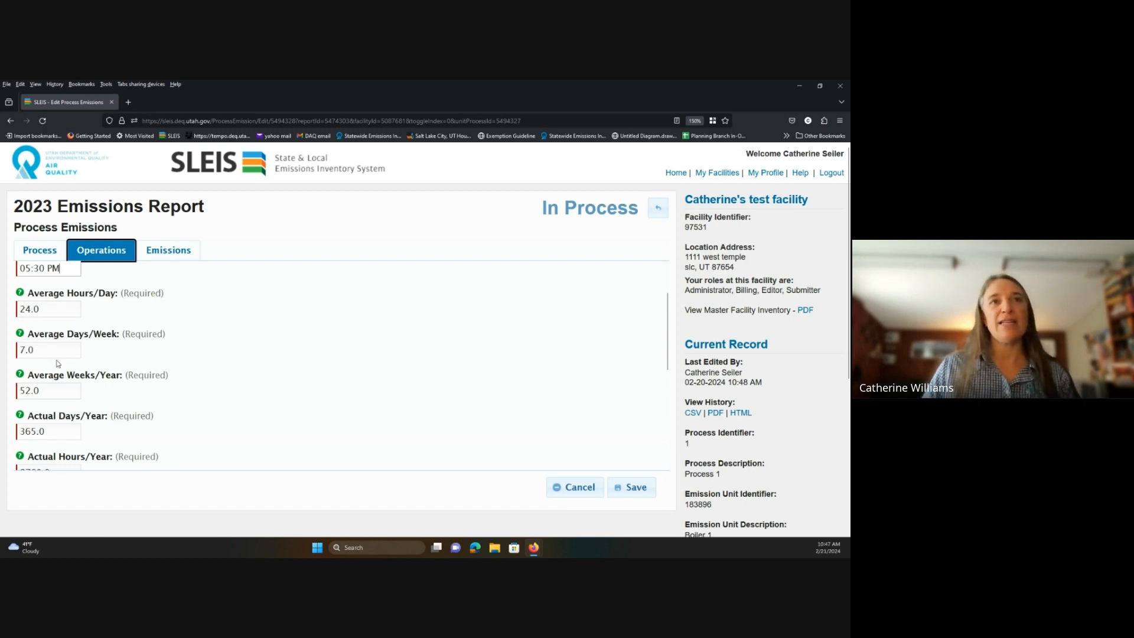
{"action": "scroll", "coordinate": [62, 413], "scroll_direction": "down", "scroll_amount": 2}
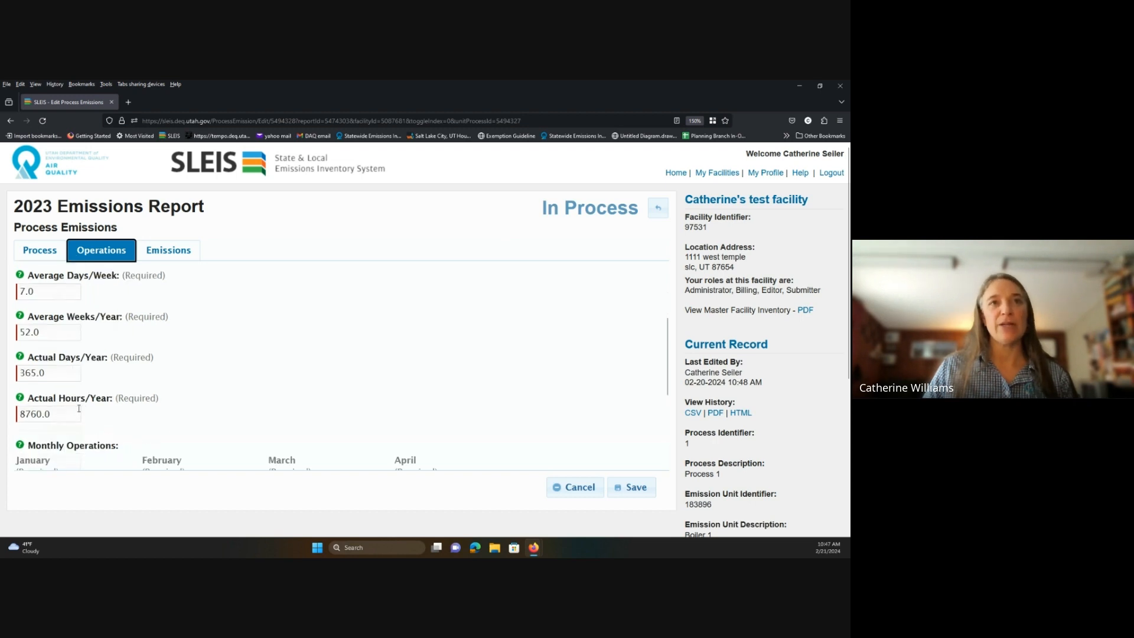
{"action": "scroll", "coordinate": [111, 408], "scroll_direction": "up", "scroll_amount": 4}
{"action": "scroll", "coordinate": [112, 406], "scroll_direction": "down", "scroll_amount": 2}
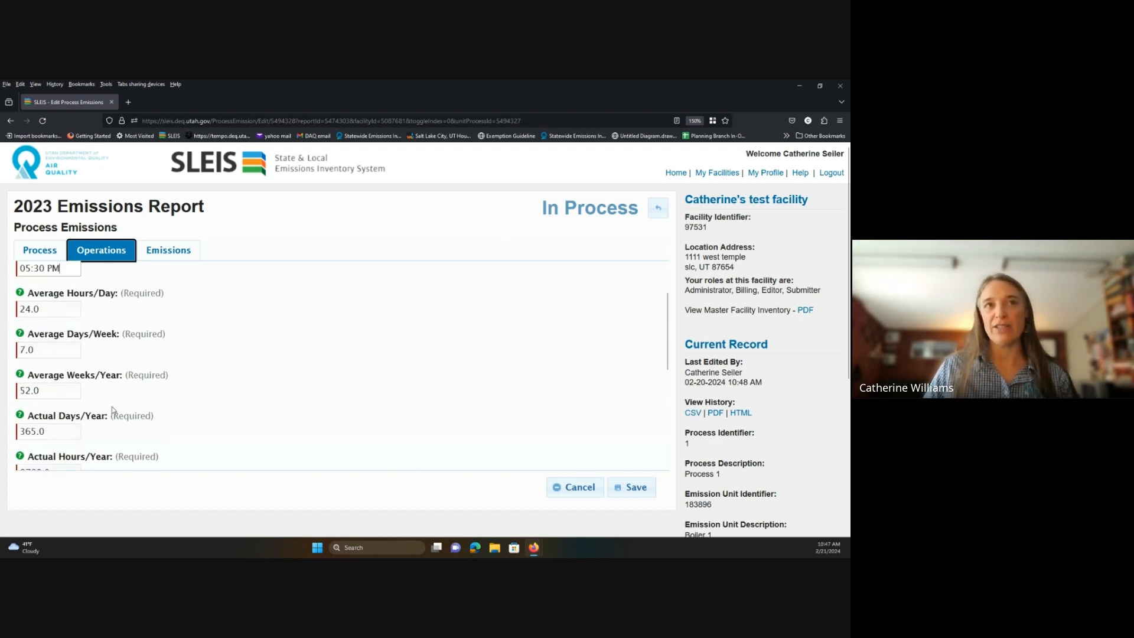
{"action": "scroll", "coordinate": [112, 406], "scroll_direction": "down", "scroll_amount": 2}
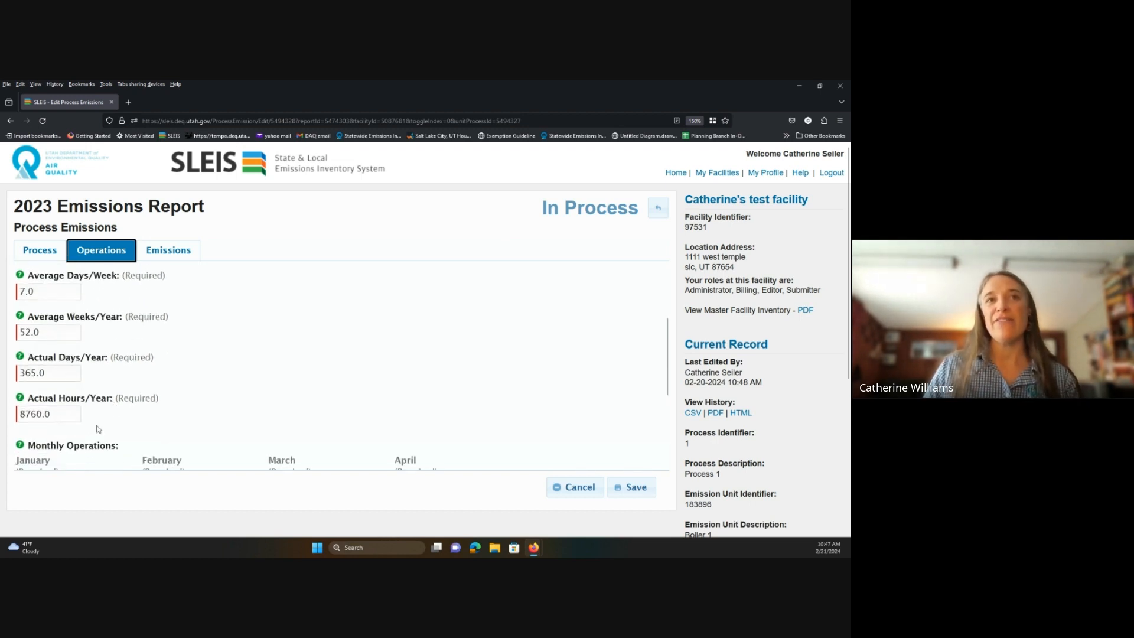
Clear the Hours/Day, Days/Week, Weeks/Year, Actual Days/Year and Actual Hours/Year values.
{"action": "left_click", "coordinate": [66, 413]}
{"action": "key", "text": "BackSpace"}
{"action": "key", "text": "BackSpace"}
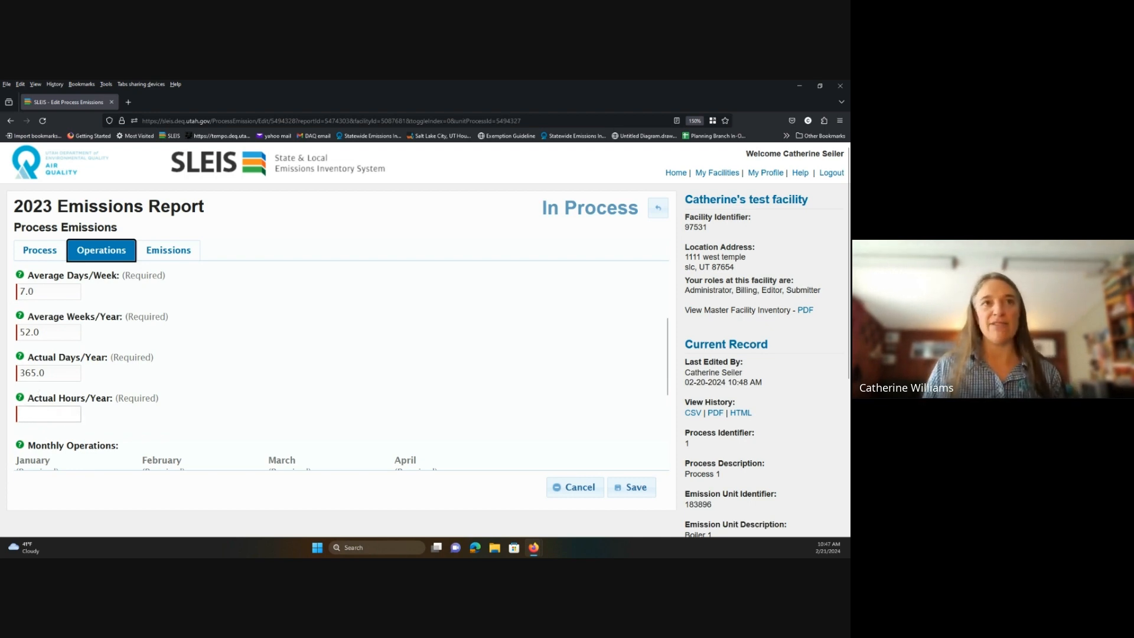
{"action": "scroll", "coordinate": [49, 366], "scroll_direction": "up", "scroll_amount": 2}
{"action": "left_click", "coordinate": [52, 369]}
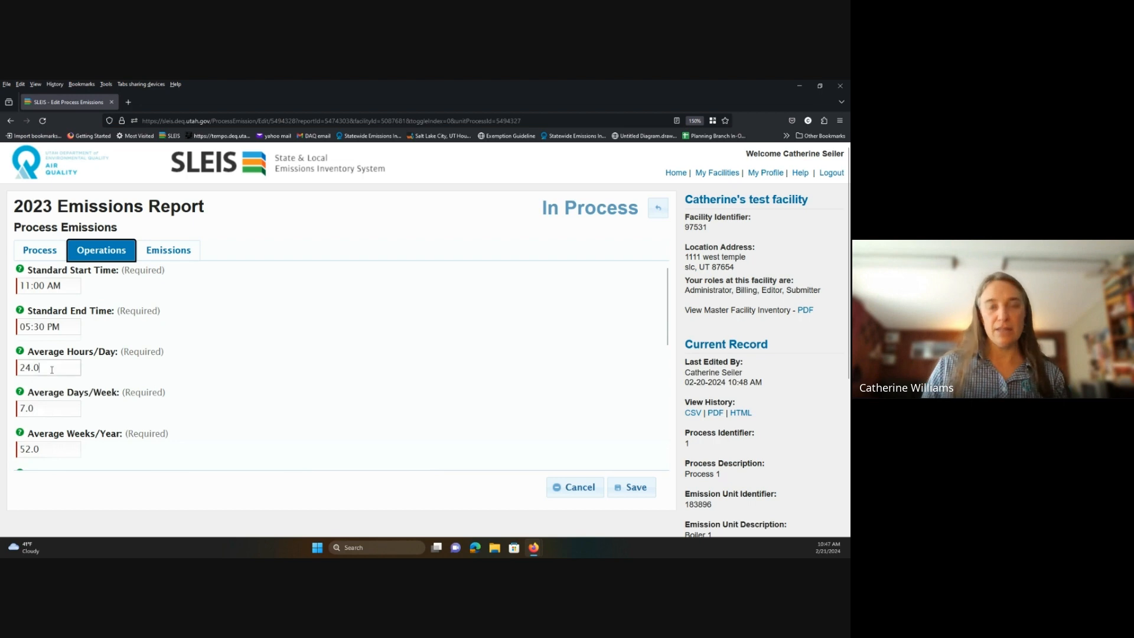
{"action": "key", "text": "BackSpace"}
{"action": "key", "text": "BackSpace"}
{"action": "key", "text": "BackSpace"}
{"action": "key", "text": "BackSpace"}
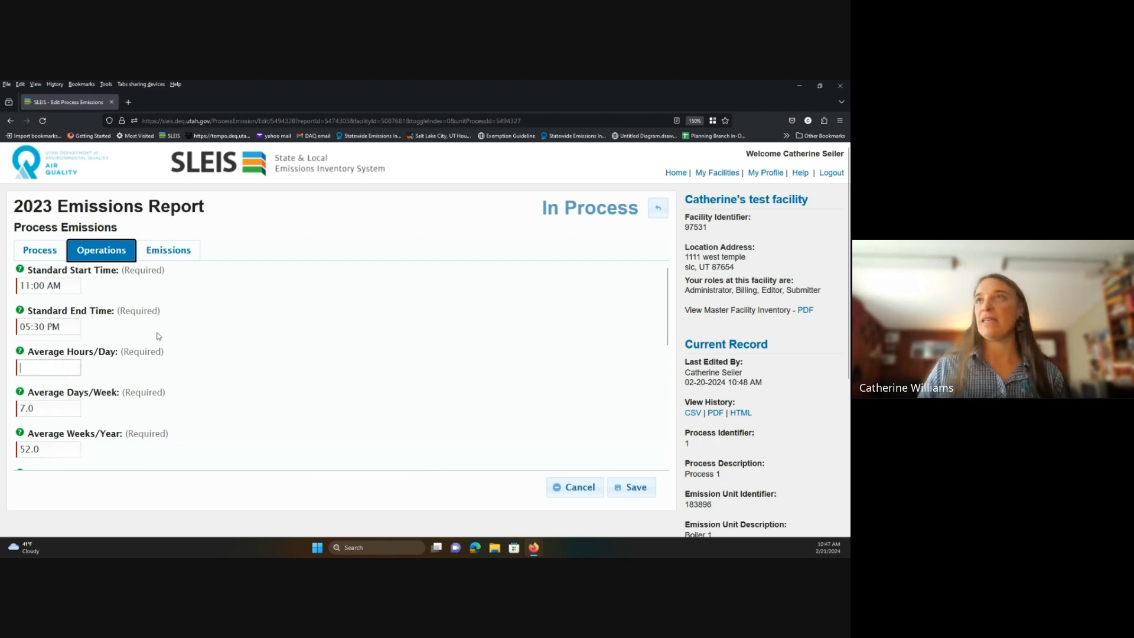
{"action": "key", "text": "ctrl+plus"}
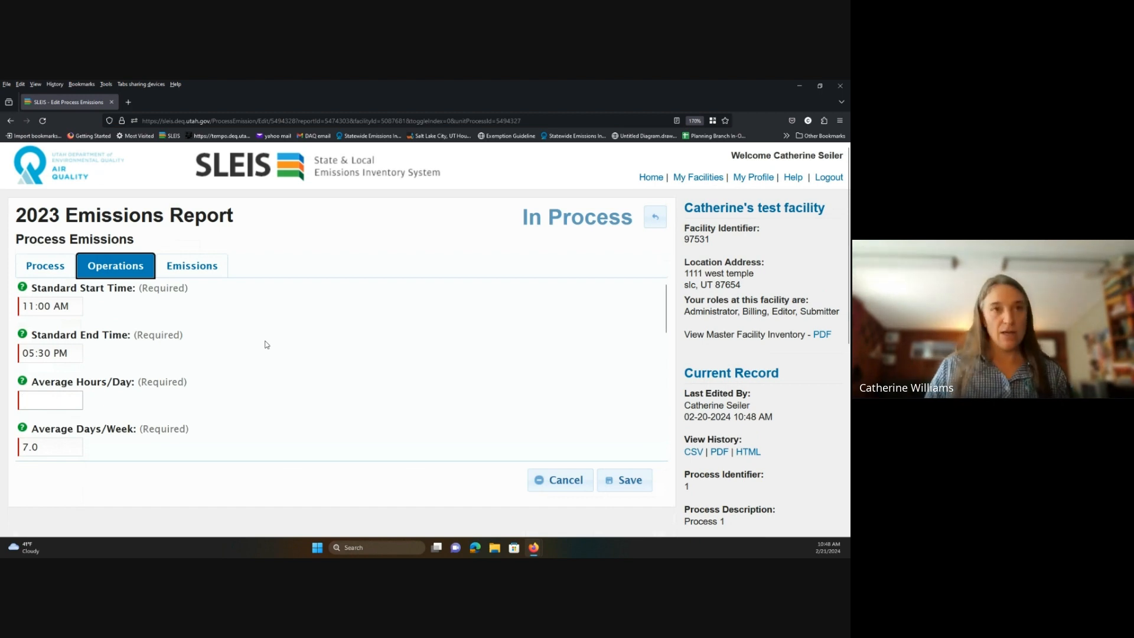
{"action": "key", "text": "Tab"}
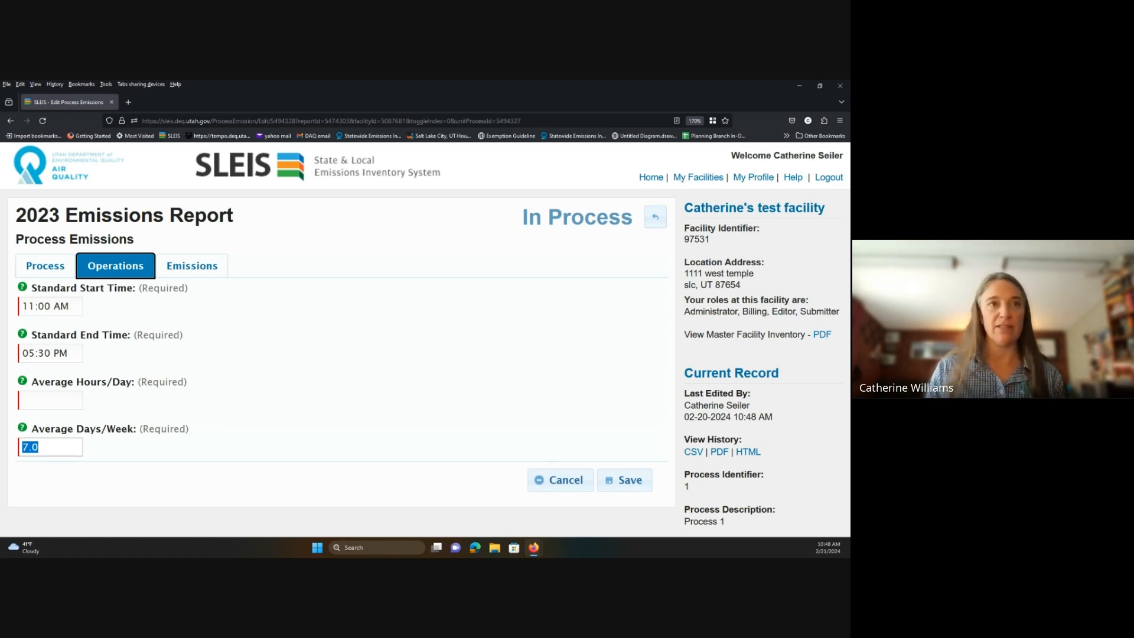
{"action": "key", "text": "BackSpace"}
{"action": "key", "text": "Tab"}
{"action": "key", "text": "BackSpace"}
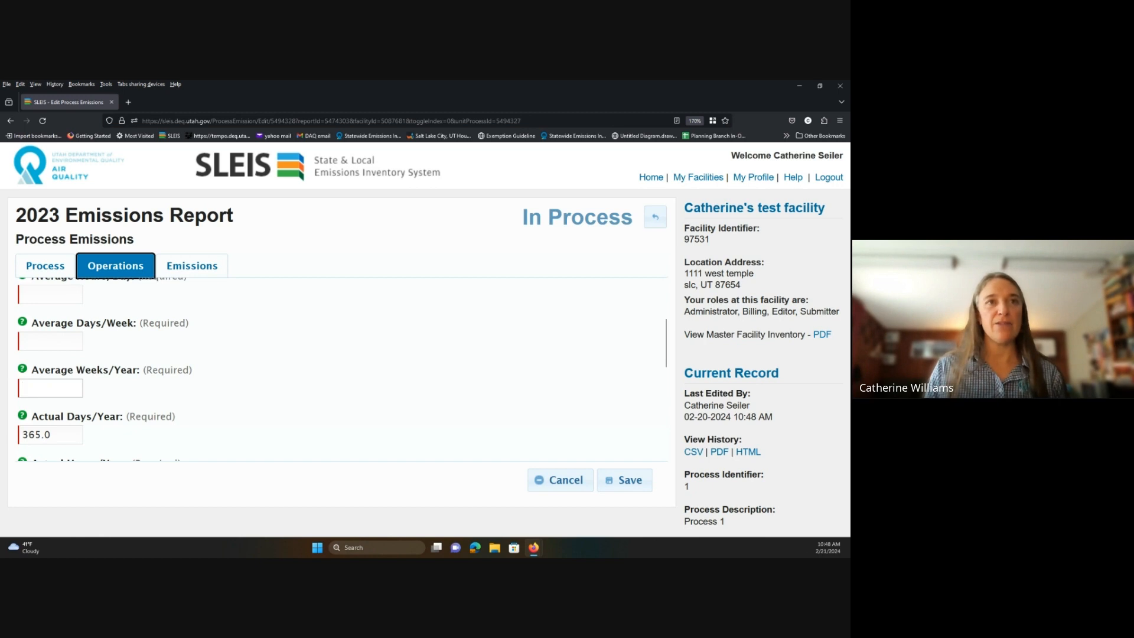
{"action": "key", "text": "Tab"}
{"action": "key", "text": "Tab"}
{"action": "key", "text": "BackSpace"}
{"action": "key", "text": "Tab"}
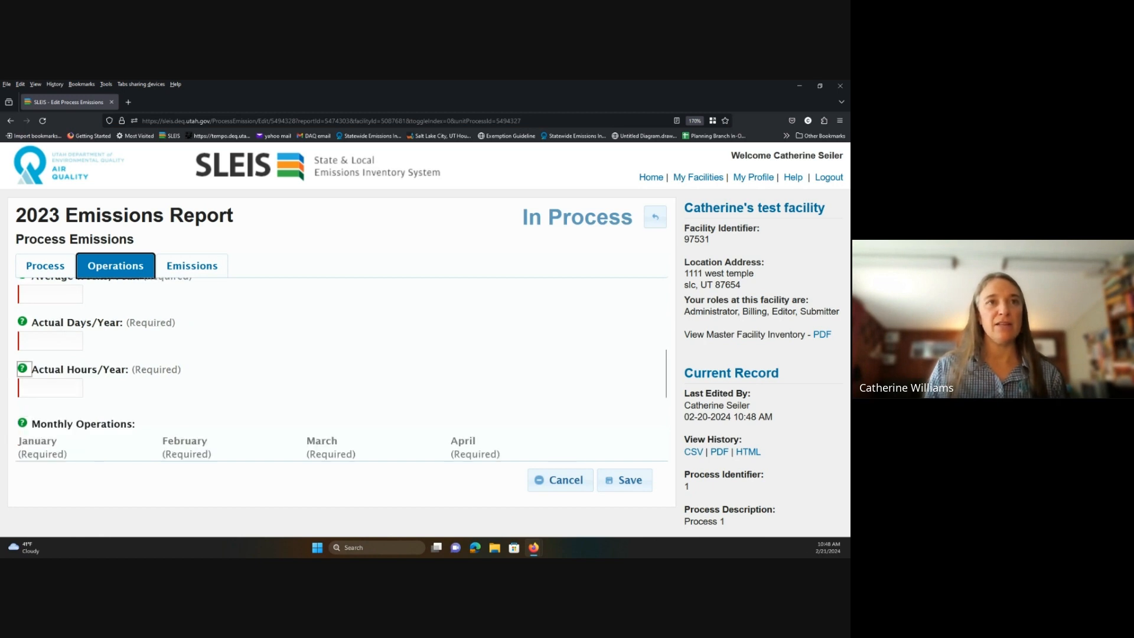
{"action": "scroll", "coordinate": [42, 366], "scroll_direction": "up", "scroll_amount": 3}
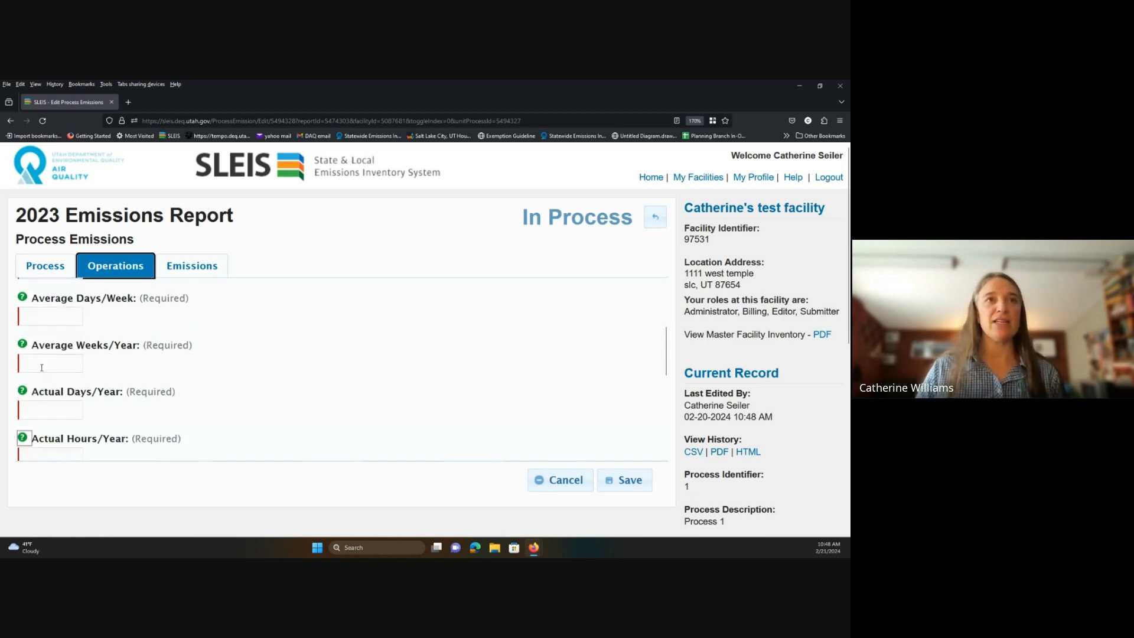
Enter Hours/Day 12, Days/Week 5, Weeks/Year 52, so annual totals compute to 260.0 days and 3120.0 hours.
{"action": "left_click", "coordinate": [35, 339]}
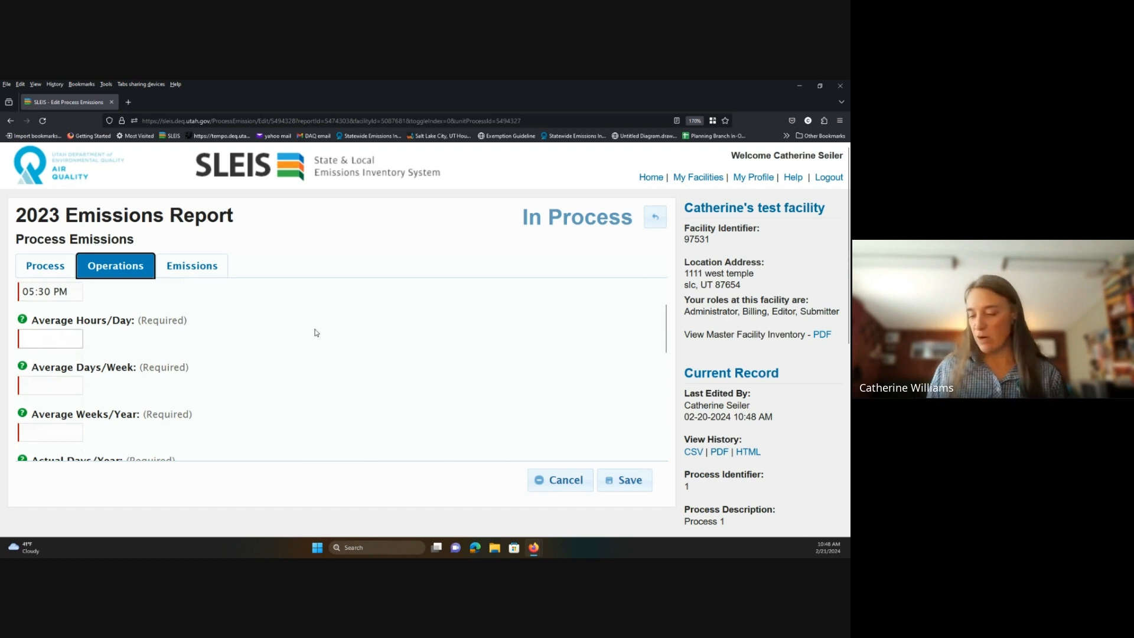
{"action": "type", "text": "12"}
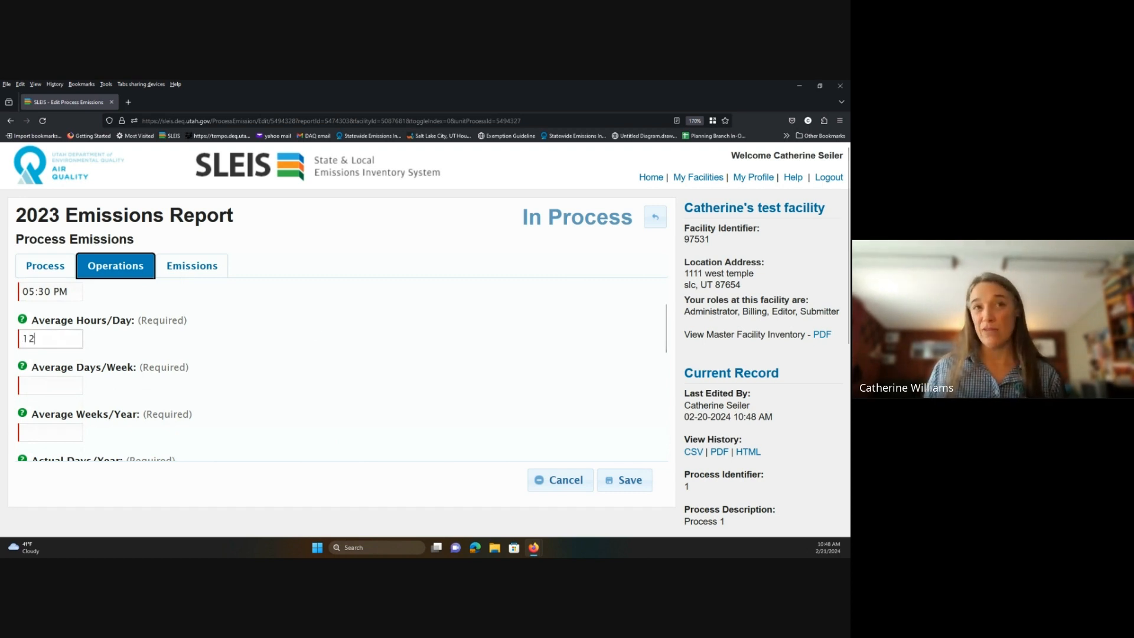
{"action": "key", "text": "Tab"}
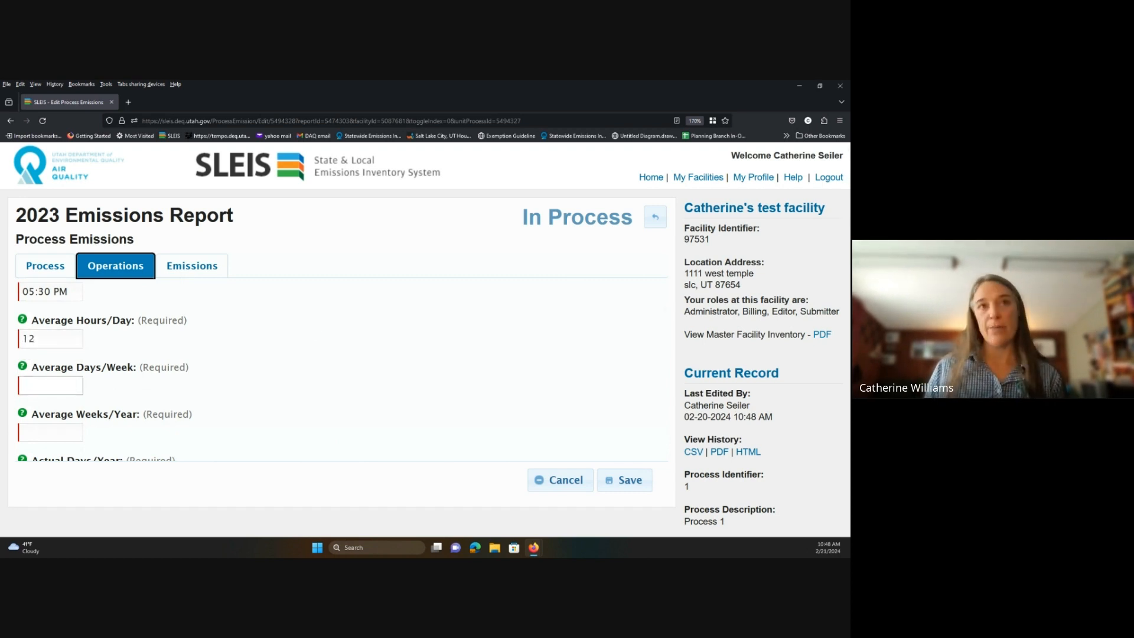
{"action": "type", "text": "5"}
{"action": "key", "text": "Tab"}
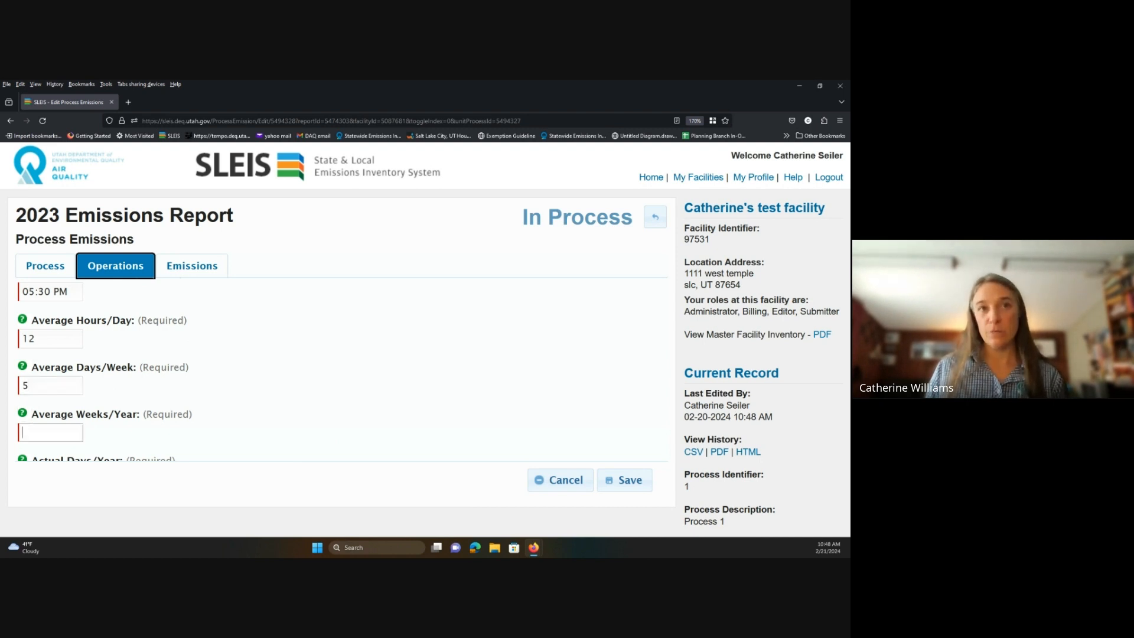
{"action": "type", "text": "52"}
{"action": "key", "text": "Tab"}
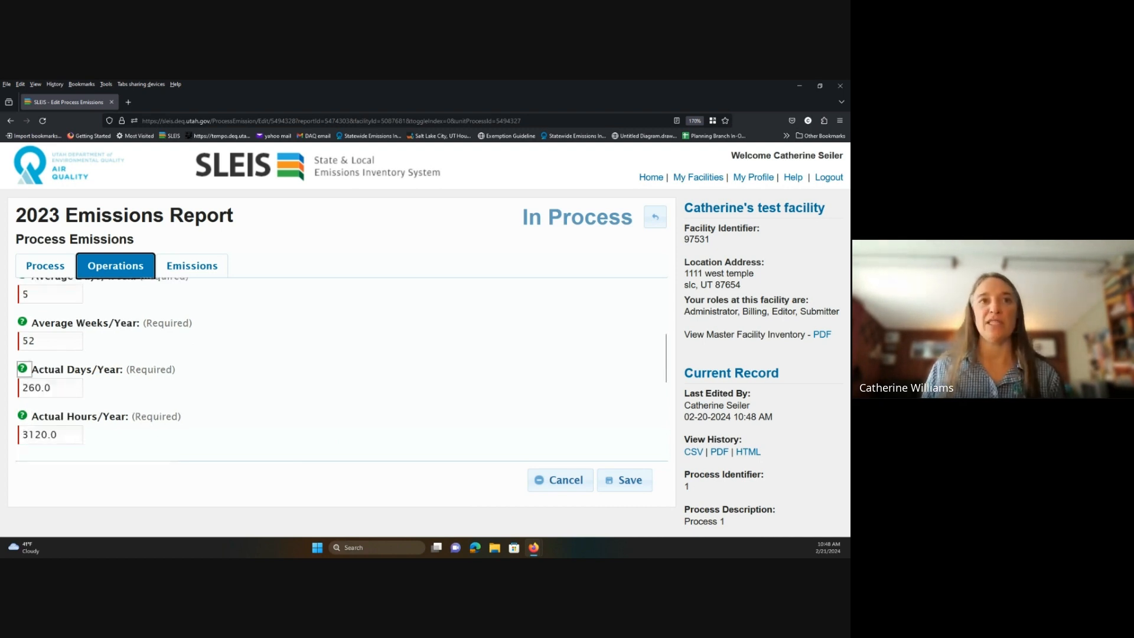
{"action": "key", "text": "Tab"}
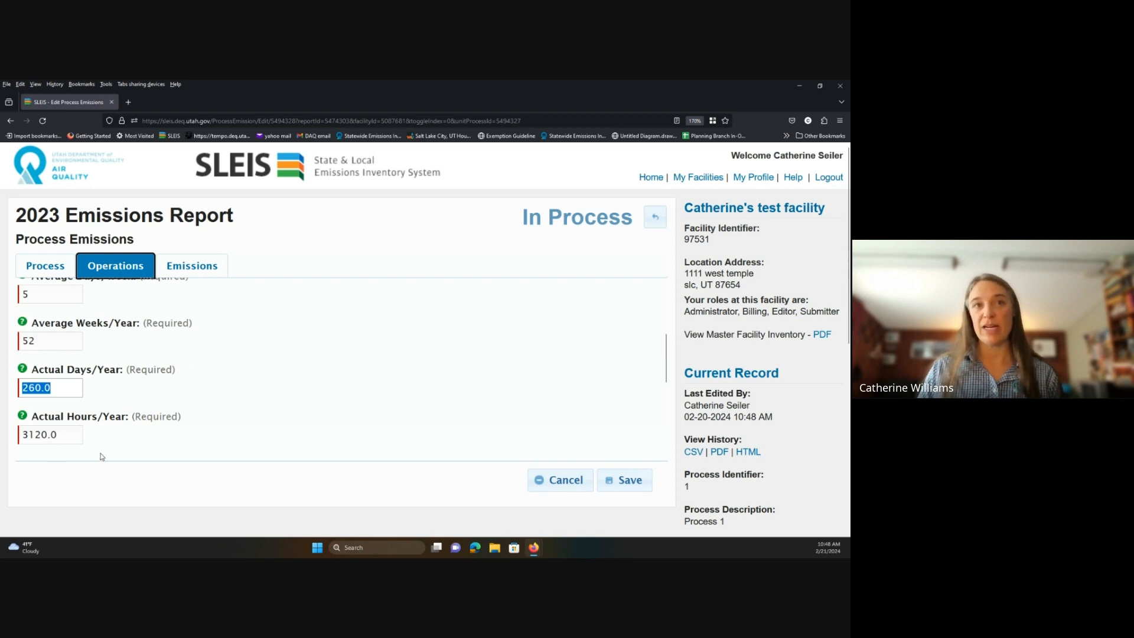
Review the Monthly Operations percentages and show the Emissions tab listing NOX at 0.2 lbs per E6FT3.
{"action": "scroll", "coordinate": [137, 430], "scroll_direction": "down", "scroll_amount": 1}
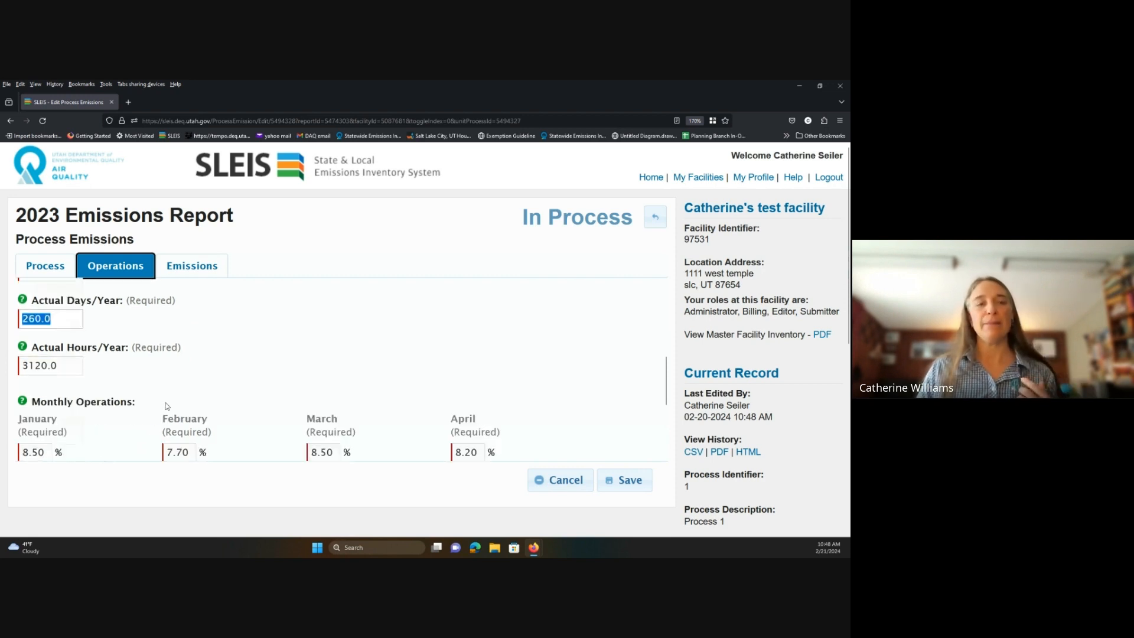
{"action": "scroll", "coordinate": [166, 406], "scroll_direction": "down", "scroll_amount": 1}
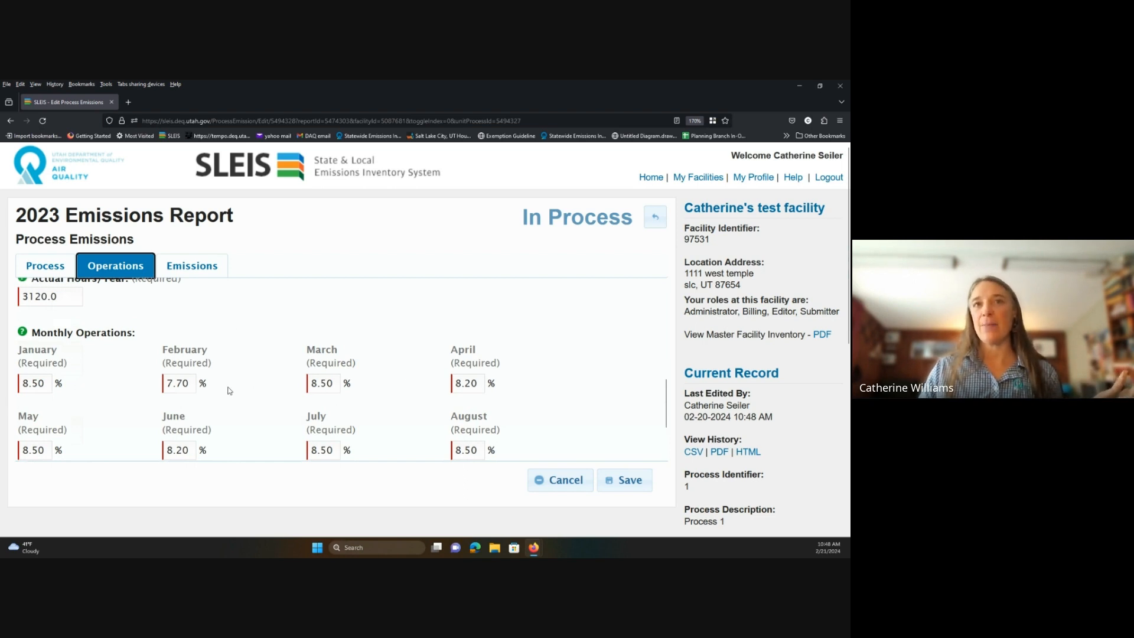
{"action": "scroll", "coordinate": [587, 395], "scroll_direction": "down", "scroll_amount": 2}
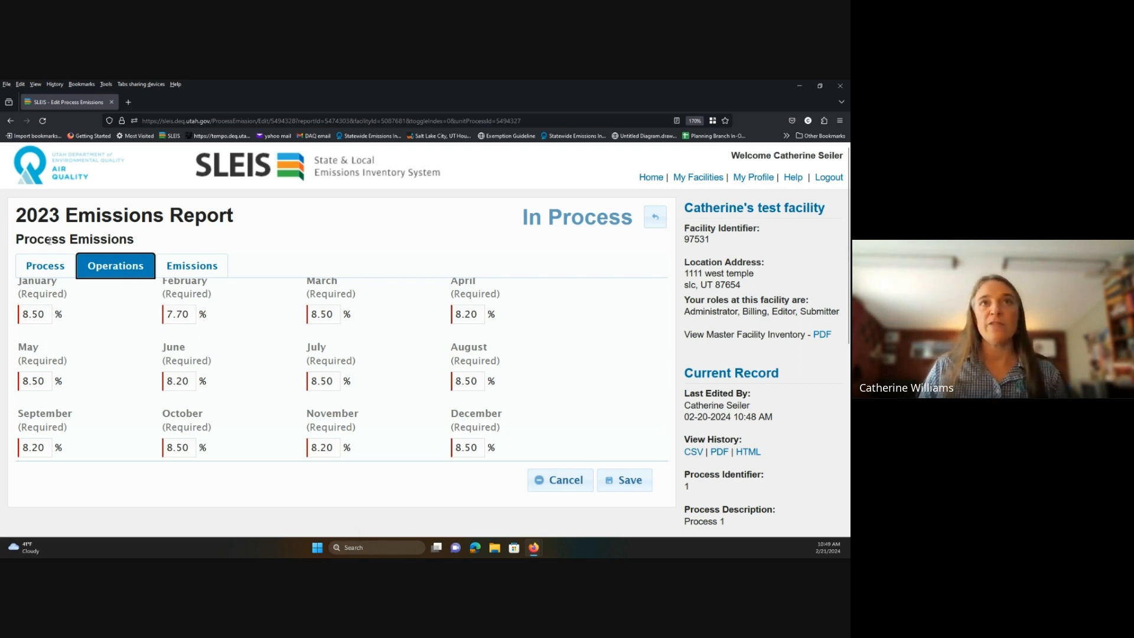
{"action": "left_click", "coordinate": [212, 273]}
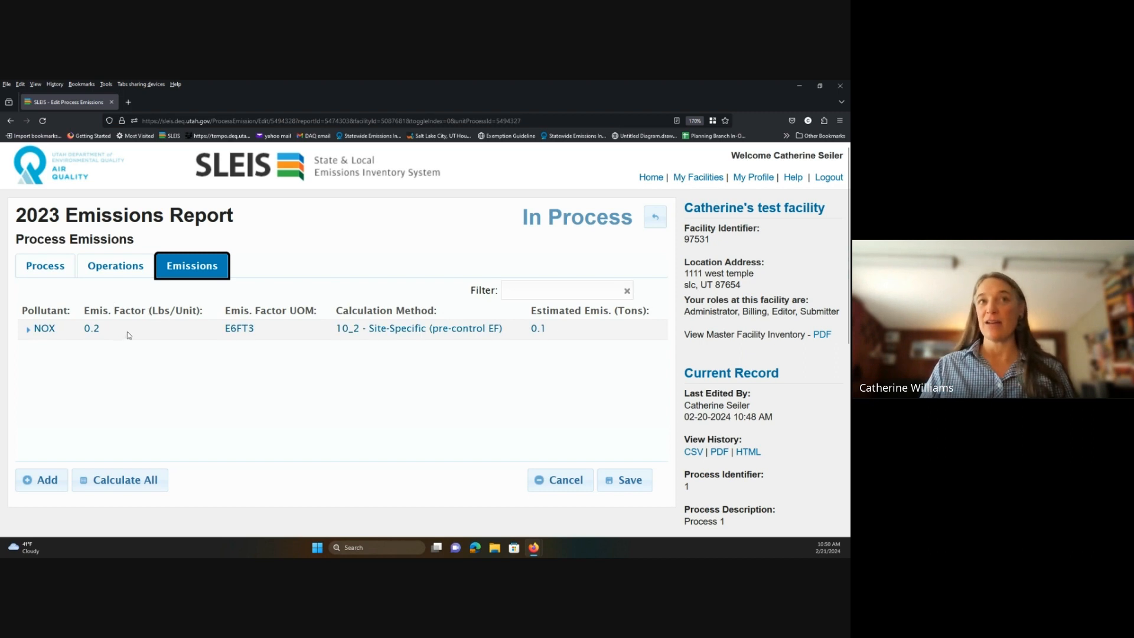
Expand the NOX emission's detail form showing 0.2 lbs per million cubic feet and 0.1 tons.
{"action": "left_click", "coordinate": [27, 329]}
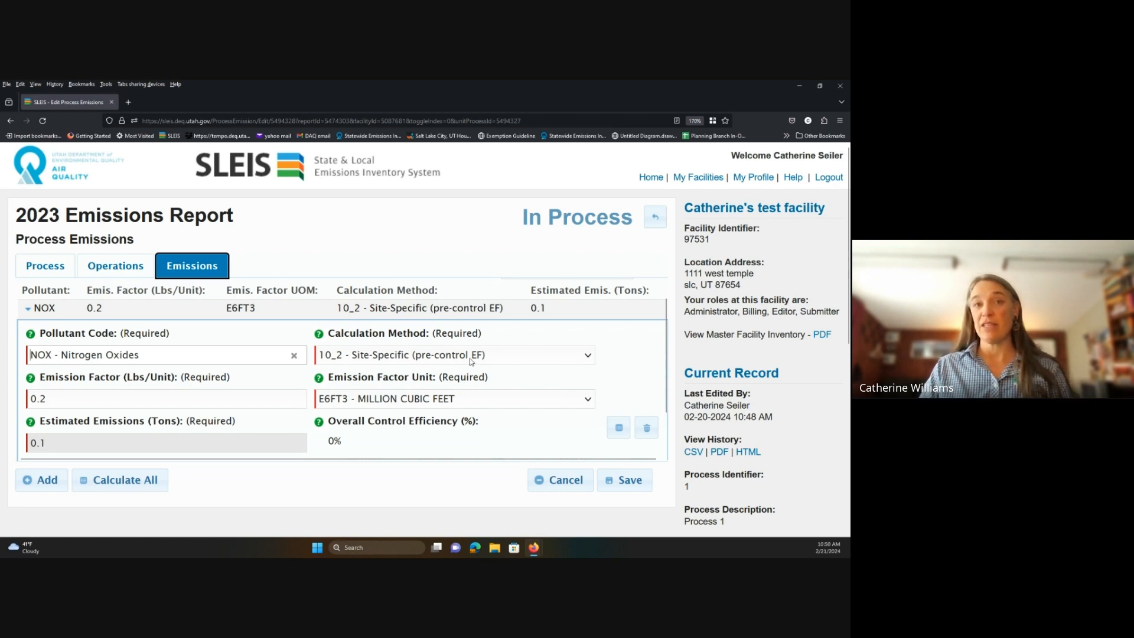
Switch NOX to the 1_0 - CEMS (no EF) method with 10 estimated tons and save.
{"action": "left_click", "coordinate": [588, 356]}
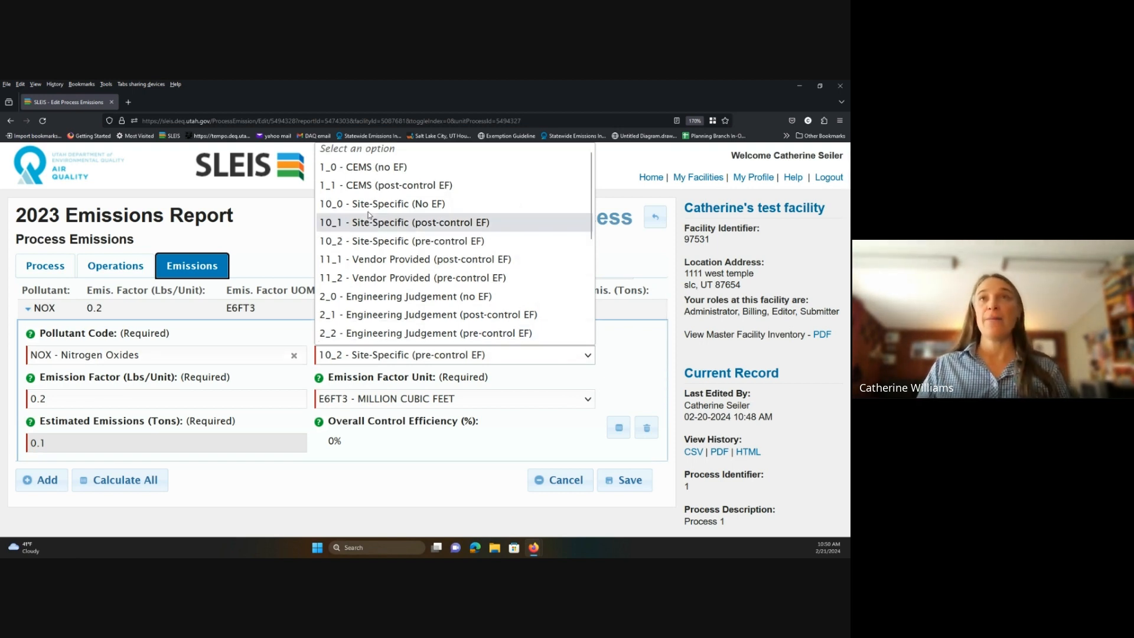
{"action": "left_click", "coordinate": [394, 172]}
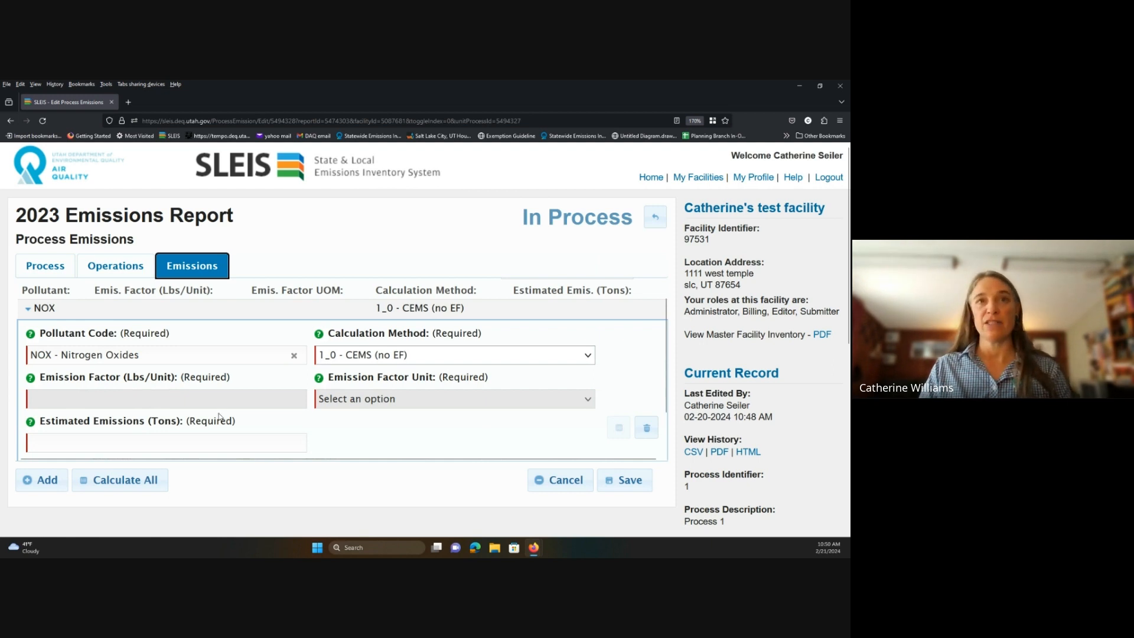
{"action": "left_click", "coordinate": [143, 436]}
{"action": "type", "text": "10"}
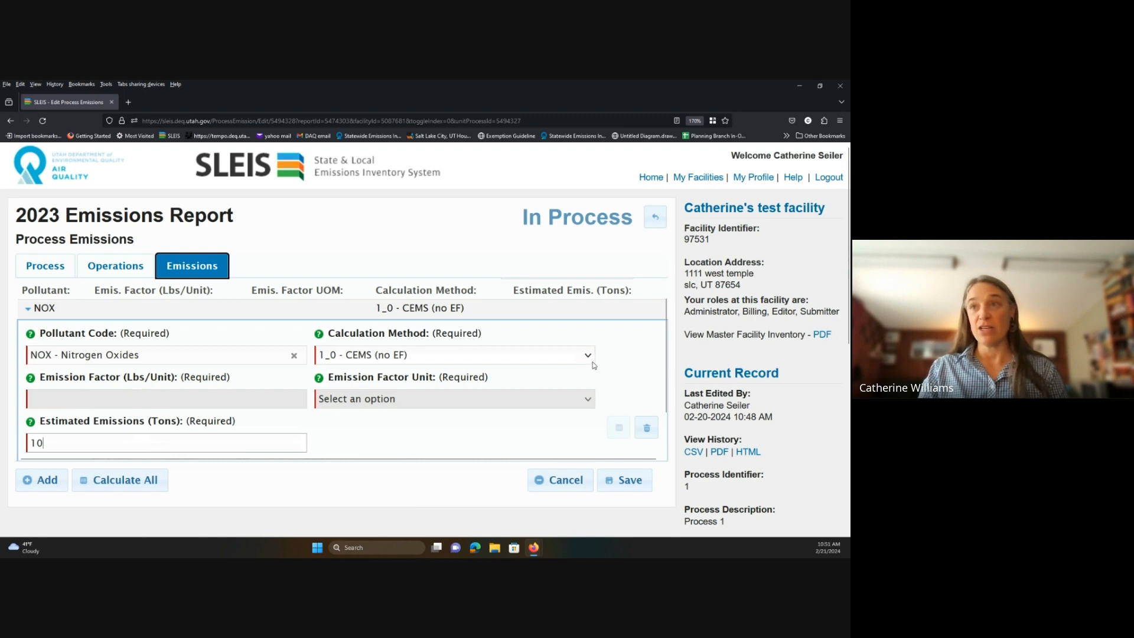
{"action": "left_click", "coordinate": [617, 479]}
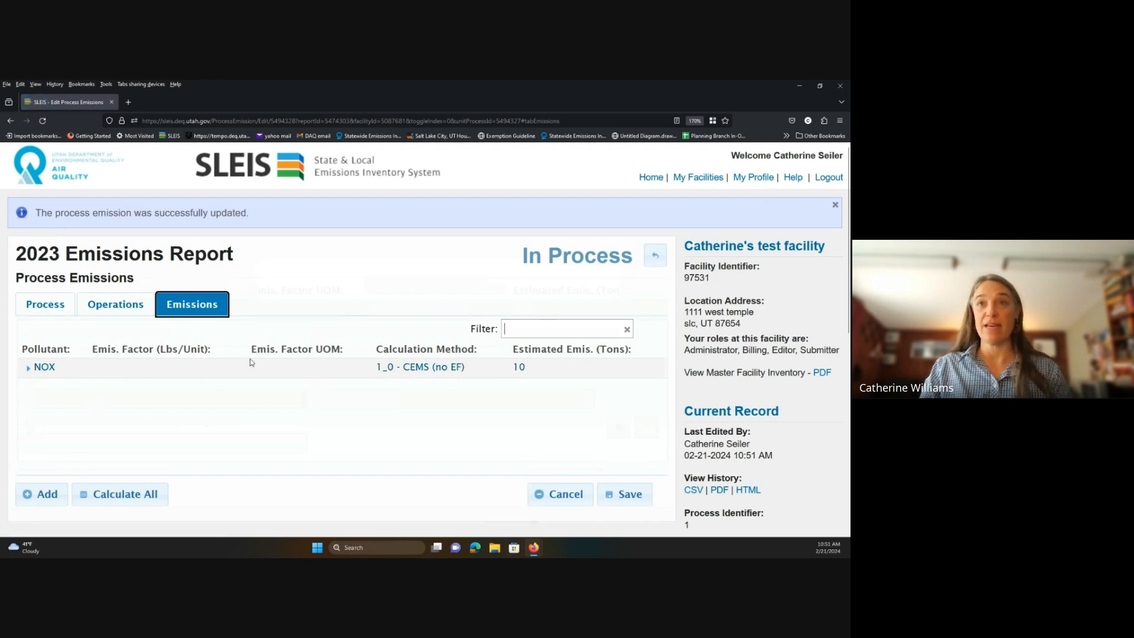
Reopen NOX and change its calculation method to 4_2 - Stack Test (pre-control EF).
{"action": "left_click", "coordinate": [28, 368]}
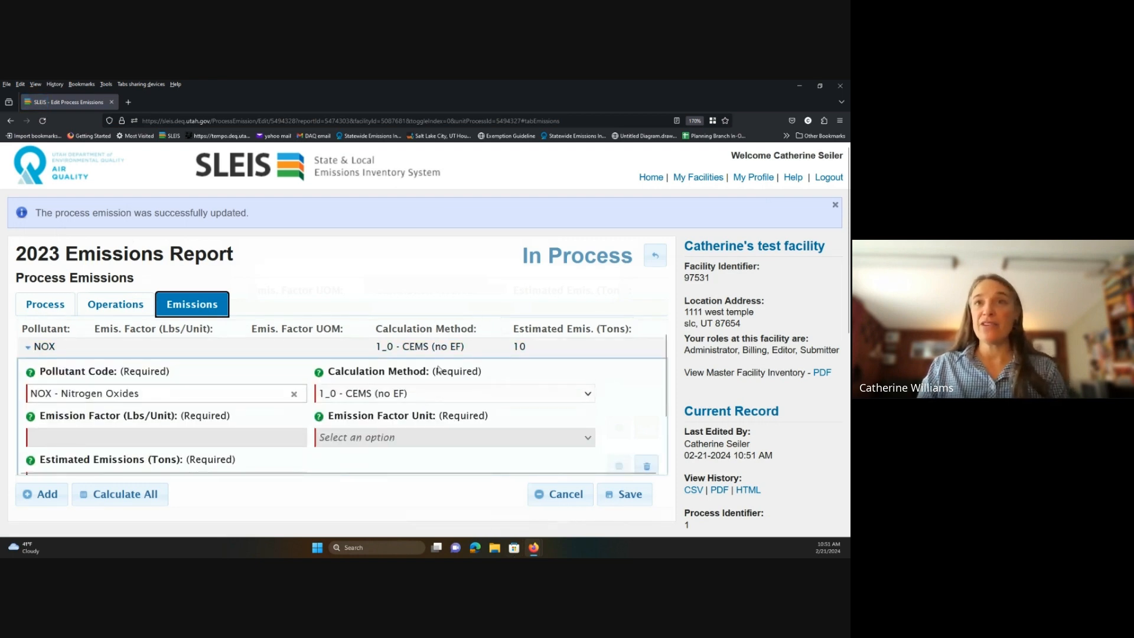
{"action": "left_click", "coordinate": [588, 394]}
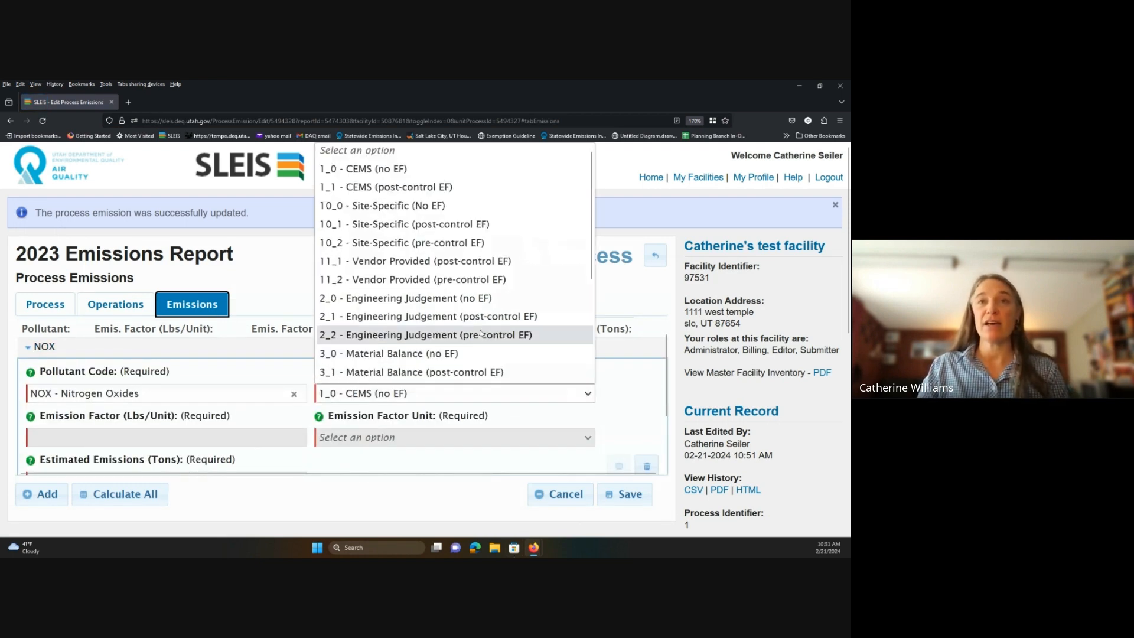
{"action": "scroll", "coordinate": [480, 334], "scroll_direction": "down", "scroll_amount": 3}
{"action": "scroll", "coordinate": [470, 315], "scroll_direction": "up", "scroll_amount": 2}
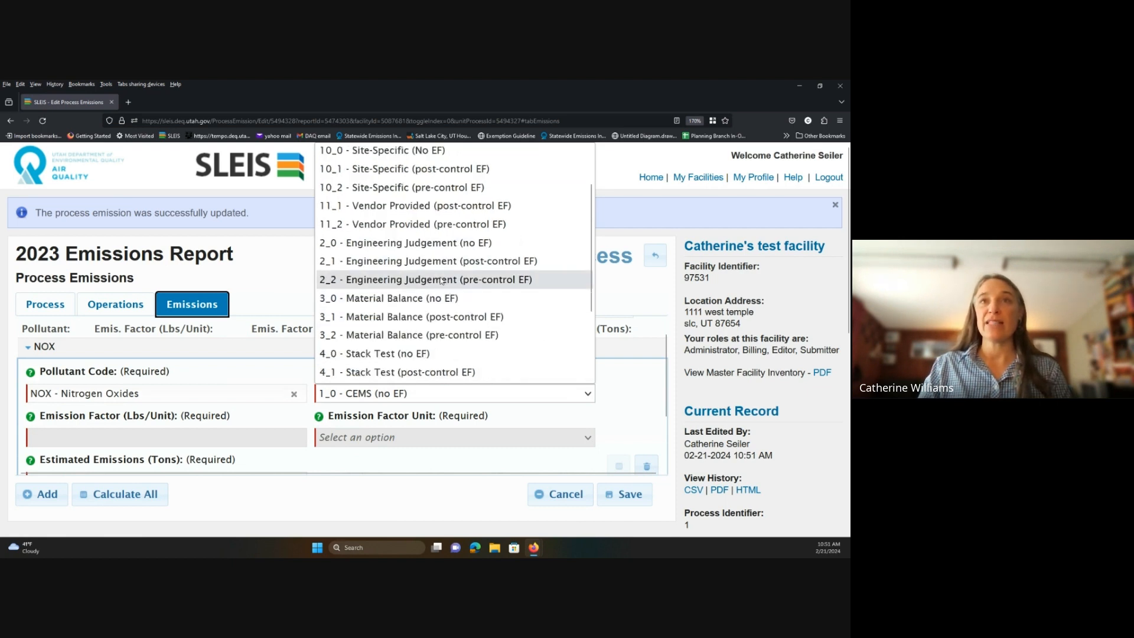
{"action": "scroll", "coordinate": [440, 281], "scroll_direction": "up", "scroll_amount": 2}
{"action": "scroll", "coordinate": [440, 281], "scroll_direction": "down", "scroll_amount": 3}
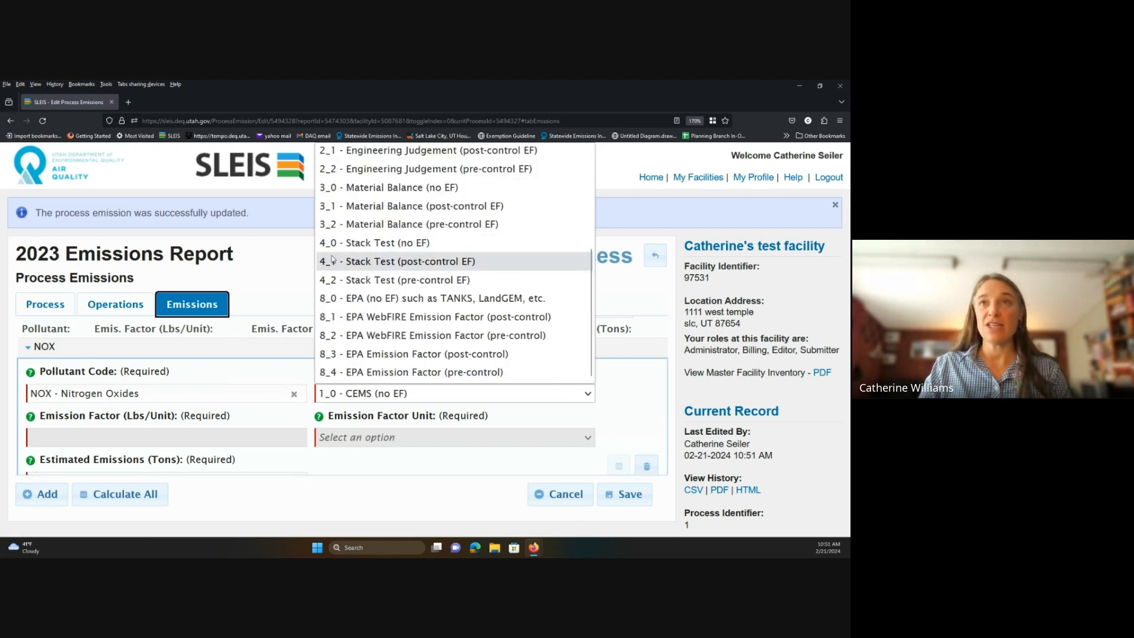
{"action": "left_click", "coordinate": [440, 280]}
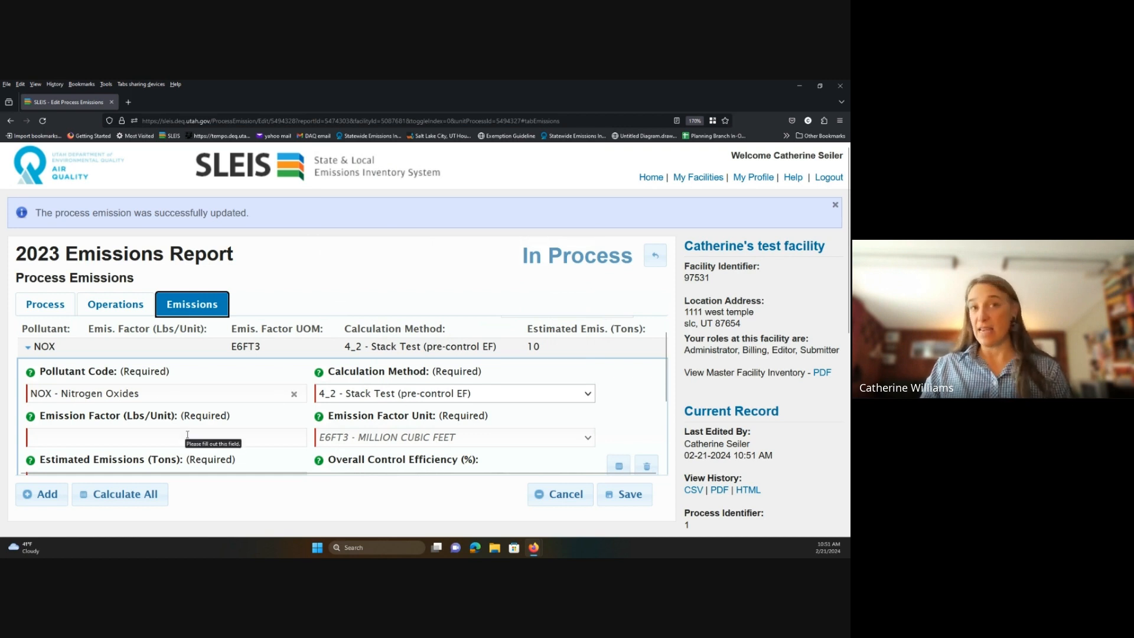
{"action": "scroll", "coordinate": [185, 429], "scroll_direction": "down", "scroll_amount": 2}
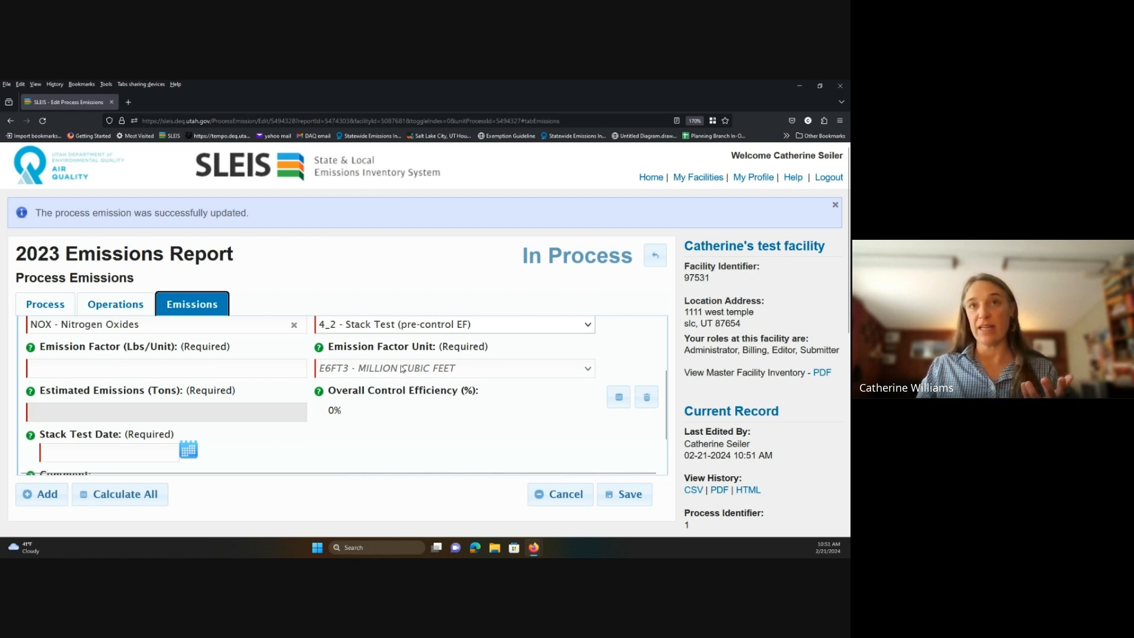
Enter emission factor 0.01 and stack test date February 28, then save the NOX emission.
{"action": "left_click", "coordinate": [125, 368]}
{"action": "type", "text": ".01"}
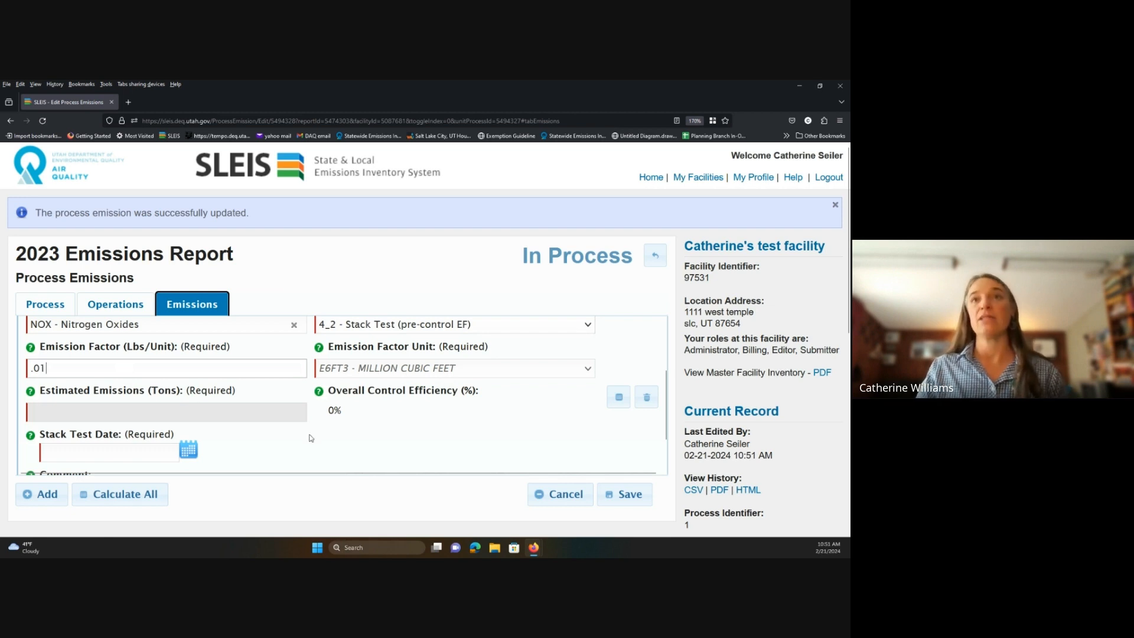
{"action": "scroll", "coordinate": [405, 417], "scroll_direction": "up", "scroll_amount": 2}
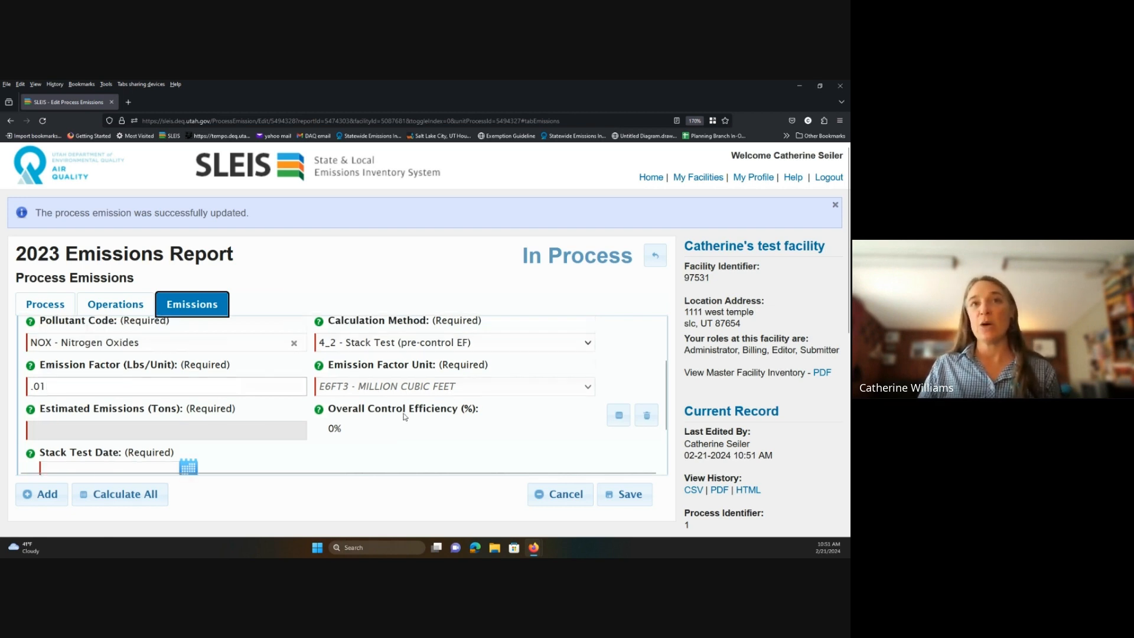
{"action": "scroll", "coordinate": [339, 424], "scroll_direction": "down", "scroll_amount": 3}
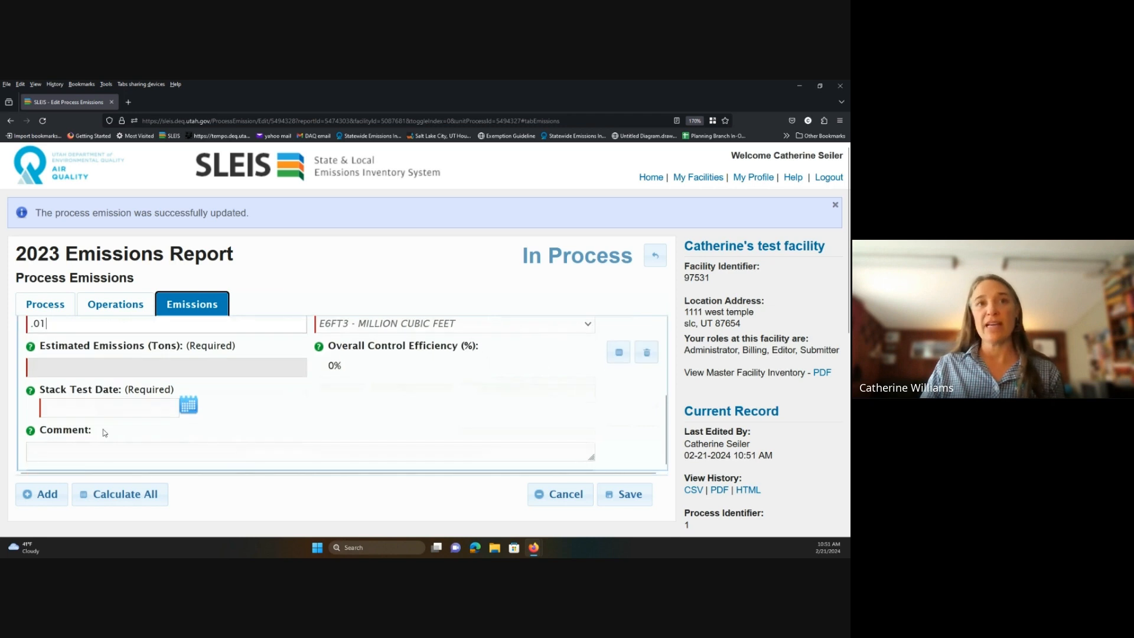
{"action": "left_click", "coordinate": [96, 409]}
{"action": "left_click", "coordinate": [188, 406]}
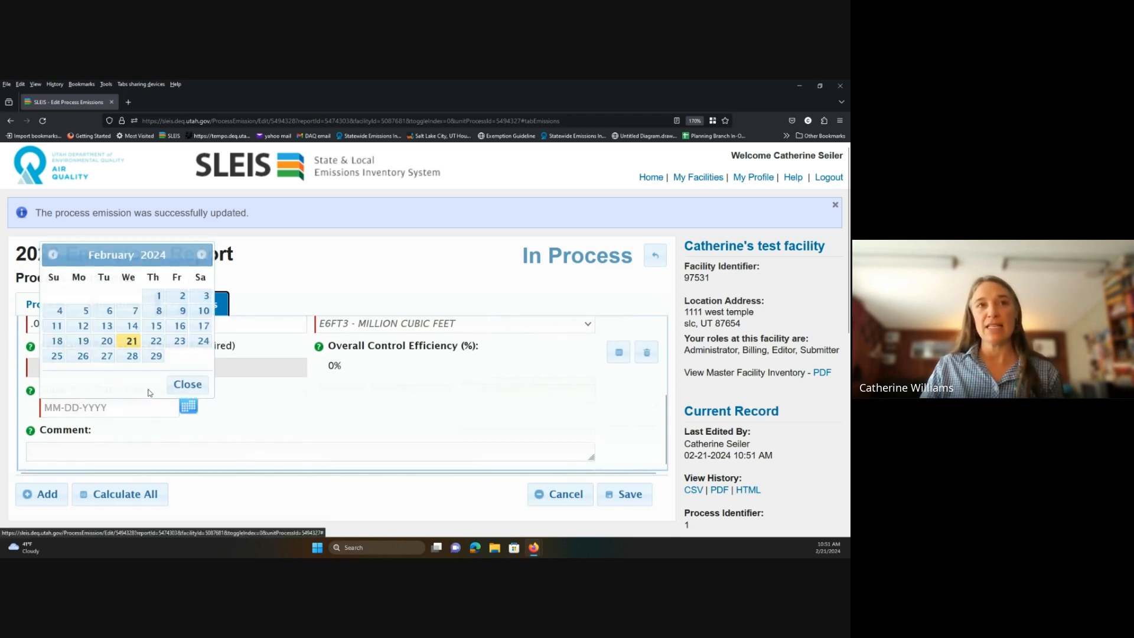
{"action": "left_click", "coordinate": [129, 357]}
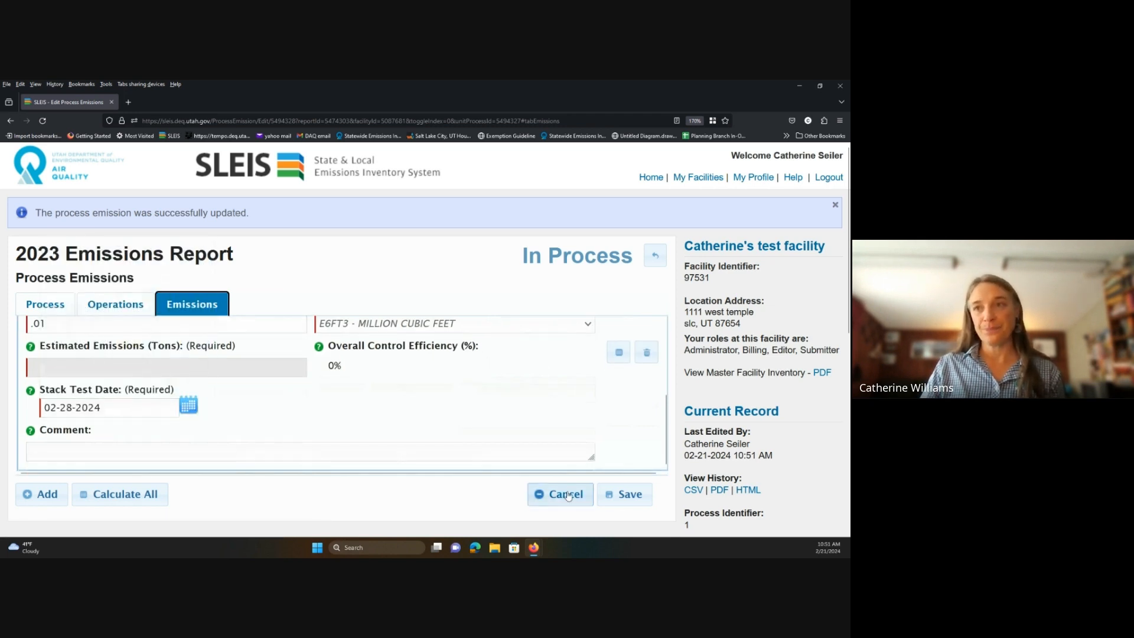
{"action": "left_click", "coordinate": [623, 494]}
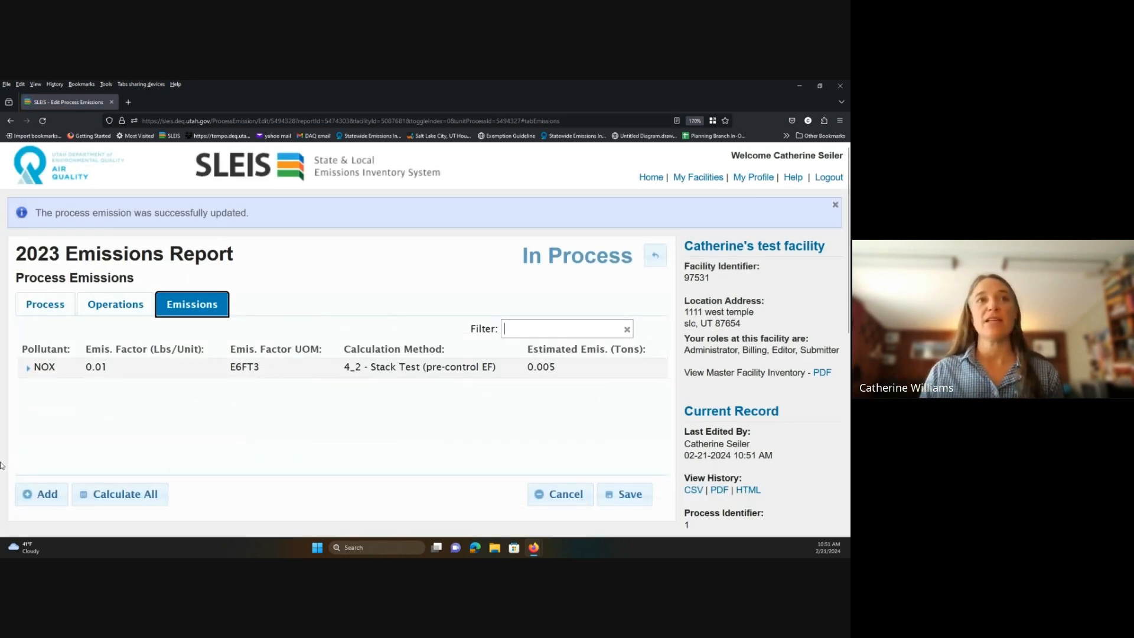
Check NOX's saved values, estimated at 0.005 tons, and return to the SLEIS home page.
{"action": "left_click", "coordinate": [34, 370]}
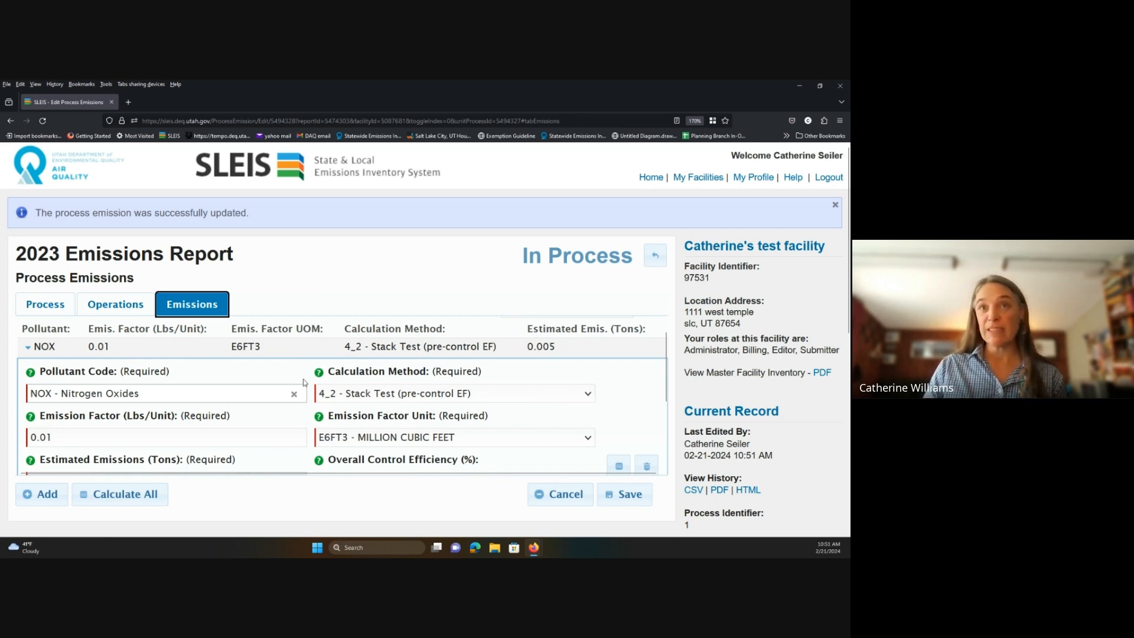
{"action": "left_click", "coordinate": [30, 349]}
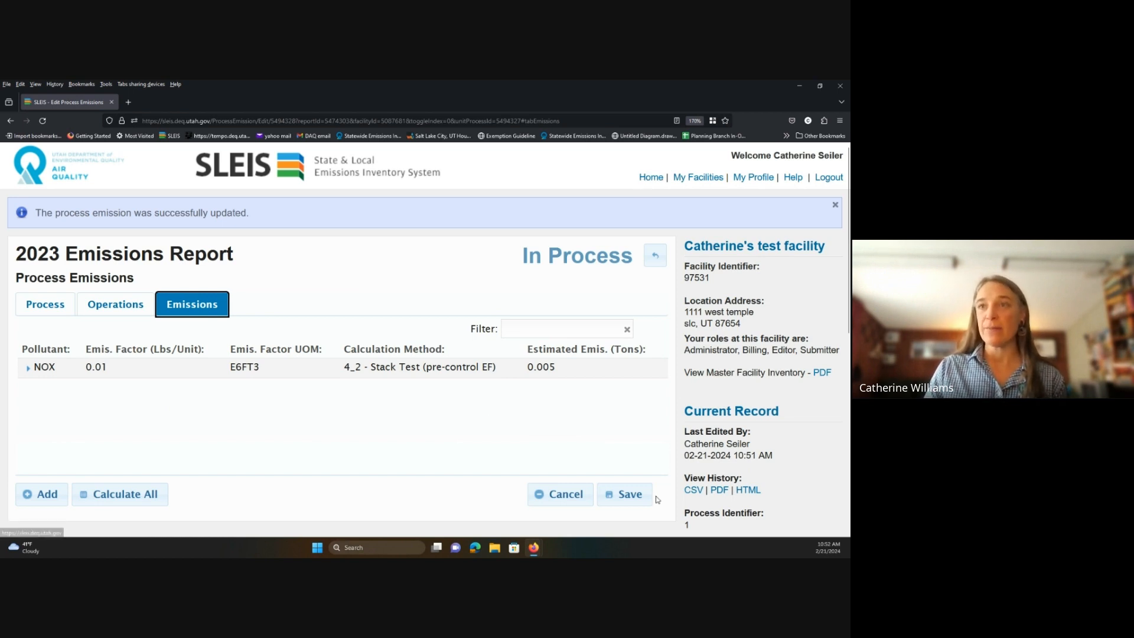
{"action": "left_click", "coordinate": [650, 178]}
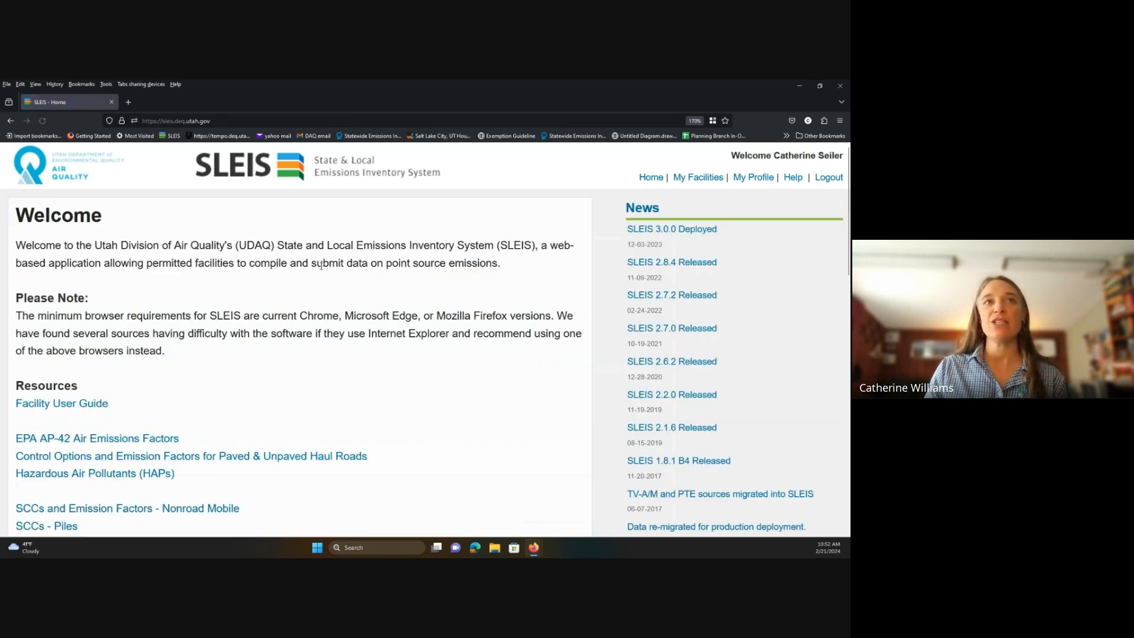
Open the 'Pollutants by Piece of Equipment' Required Pollutants document from Resources alongside SLEIS Home.
{"action": "scroll", "coordinate": [37, 272], "scroll_direction": "down", "scroll_amount": 3}
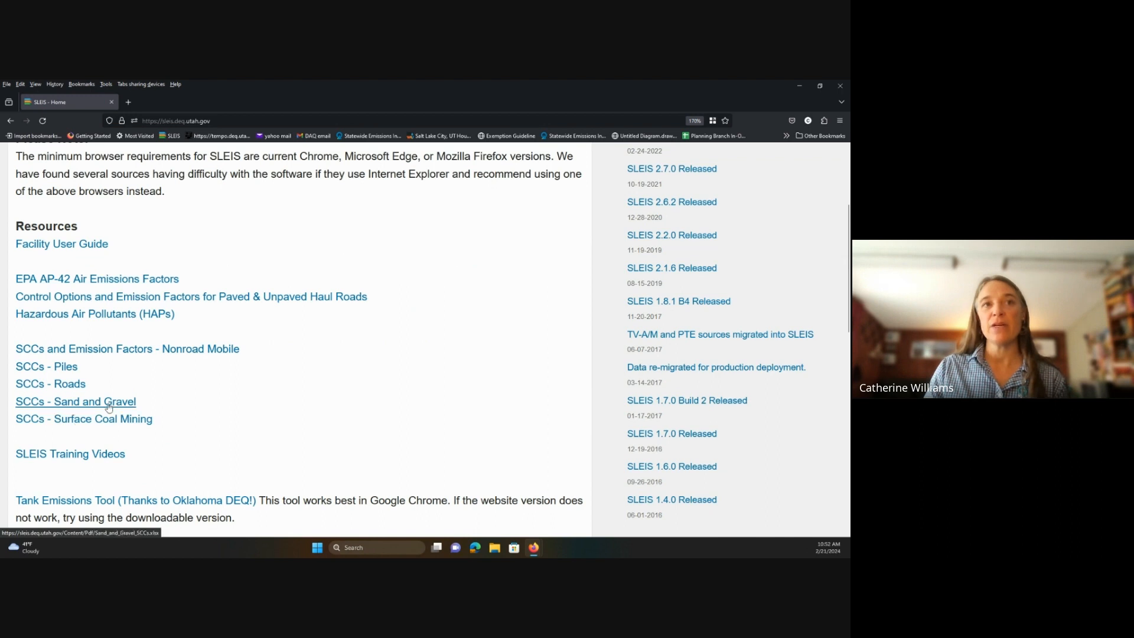
{"action": "scroll", "coordinate": [109, 407], "scroll_direction": "down", "scroll_amount": 3}
{"action": "left_click", "coordinate": [75, 423]}
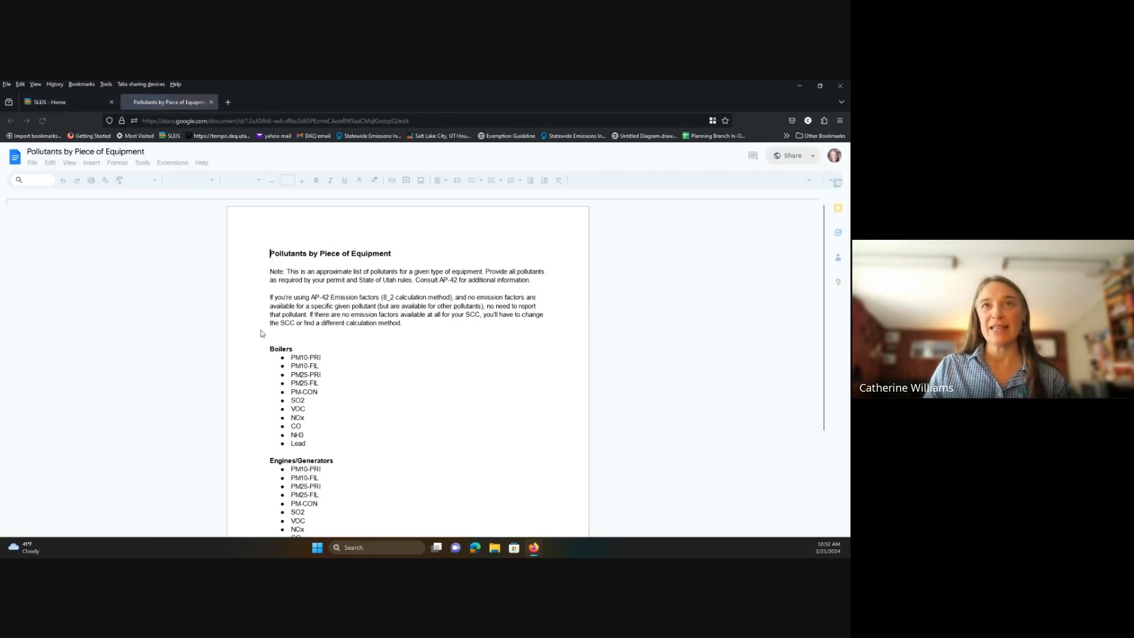
{"action": "left_click", "coordinate": [39, 103]}
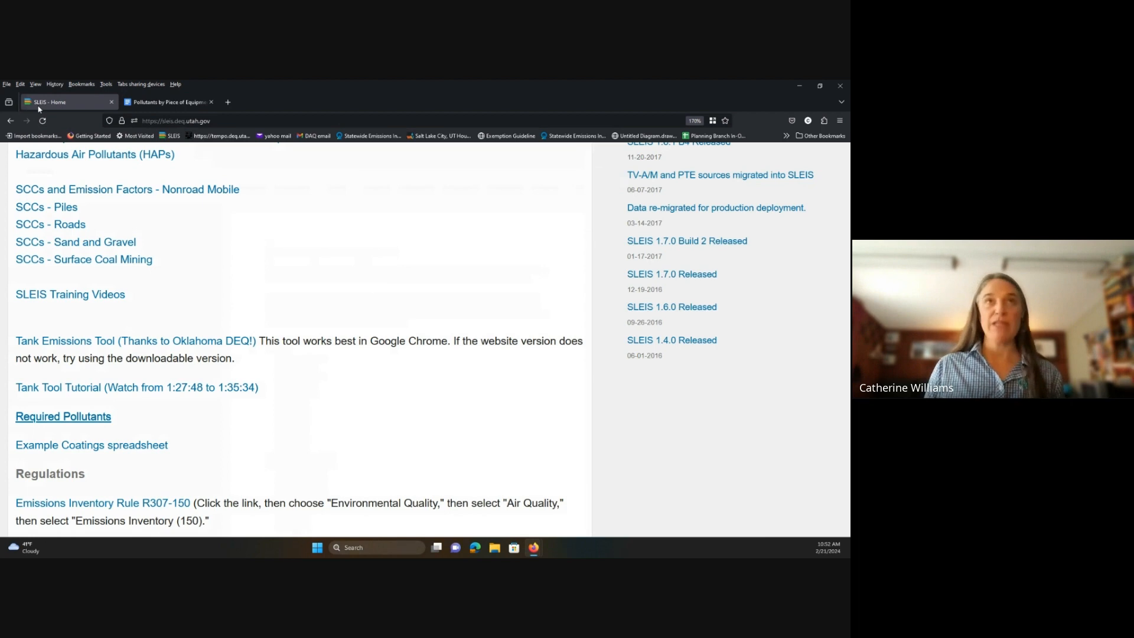
{"action": "key", "text": "super+Left"}
Put the pollutant reference document in its own window on the right half, beside SLEIS.
{"action": "left_click", "coordinate": [177, 103]}
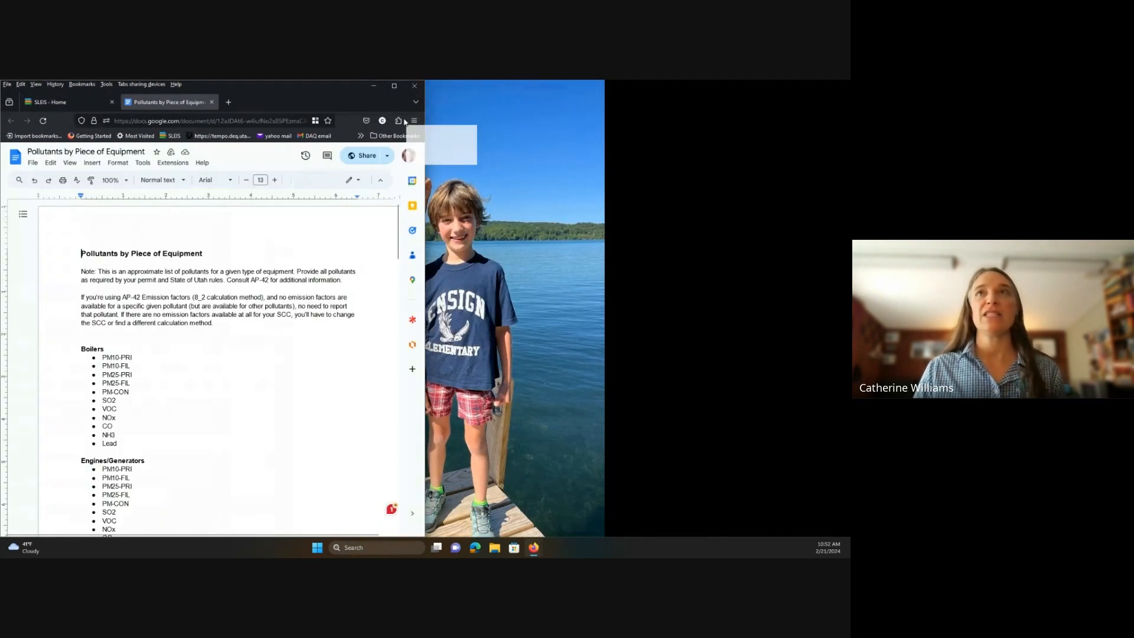
{"action": "left_click_drag", "start_coordinate": [405, 122], "coordinate": [504, 121]}
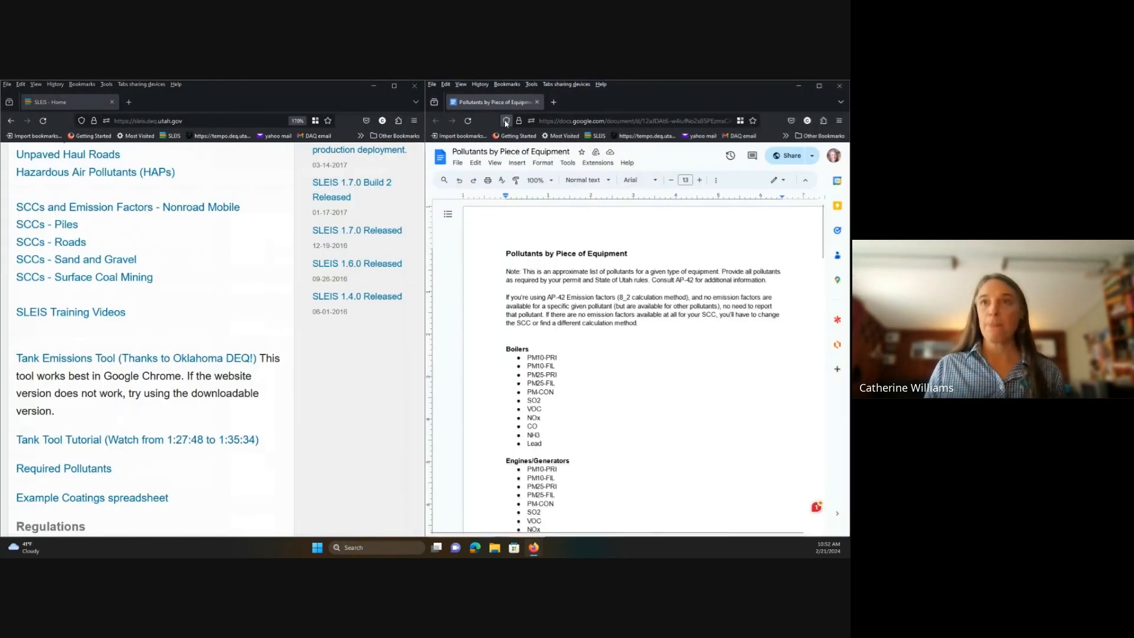
{"action": "scroll", "coordinate": [225, 273], "scroll_direction": "up", "scroll_amount": 10}
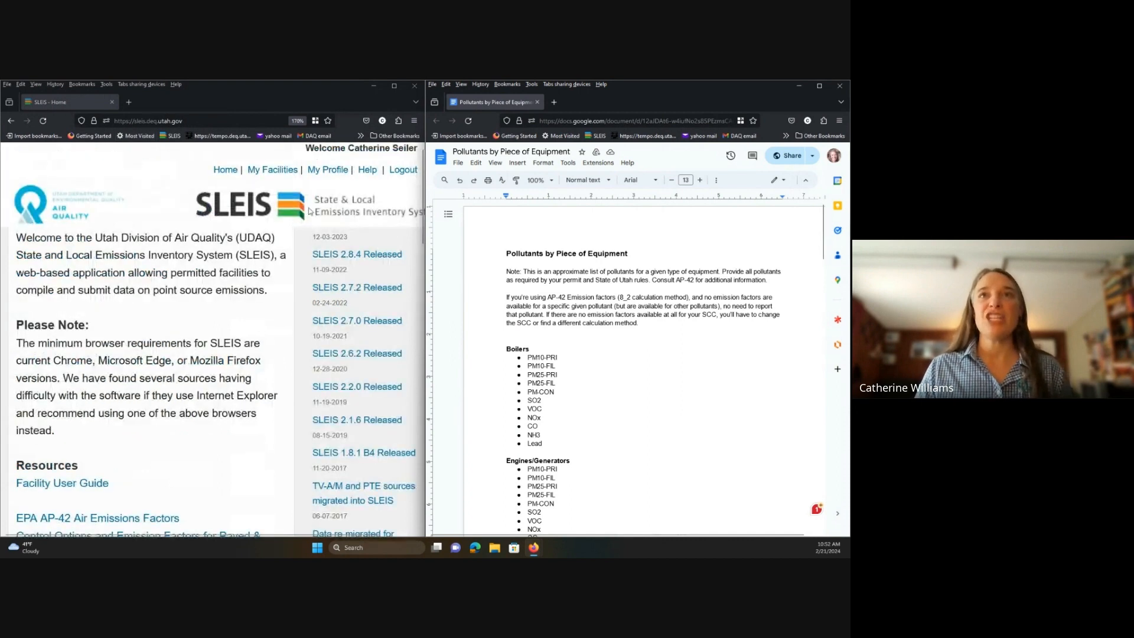
Go from My Facilities to the test facility's report and show Process 1's emissions.
{"action": "left_click", "coordinate": [272, 169]}
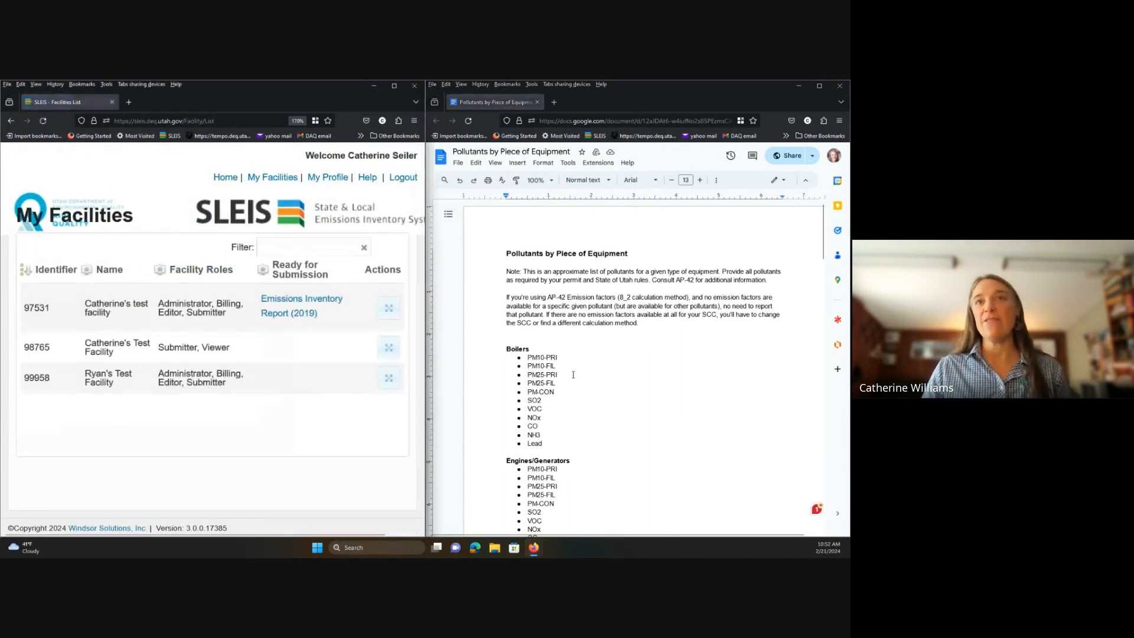
{"action": "left_click", "coordinate": [389, 308]}
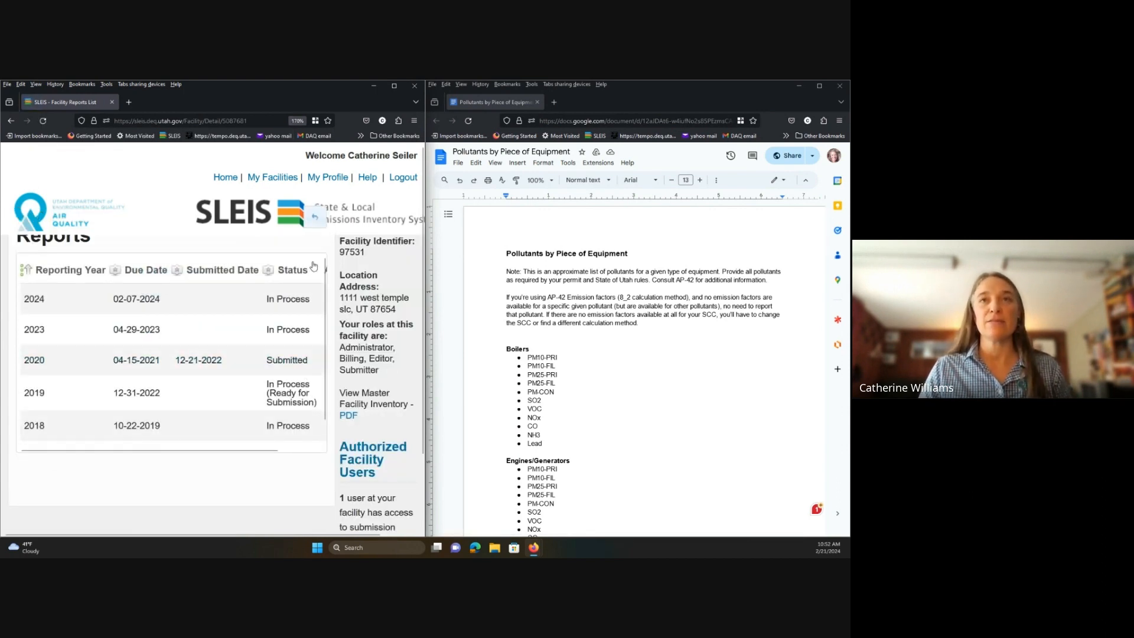
{"action": "left_click", "coordinate": [302, 450]}
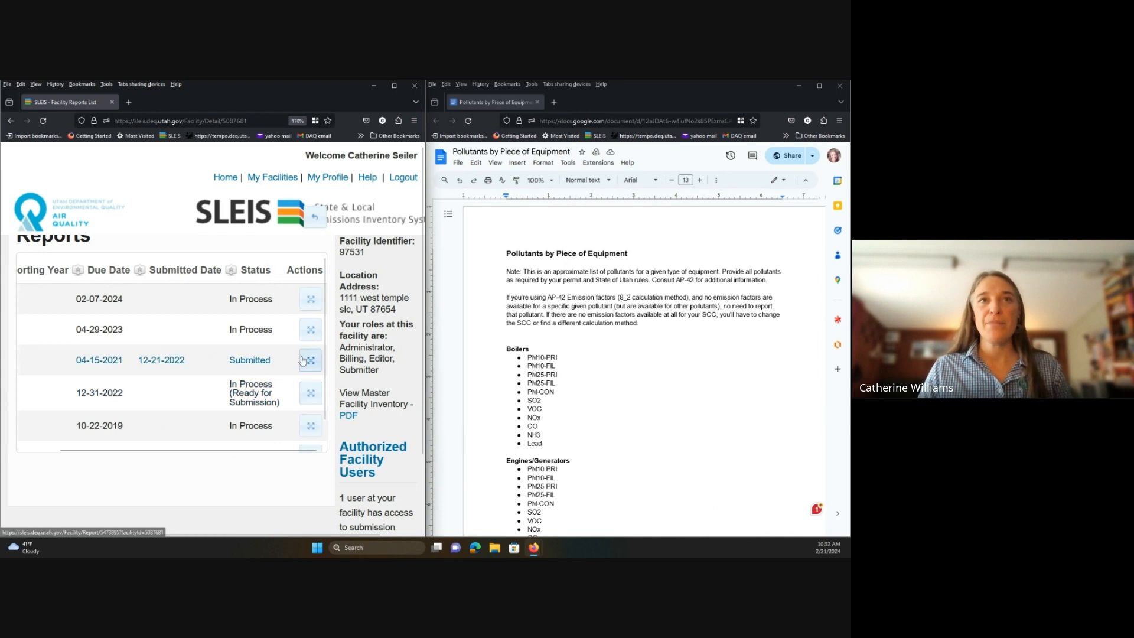
{"action": "left_click", "coordinate": [311, 329]}
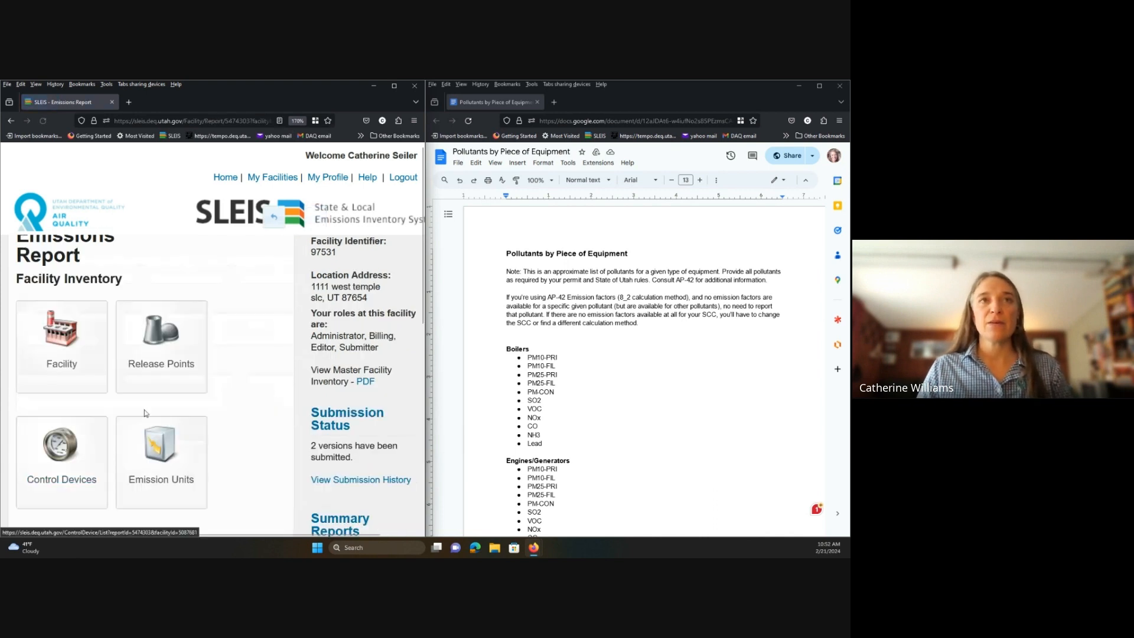
{"action": "scroll", "coordinate": [89, 354], "scroll_direction": "down", "scroll_amount": 5}
{"action": "left_click", "coordinate": [84, 346]}
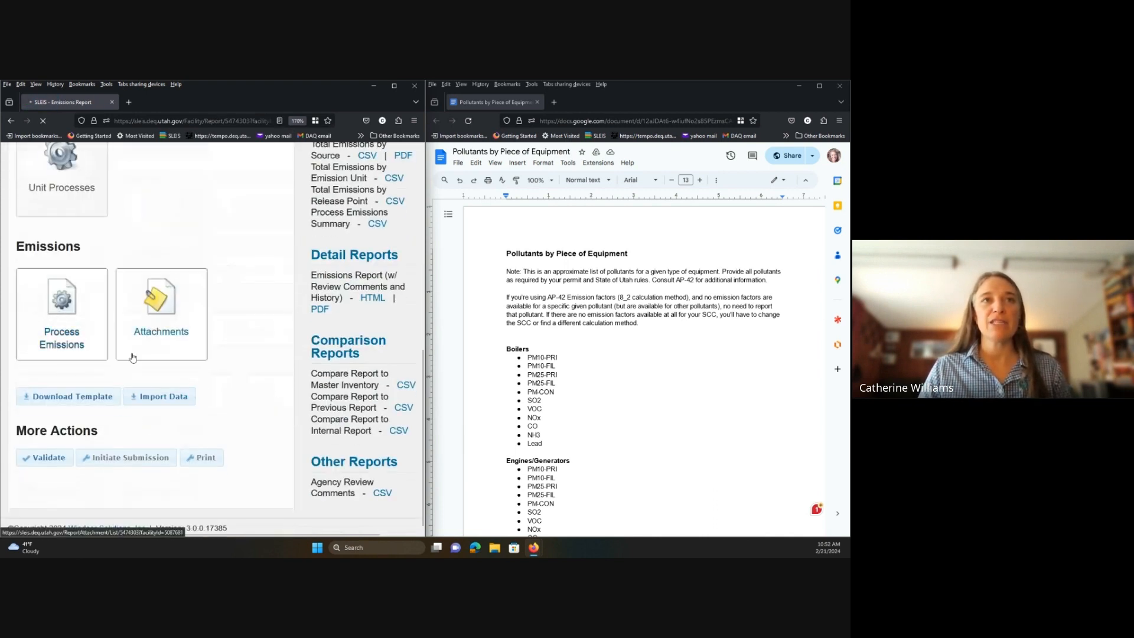
{"action": "left_click", "coordinate": [309, 369]}
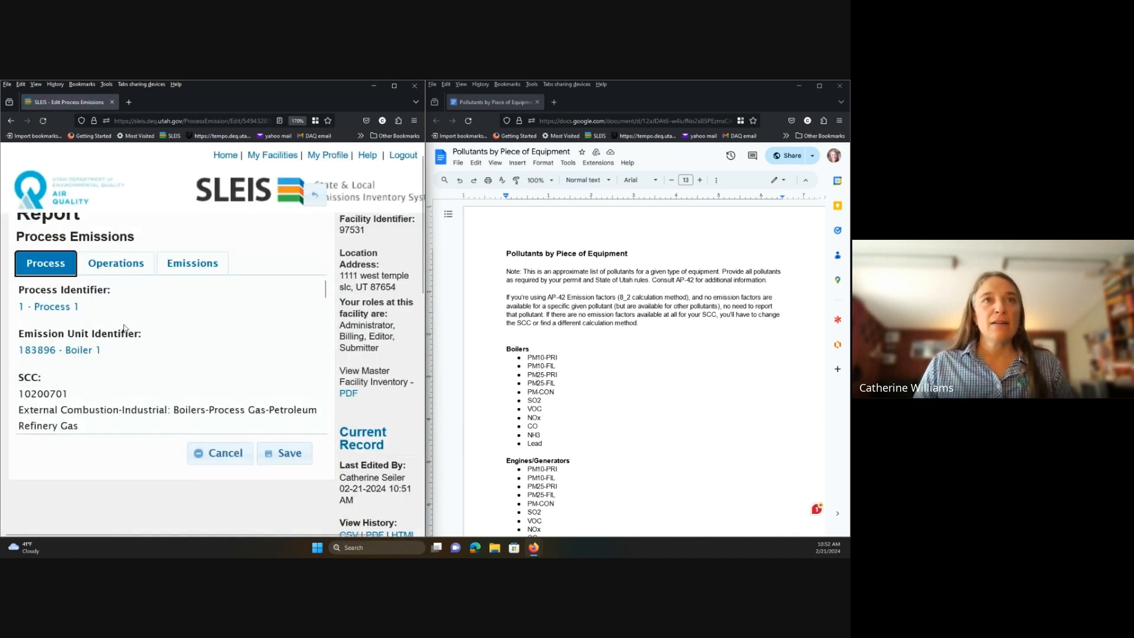
{"action": "left_click", "coordinate": [192, 285]}
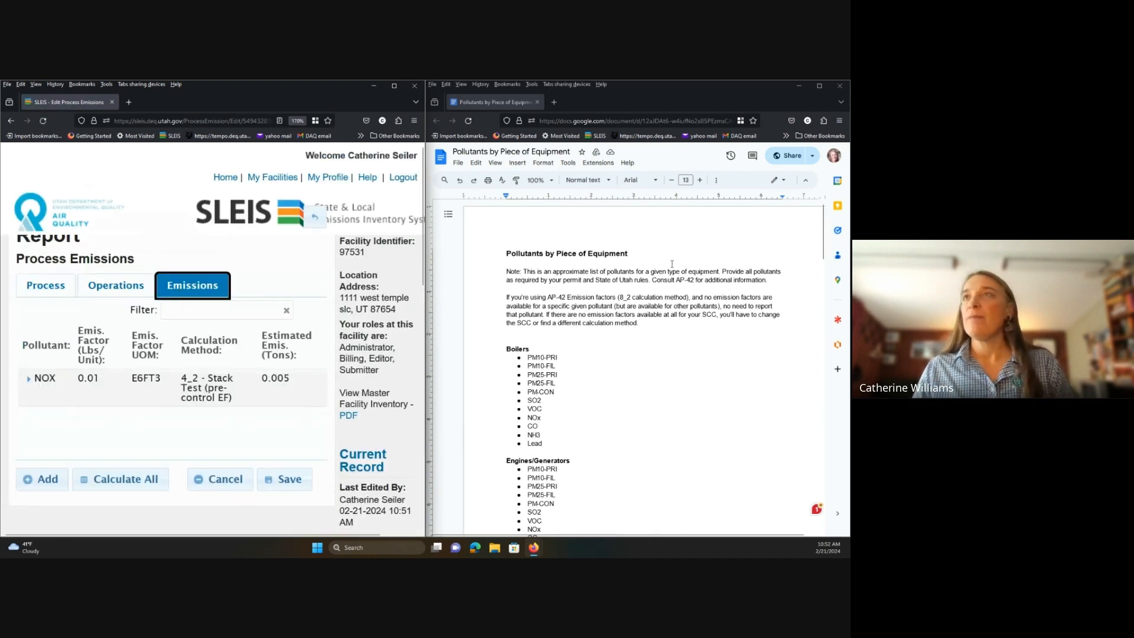
Zoom the guide to 125% and highlight the Boilers pollutant list, PM10-PRI through Lead.
{"action": "left_click", "coordinate": [549, 180]}
{"action": "left_click", "coordinate": [541, 276]}
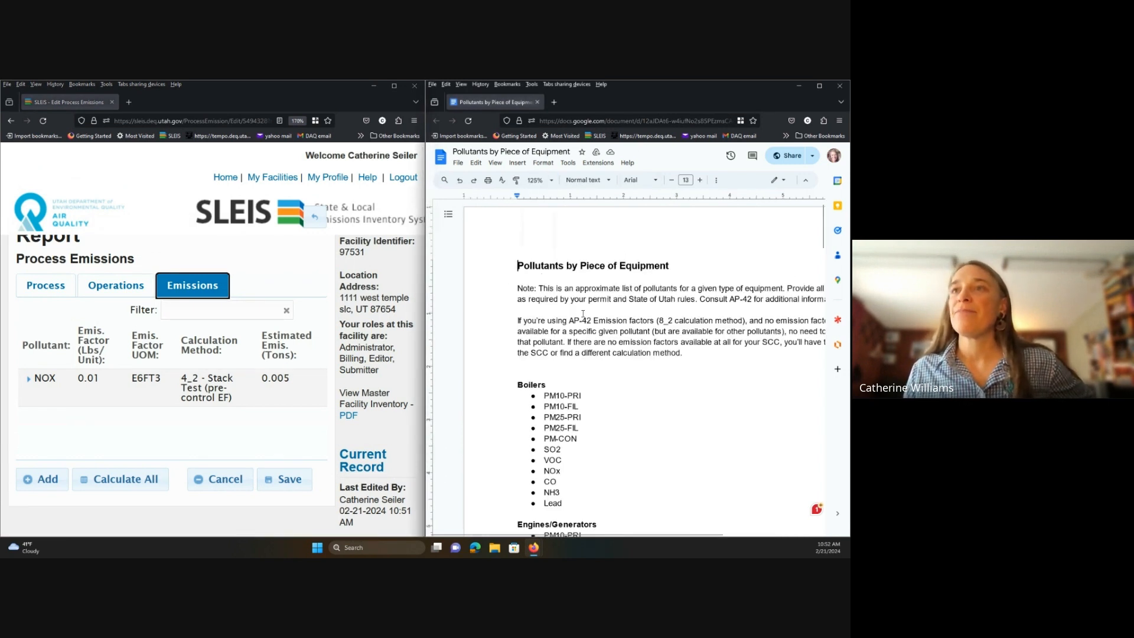
{"action": "scroll", "coordinate": [583, 314], "scroll_direction": "down", "scroll_amount": 3}
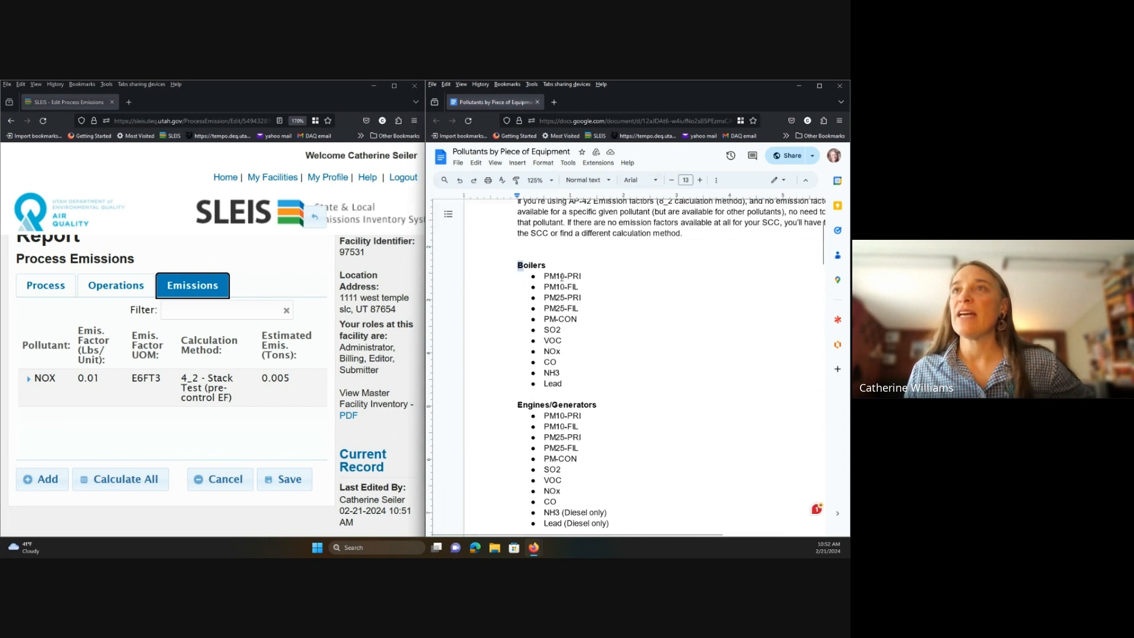
{"action": "left_click_drag", "start_coordinate": [517, 265], "coordinate": [578, 383]}
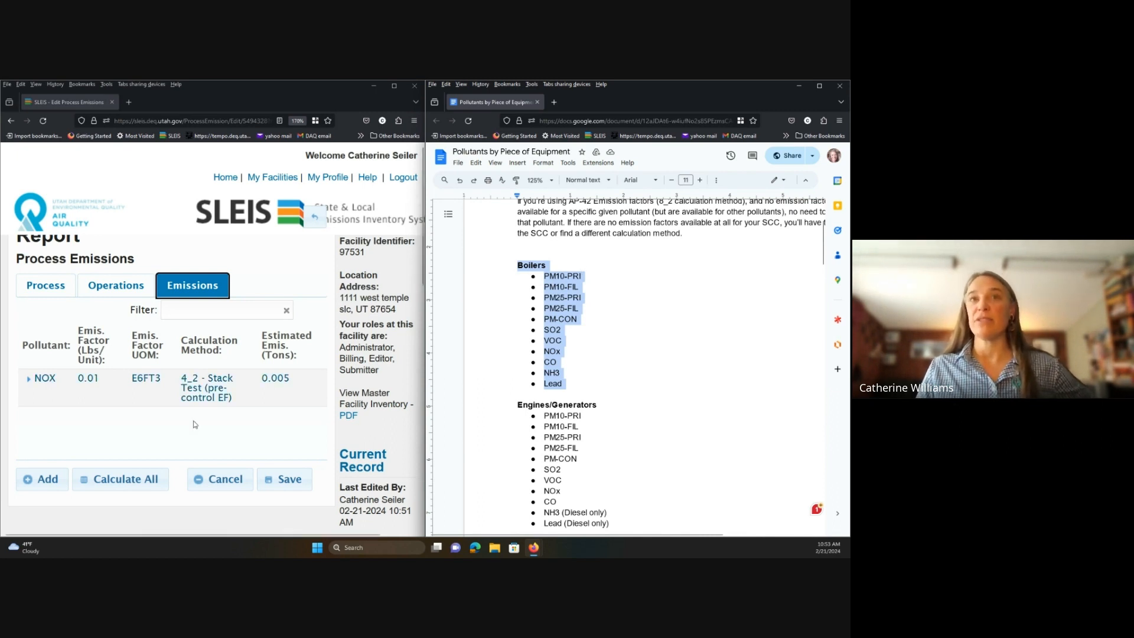
{"action": "scroll", "coordinate": [241, 424], "scroll_direction": "down", "scroll_amount": 2}
{"action": "scroll", "coordinate": [241, 424], "scroll_direction": "down", "scroll_amount": 4}
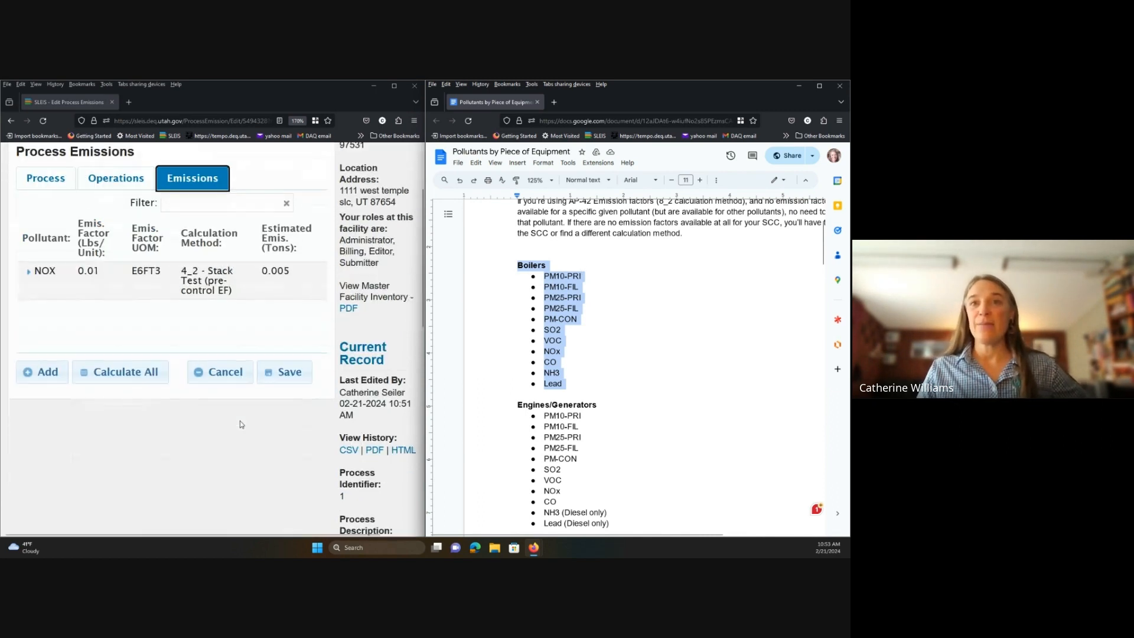
{"action": "scroll", "coordinate": [356, 498], "scroll_direction": "down", "scroll_amount": 2}
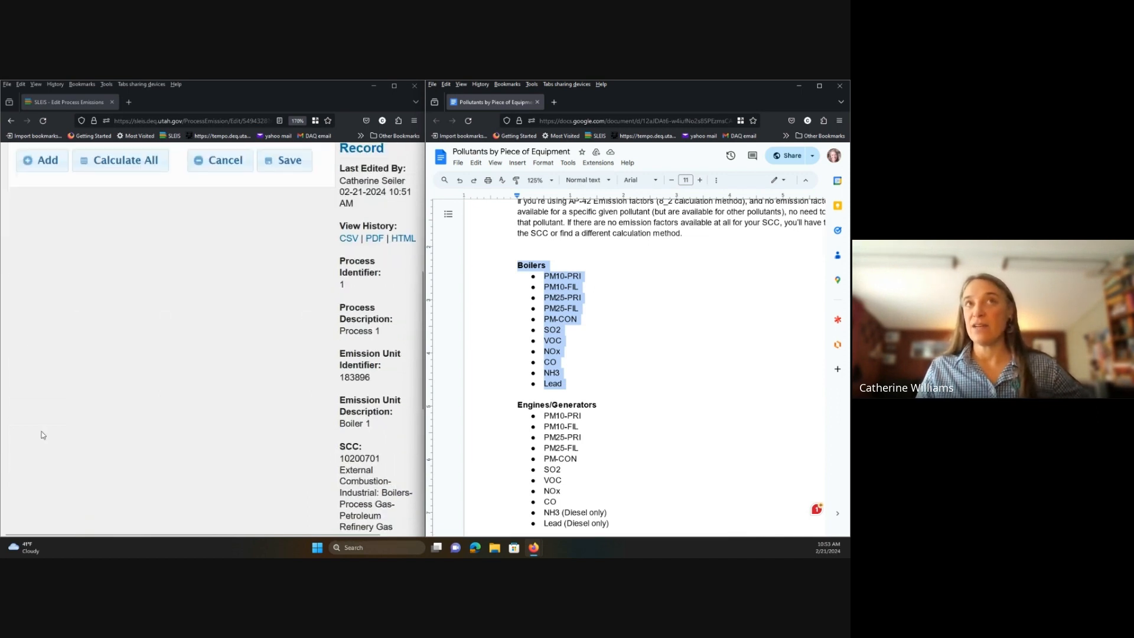
{"action": "scroll", "coordinate": [113, 396], "scroll_direction": "up", "scroll_amount": 8}
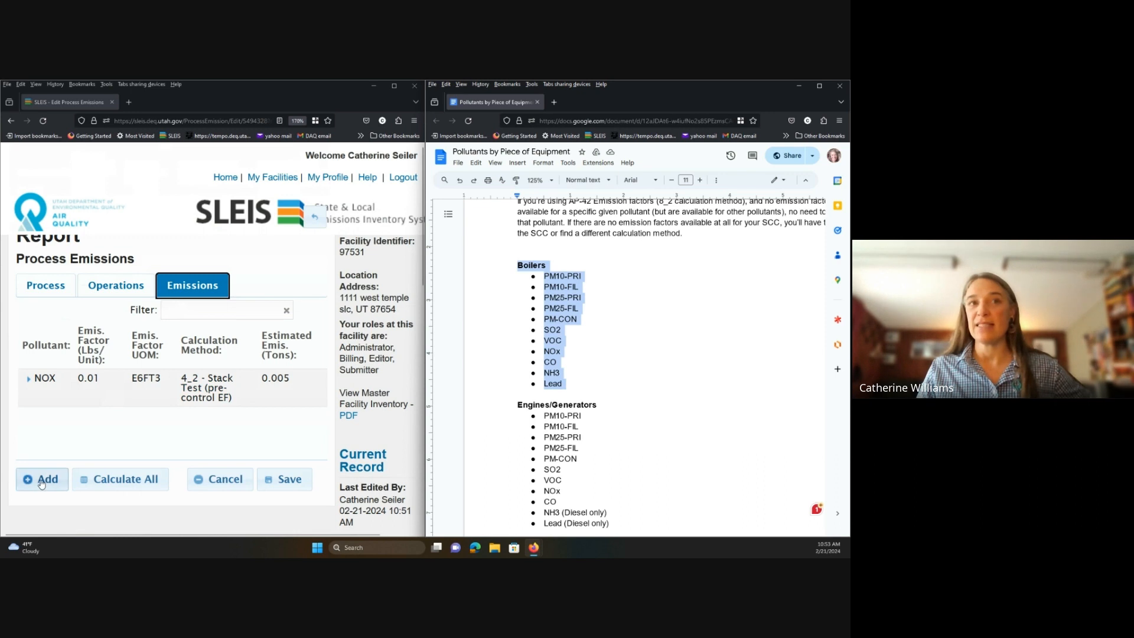
Start a new emission entry with PM10-PRI as the pollutant, zooming SLEIS out to 150%.
{"action": "left_click", "coordinate": [42, 480]}
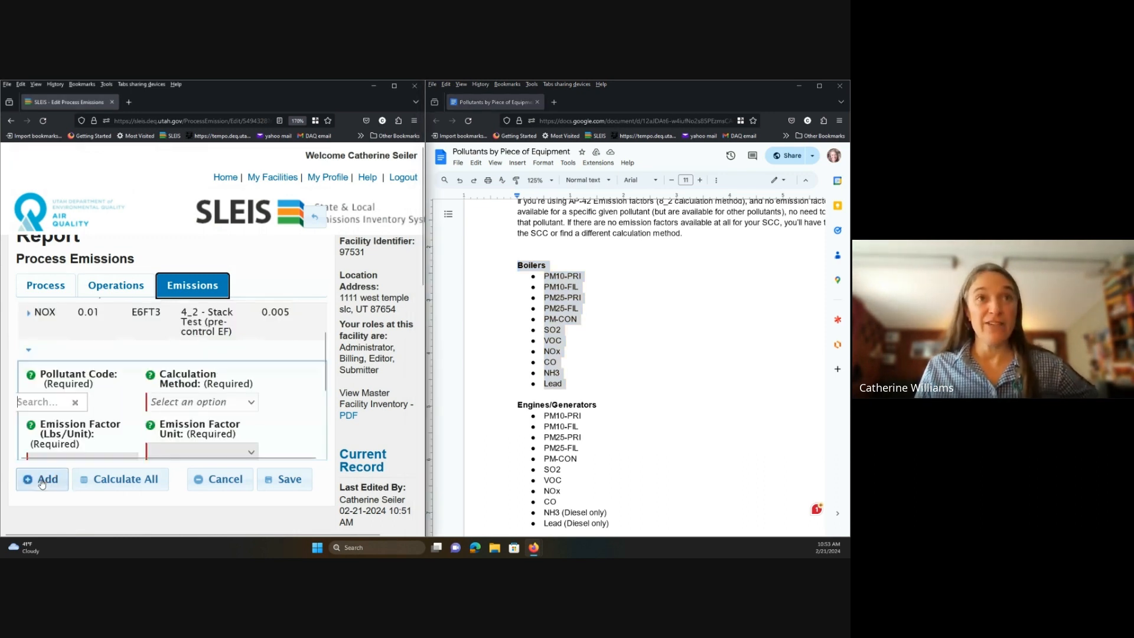
{"action": "left_click", "coordinate": [131, 171]}
{"action": "key", "text": "ctrl+minus"}
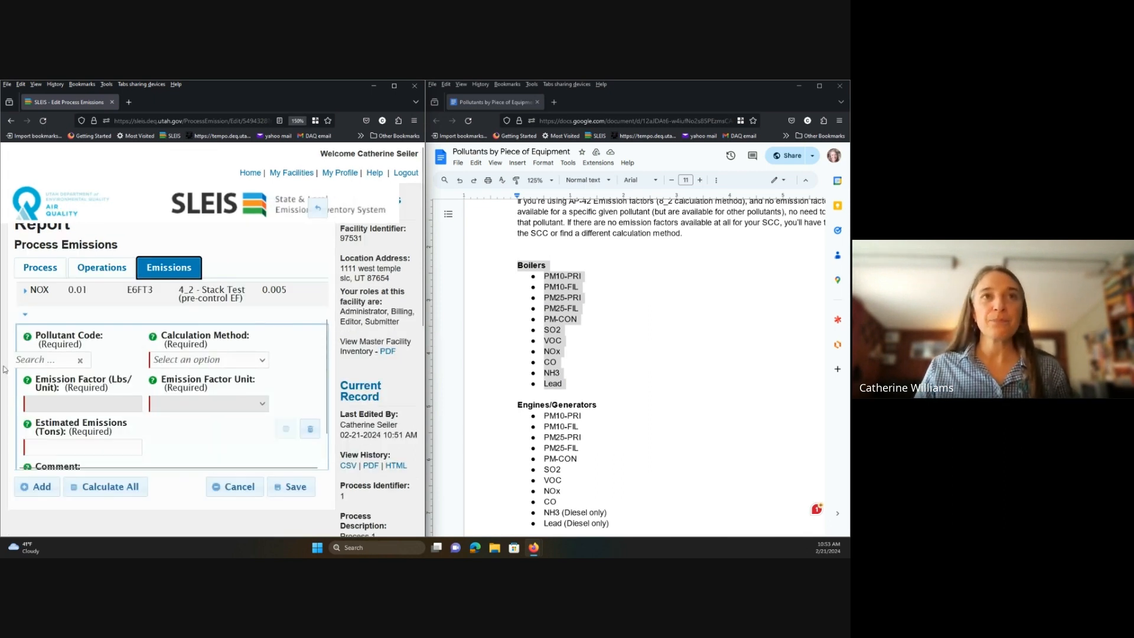
{"action": "left_click", "coordinate": [30, 360]}
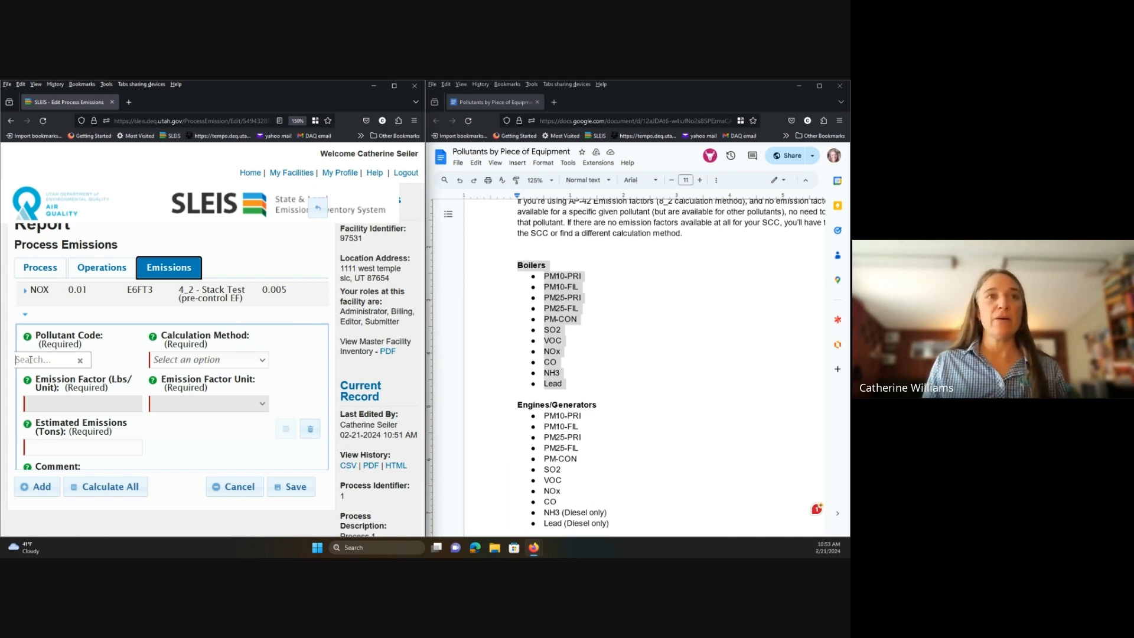
{"action": "type", "text": "pm"}
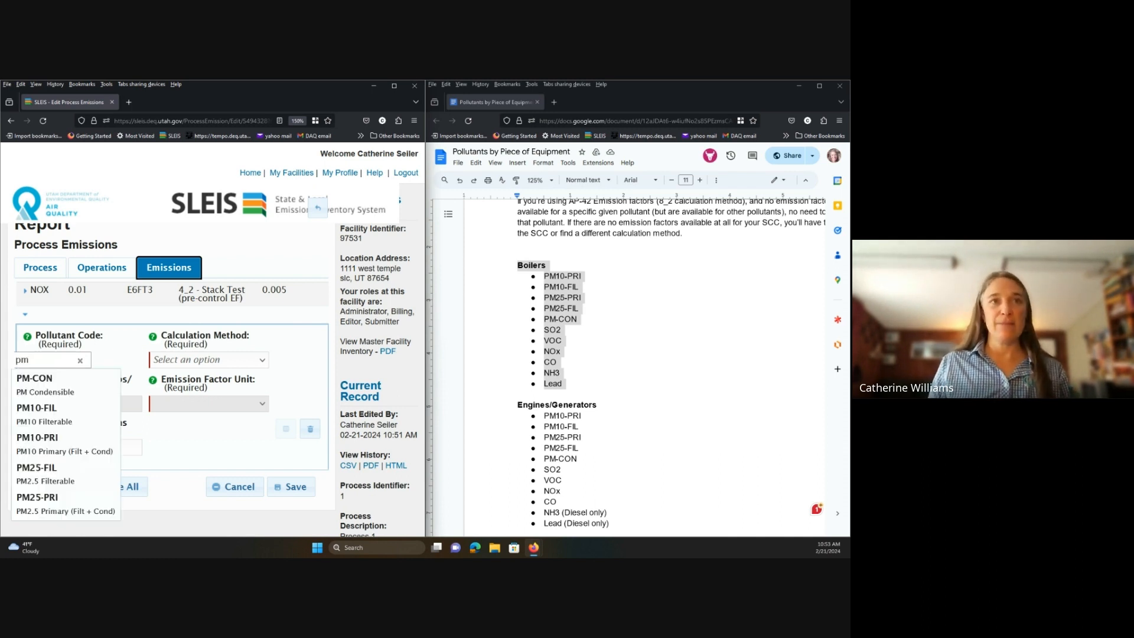
{"action": "left_click", "coordinate": [54, 448]}
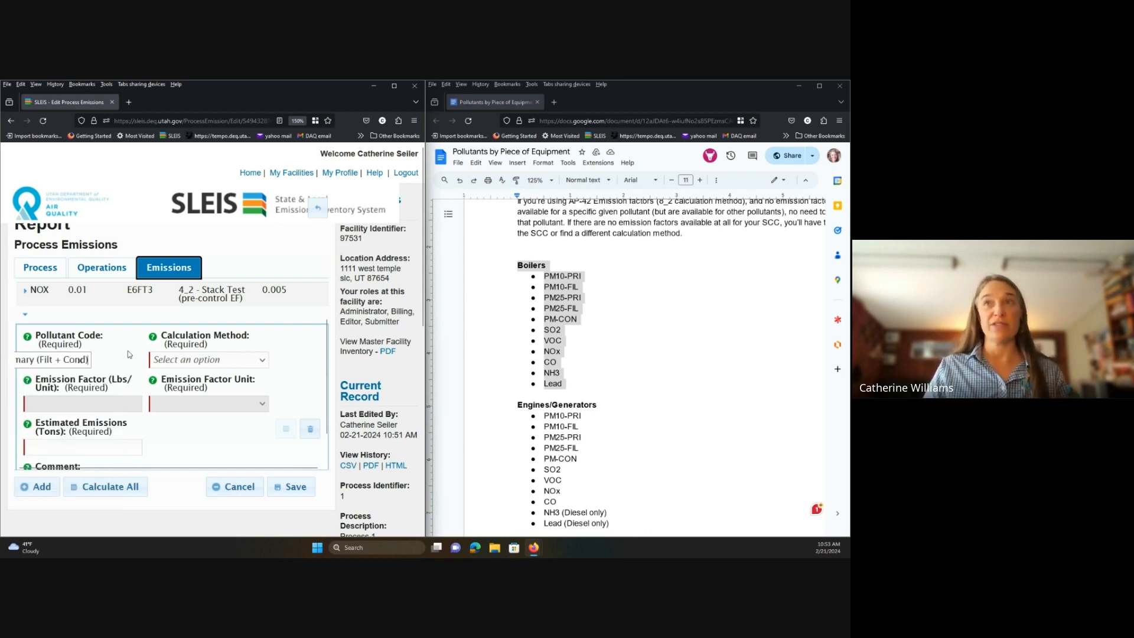
Apply the EPA WebFIRE pre-control UDAQ 7.6 factor to PM10-PRI, then add another blank entry.
{"action": "left_click", "coordinate": [263, 361]}
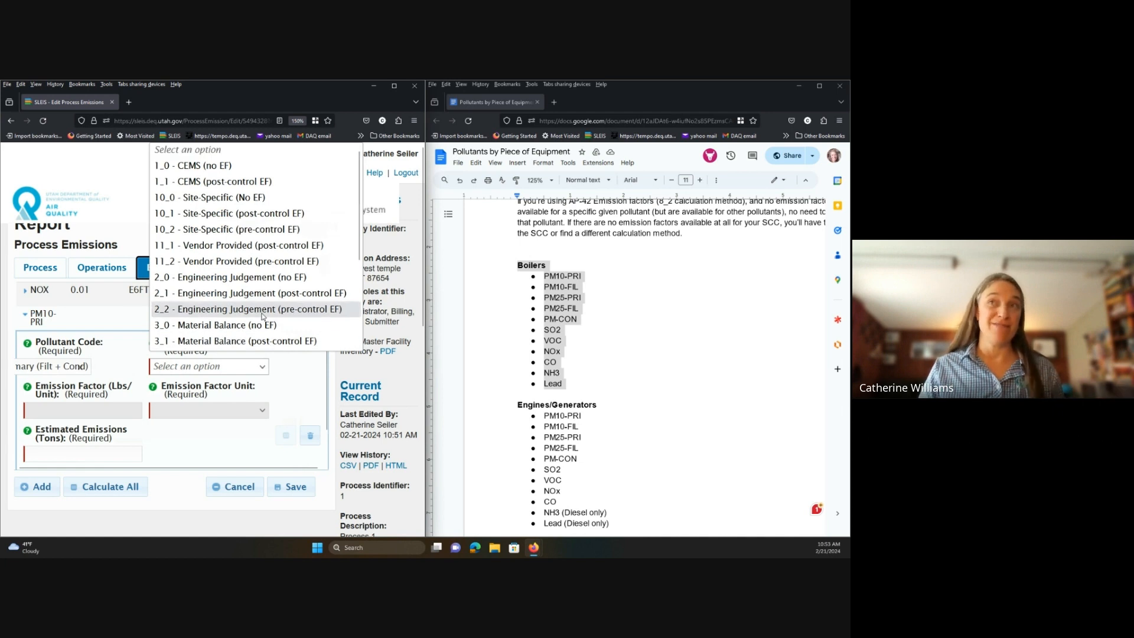
{"action": "scroll", "coordinate": [263, 315], "scroll_direction": "down", "scroll_amount": 3}
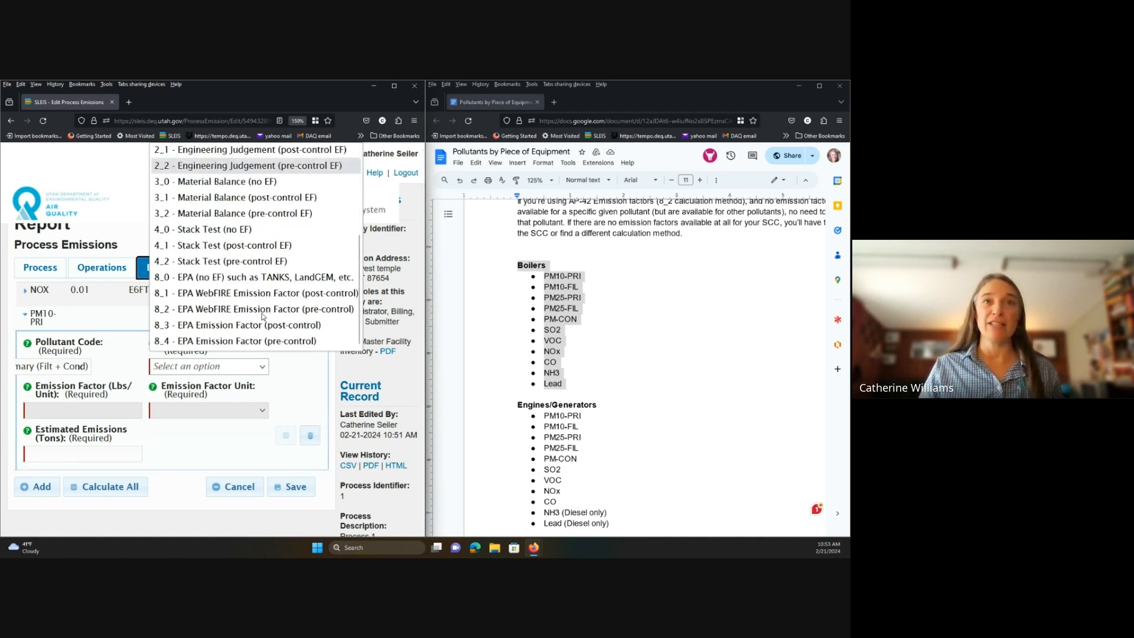
{"action": "left_click", "coordinate": [194, 312]}
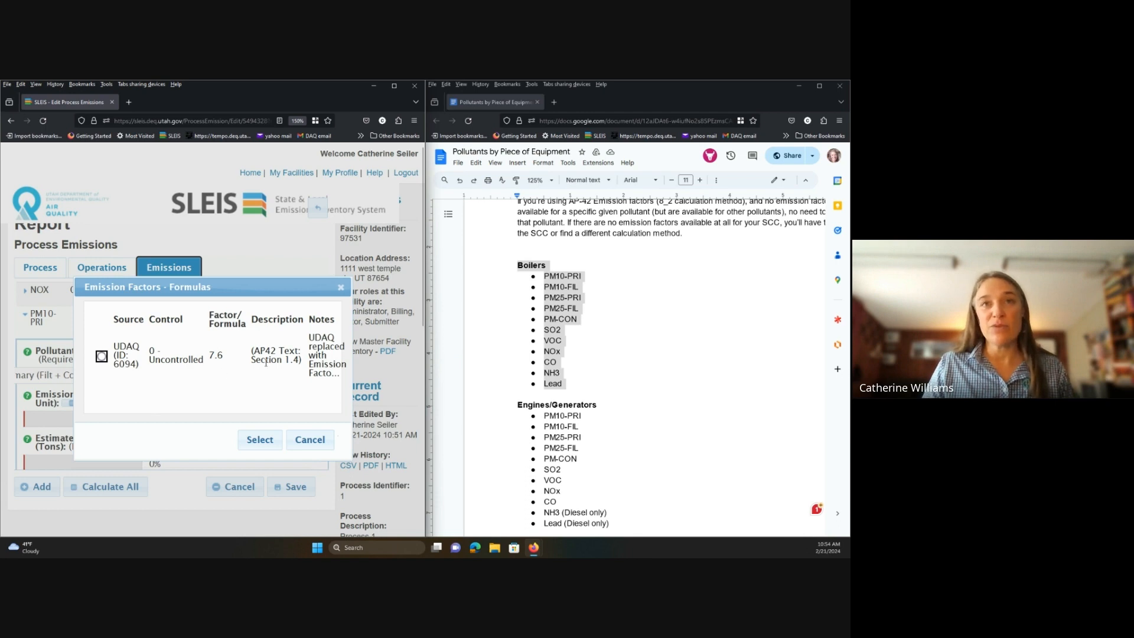
{"action": "left_click", "coordinate": [102, 356]}
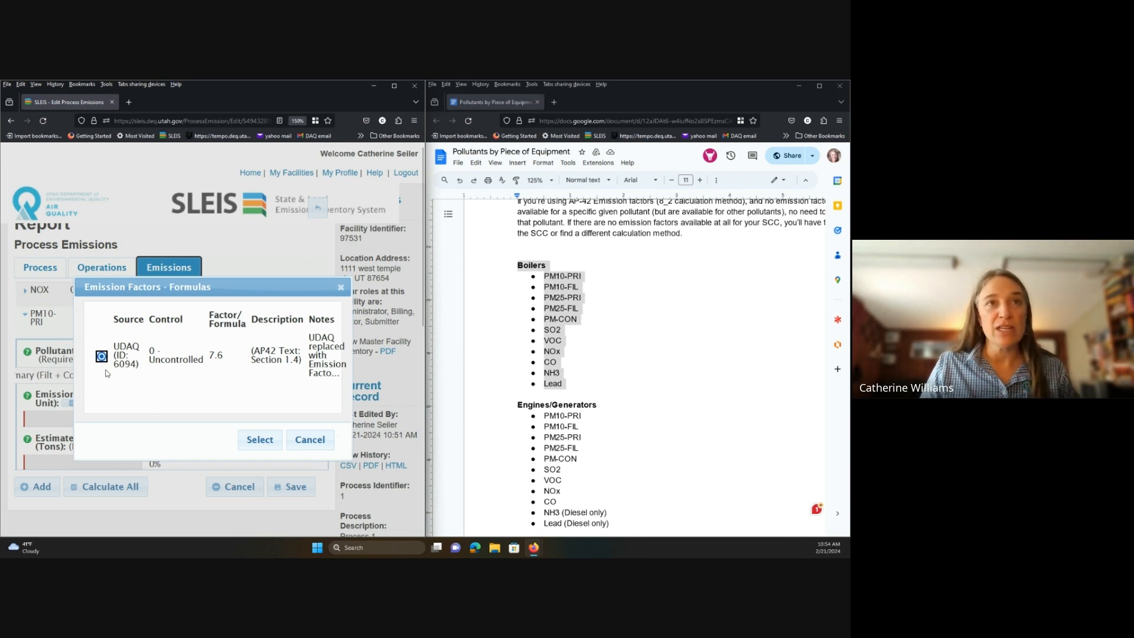
{"action": "left_click", "coordinate": [260, 439]}
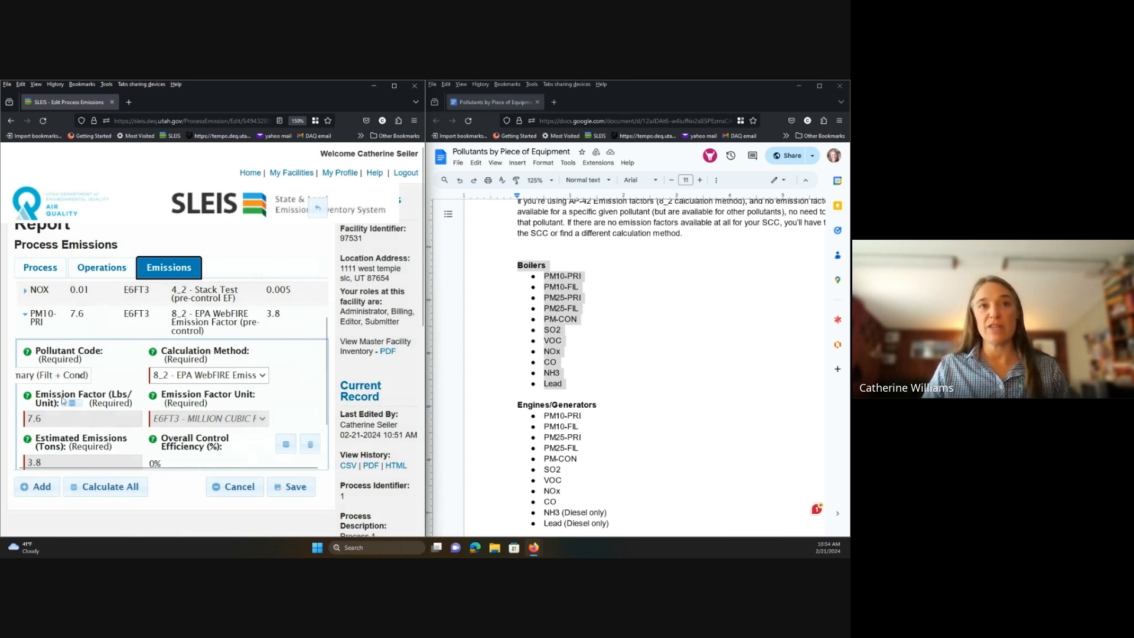
{"action": "scroll", "coordinate": [53, 407], "scroll_direction": "down", "scroll_amount": 2}
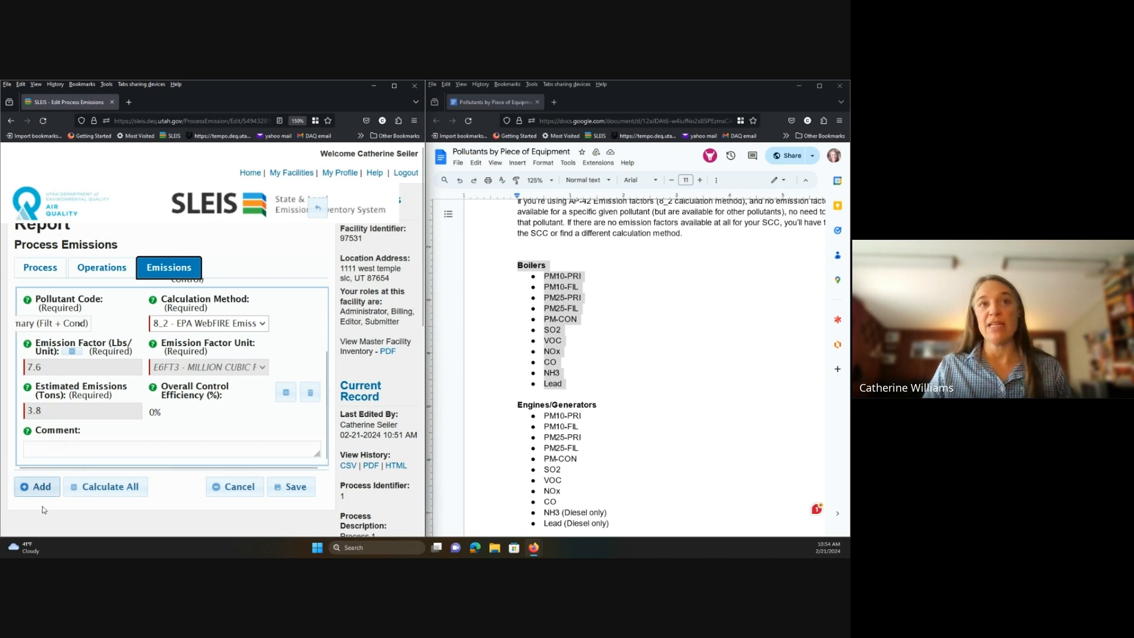
{"action": "left_click", "coordinate": [31, 489]}
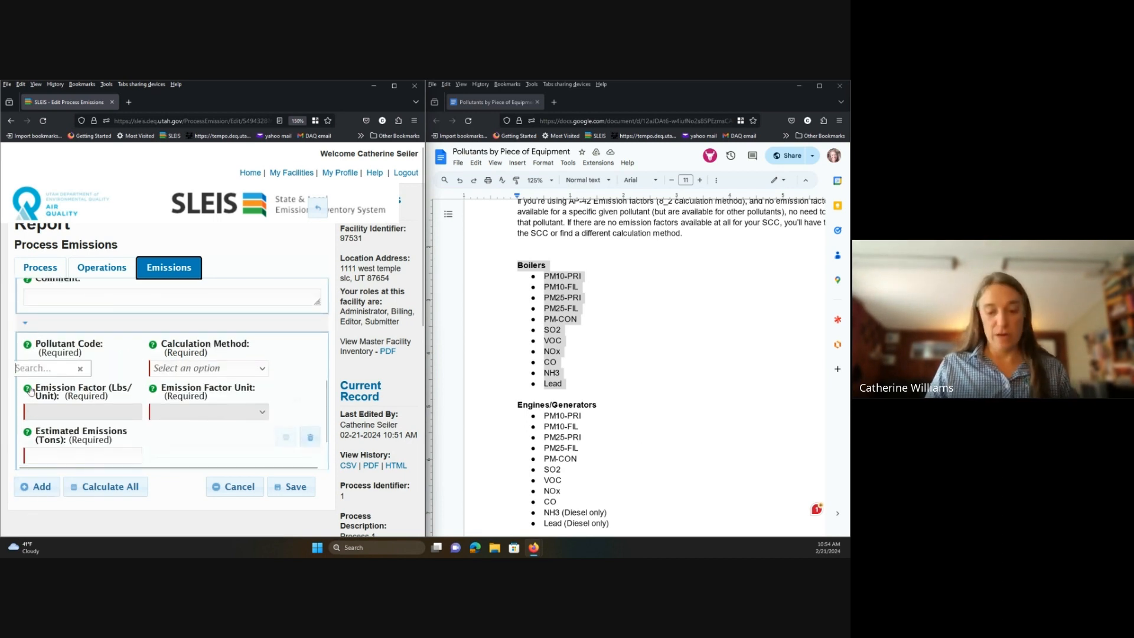
Set the new entry to PM10-FIL with the UDAQ 1.9 WebFIRE factor (0.95 tons).
{"action": "type", "text": "p"}
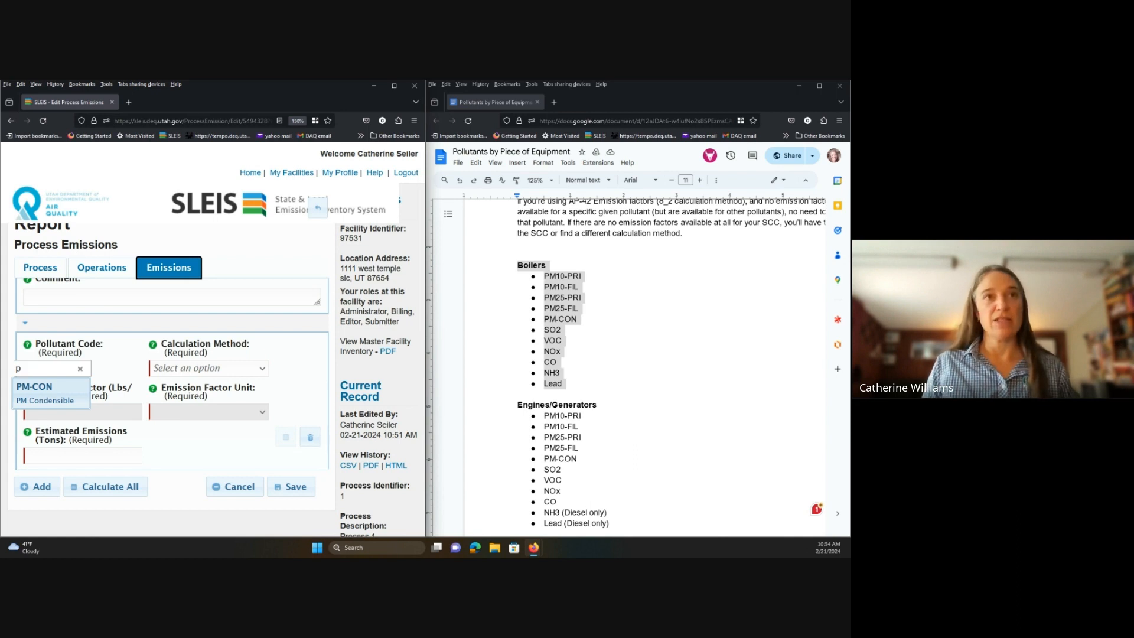
{"action": "type", "text": "mm"}
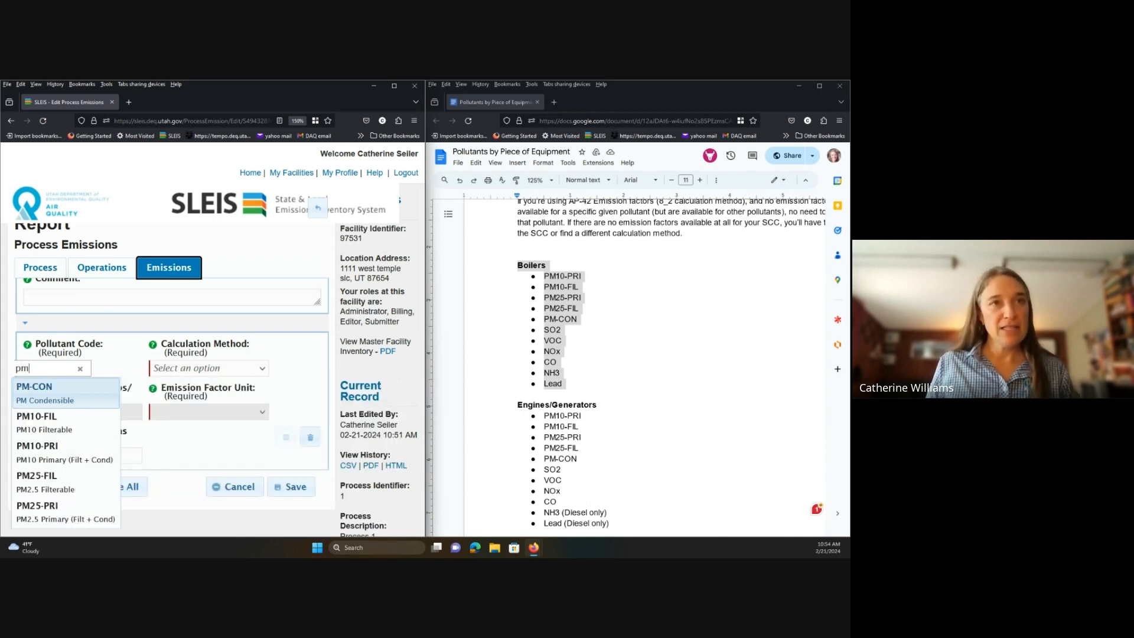
{"action": "left_click", "coordinate": [98, 422]}
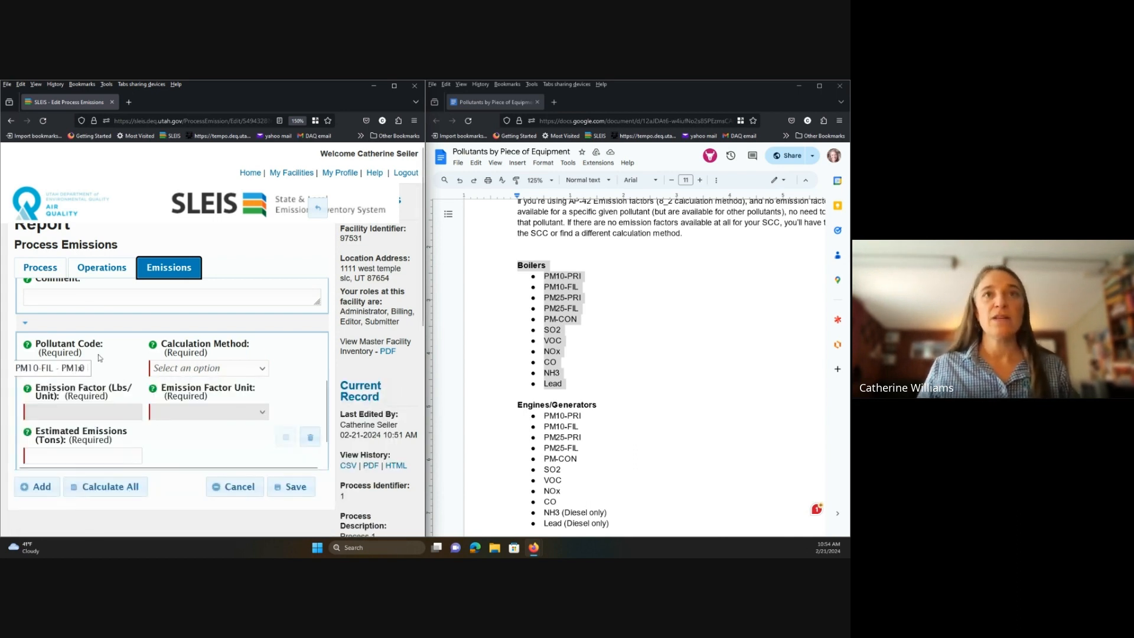
{"action": "left_click", "coordinate": [261, 368]}
{"action": "scroll", "coordinate": [238, 318], "scroll_direction": "down", "scroll_amount": 5}
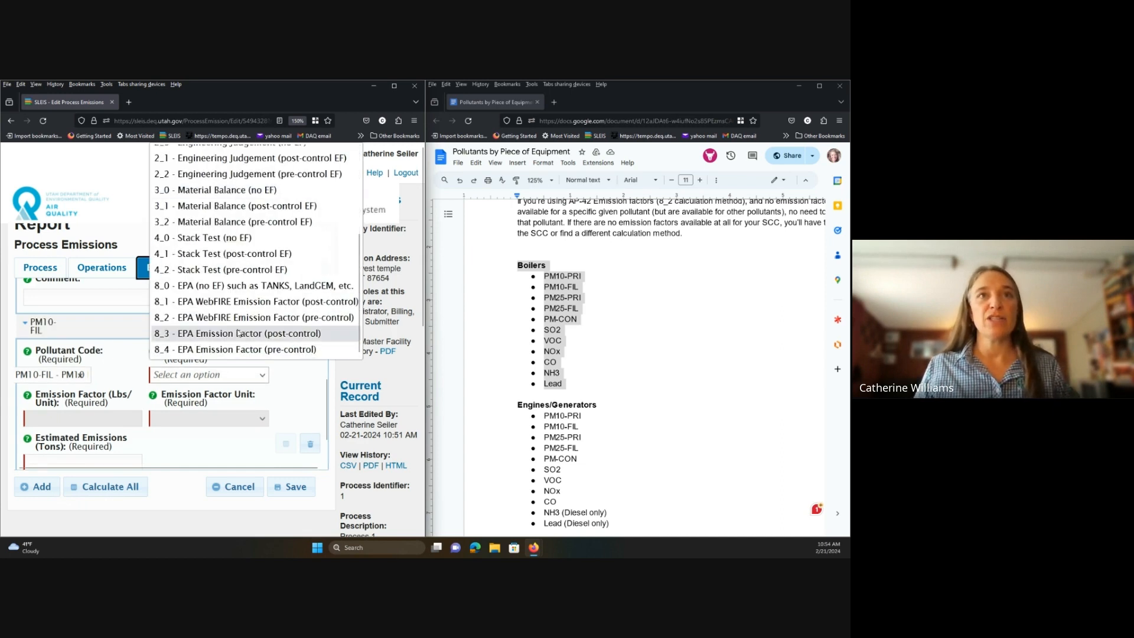
{"action": "left_click", "coordinate": [233, 330]}
{"action": "left_click", "coordinate": [102, 356]}
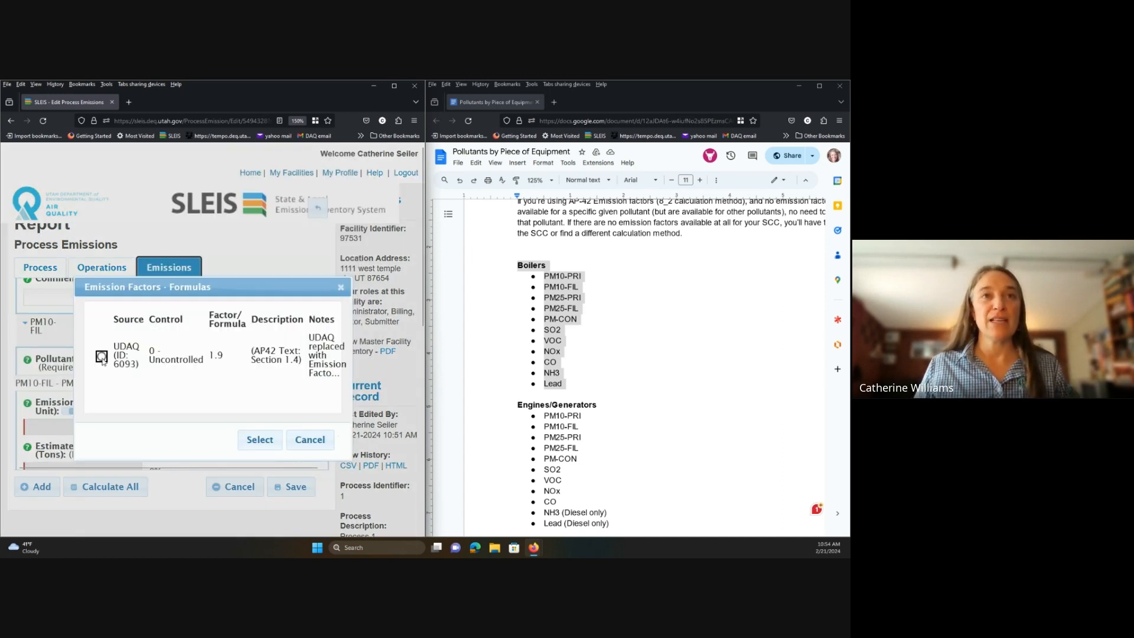
{"action": "left_click", "coordinate": [252, 448]}
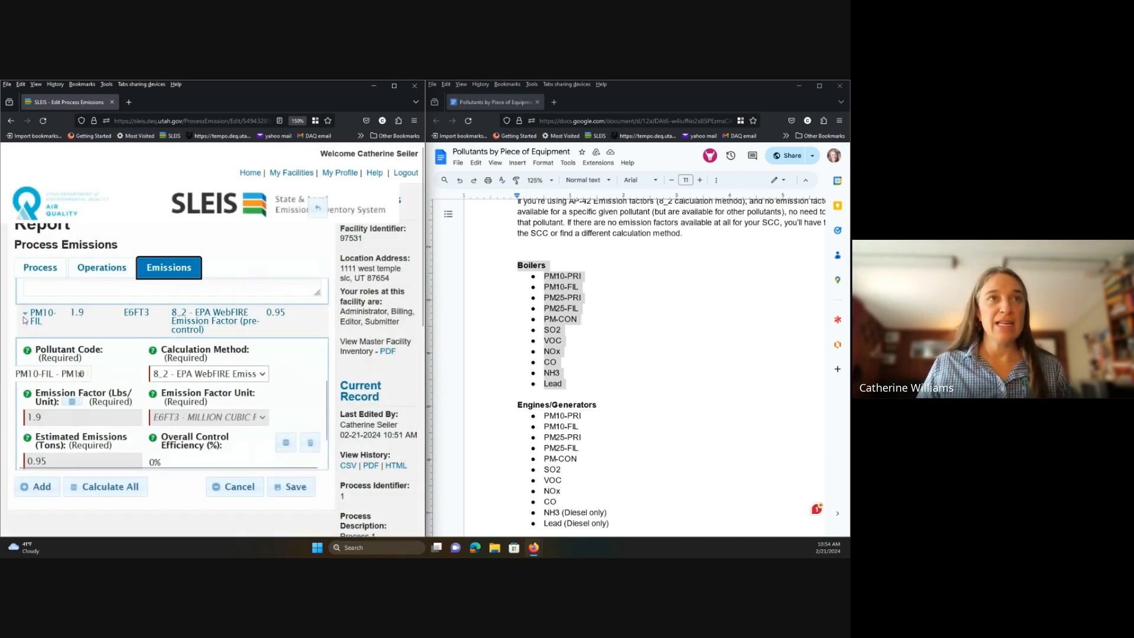
{"action": "left_click", "coordinate": [25, 317]}
{"action": "scroll", "coordinate": [30, 334], "scroll_direction": "down", "scroll_amount": 3}
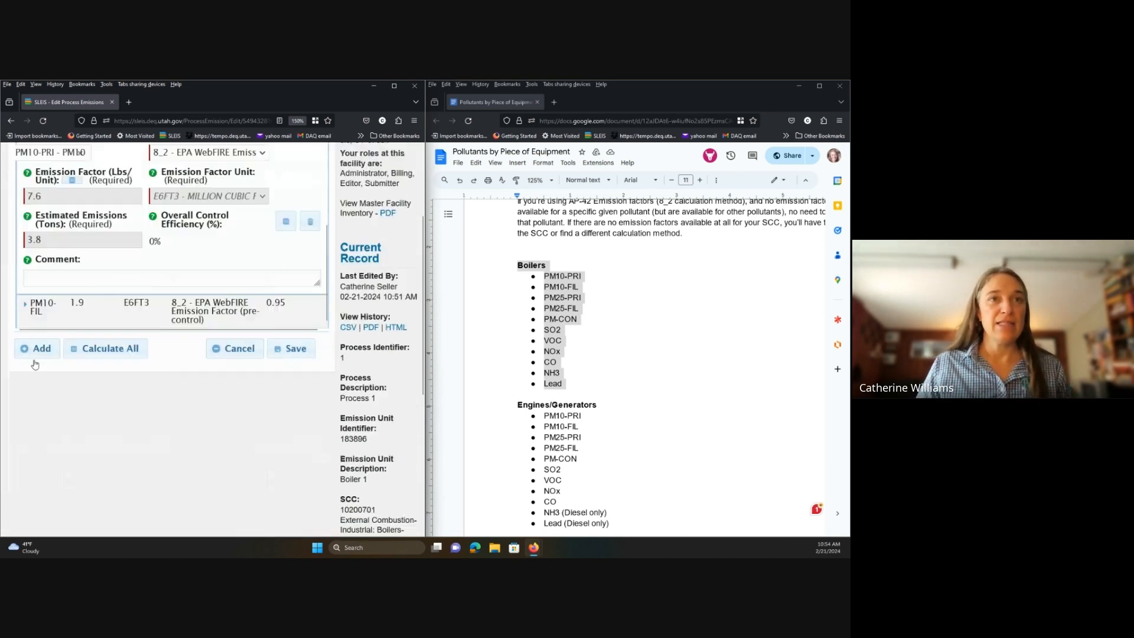
Add a PM25-PRI emission with the 8_2 WebFIRE UDAQ 7.6 factor (3.8 tons).
{"action": "left_click", "coordinate": [37, 348]}
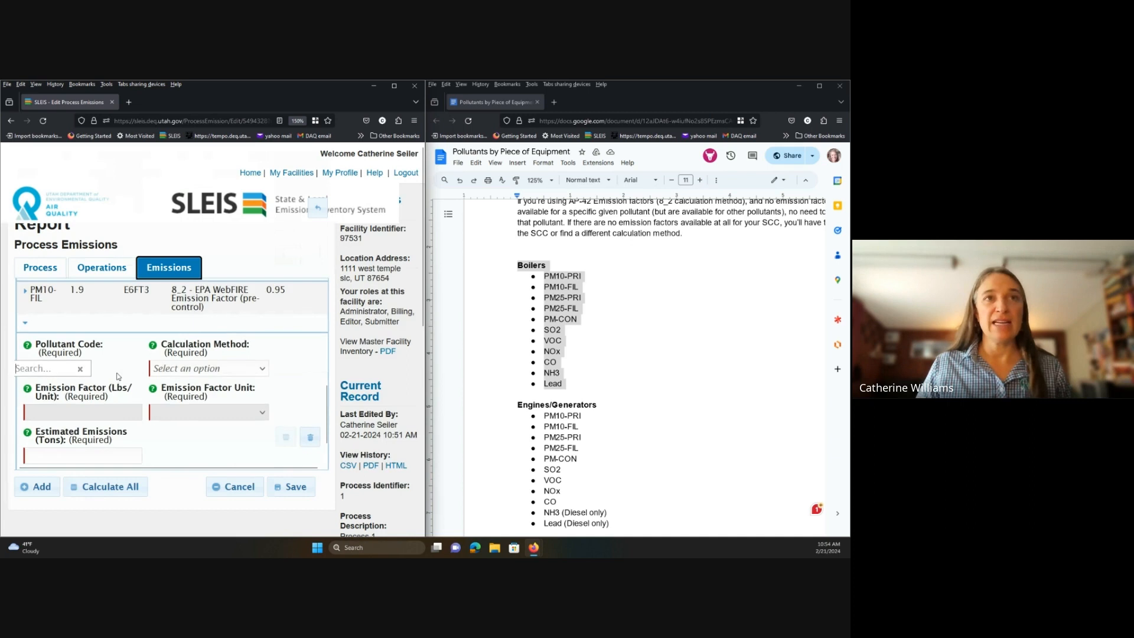
{"action": "left_click", "coordinate": [53, 368]}
{"action": "type", "text": "pm"}
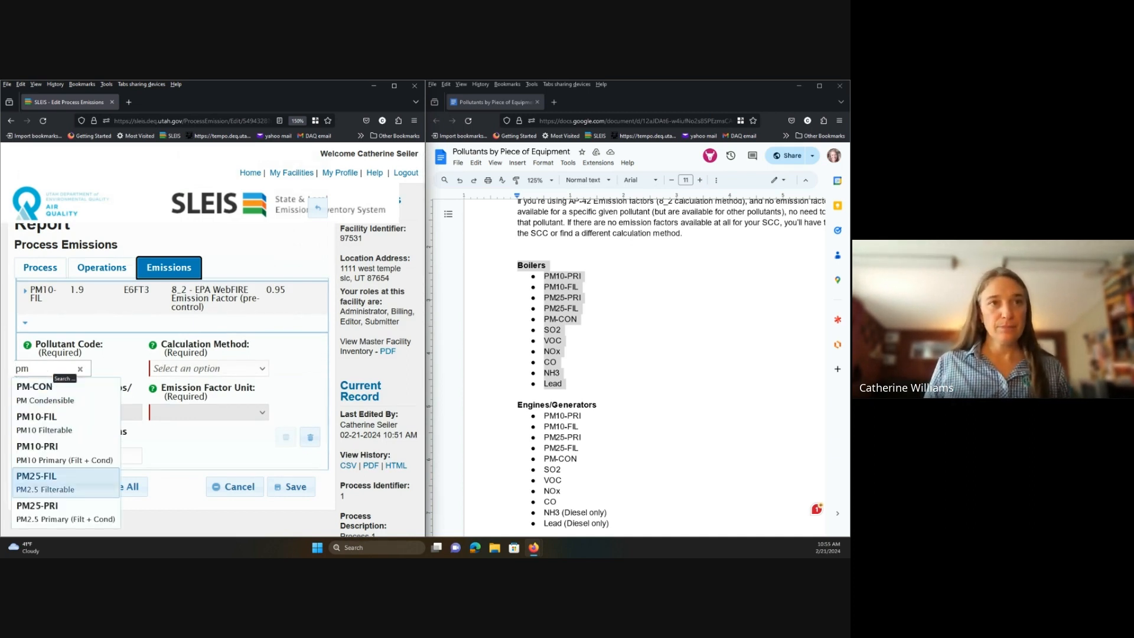
{"action": "left_click", "coordinate": [53, 512]}
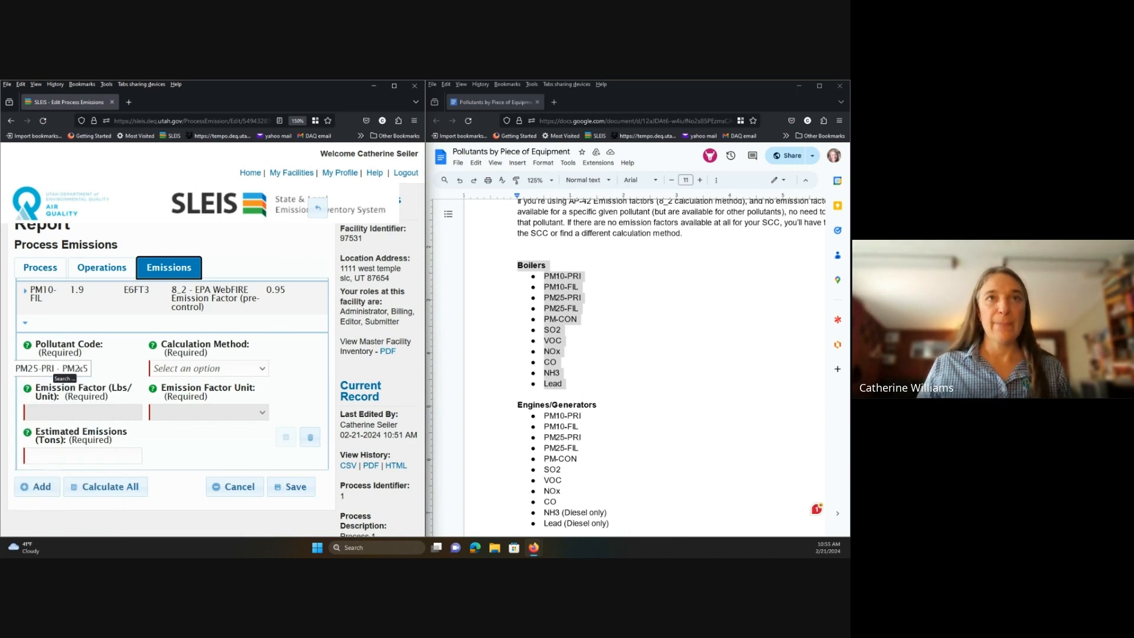
{"action": "left_click", "coordinate": [248, 370]}
{"action": "scroll", "coordinate": [236, 296], "scroll_direction": "down", "scroll_amount": 3}
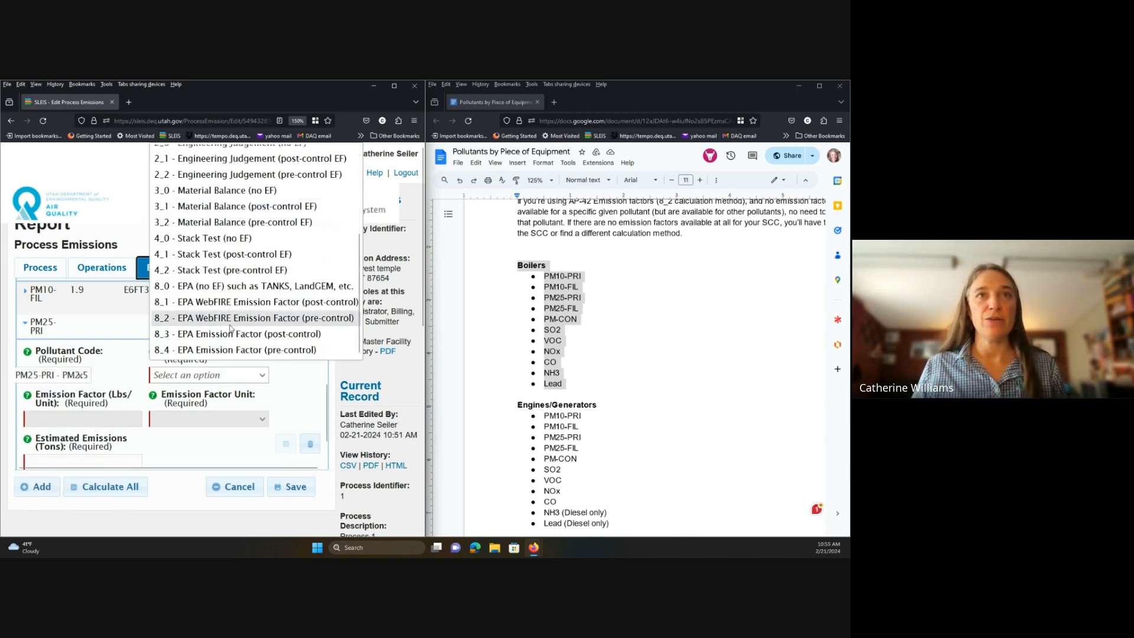
{"action": "left_click", "coordinate": [231, 321]}
{"action": "left_click", "coordinate": [102, 357]}
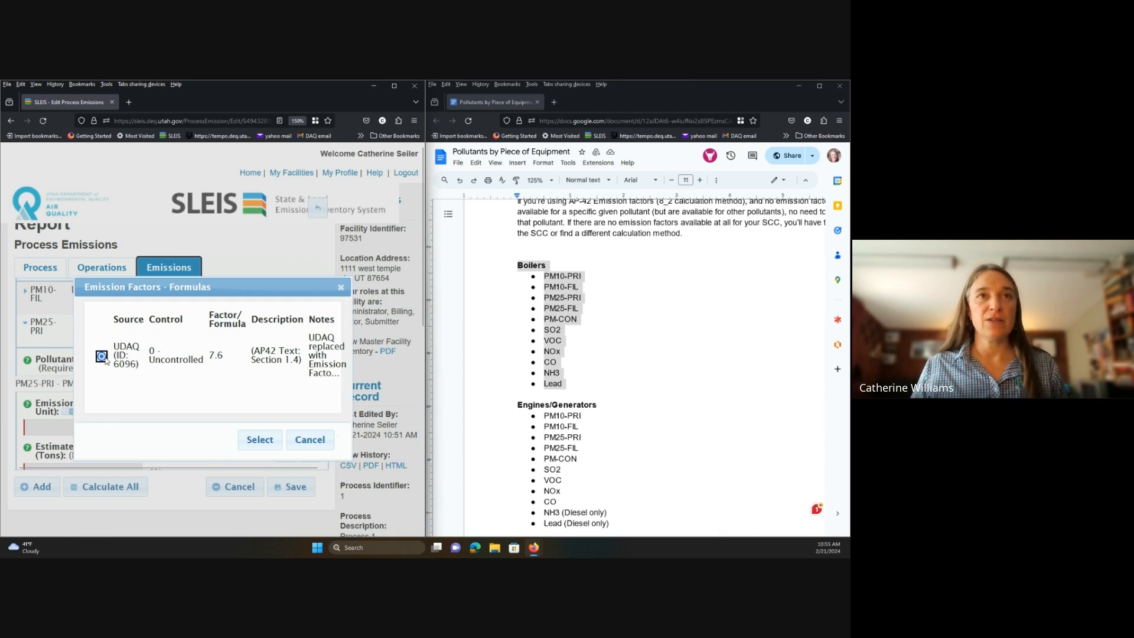
{"action": "left_click", "coordinate": [260, 439]}
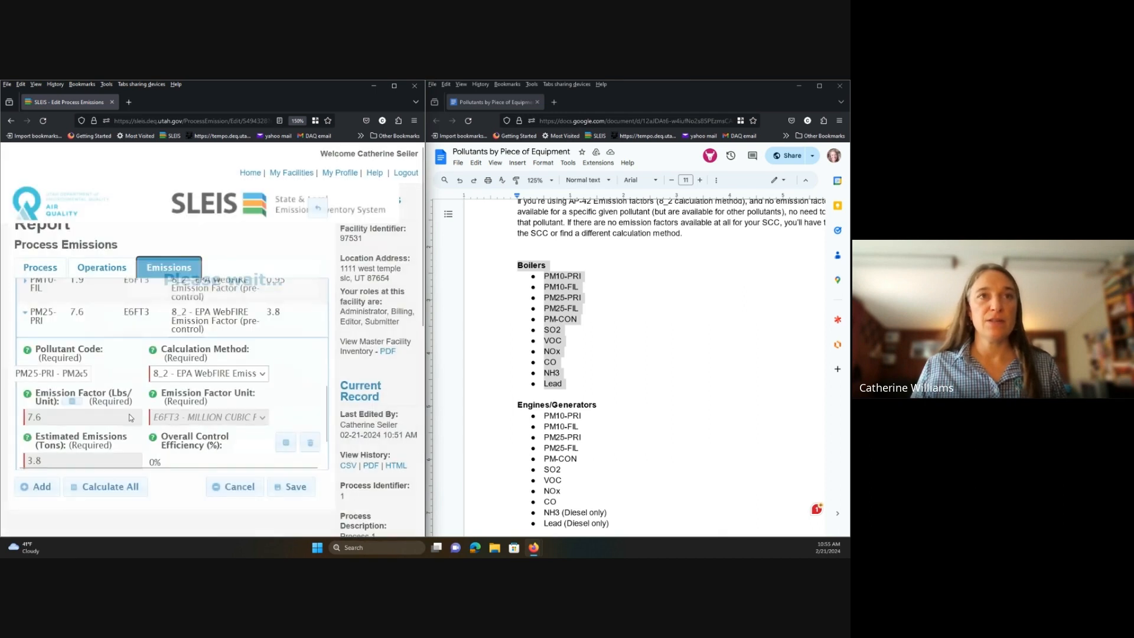
Add a PM25-FIL emission with the UDAQ 1.9 factor (0.95 tons), then another blank entry.
{"action": "left_click", "coordinate": [36, 486]}
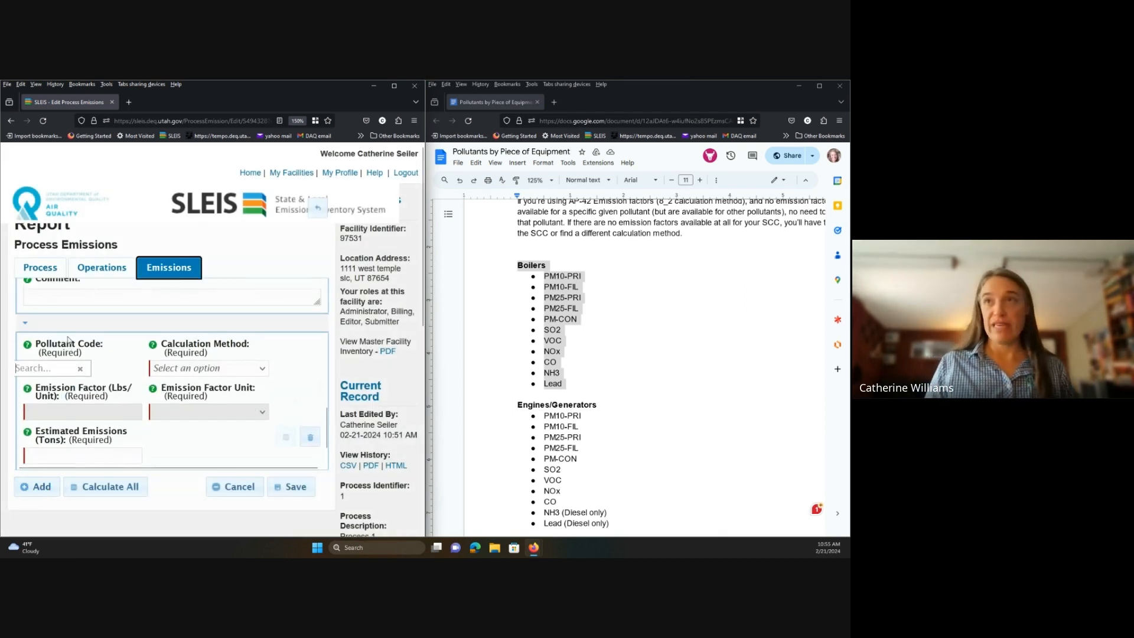
{"action": "type", "text": "Pm"}
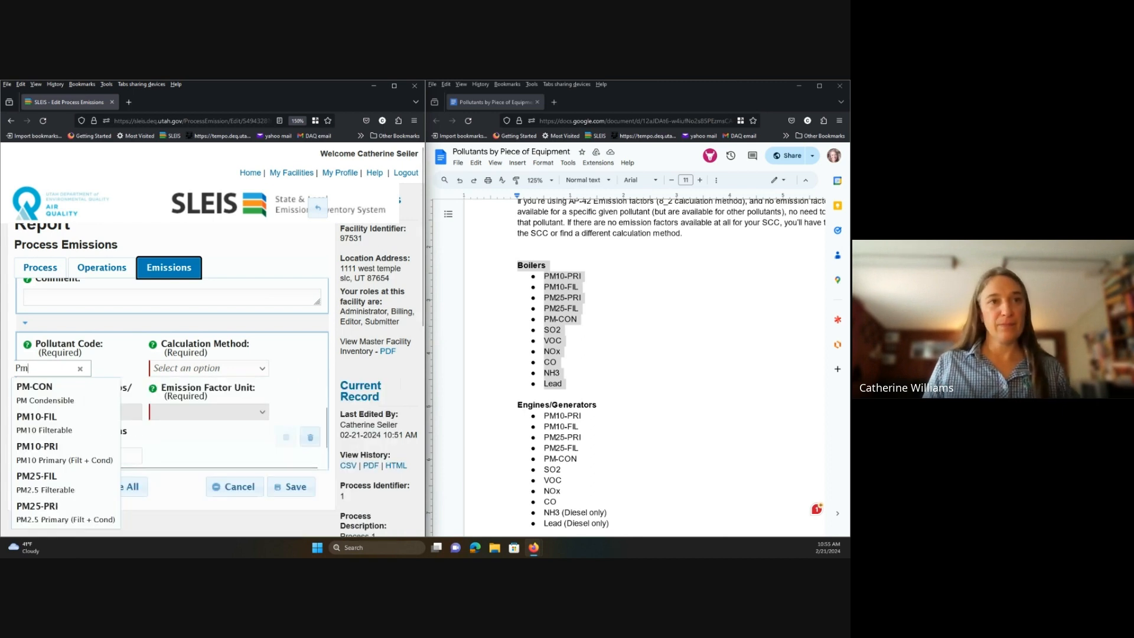
{"action": "left_click", "coordinate": [37, 482]}
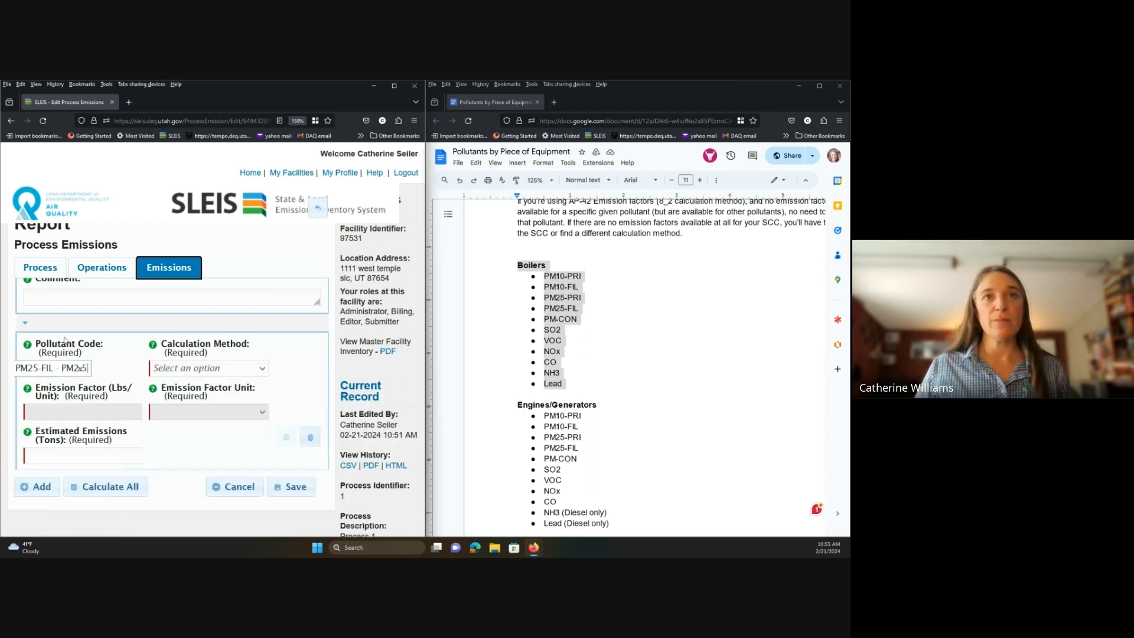
{"action": "left_click", "coordinate": [266, 369]}
{"action": "scroll", "coordinate": [250, 343], "scroll_direction": "down", "scroll_amount": 5}
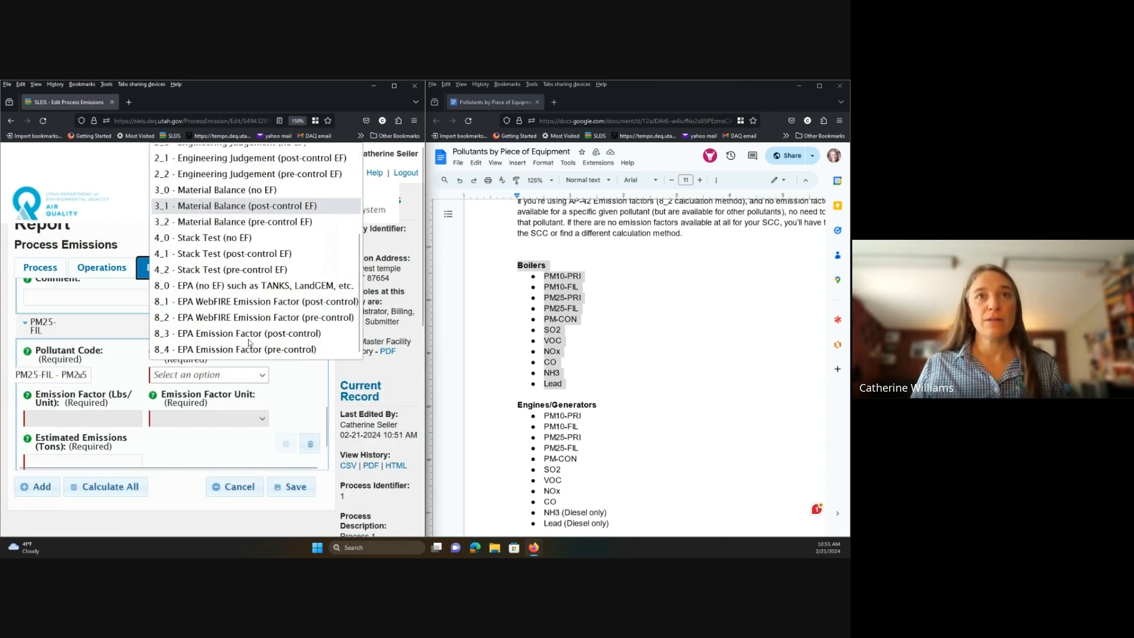
{"action": "left_click", "coordinate": [249, 336]}
{"action": "left_click", "coordinate": [101, 356]}
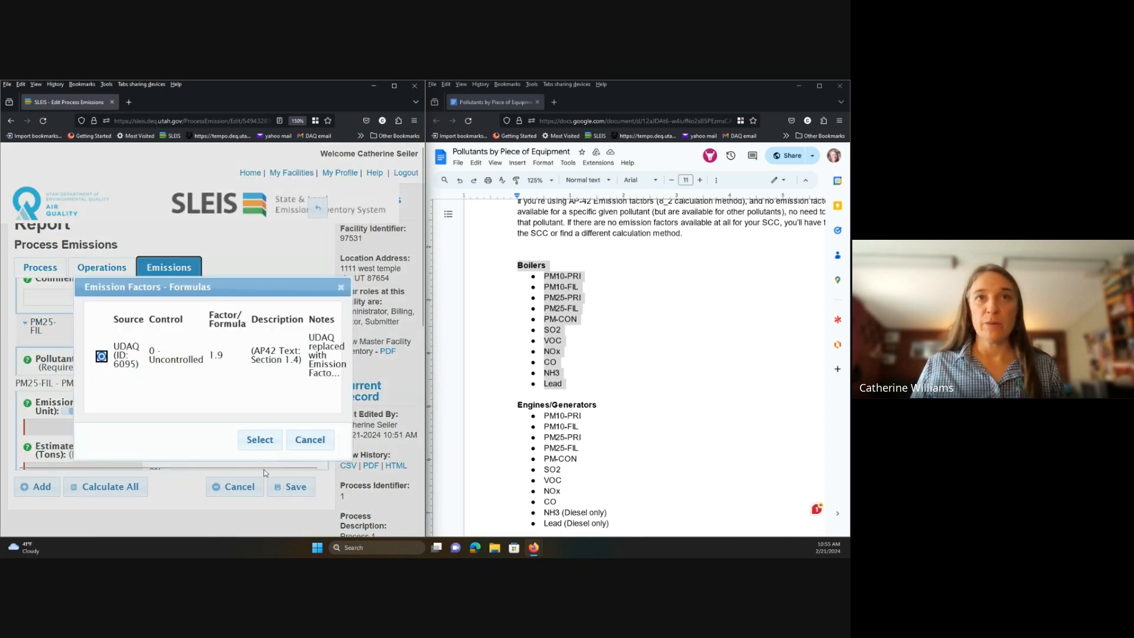
{"action": "left_click", "coordinate": [260, 440]}
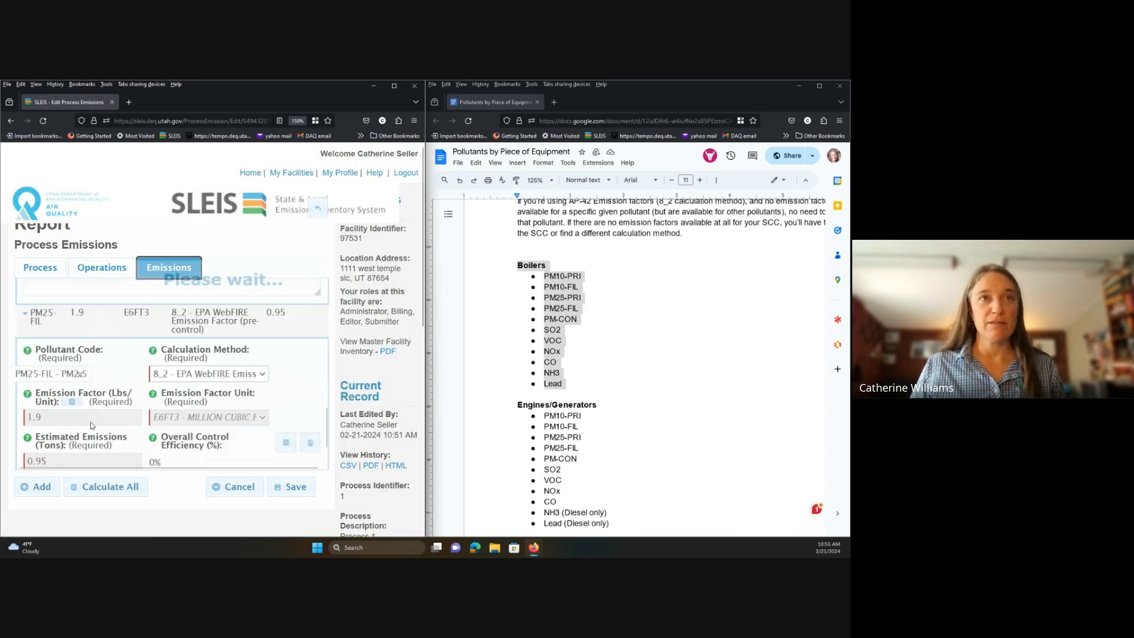
{"action": "left_click", "coordinate": [37, 486]}
Set the new entry to PM Condensible with the EPA WebFIRE UDAQ 5.7 factor.
{"action": "type", "text": "pm"}
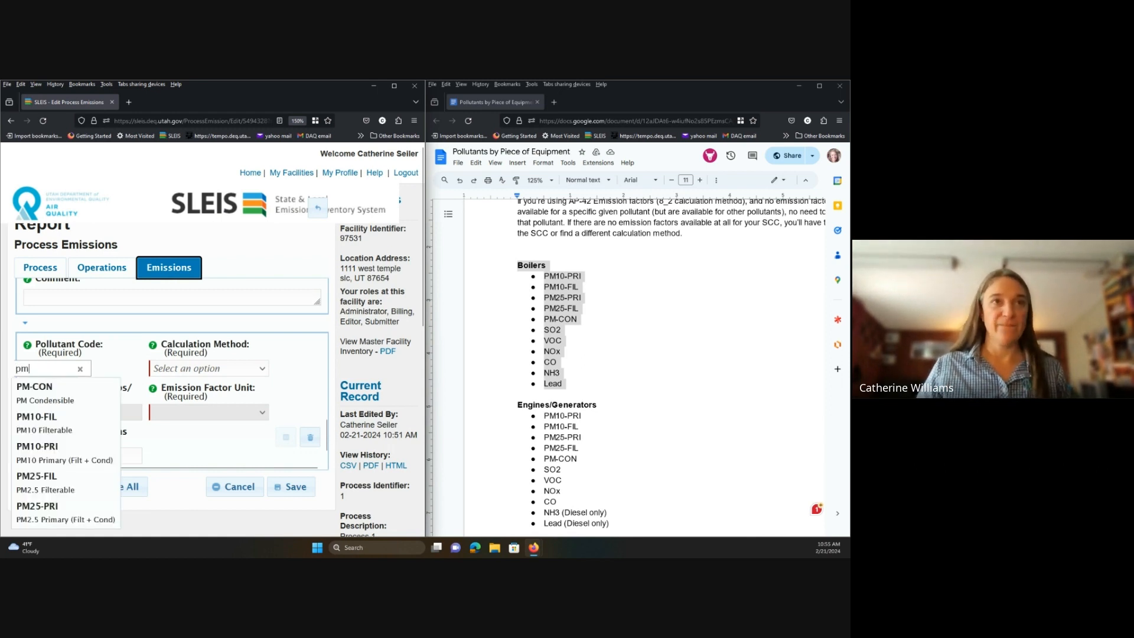
{"action": "left_click", "coordinate": [35, 393]}
{"action": "left_click", "coordinate": [261, 370]}
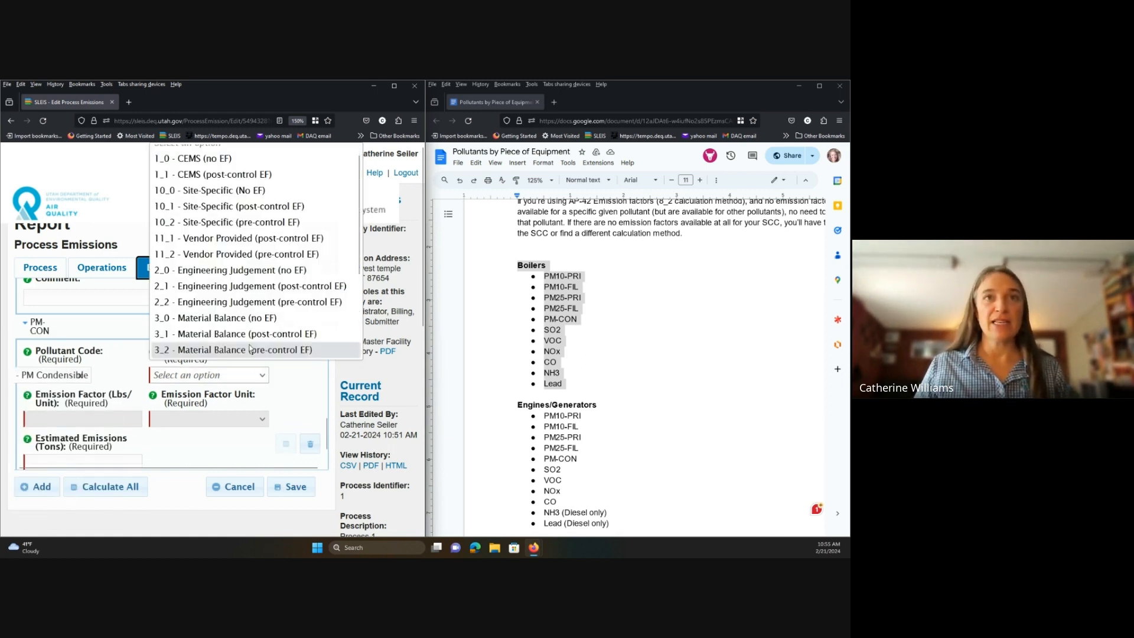
{"action": "scroll", "coordinate": [249, 343], "scroll_direction": "down", "scroll_amount": 3}
{"action": "left_click", "coordinate": [249, 335]}
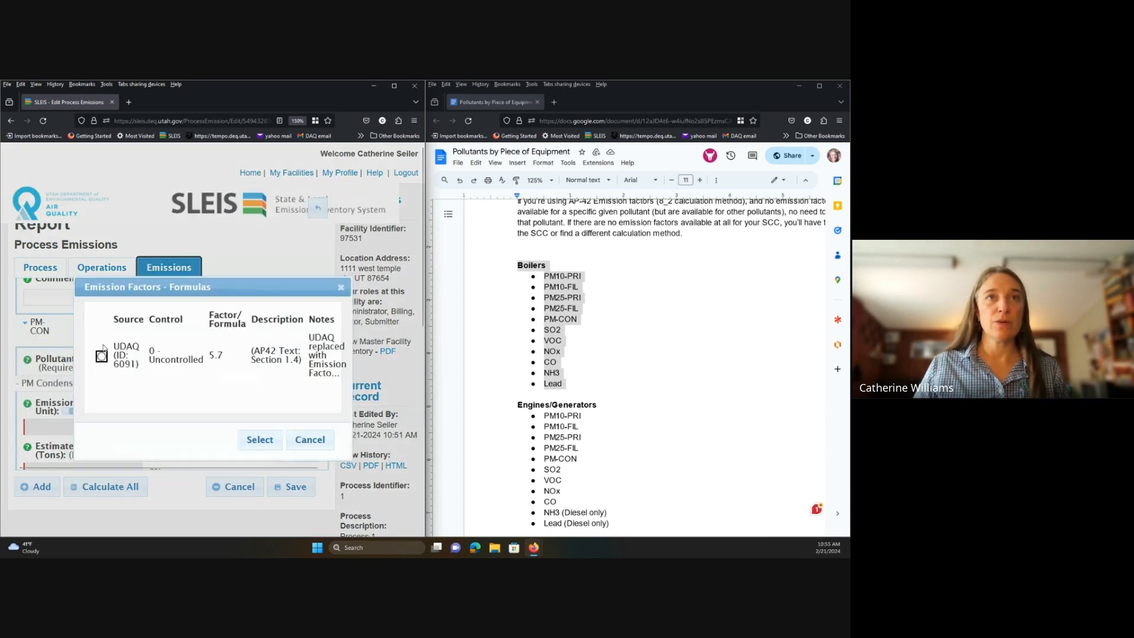
{"action": "left_click", "coordinate": [259, 439]}
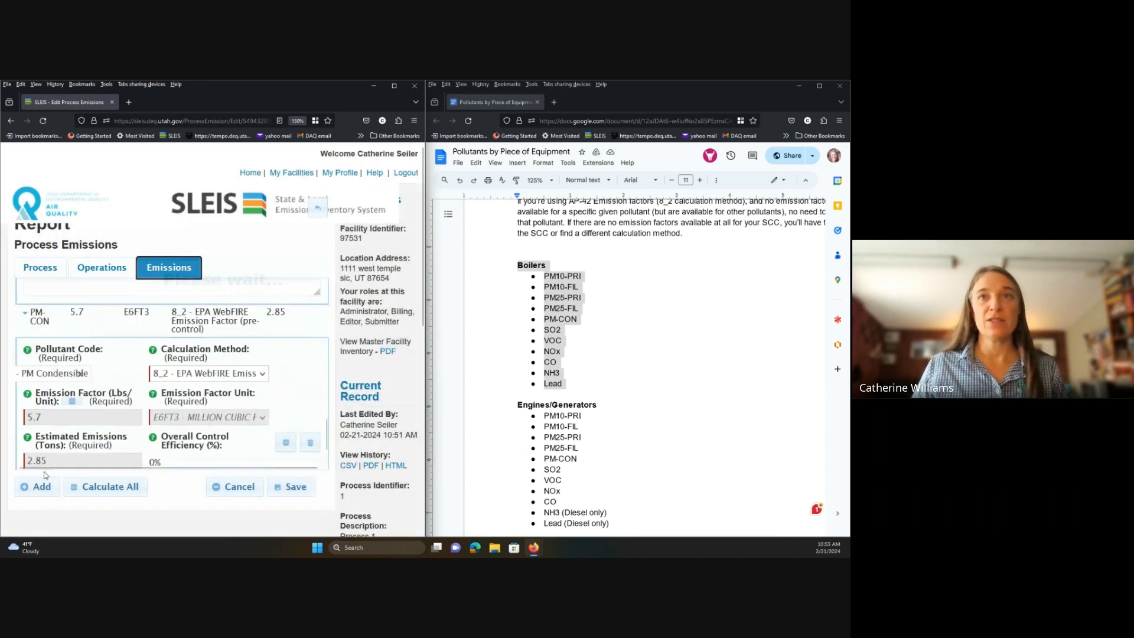
{"action": "scroll", "coordinate": [74, 395], "scroll_direction": "down", "scroll_amount": 1}
Add an SO2 Sulfur Dioxide emission with the 8_2 WebFIRE pre-control factor 0.6.
{"action": "left_click", "coordinate": [38, 487]}
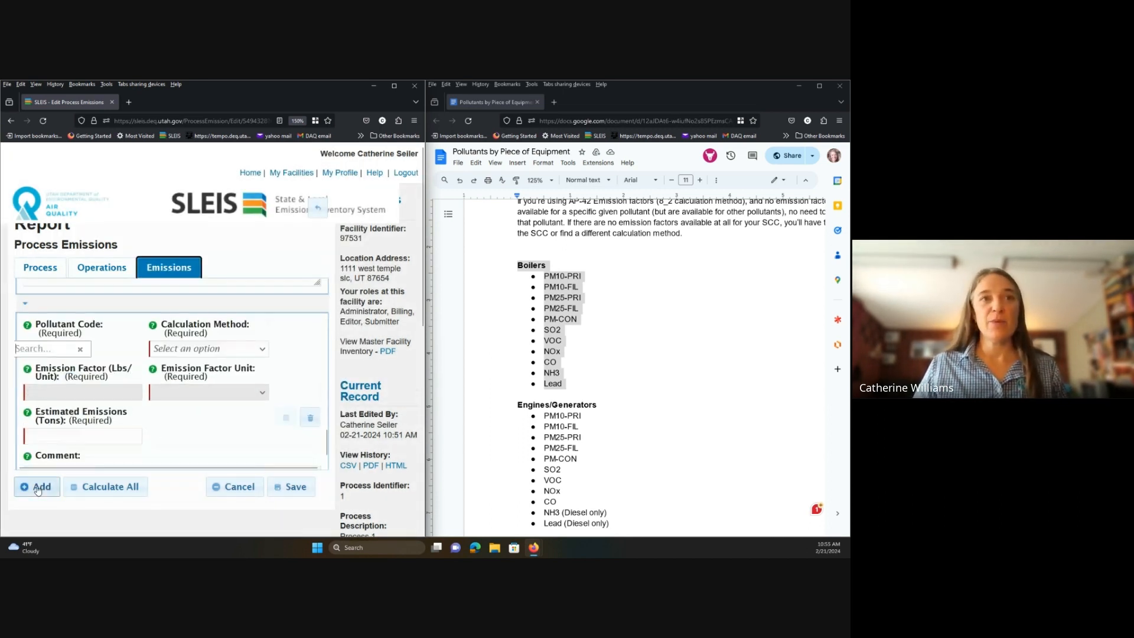
{"action": "type", "text": "so2"}
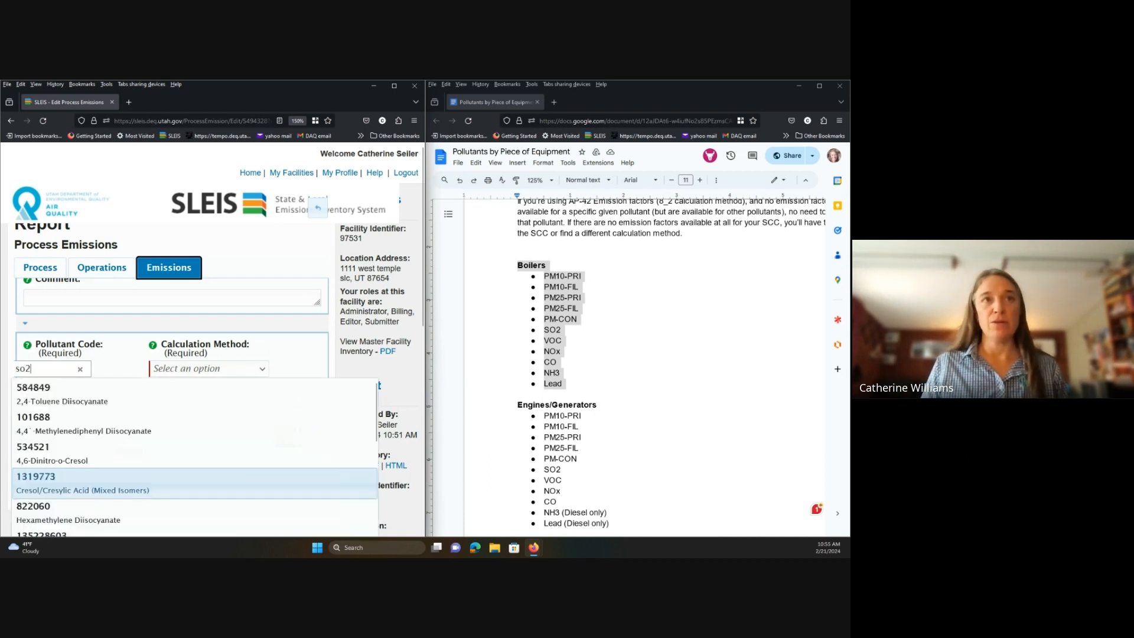
{"action": "left_click", "coordinate": [49, 394]}
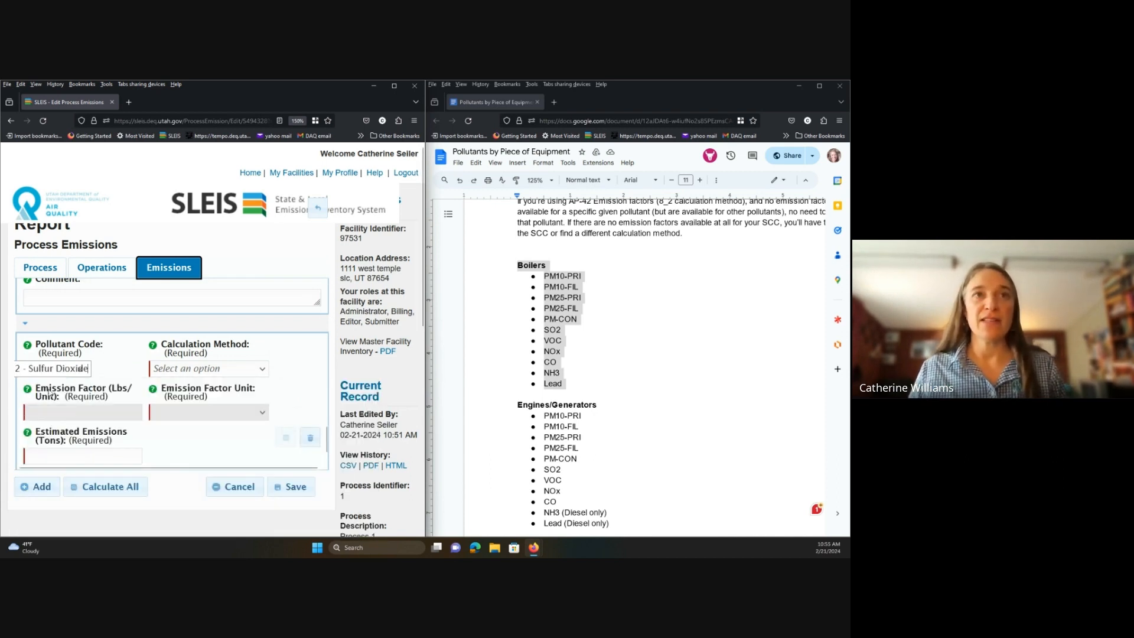
{"action": "left_click", "coordinate": [261, 368]}
{"action": "scroll", "coordinate": [258, 325], "scroll_direction": "down", "scroll_amount": 4}
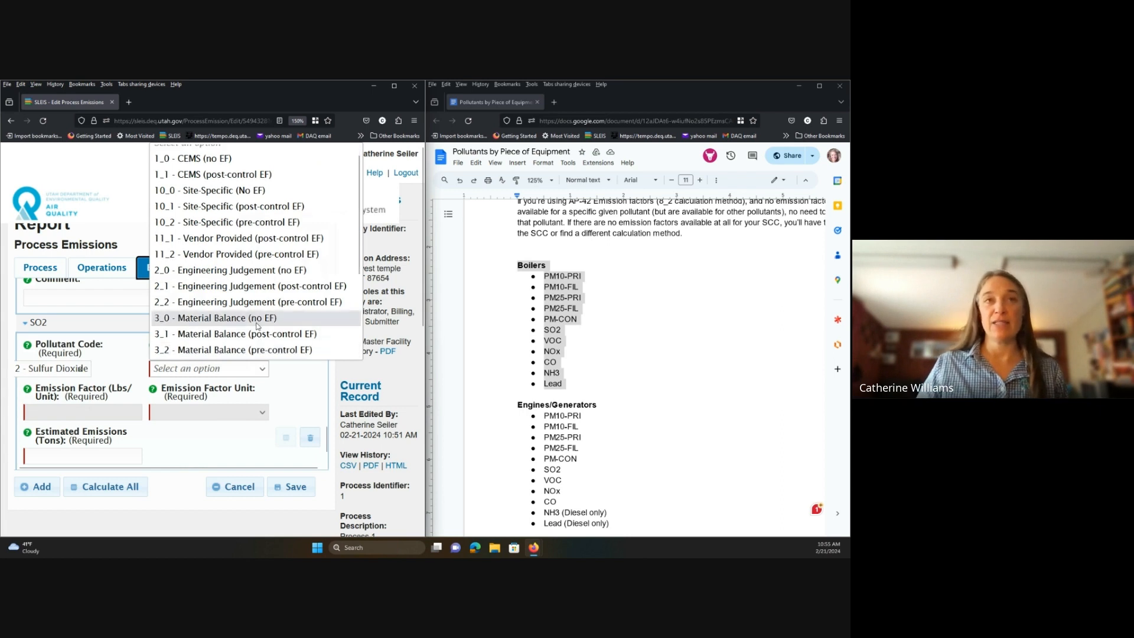
{"action": "left_click", "coordinate": [258, 319]}
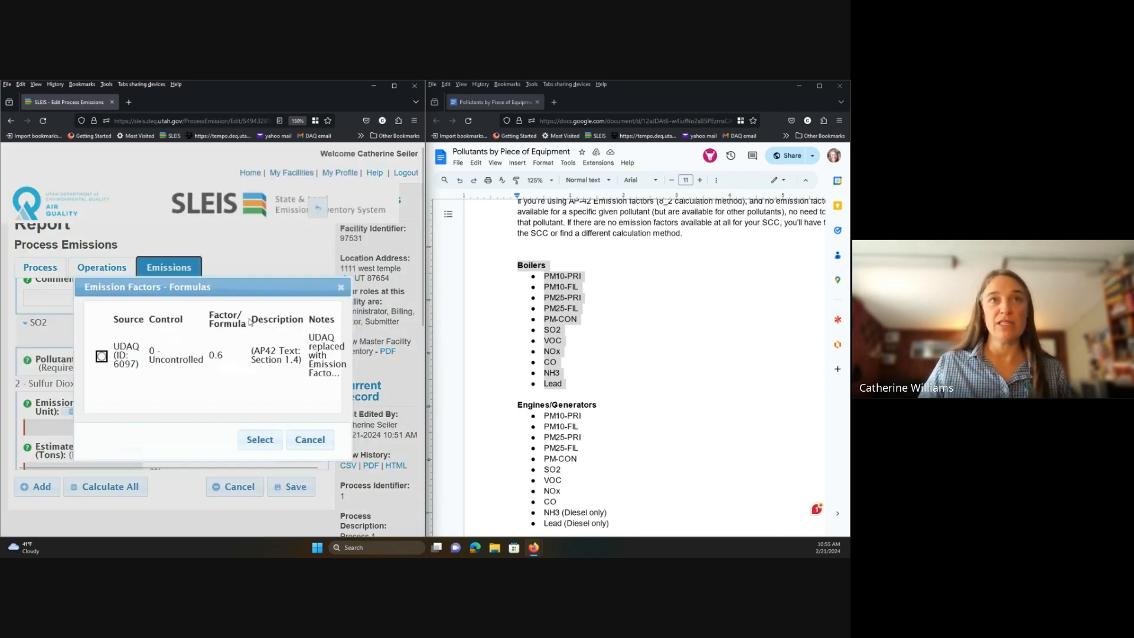
{"action": "left_click", "coordinate": [102, 356]}
{"action": "left_click", "coordinate": [259, 440]}
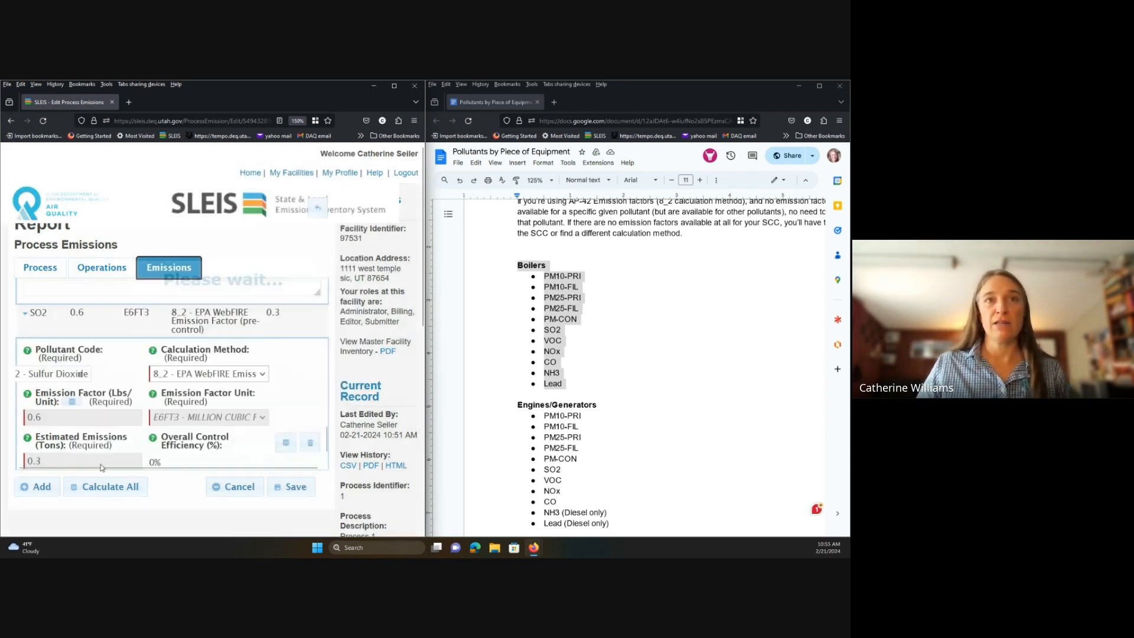
Add a Volatile Organic Compounds emission with the 8_2 WebFIRE pre-control factor 5.5.
{"action": "left_click", "coordinate": [36, 489]}
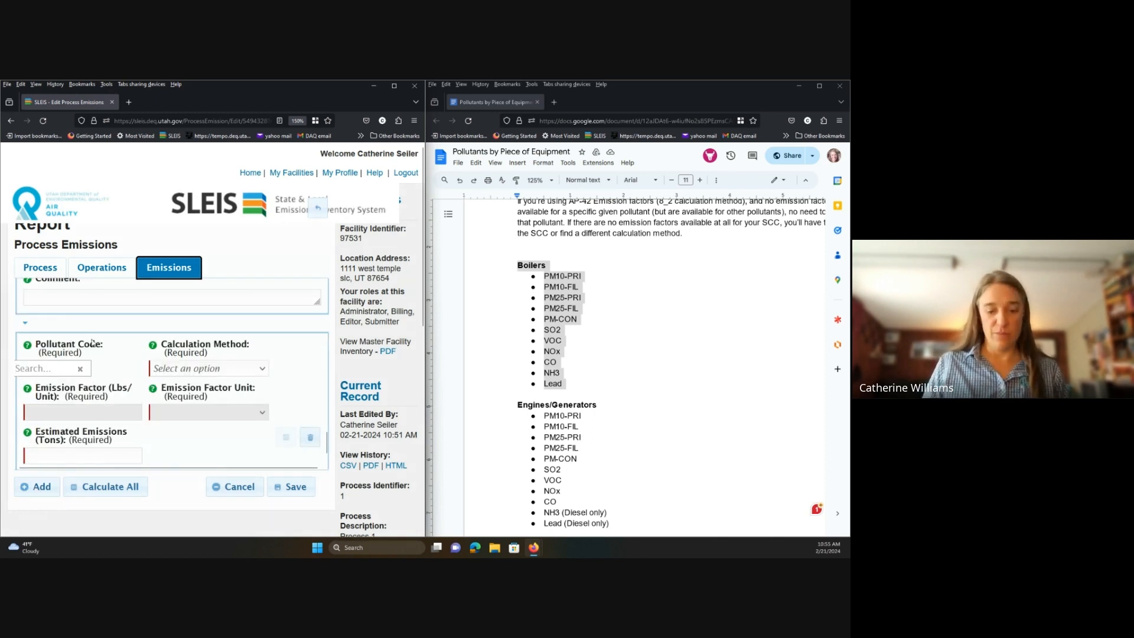
{"action": "type", "text": "VOC"}
{"action": "key", "text": "Return"}
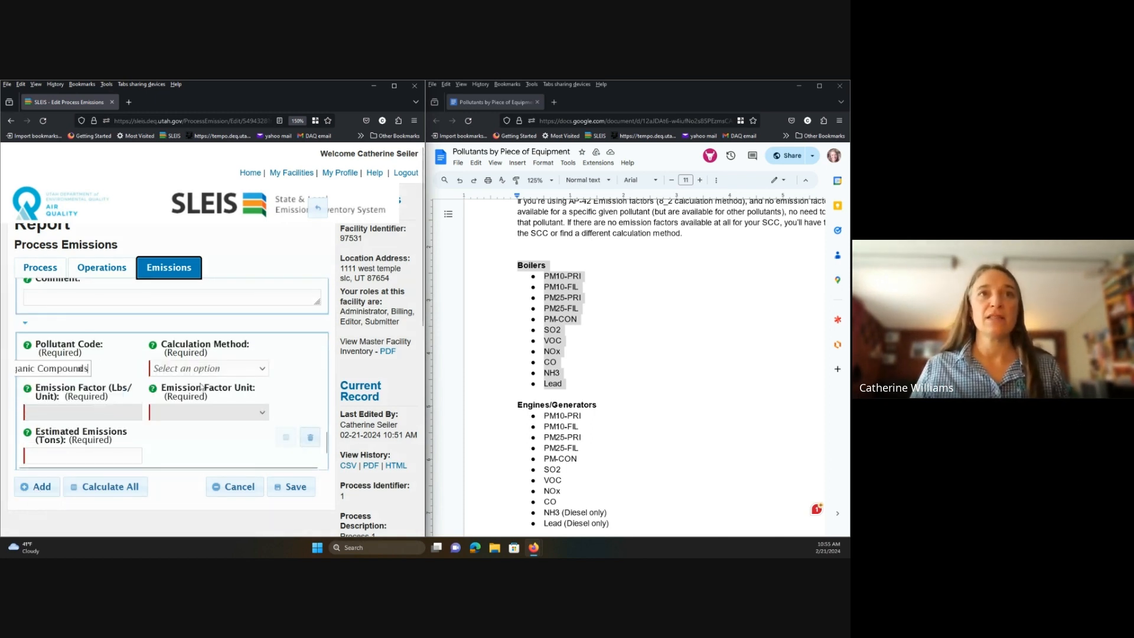
{"action": "left_click", "coordinate": [262, 368]}
{"action": "scroll", "coordinate": [254, 328], "scroll_direction": "down", "scroll_amount": 3}
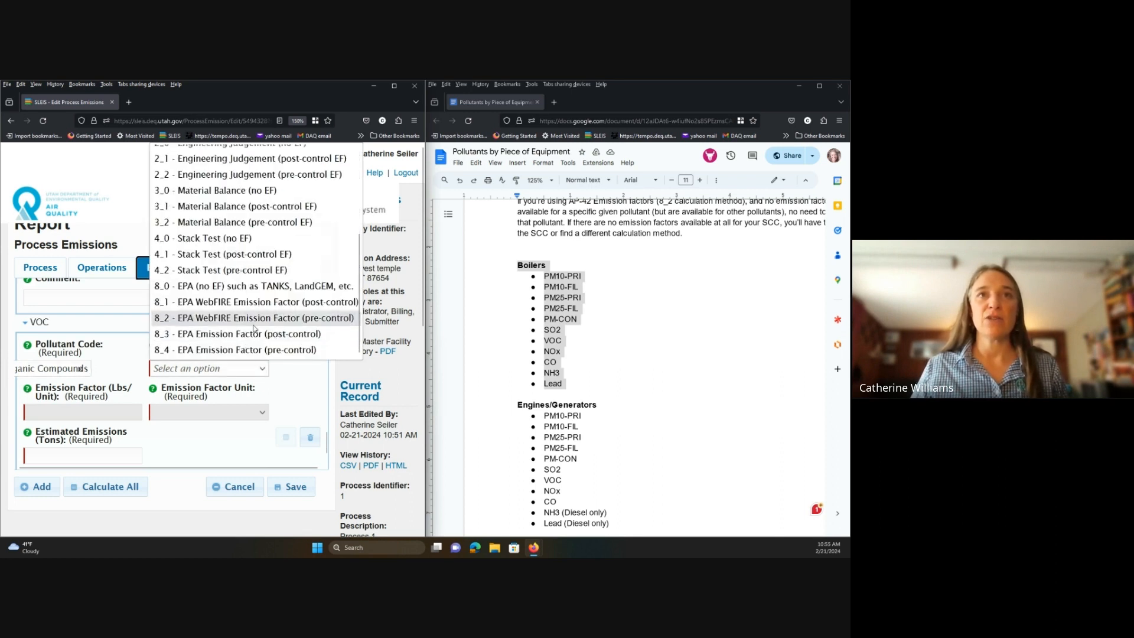
{"action": "left_click", "coordinate": [254, 319]}
{"action": "left_click", "coordinate": [102, 356]}
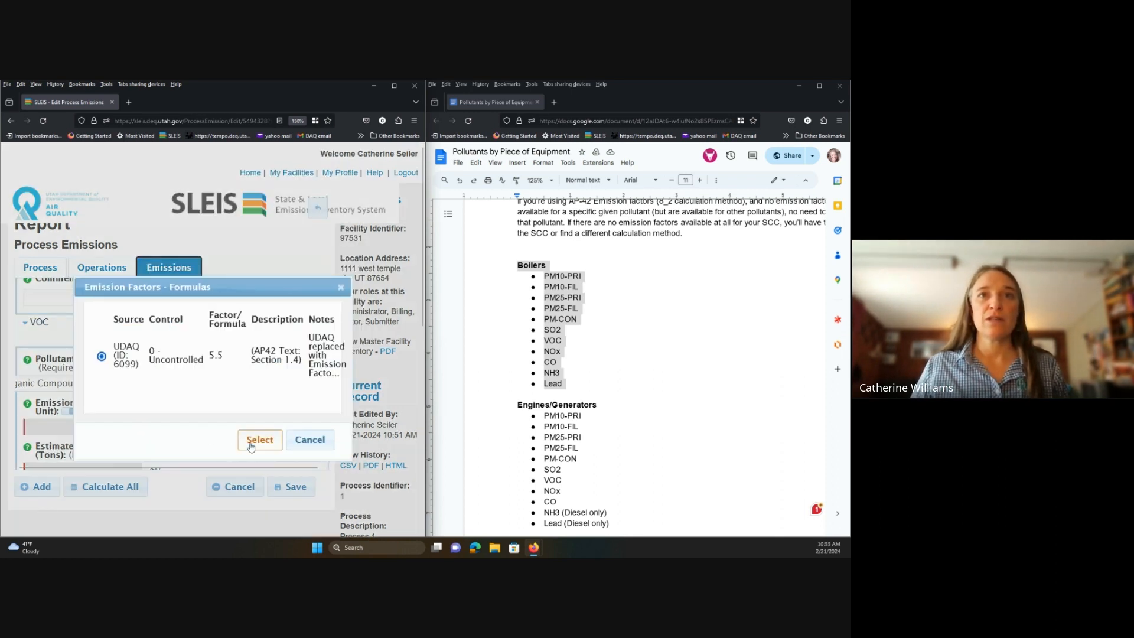
{"action": "left_click", "coordinate": [260, 439]}
{"action": "scroll", "coordinate": [178, 414], "scroll_direction": "down", "scroll_amount": 1}
Add a CO Carbon Monoxide emission with the WebFIRE factor 84 (42 tons), then another blank entry.
{"action": "left_click", "coordinate": [37, 486]}
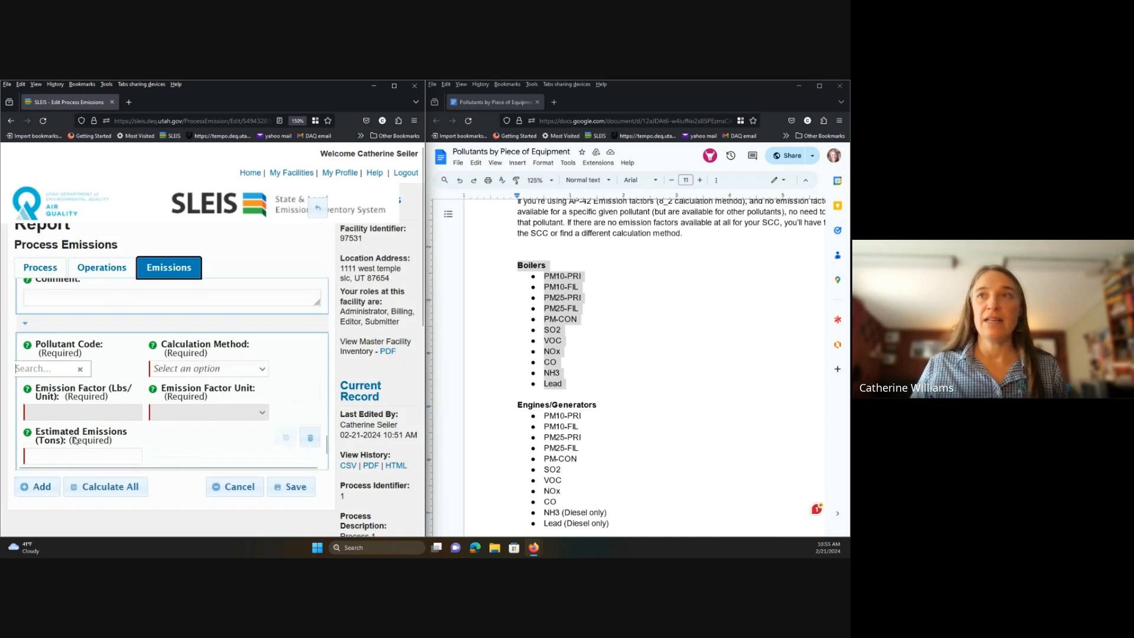
{"action": "left_click", "coordinate": [62, 365]}
{"action": "type", "text": "co"}
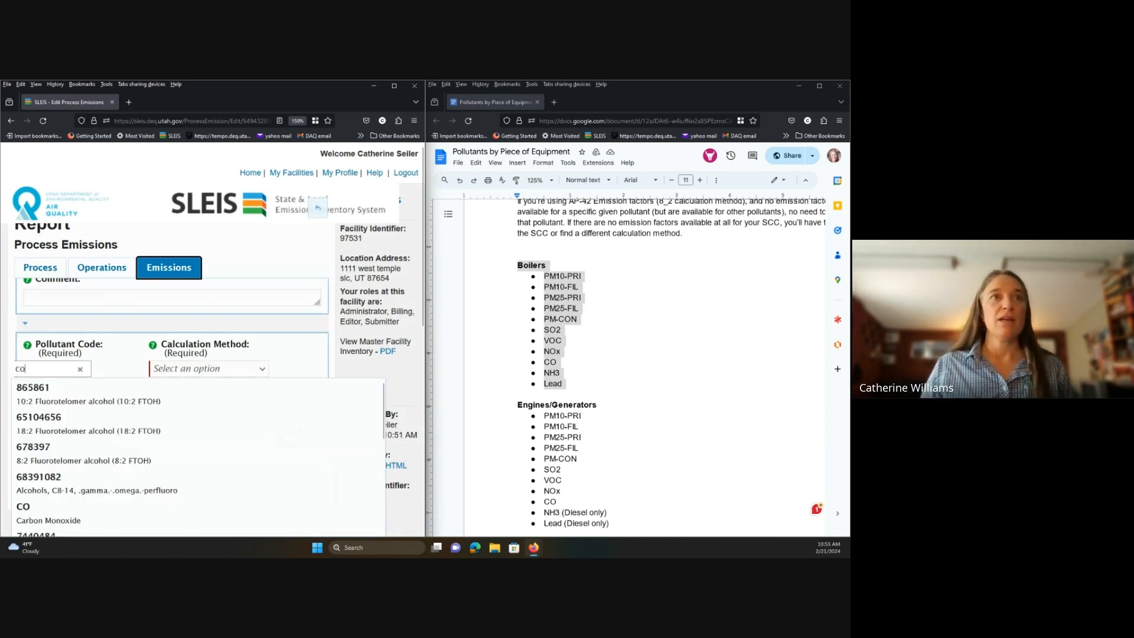
{"action": "left_click", "coordinate": [123, 513]}
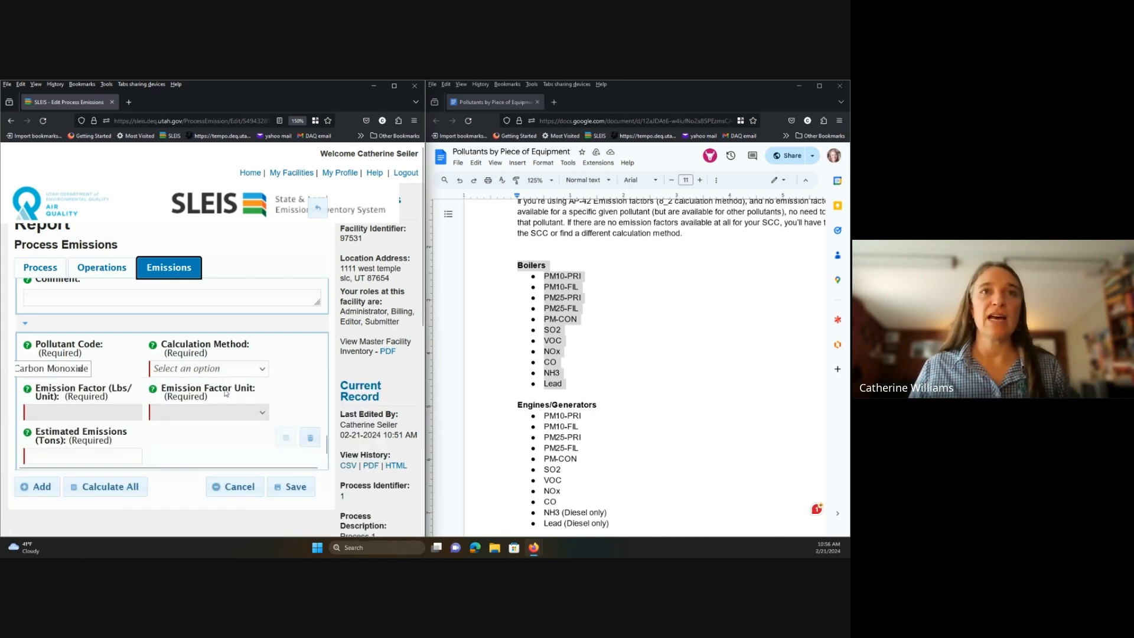
{"action": "left_click", "coordinate": [266, 372]}
{"action": "scroll", "coordinate": [261, 319], "scroll_direction": "down", "scroll_amount": 5}
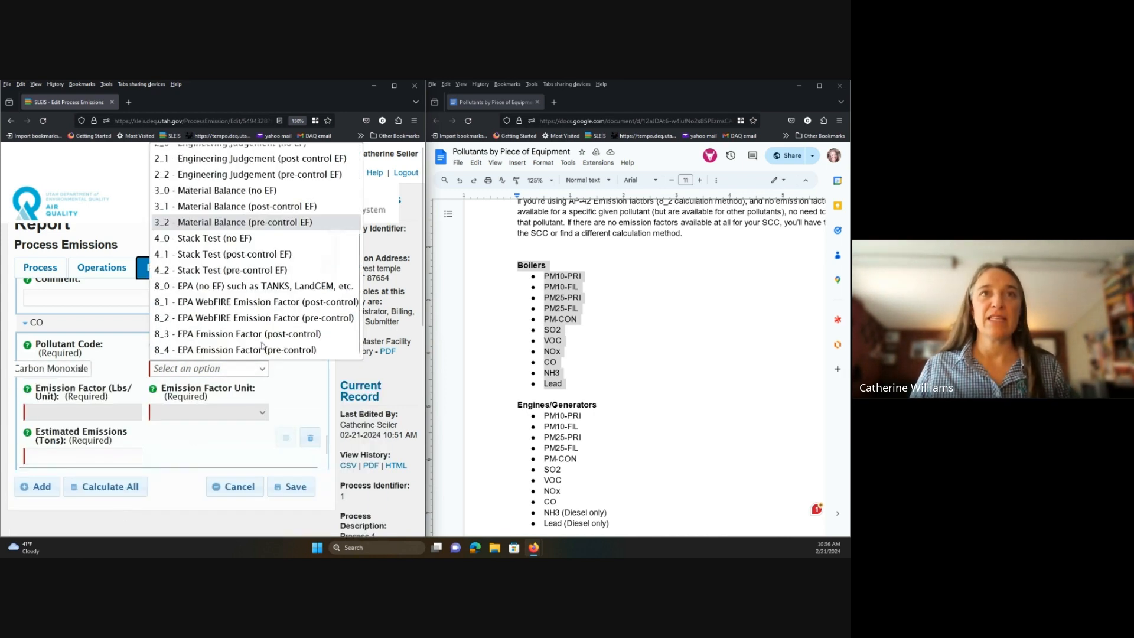
{"action": "left_click", "coordinate": [261, 318]}
{"action": "left_click", "coordinate": [102, 356]}
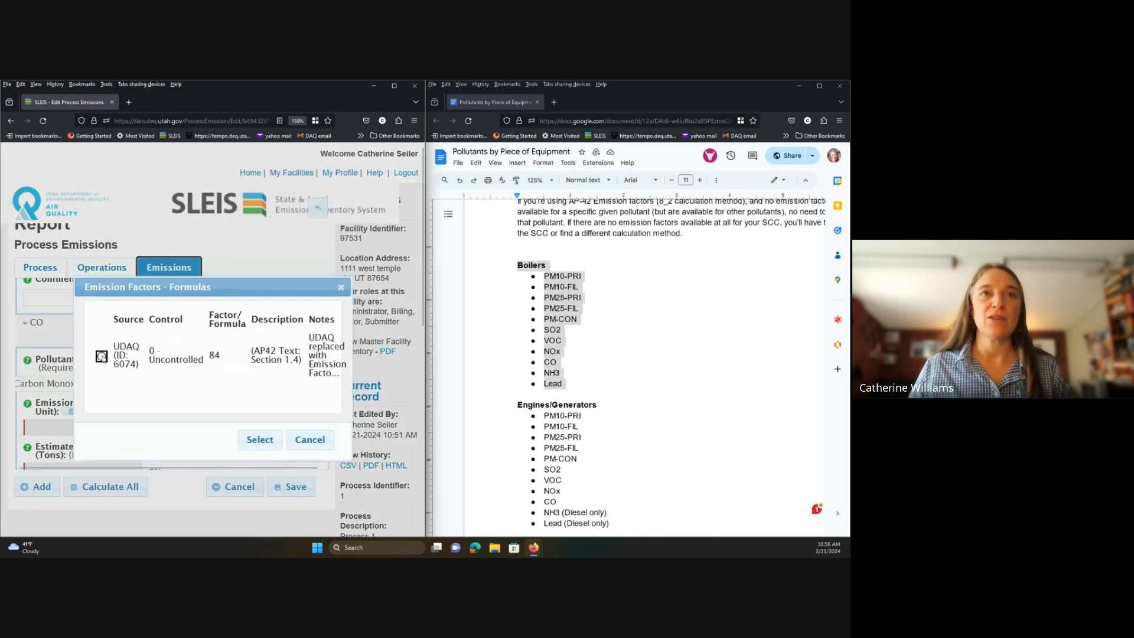
{"action": "left_click", "coordinate": [255, 439]}
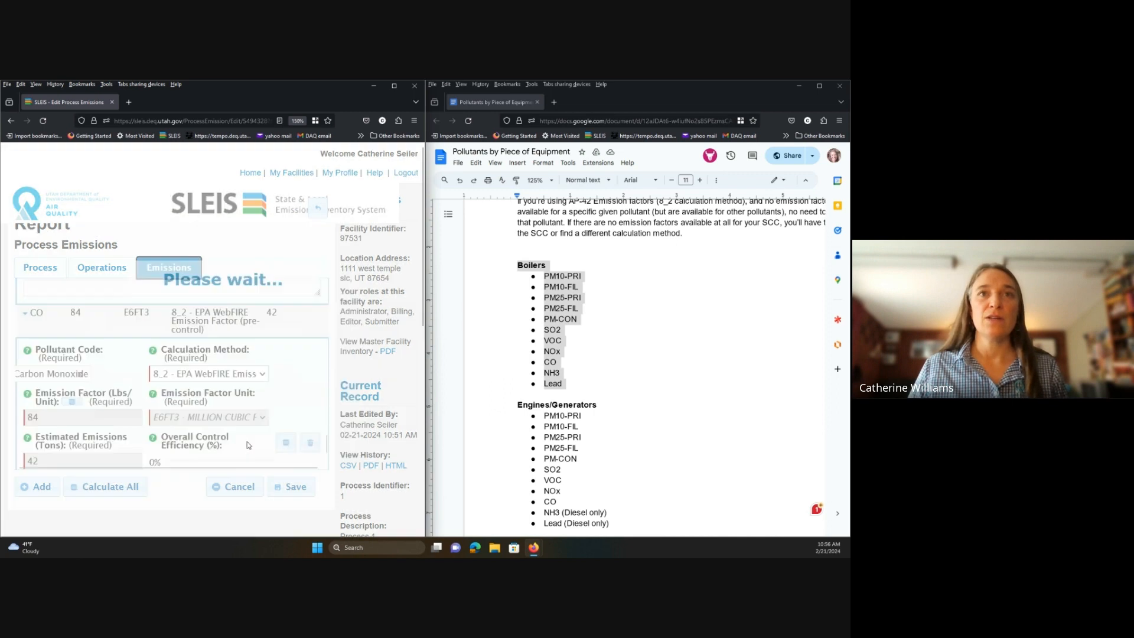
{"action": "left_click", "coordinate": [36, 490]}
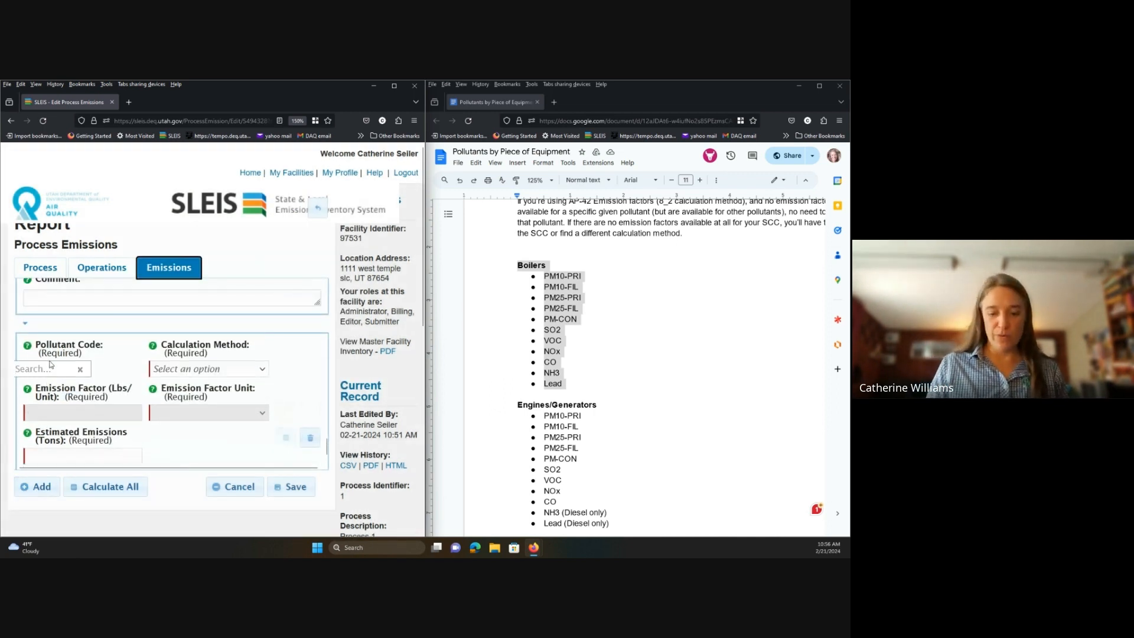
Try NH3 Ammonia with the 8_2 WebFIRE method and delete the entry when no factor matches.
{"action": "type", "text": "nh"}
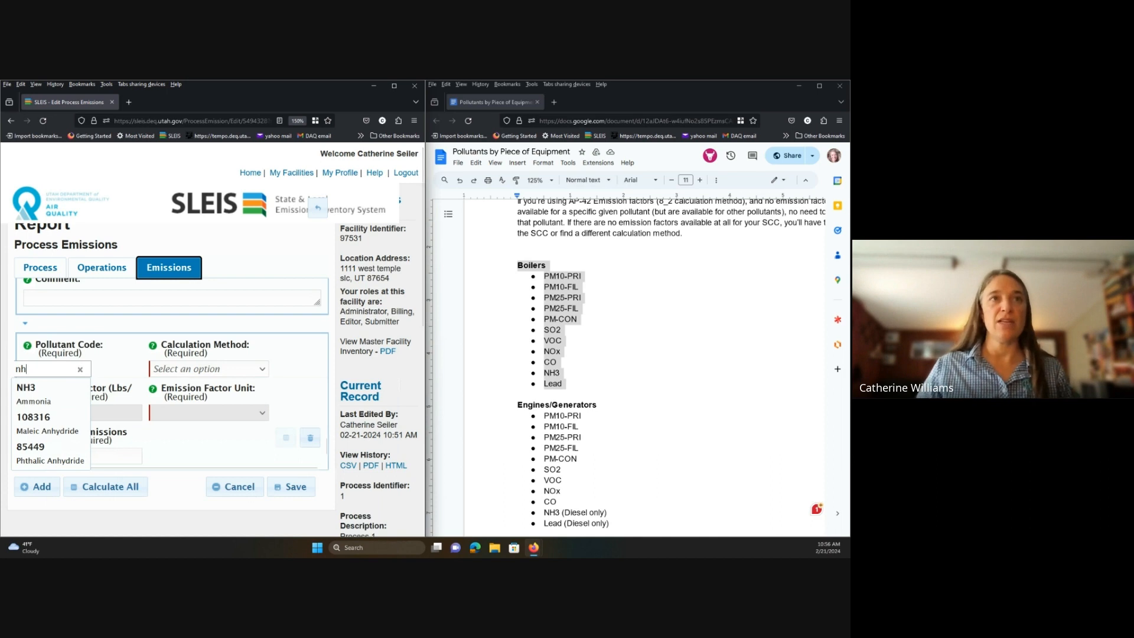
{"action": "left_click", "coordinate": [52, 387]}
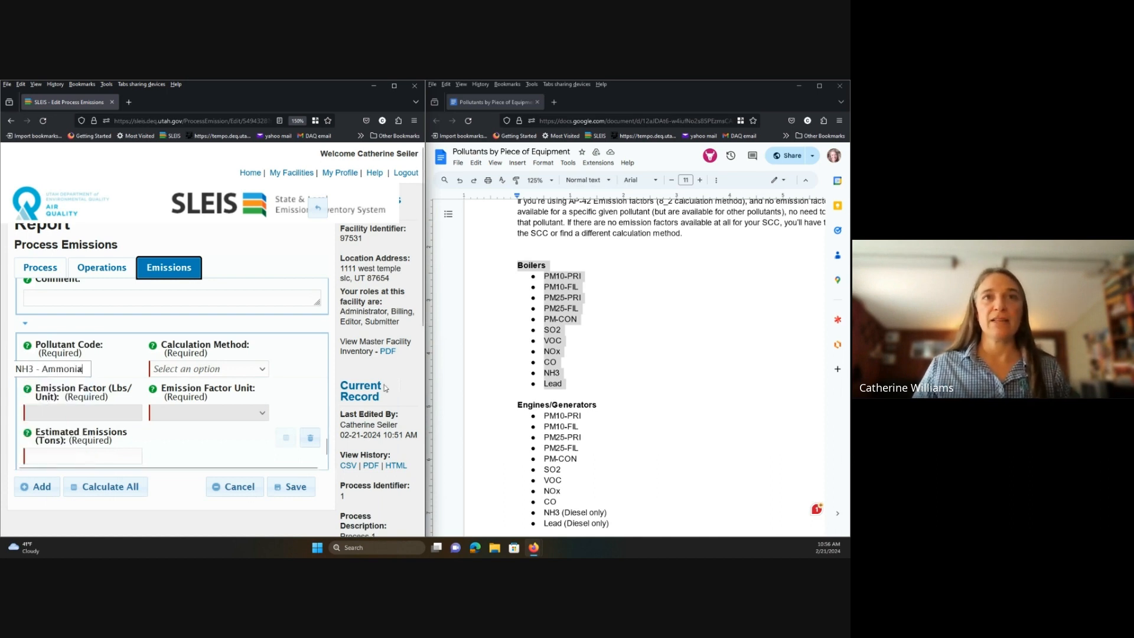
{"action": "left_click", "coordinate": [264, 368]}
{"action": "scroll", "coordinate": [248, 325], "scroll_direction": "down", "scroll_amount": 5}
{"action": "left_click", "coordinate": [243, 319]}
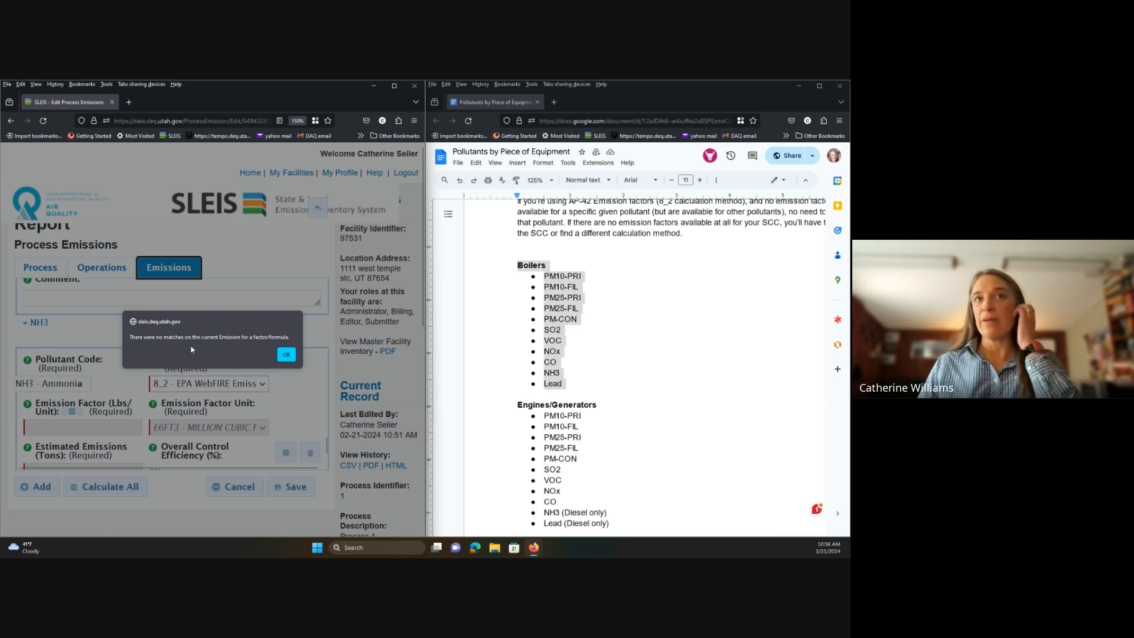
{"action": "left_click", "coordinate": [286, 354]}
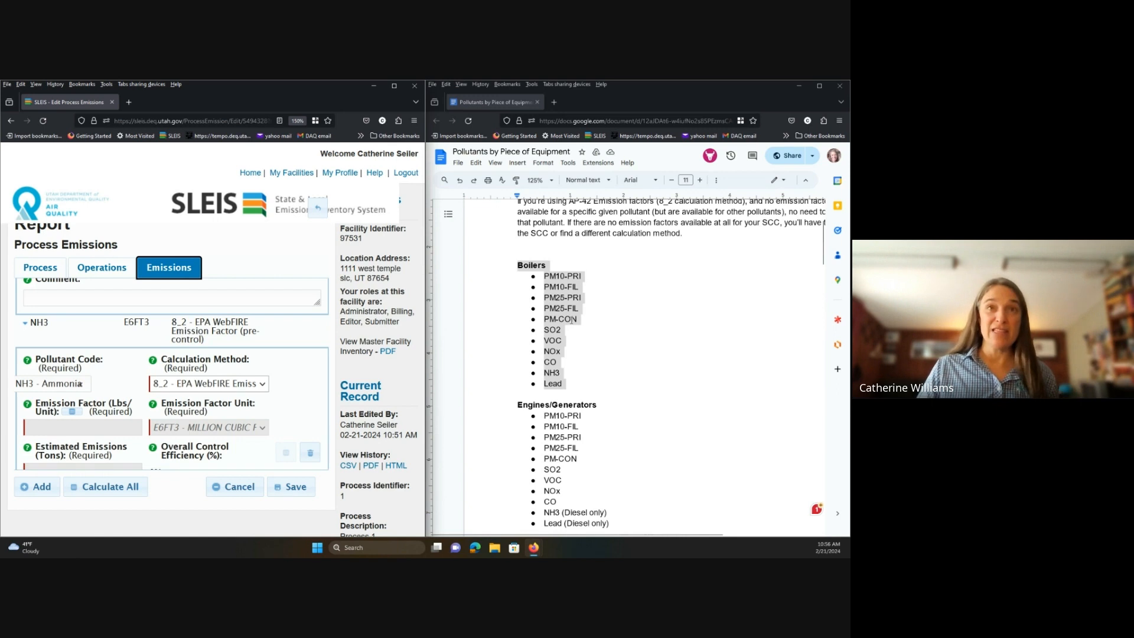
{"action": "scroll", "coordinate": [348, 440], "scroll_direction": "down", "scroll_amount": 5}
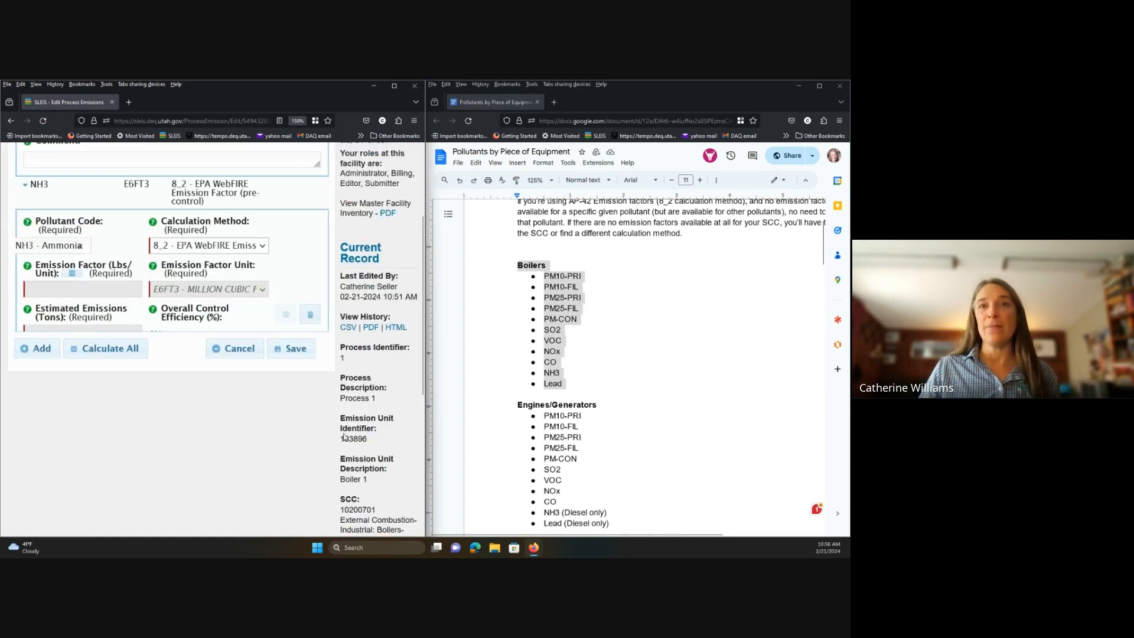
{"action": "scroll", "coordinate": [348, 440], "scroll_direction": "down", "scroll_amount": 2}
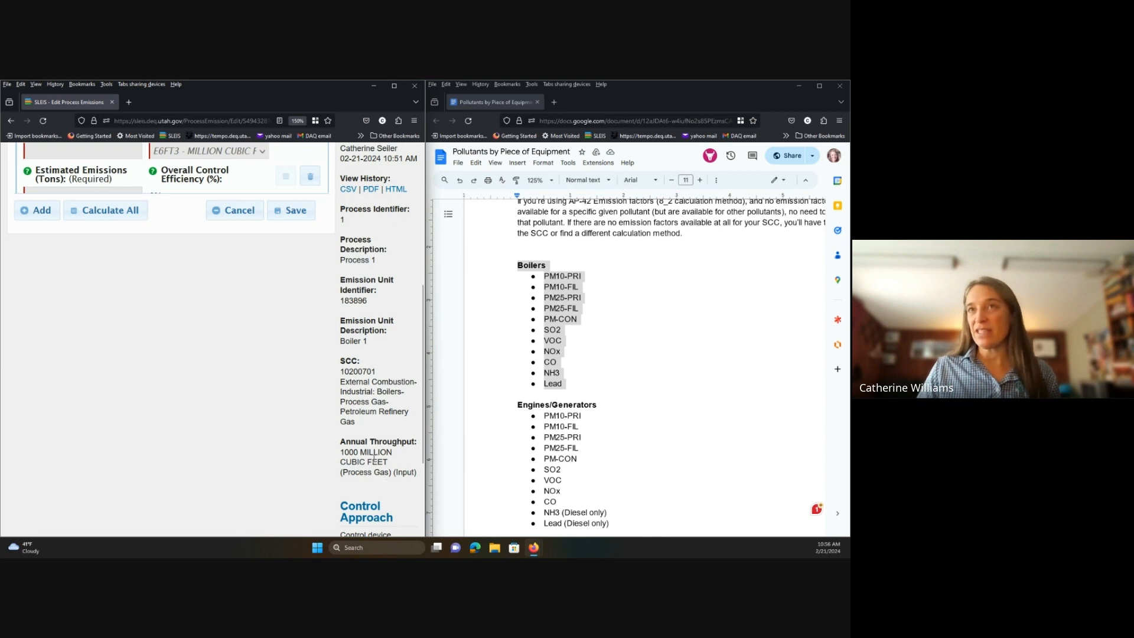
{"action": "scroll", "coordinate": [367, 446], "scroll_direction": "up", "scroll_amount": 5}
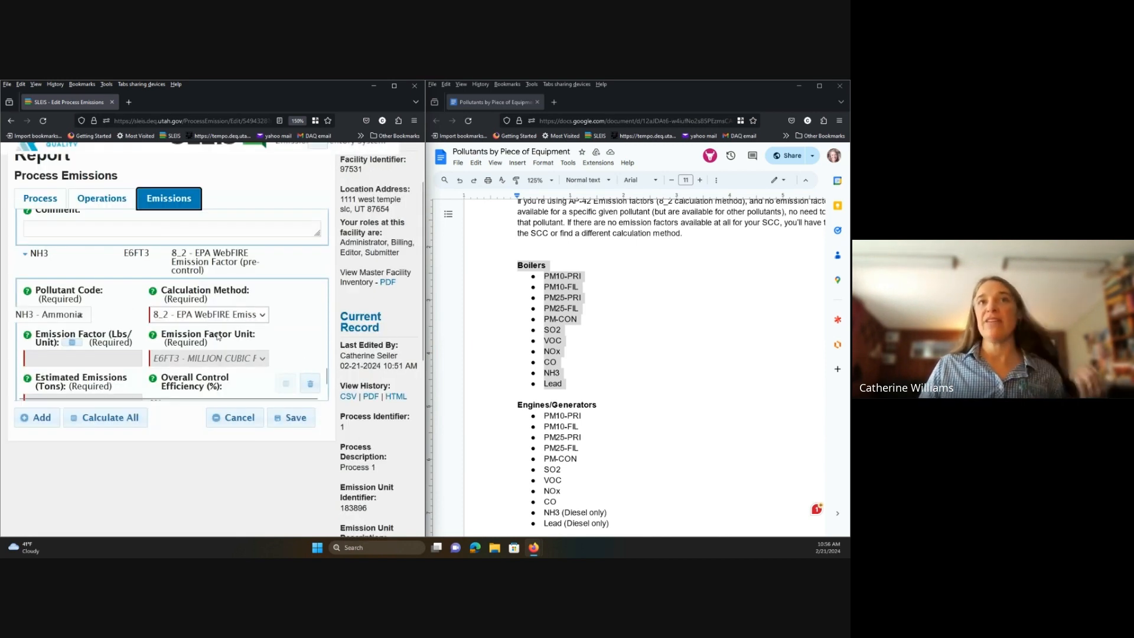
{"action": "left_click", "coordinate": [310, 384]}
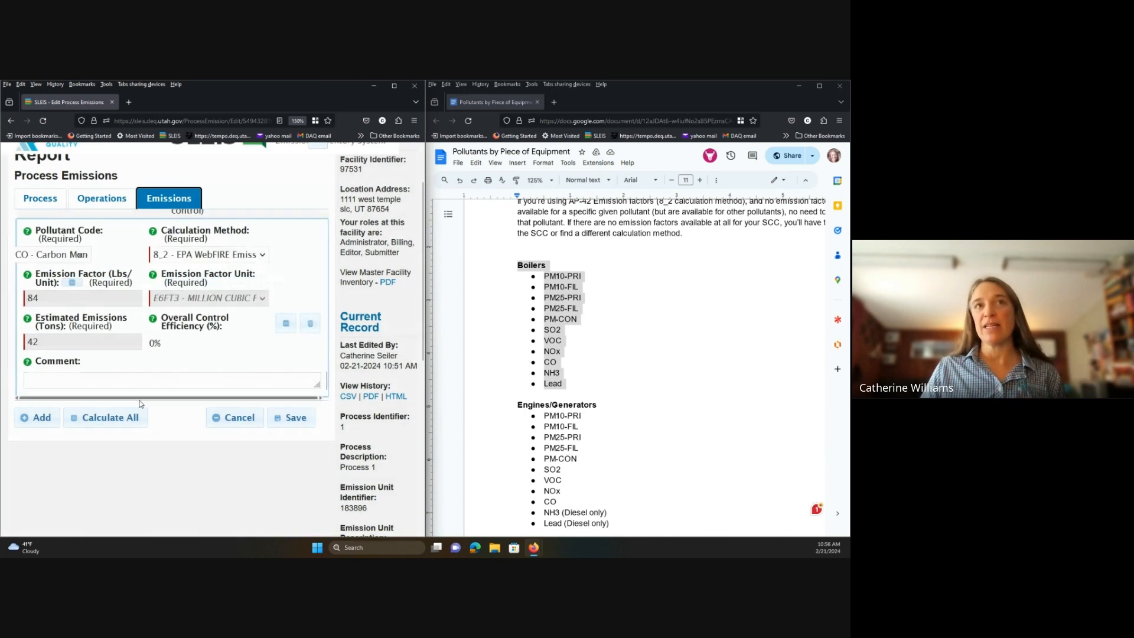
Add a Lead entry, dismiss the no-matching-factor message, and delete the Lead row.
{"action": "left_click", "coordinate": [39, 425]}
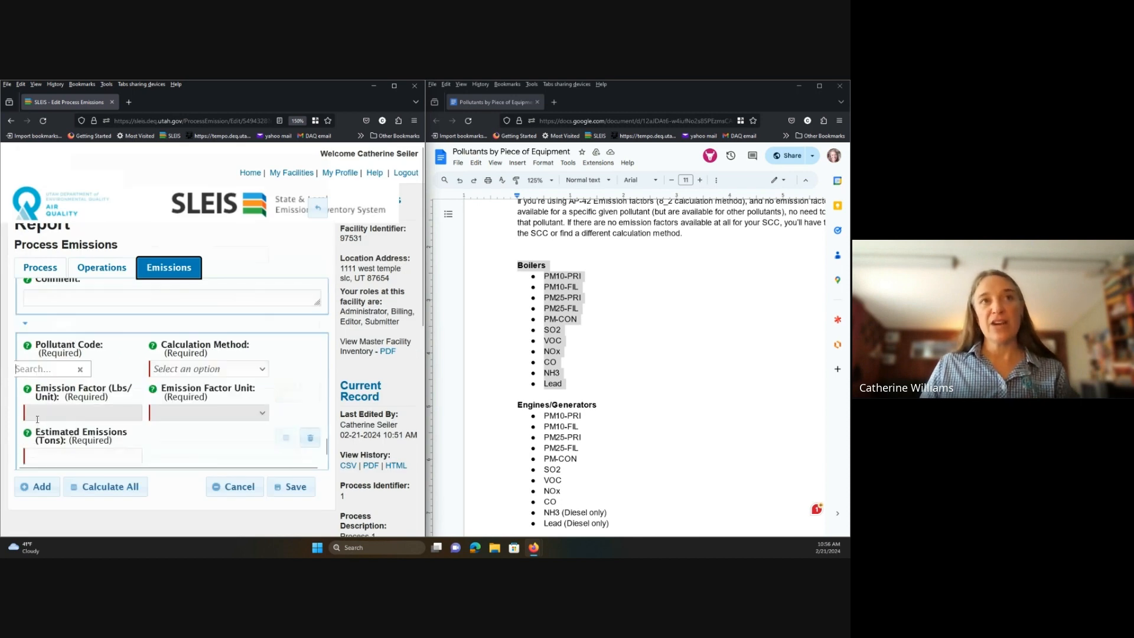
{"action": "type", "text": "lead"}
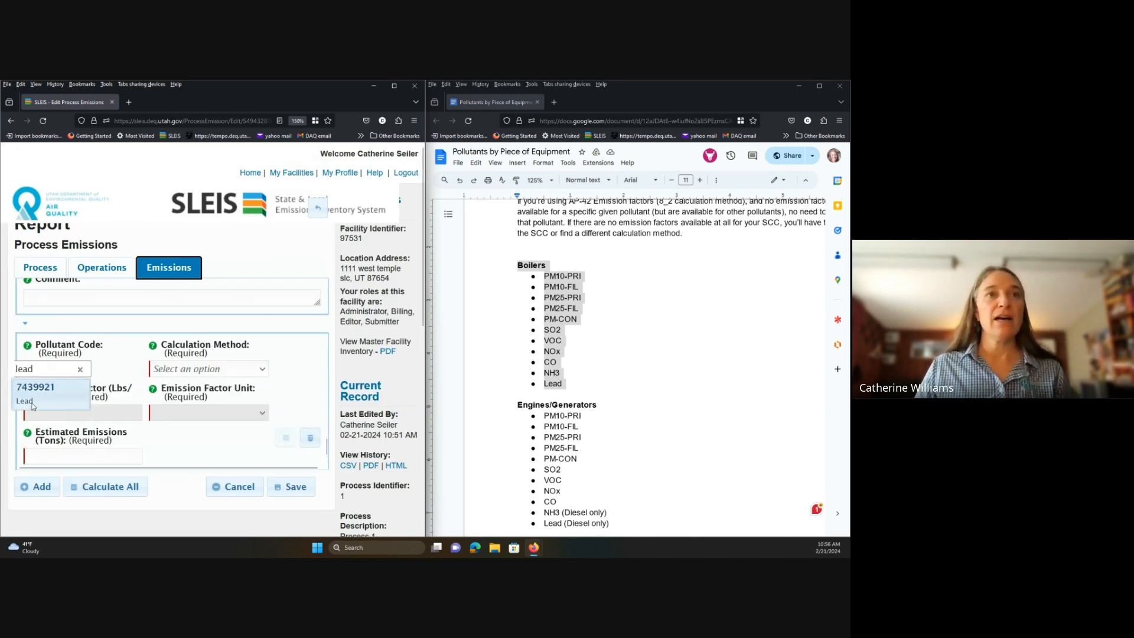
{"action": "left_click", "coordinate": [41, 392]}
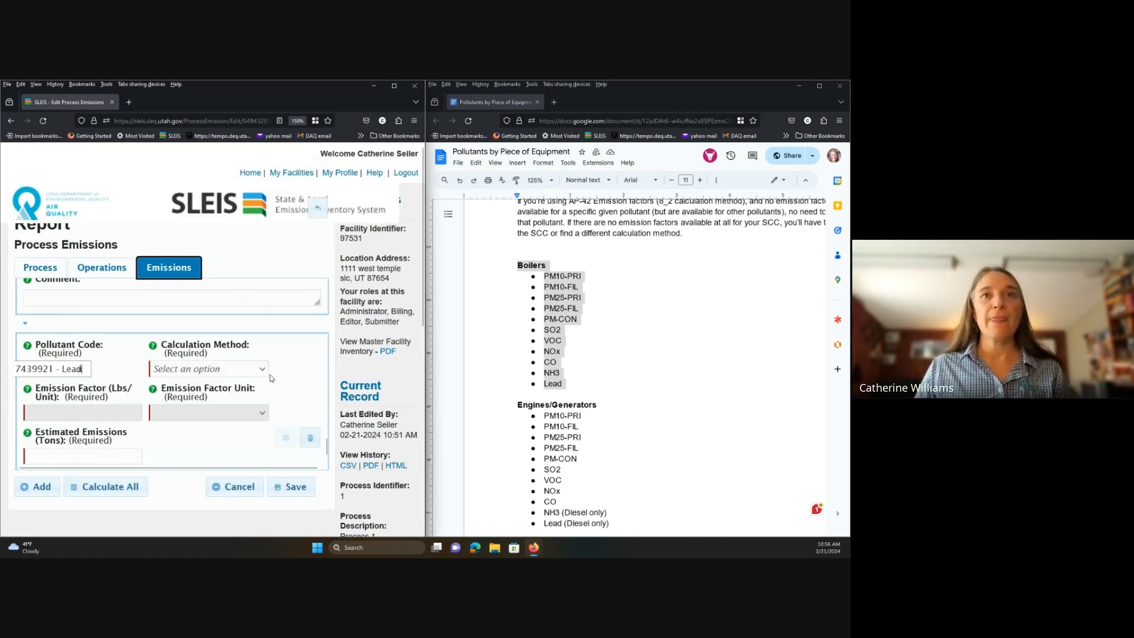
{"action": "left_click", "coordinate": [264, 369]}
{"action": "scroll", "coordinate": [248, 248], "scroll_direction": "down", "scroll_amount": 5}
{"action": "left_click", "coordinate": [238, 328]}
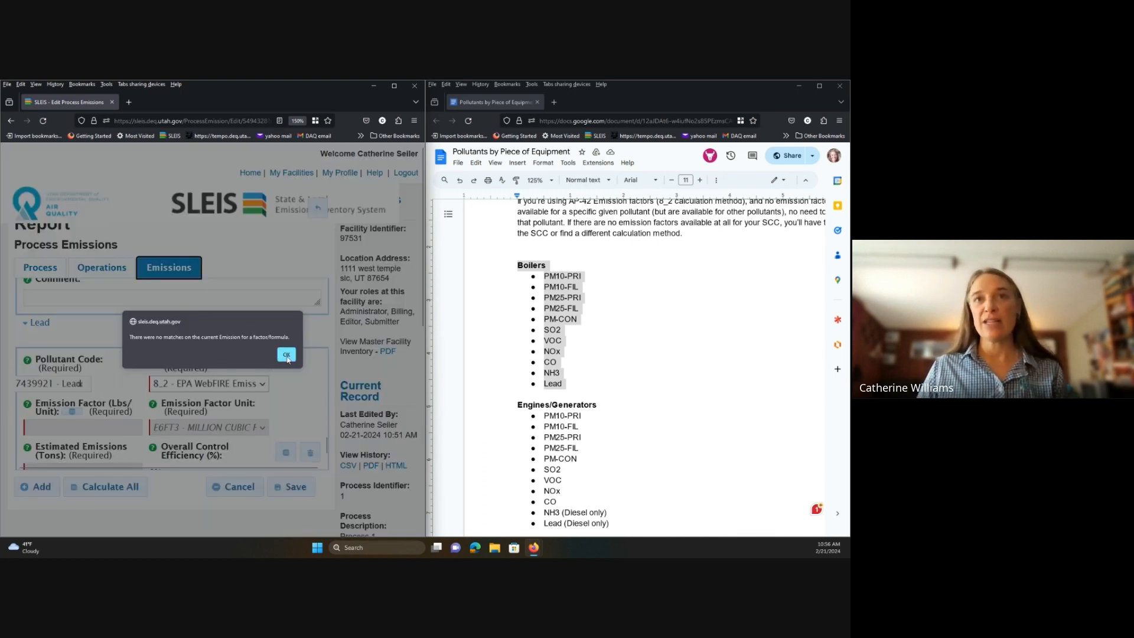
{"action": "left_click", "coordinate": [286, 355]}
{"action": "left_click", "coordinate": [312, 458]}
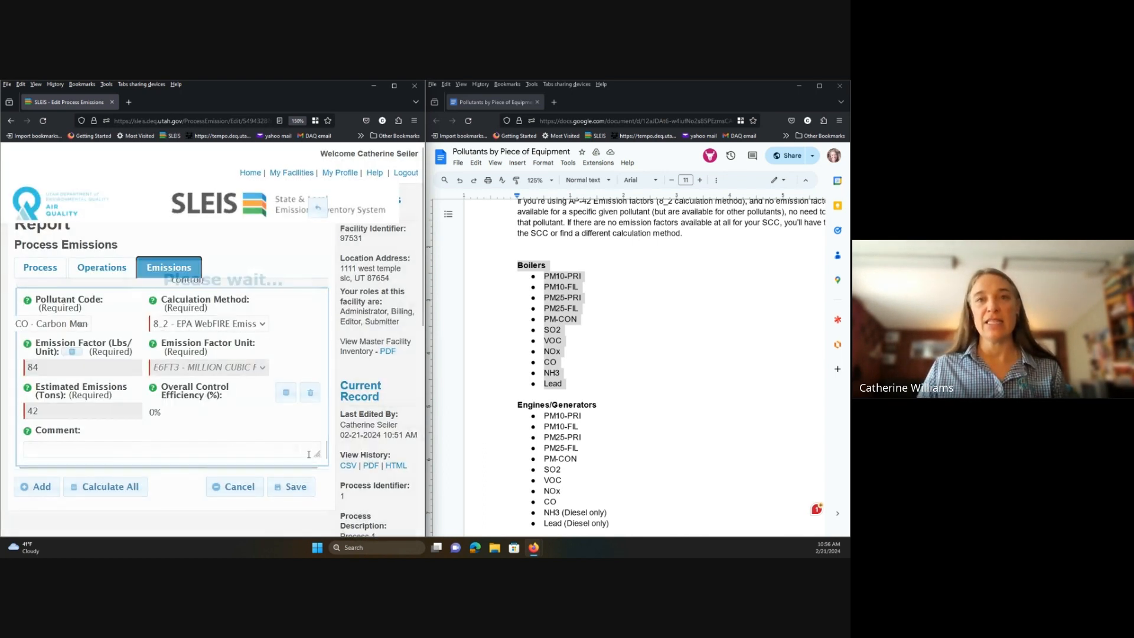
Save the process emissions, then review the table in a maximized window at 170% zoom.
{"action": "left_click", "coordinate": [289, 488]}
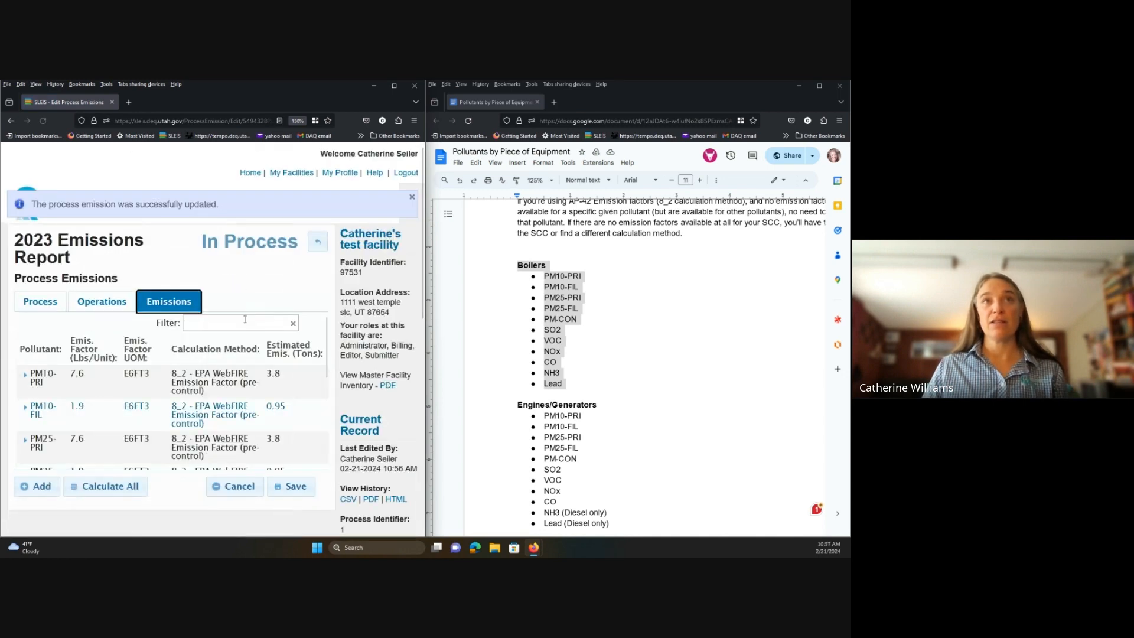
{"action": "left_click", "coordinate": [395, 87]}
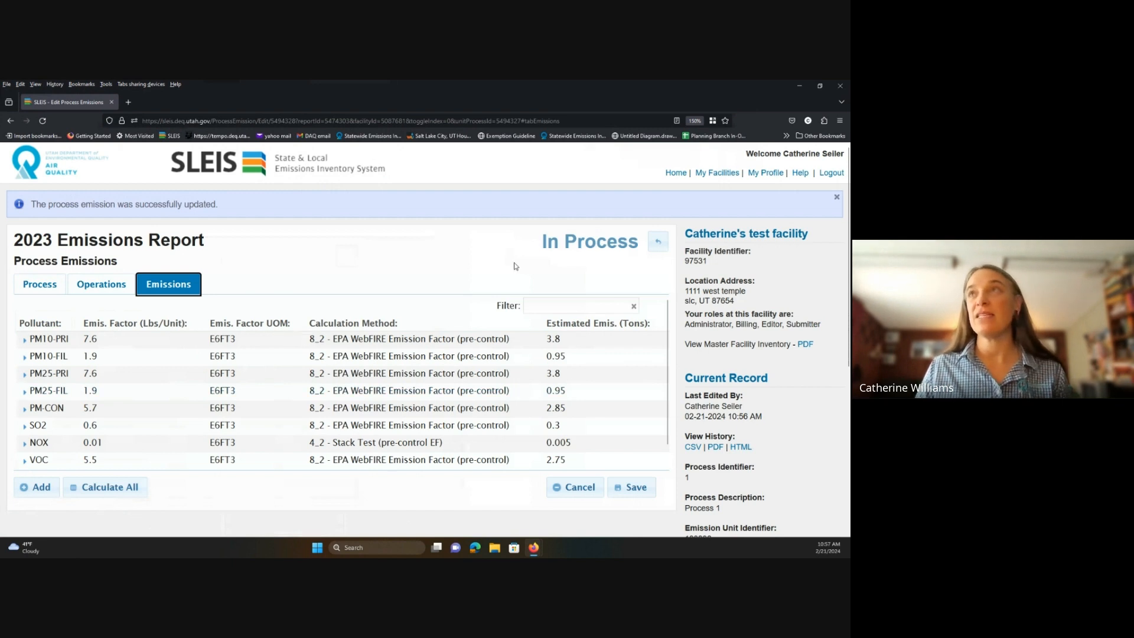
{"action": "key", "text": "ctrl+plus"}
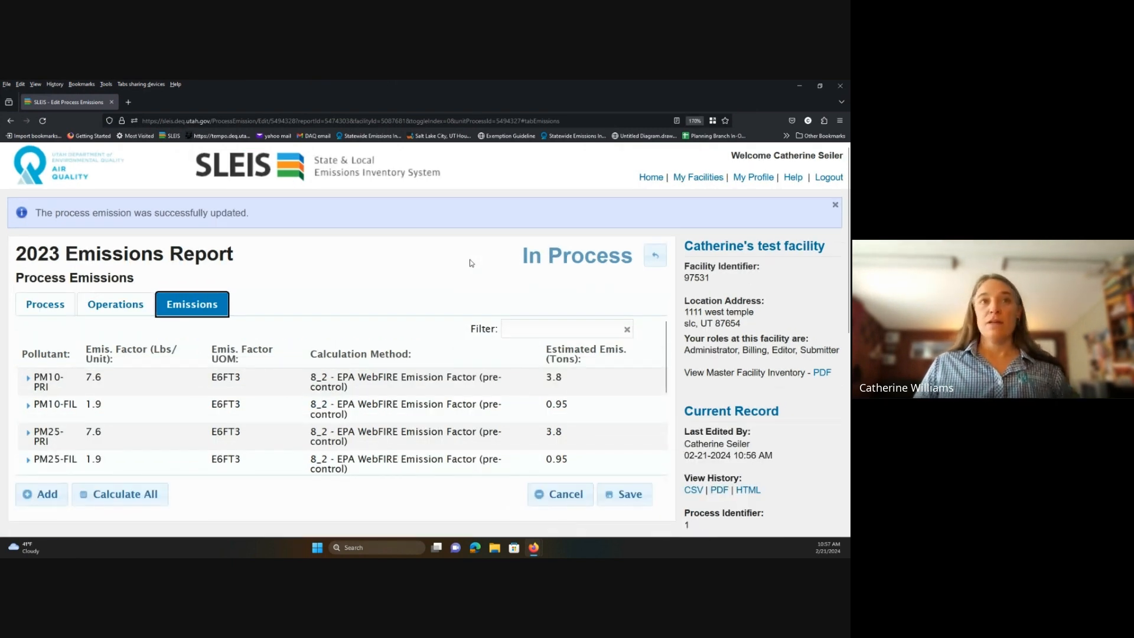
{"action": "scroll", "coordinate": [226, 393], "scroll_direction": "down", "scroll_amount": 2}
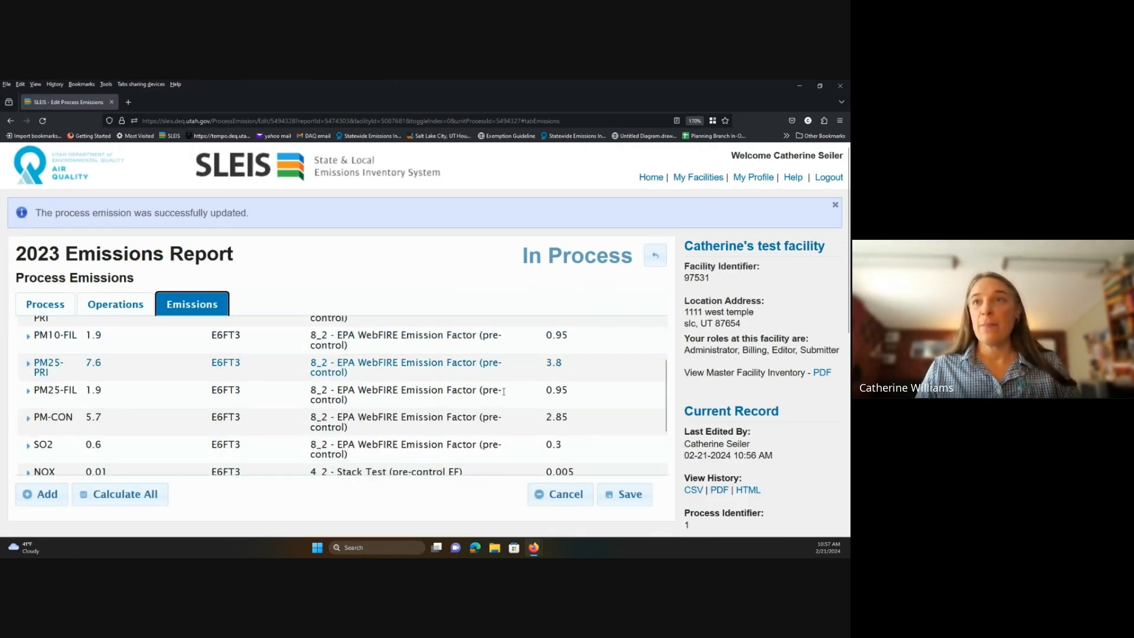
{"action": "scroll", "coordinate": [537, 360], "scroll_direction": "up", "scroll_amount": 2}
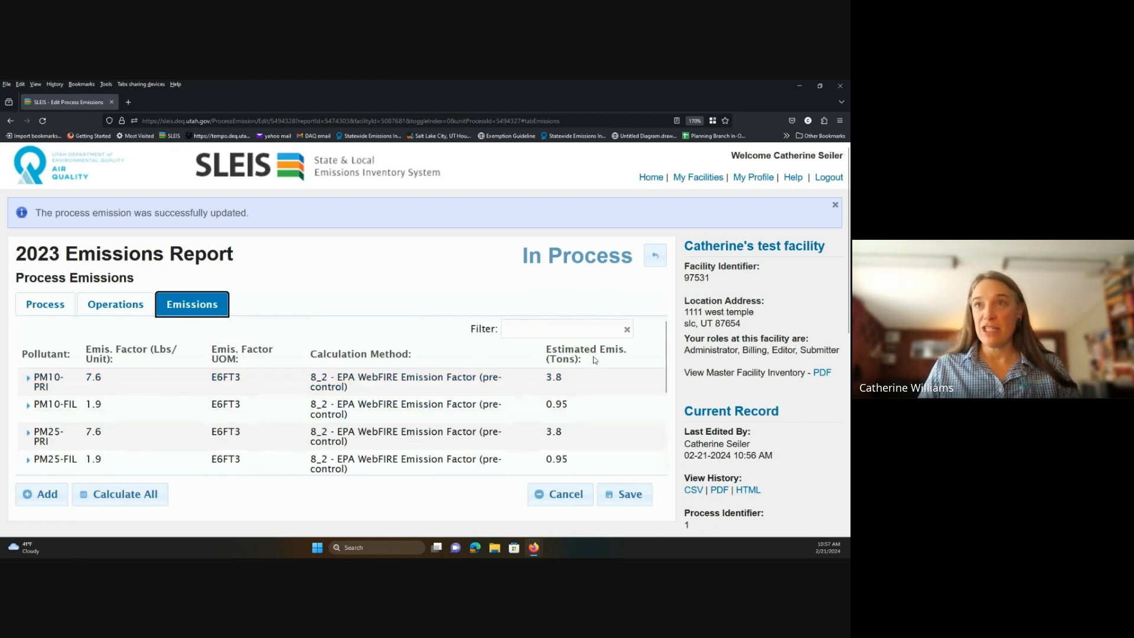
{"action": "scroll", "coordinate": [544, 390], "scroll_direction": "down", "scroll_amount": 6}
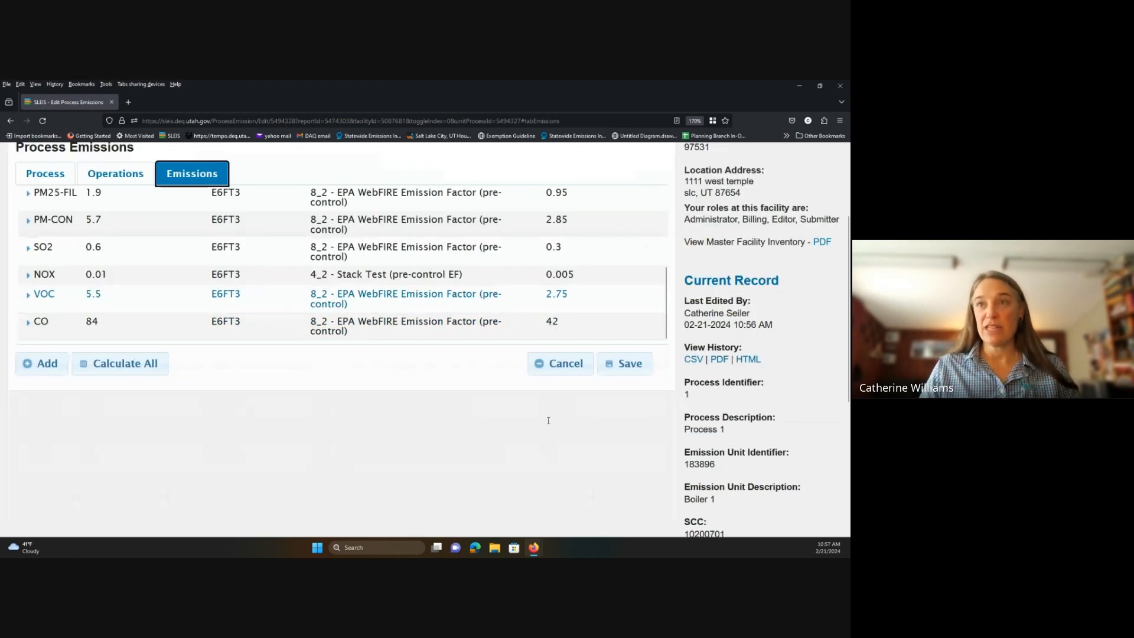
{"action": "scroll", "coordinate": [548, 424], "scroll_direction": "up", "scroll_amount": 3}
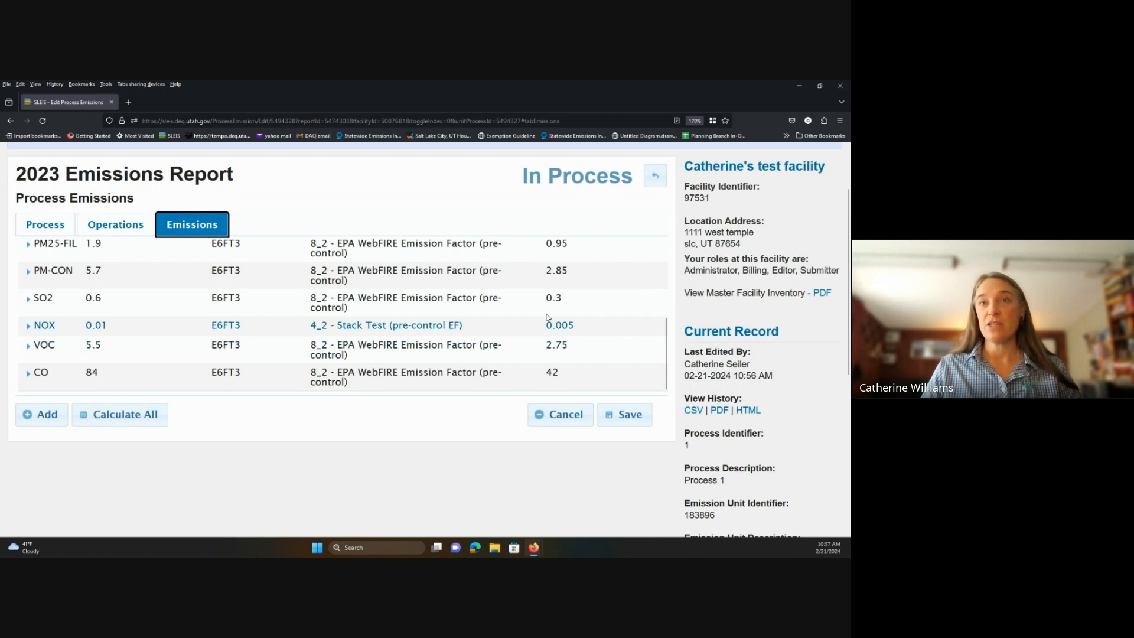
{"action": "scroll", "coordinate": [537, 333], "scroll_direction": "up", "scroll_amount": 5}
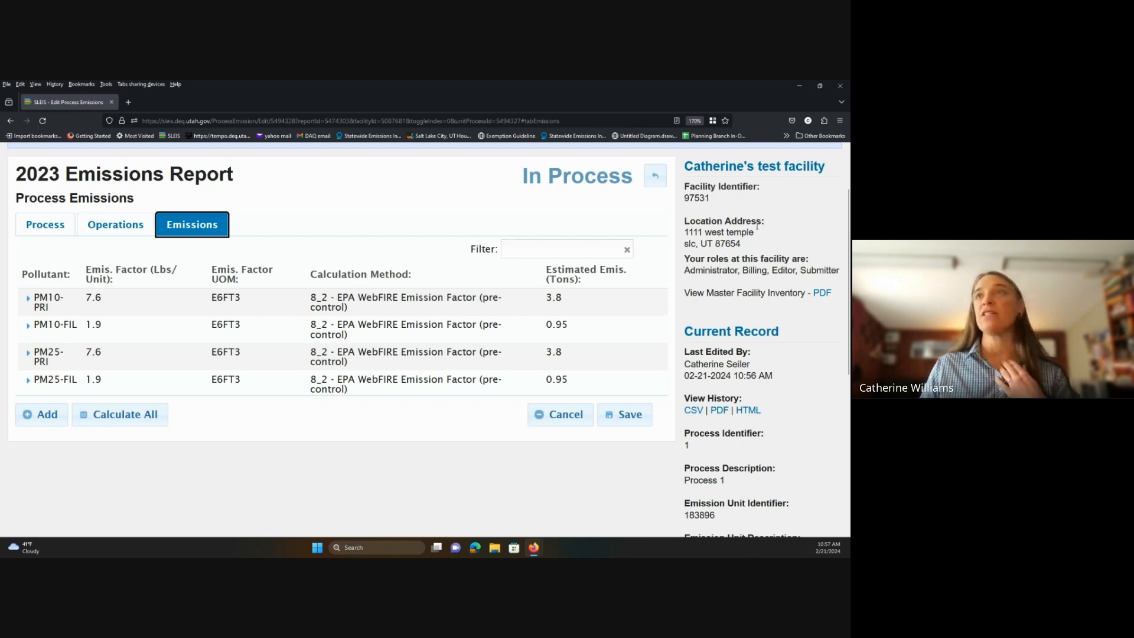
{"action": "left_click", "coordinate": [654, 188]}
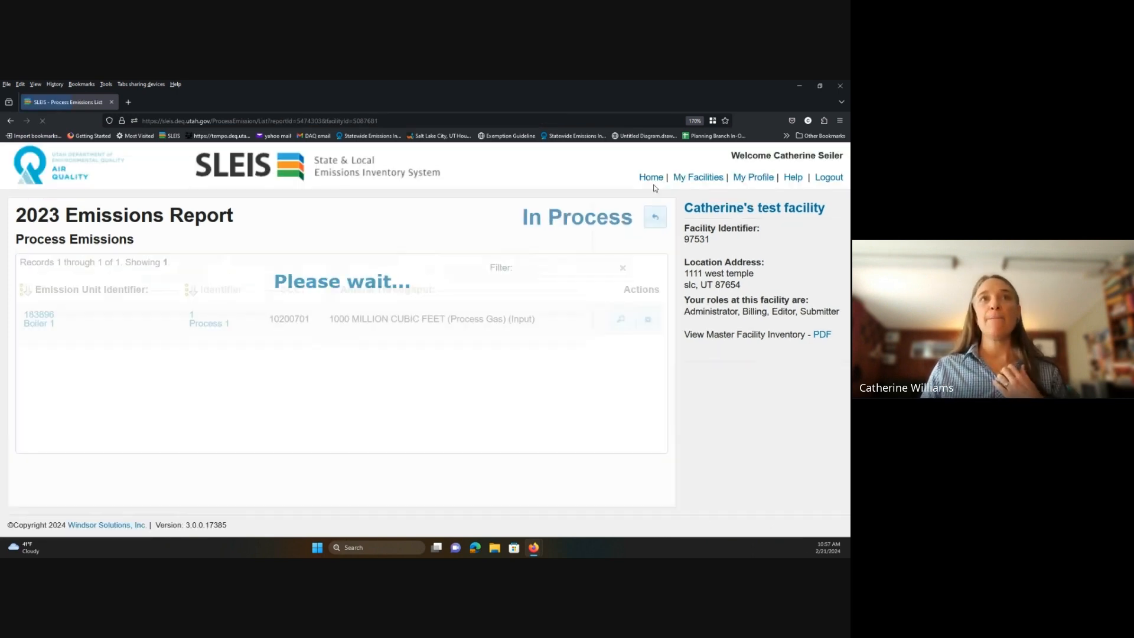
{"action": "left_click", "coordinate": [661, 220]}
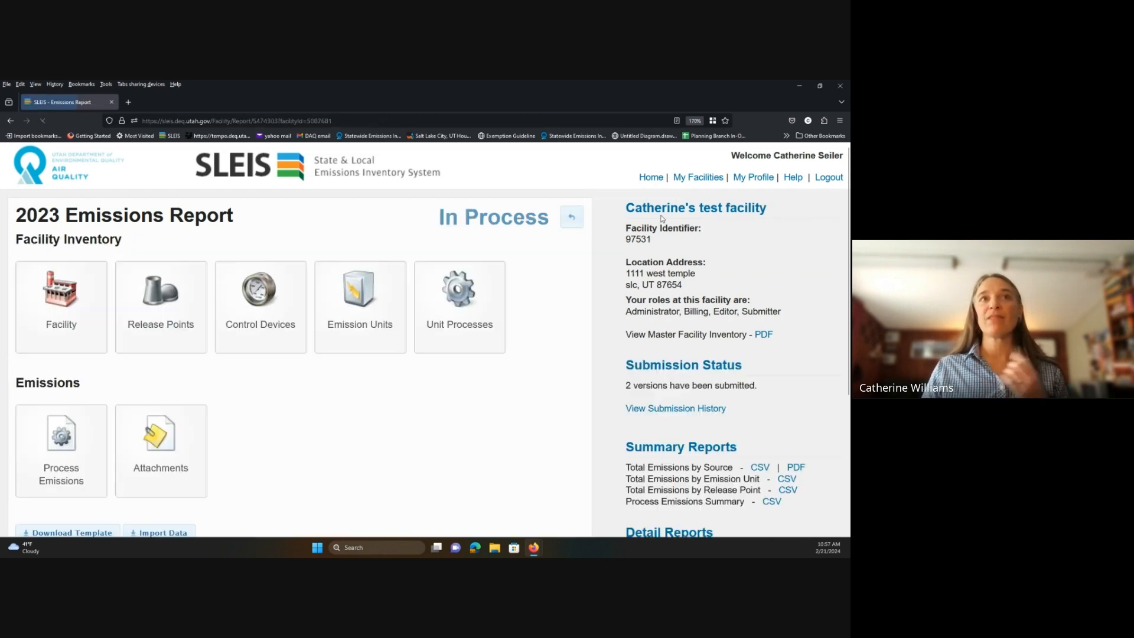
{"action": "left_click", "coordinate": [247, 336]}
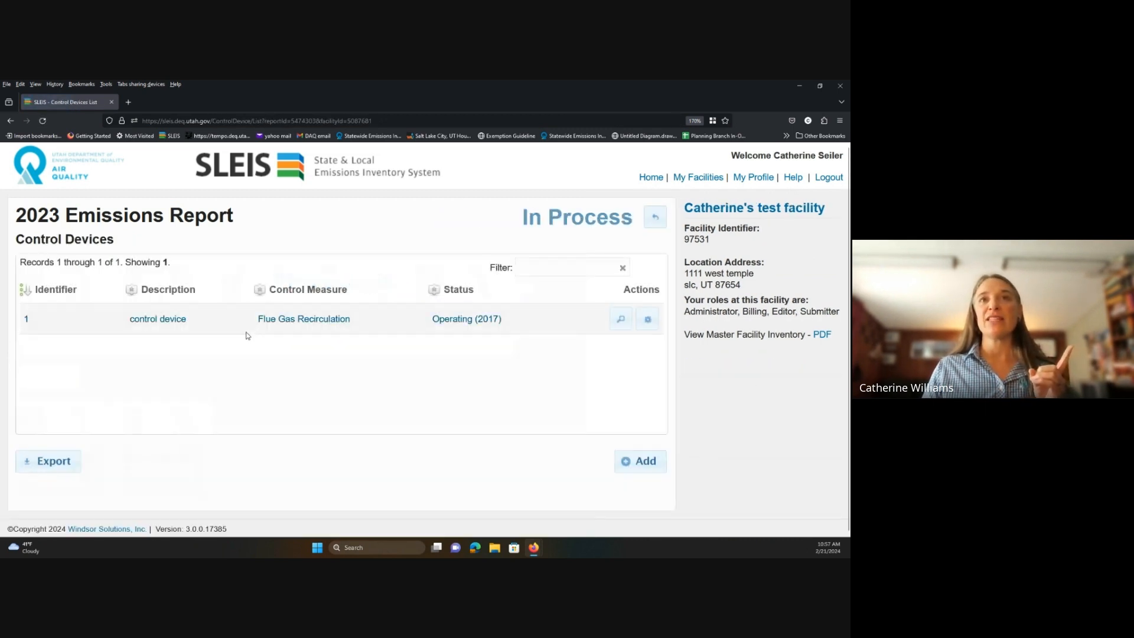
{"action": "left_click", "coordinate": [620, 319]}
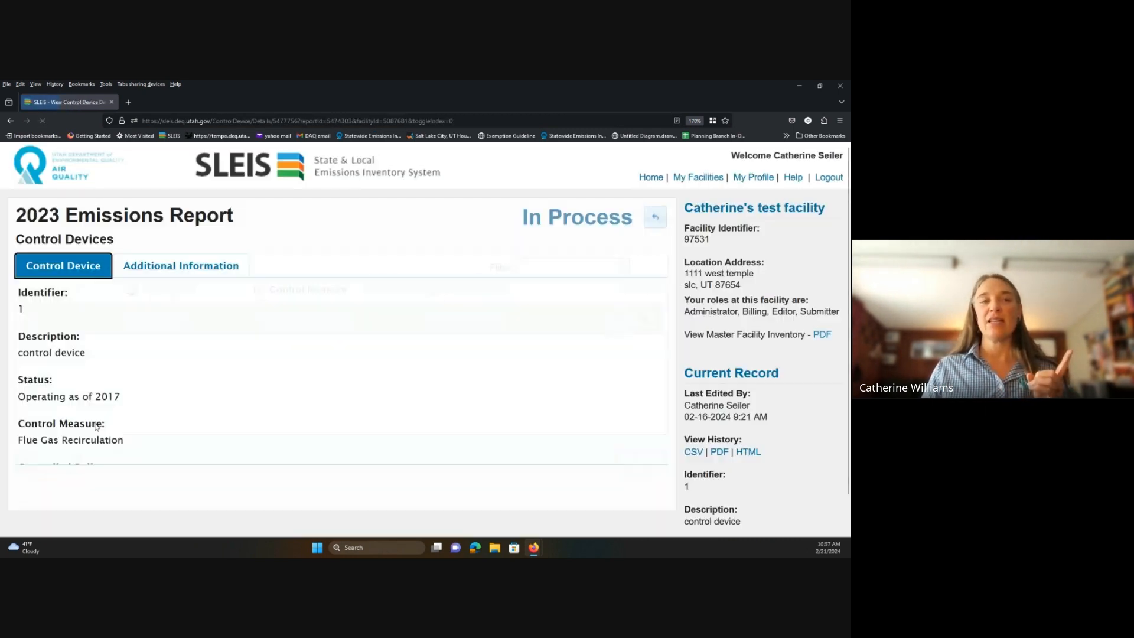
{"action": "scroll", "coordinate": [50, 372], "scroll_direction": "down", "scroll_amount": 3}
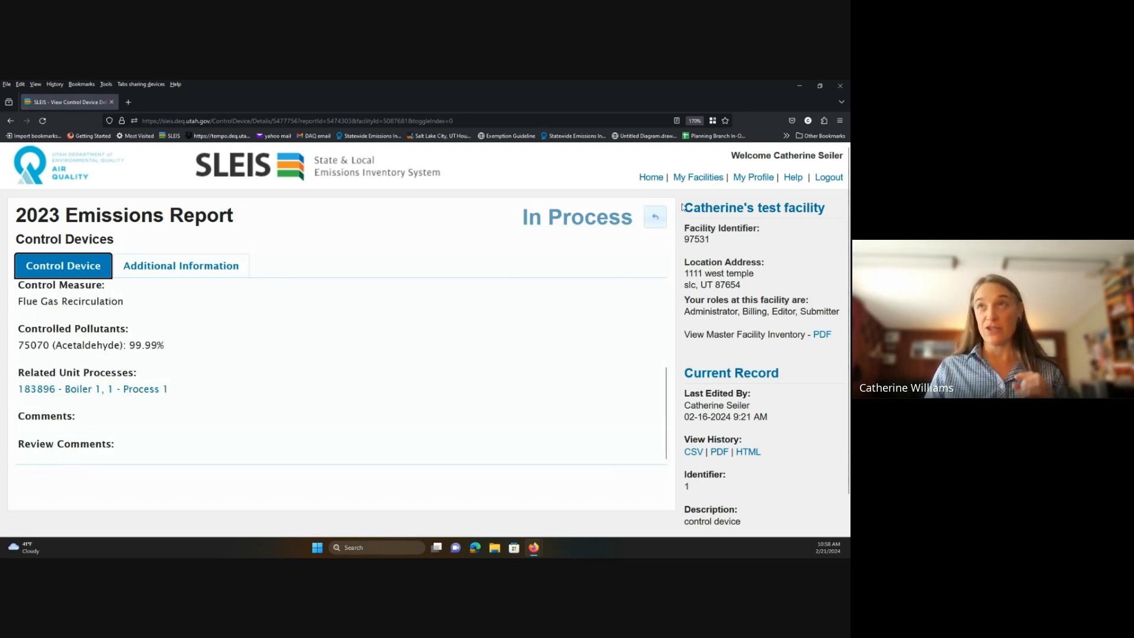
{"action": "left_click", "coordinate": [664, 217]}
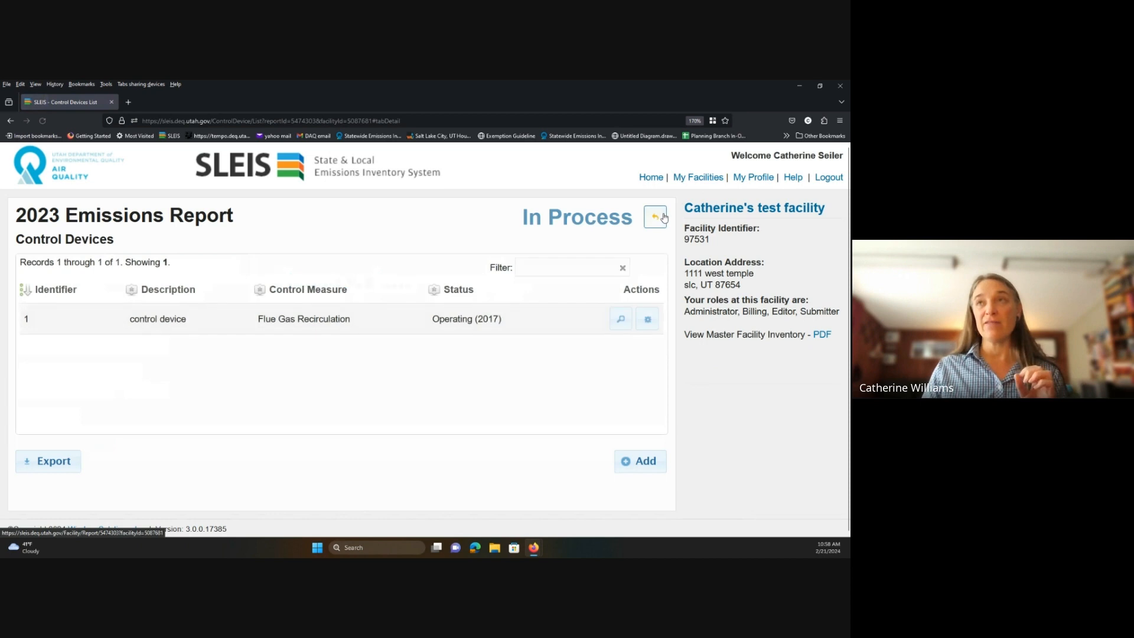
{"action": "left_click", "coordinate": [655, 217]}
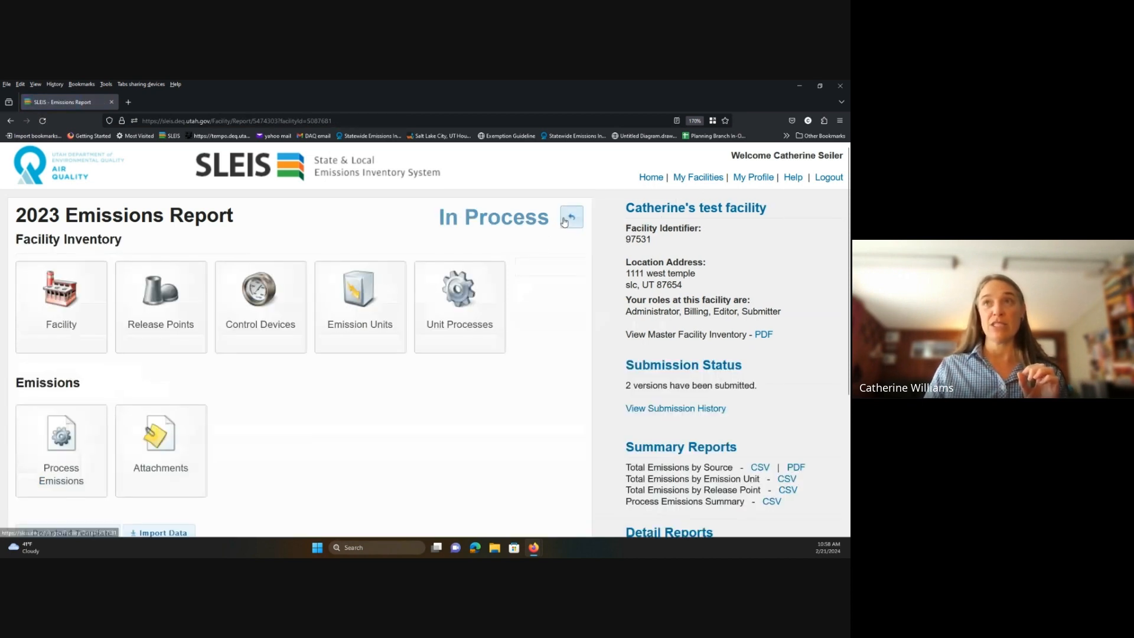
{"action": "left_click", "coordinate": [75, 483]}
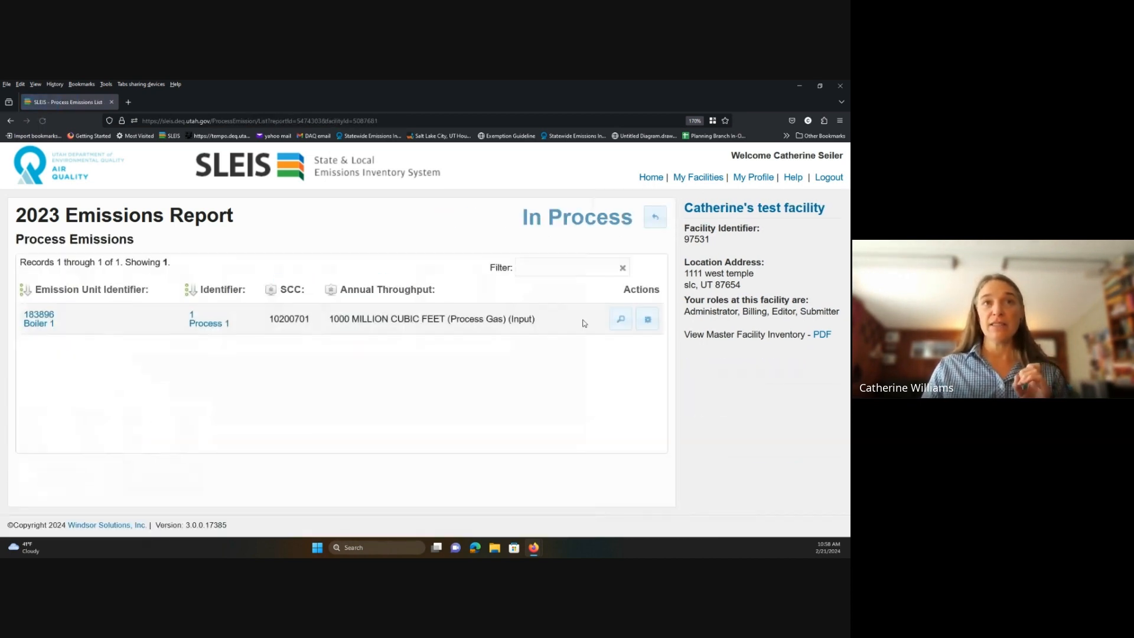
{"action": "left_click", "coordinate": [649, 322]}
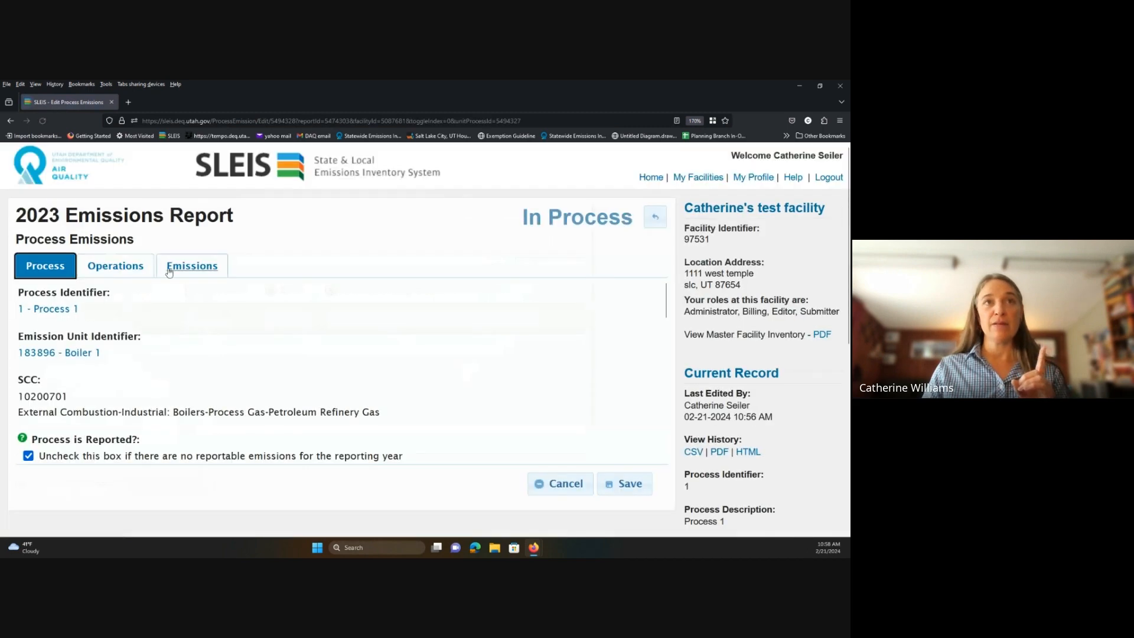
{"action": "left_click", "coordinate": [192, 265]}
{"action": "scroll", "coordinate": [201, 371], "scroll_direction": "down", "scroll_amount": 1}
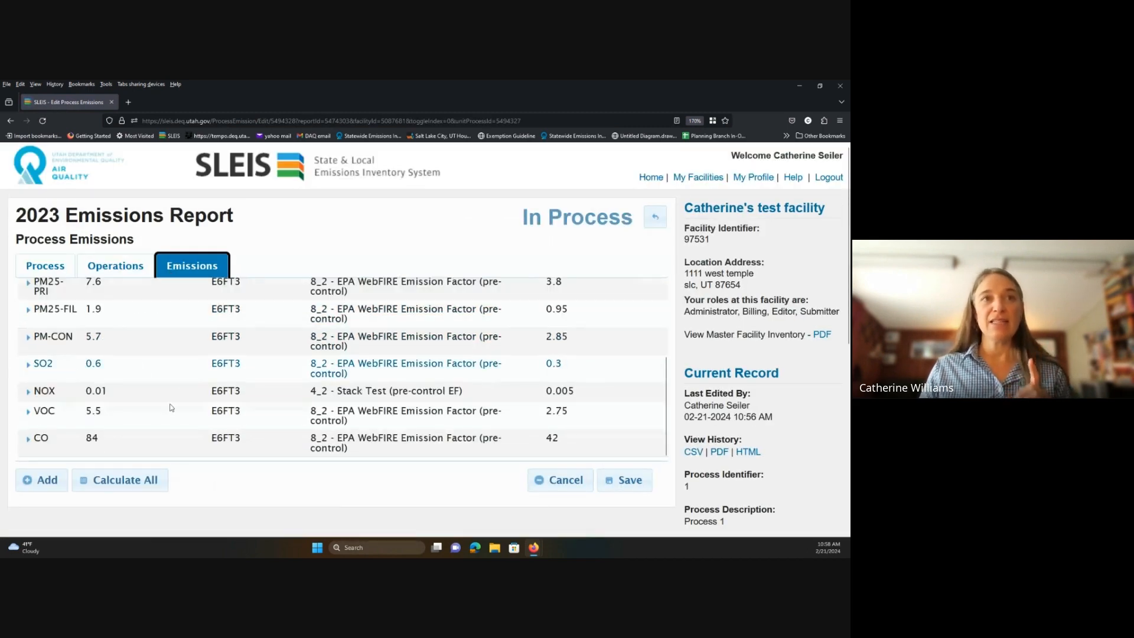
{"action": "left_click", "coordinate": [47, 480]}
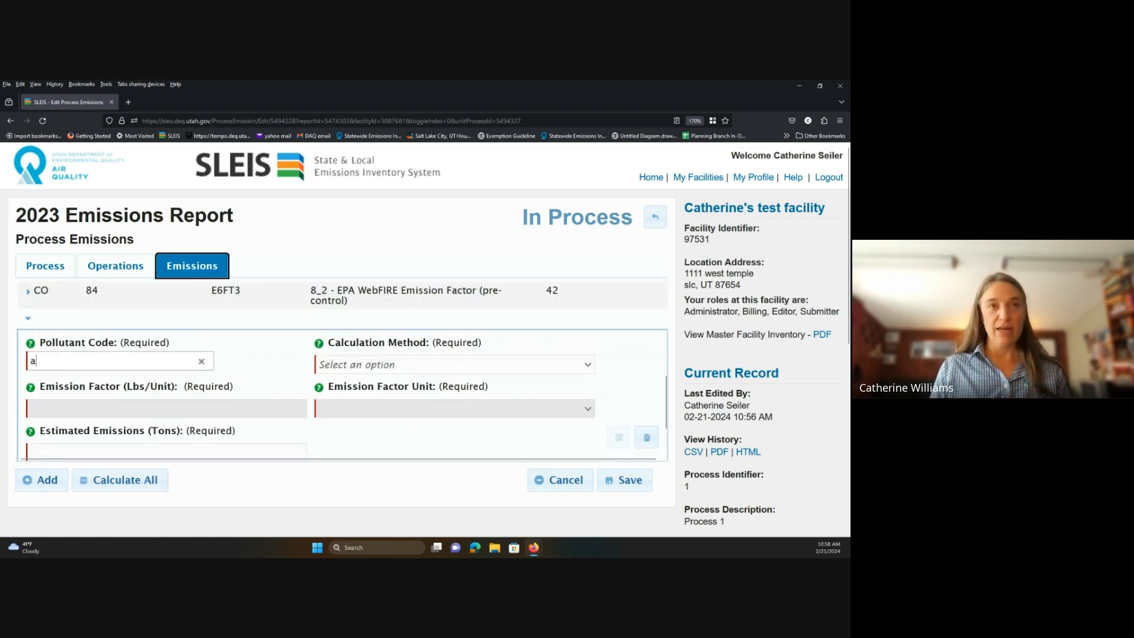
Set the new emission's pollutant to 75070 - Acetaldehyde.
{"action": "type", "text": "act"}
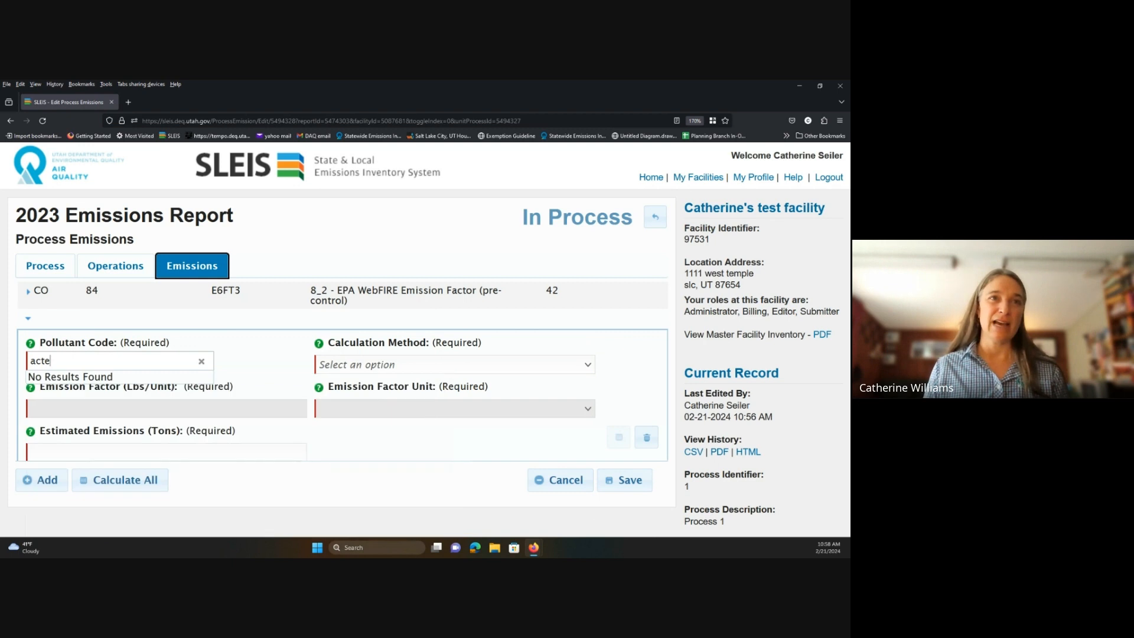
{"action": "key", "text": "BackSpace"}
{"action": "type", "text": "et"}
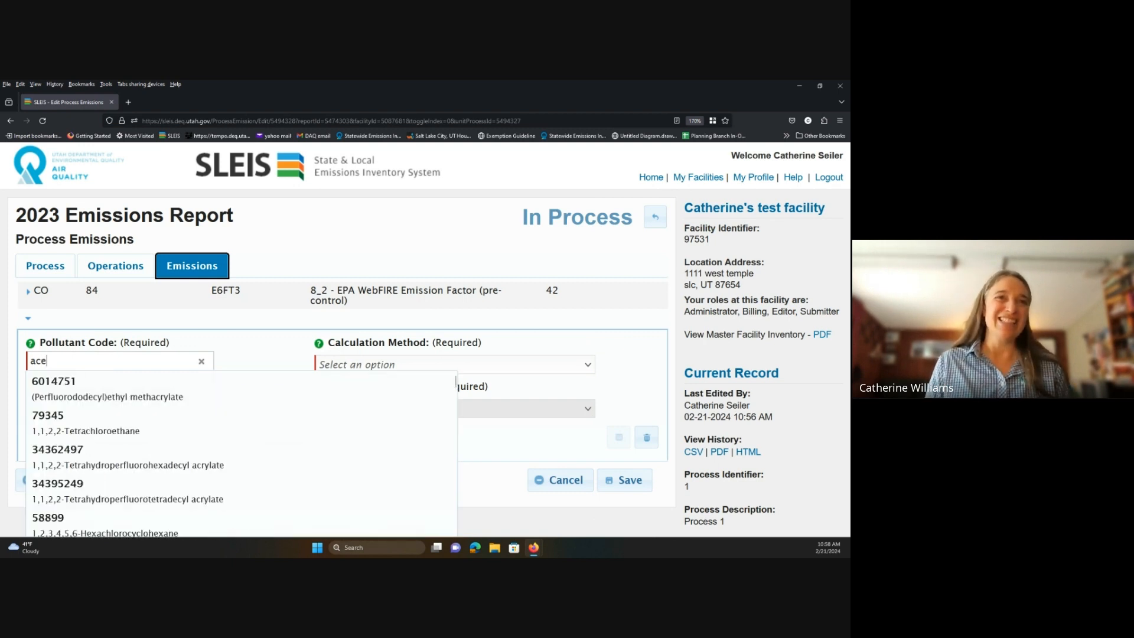
{"action": "type", "text": "a"}
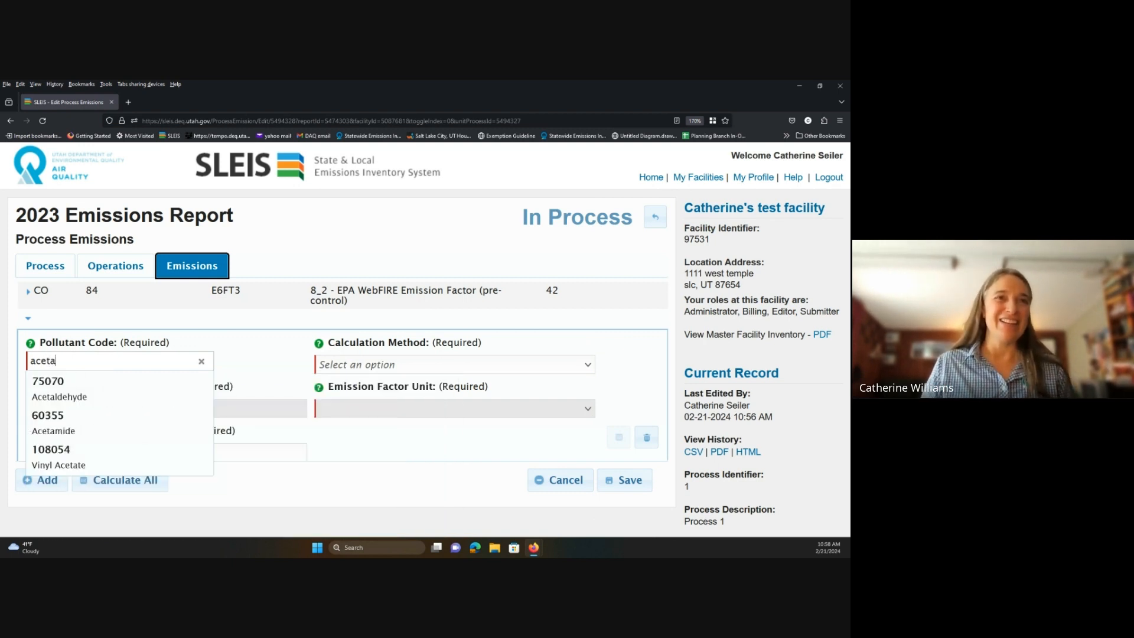
{"action": "left_click", "coordinate": [170, 386]}
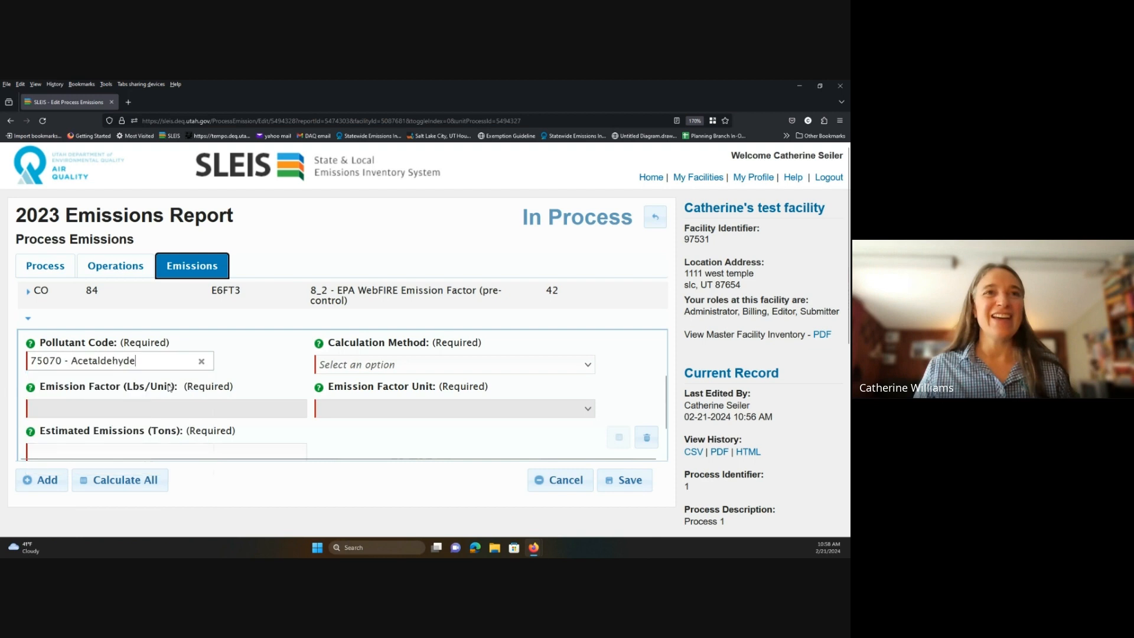
Apply the 8_1 post-control flue gas recirculation factor 0.0061098 and save the emission.
{"action": "left_click", "coordinate": [588, 365]}
{"action": "scroll", "coordinate": [473, 284], "scroll_direction": "down", "scroll_amount": 1}
{"action": "scroll", "coordinate": [473, 285], "scroll_direction": "down", "scroll_amount": 3}
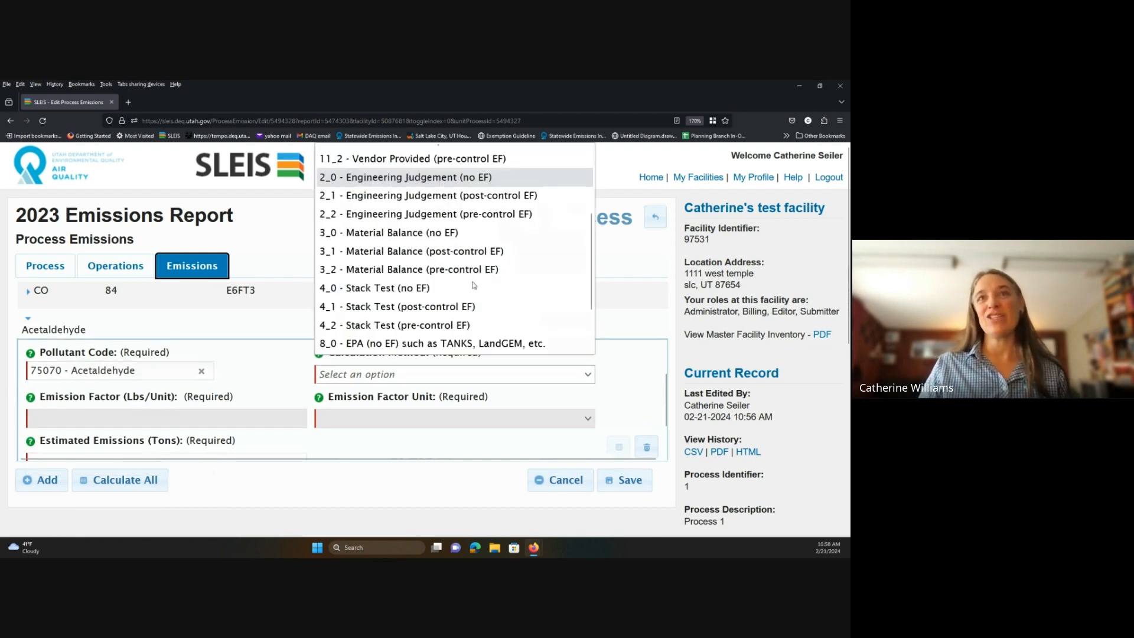
{"action": "left_click", "coordinate": [446, 289]}
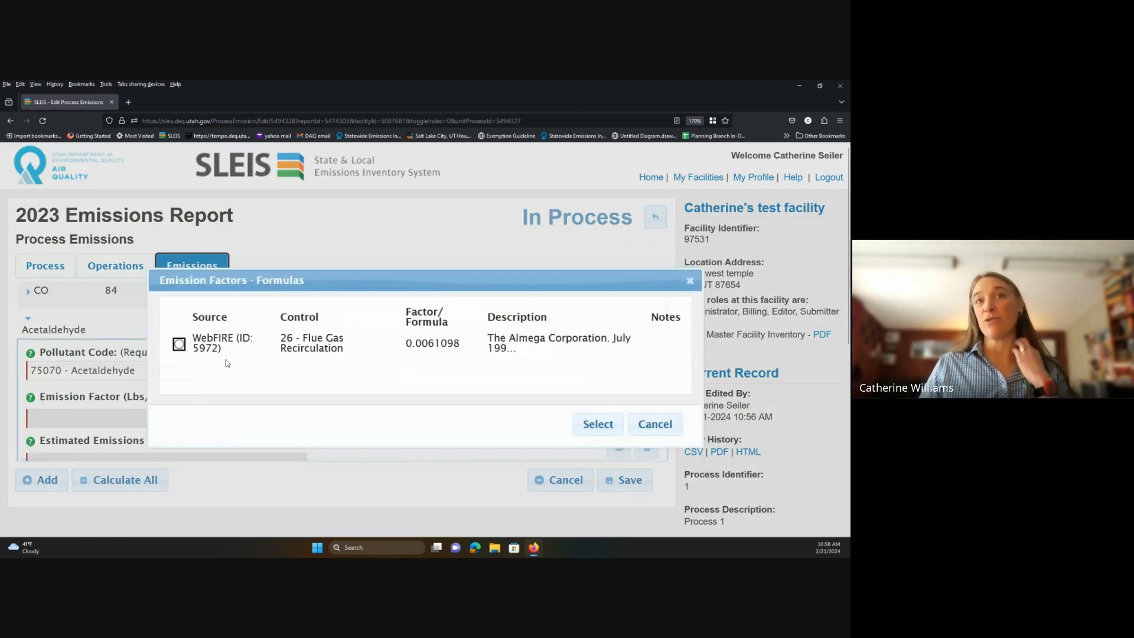
{"action": "left_click", "coordinate": [179, 344]}
{"action": "left_click", "coordinate": [597, 427]}
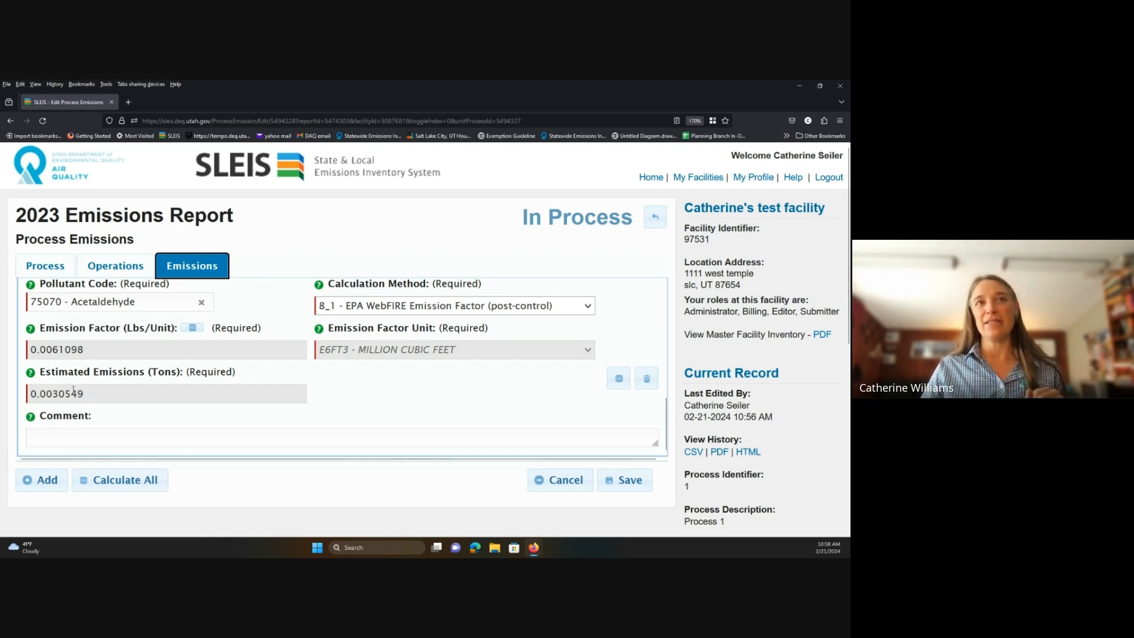
{"action": "left_click", "coordinate": [628, 483]}
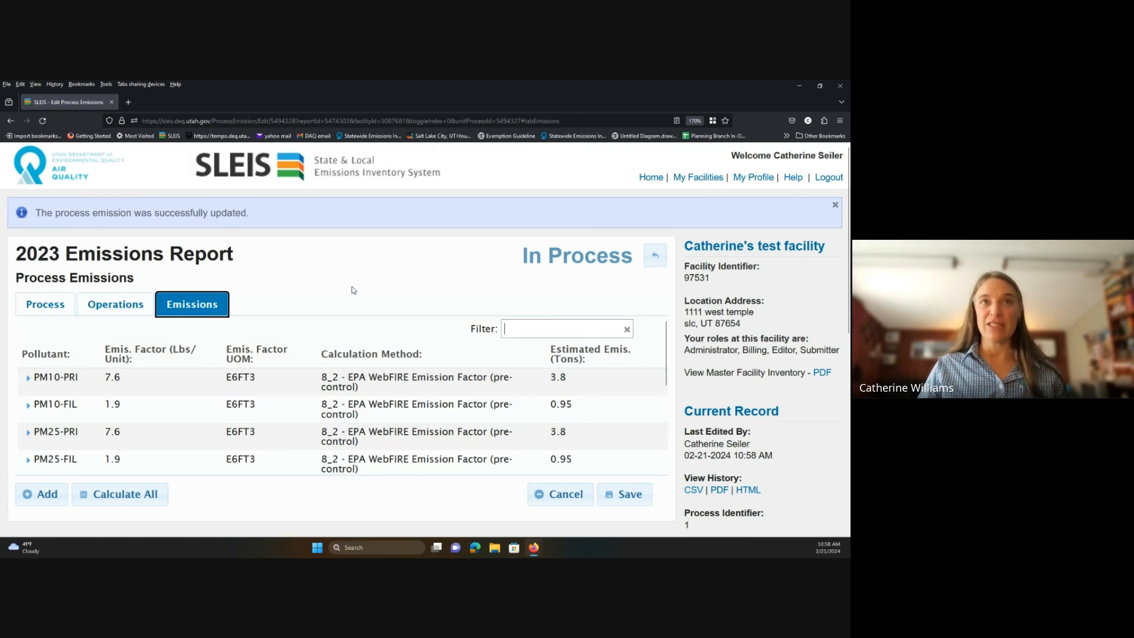
Return to the 2023 Emissions Report, run Validate with no errors, and mark it Ready for Submission.
{"action": "left_click", "coordinate": [655, 255]}
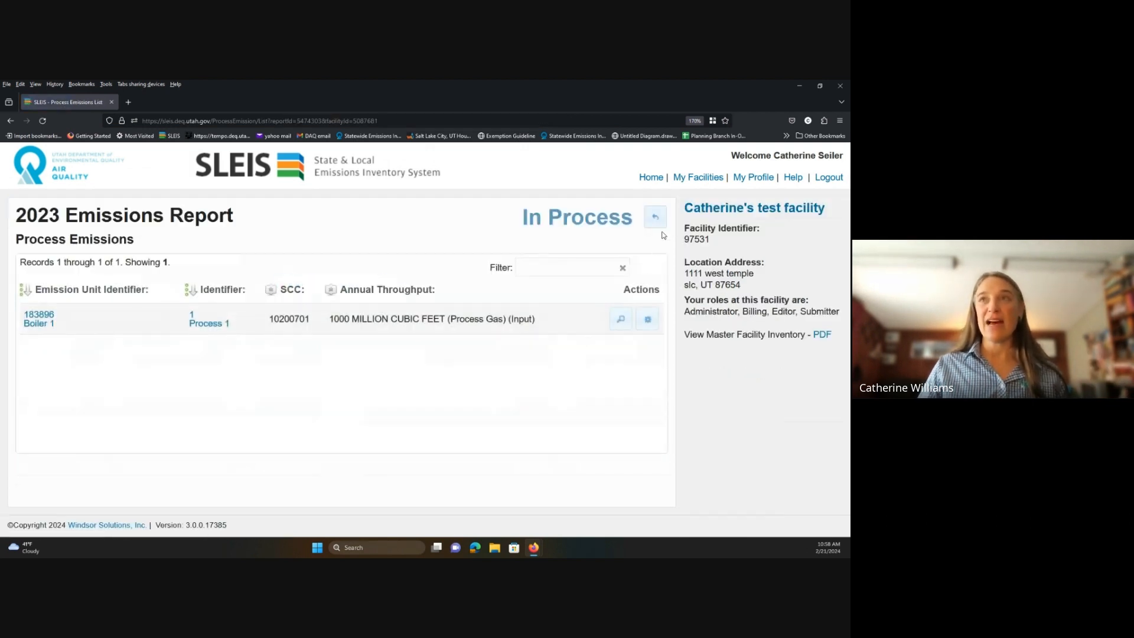
{"action": "left_click", "coordinate": [655, 218]}
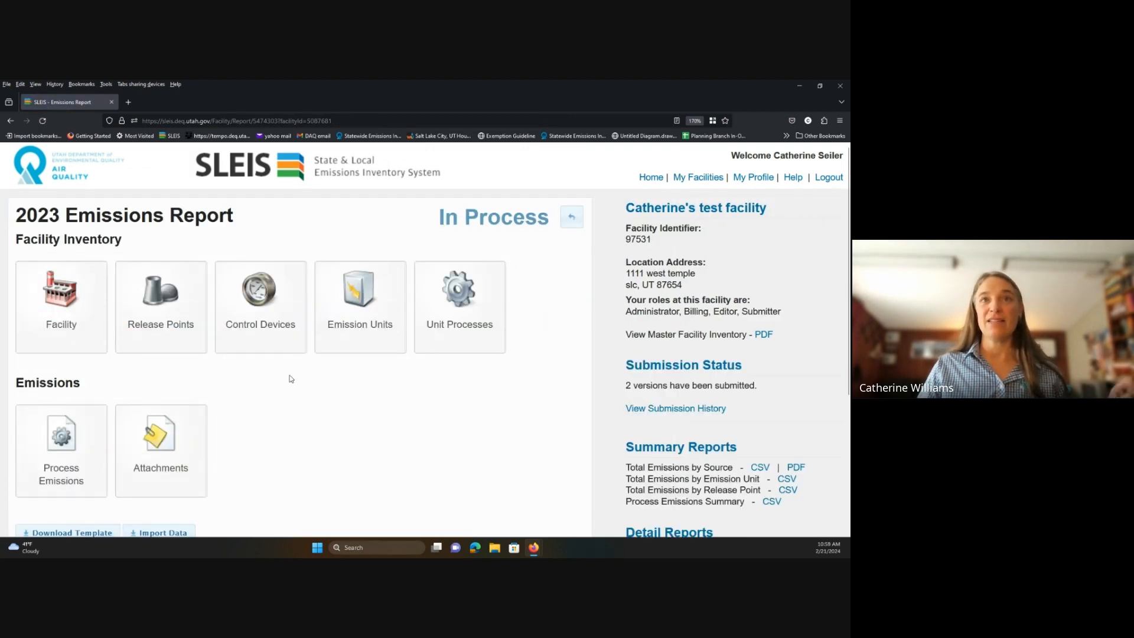
{"action": "scroll", "coordinate": [290, 379], "scroll_direction": "down", "scroll_amount": 3}
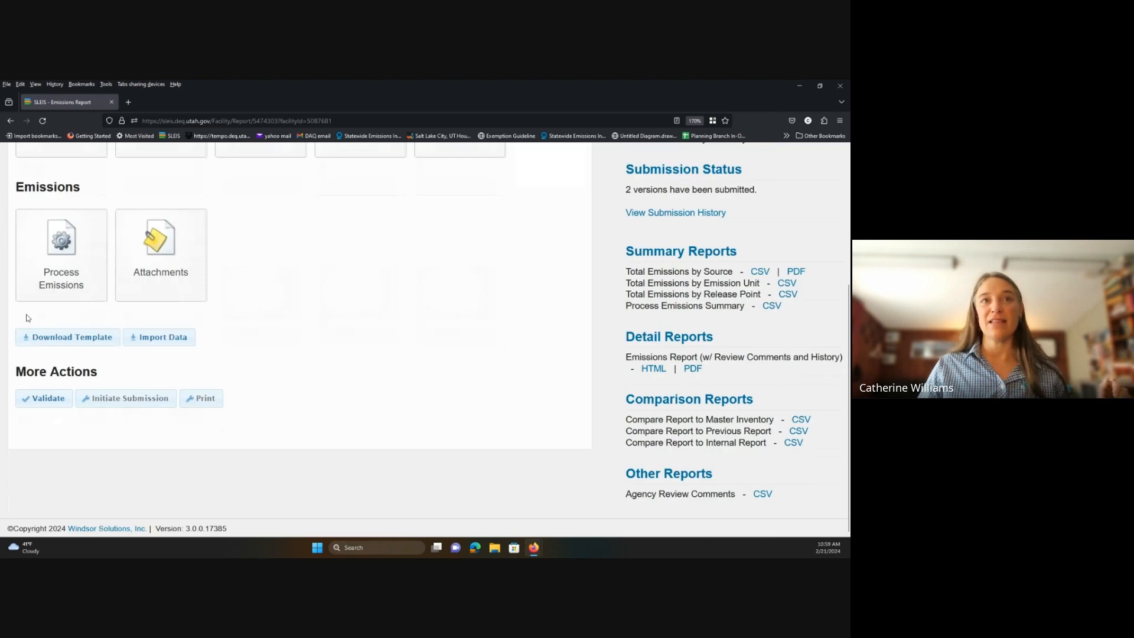
{"action": "left_click", "coordinate": [54, 406]}
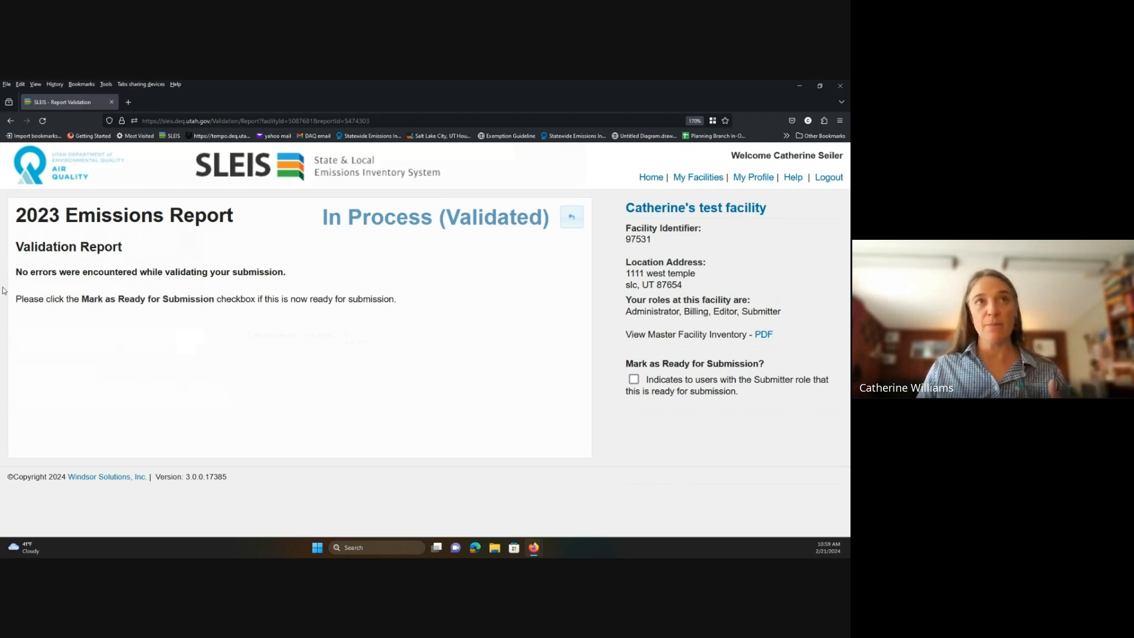
{"action": "left_click", "coordinate": [633, 379]}
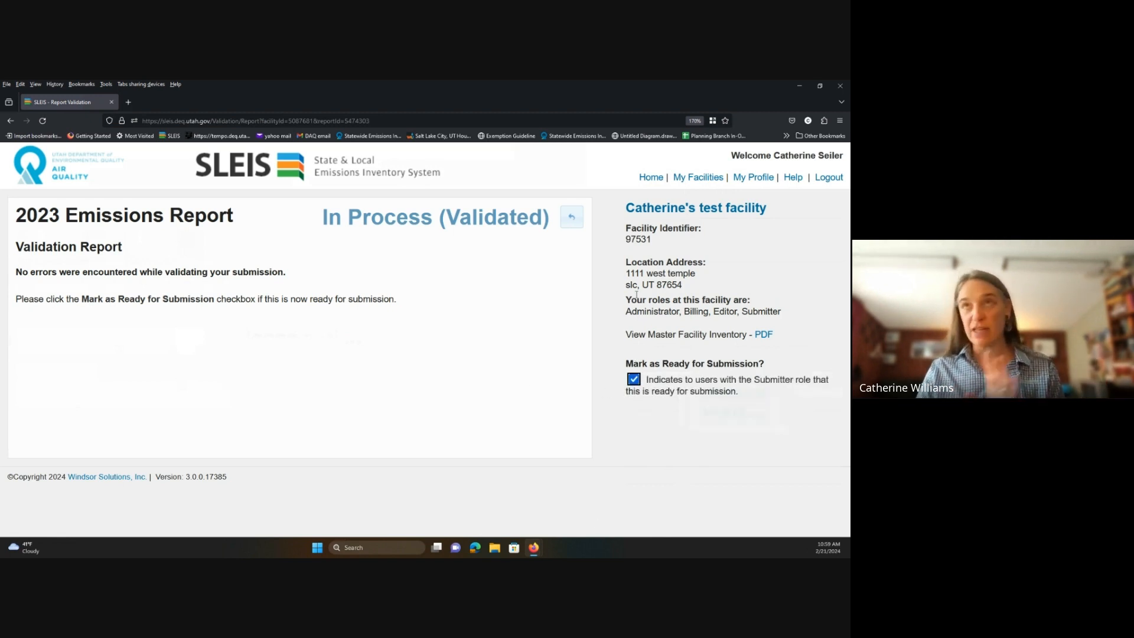
Return to the emissions report overview and initiate submission of the 2023 report.
{"action": "left_click", "coordinate": [571, 221]}
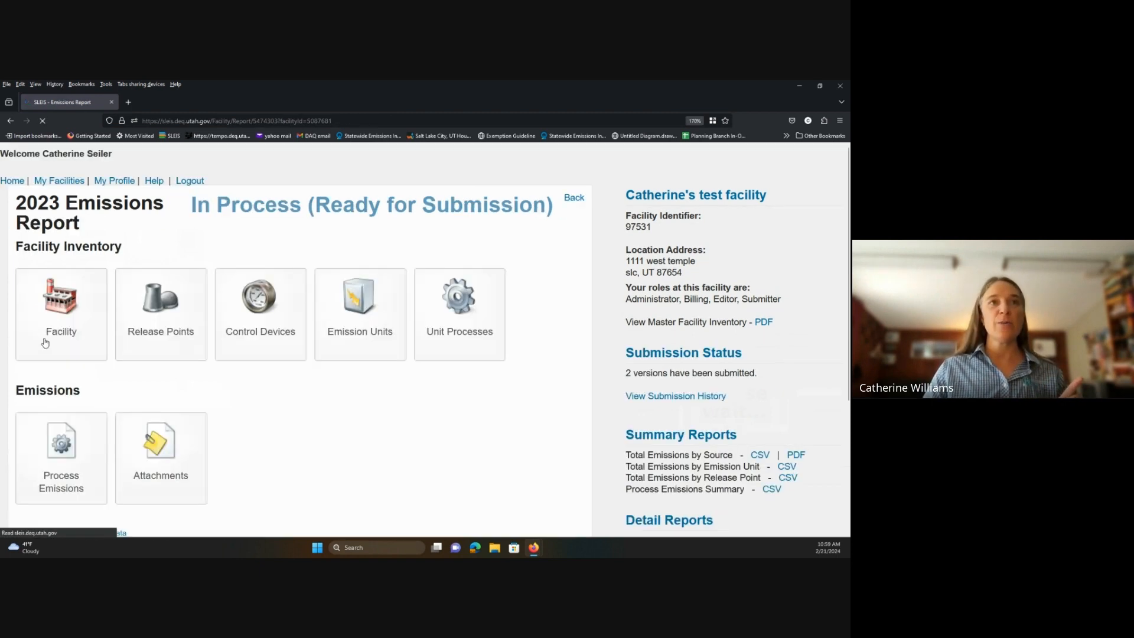
{"action": "scroll", "coordinate": [61, 440], "scroll_direction": "down", "scroll_amount": 3}
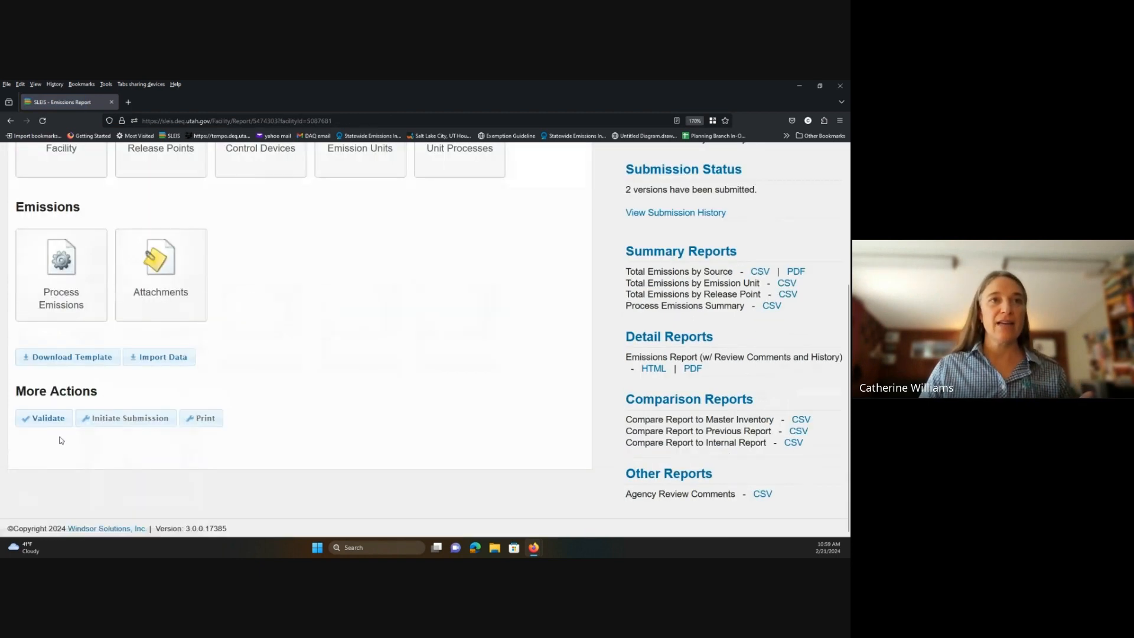
{"action": "left_click", "coordinate": [140, 420]}
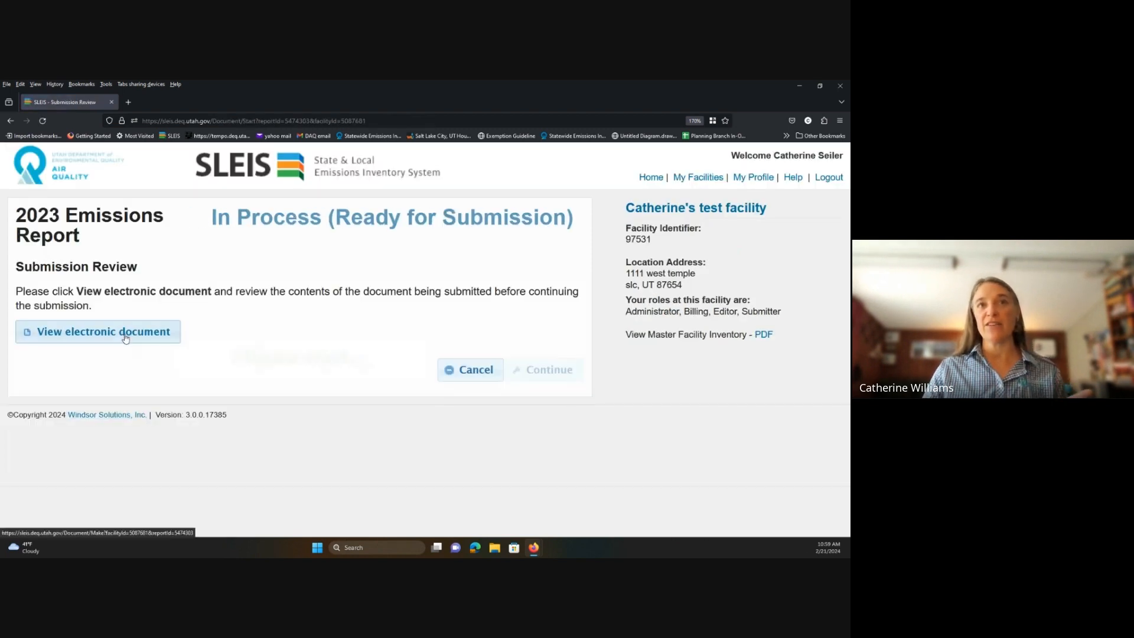
Save the electronic report PDF to the Desktop and continue to the submission agreements.
{"action": "left_click", "coordinate": [130, 345]}
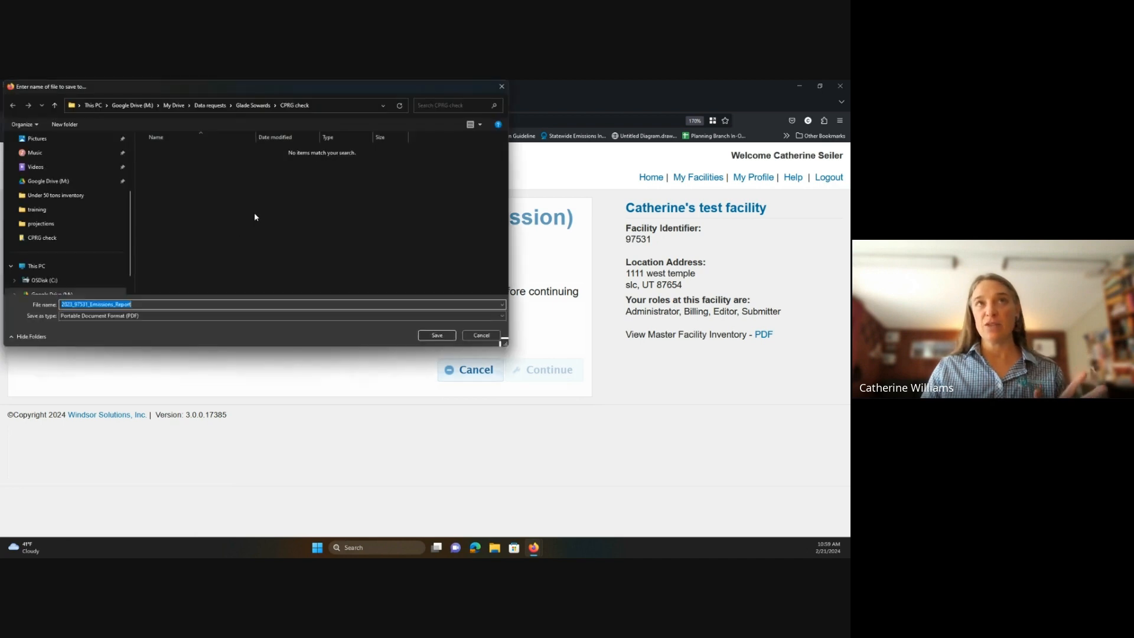
{"action": "scroll", "coordinate": [80, 225], "scroll_direction": "up", "scroll_amount": 2}
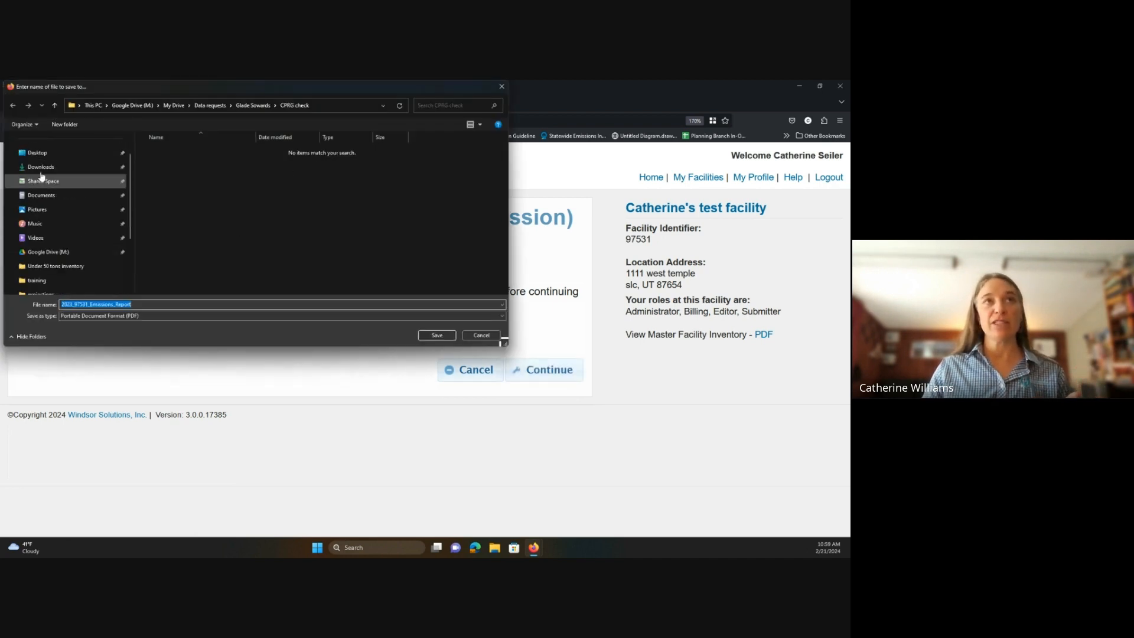
{"action": "left_click", "coordinate": [41, 154]}
{"action": "left_click", "coordinate": [429, 339]}
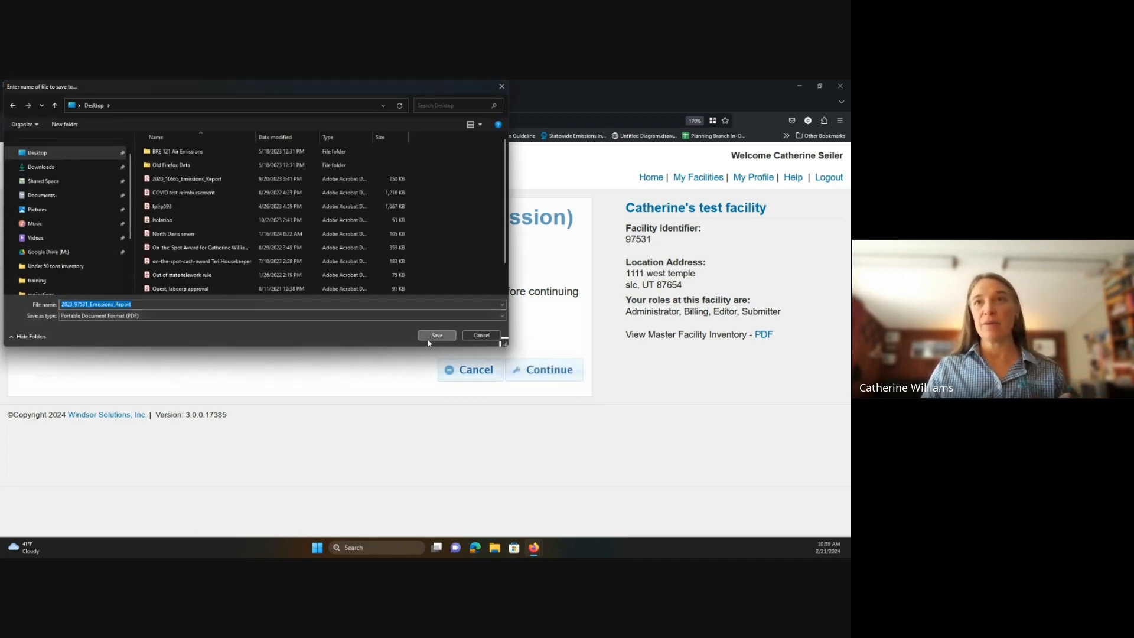
{"action": "left_click", "coordinate": [540, 378]}
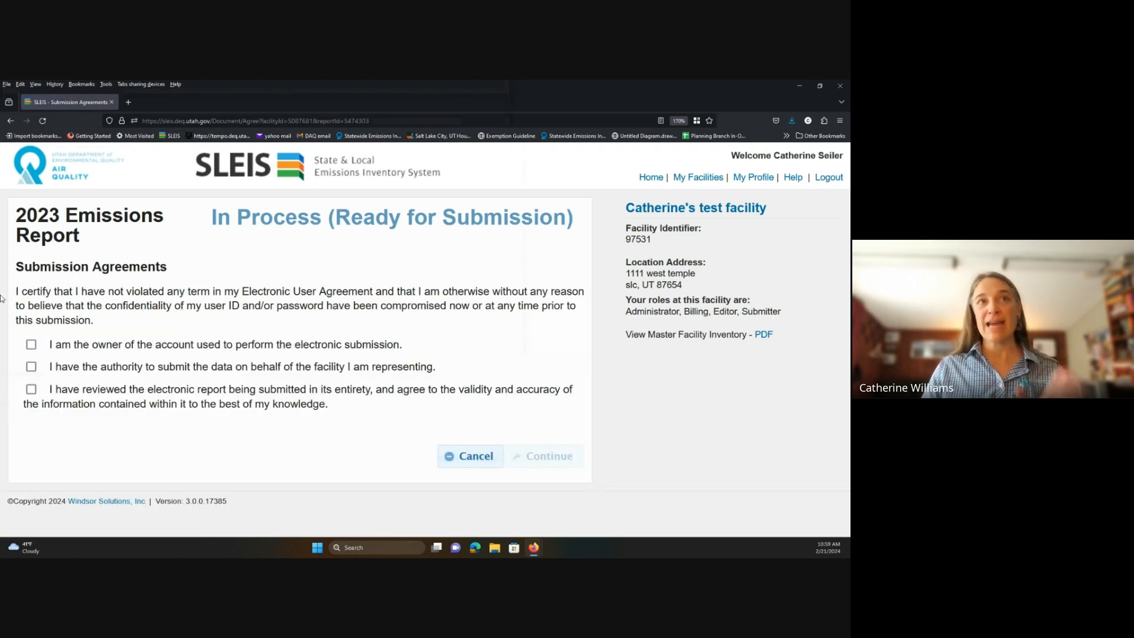
Certify account ownership, facility submission authority and report accuracy, then continue to signing.
{"action": "left_click", "coordinate": [31, 344]}
{"action": "left_click", "coordinate": [31, 367]}
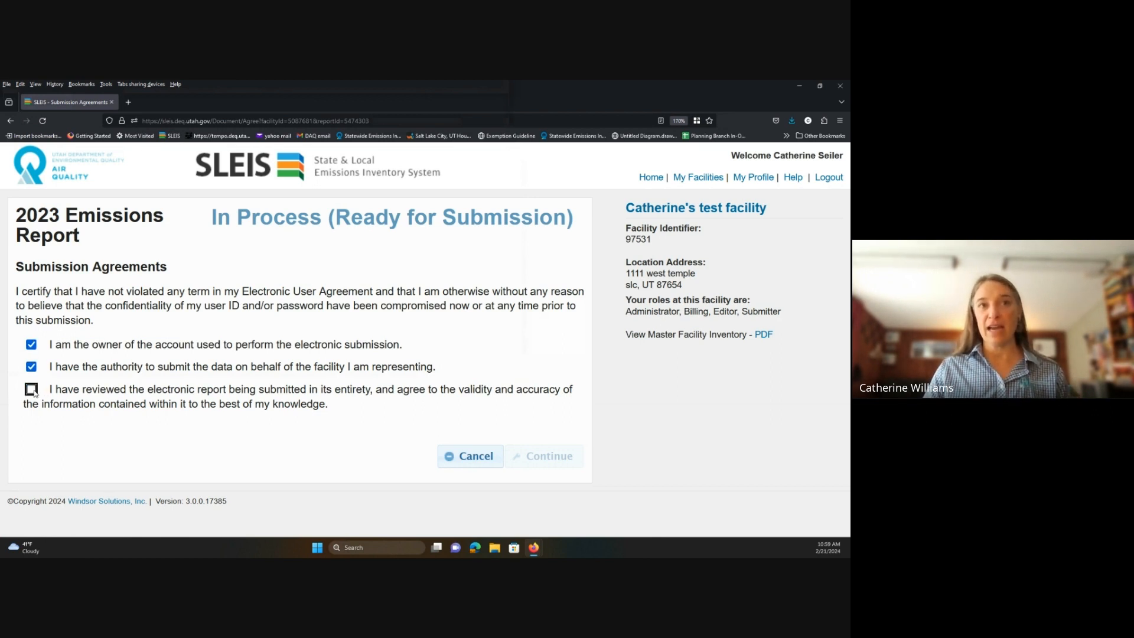
{"action": "left_click", "coordinate": [31, 390]}
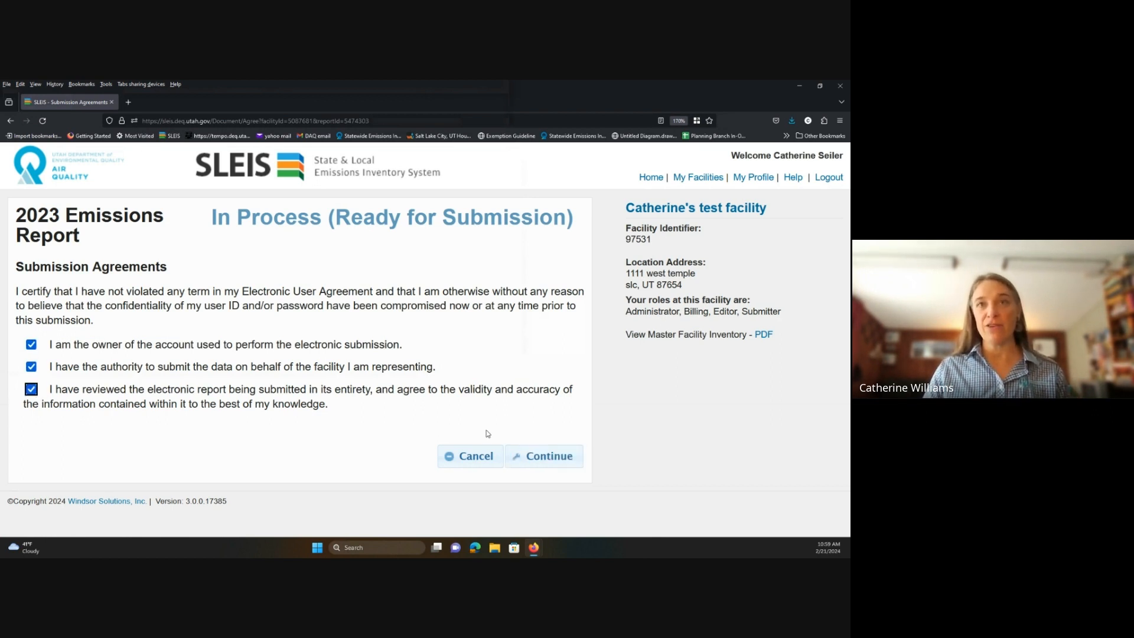
{"action": "left_click", "coordinate": [537, 465]}
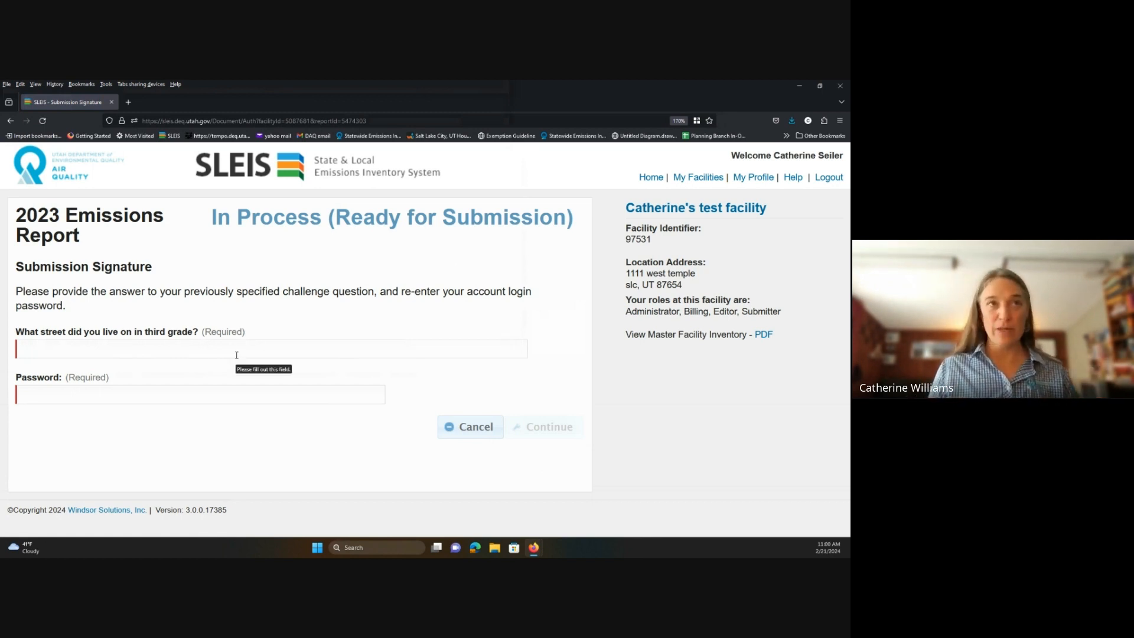
Sign with the challenge-question answer and saved password, submit, and decline Firefox's password update.
{"action": "left_click", "coordinate": [210, 343]}
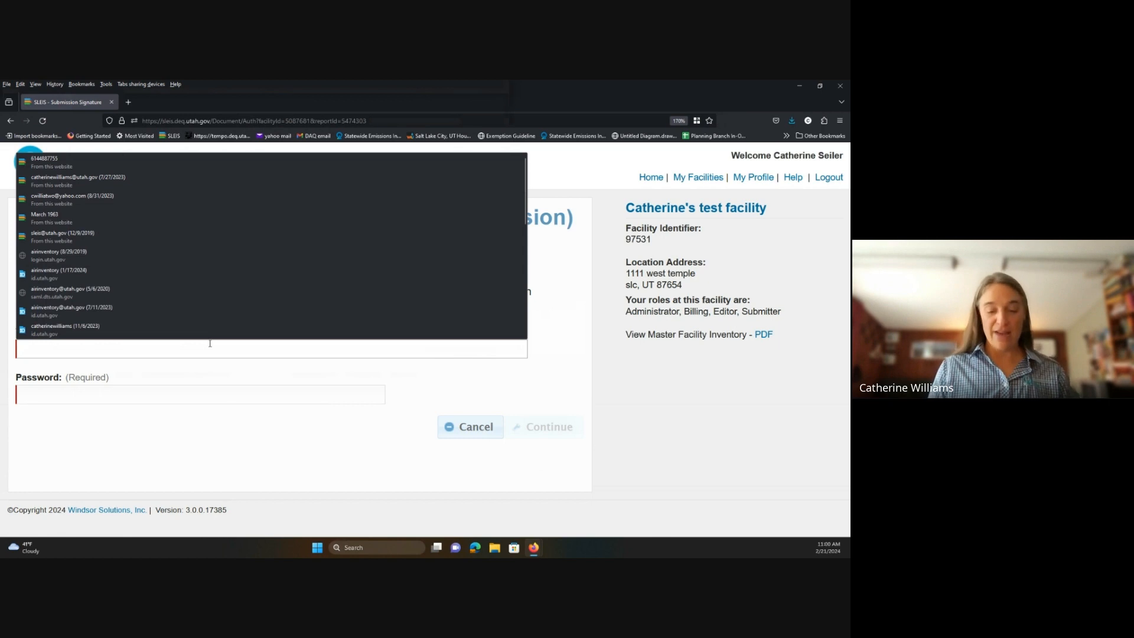
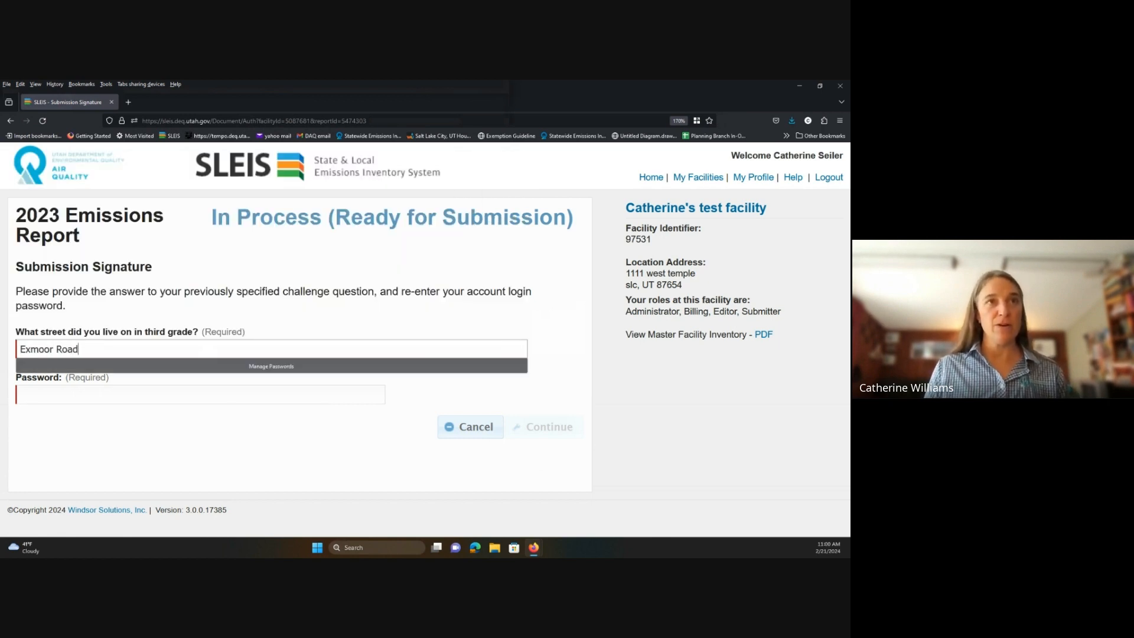
{"action": "key", "text": "Tab"}
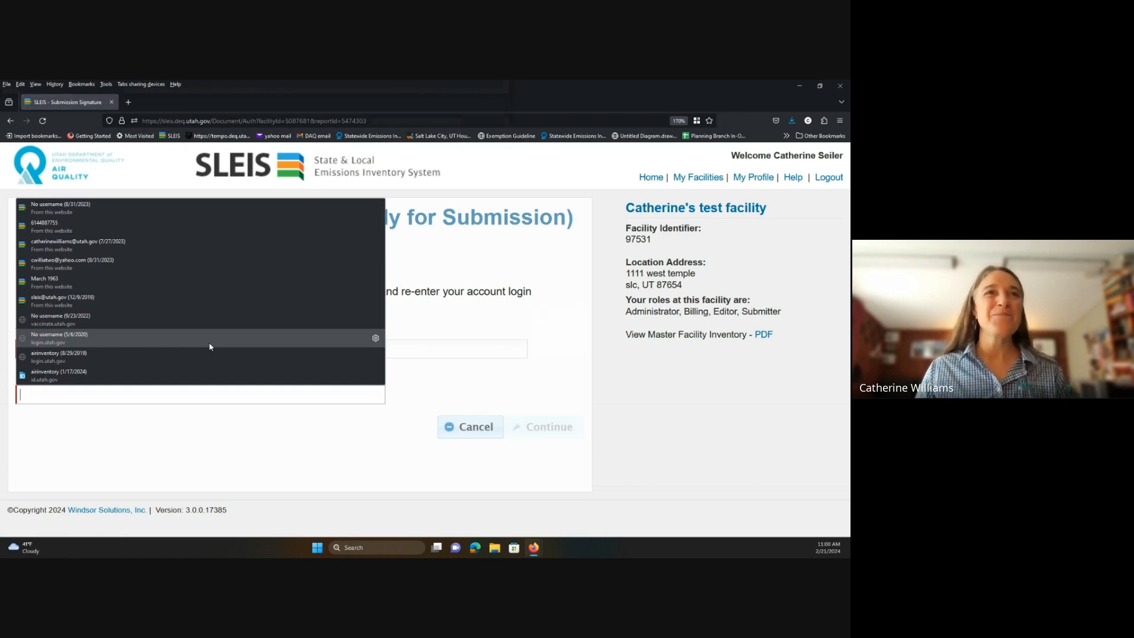
{"action": "left_click", "coordinate": [188, 273]}
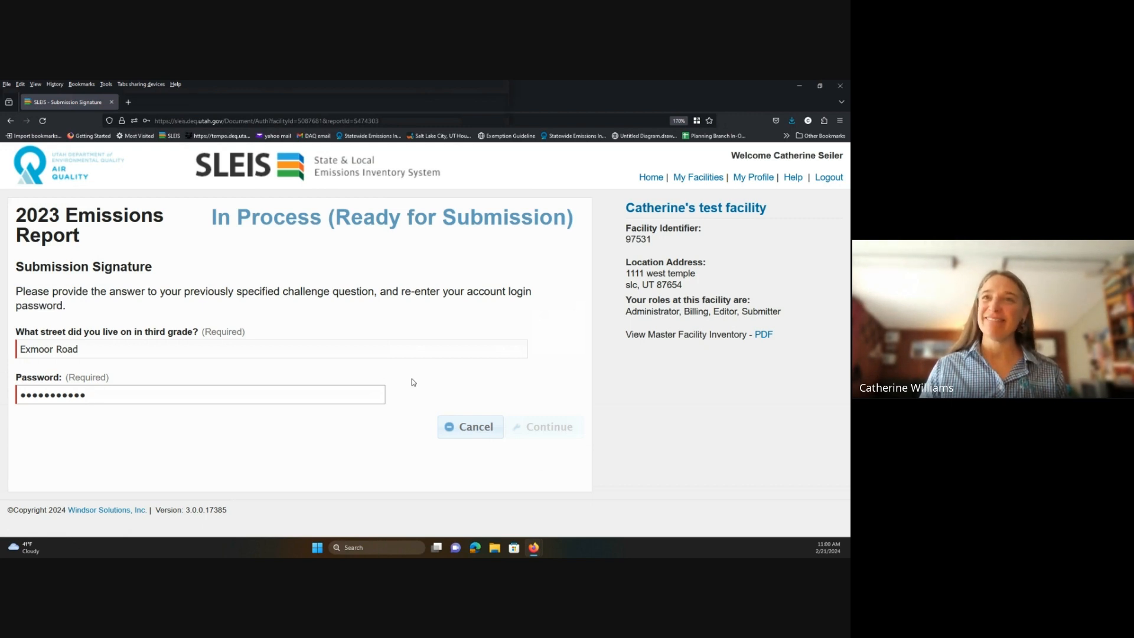
{"action": "left_click", "coordinate": [549, 433]}
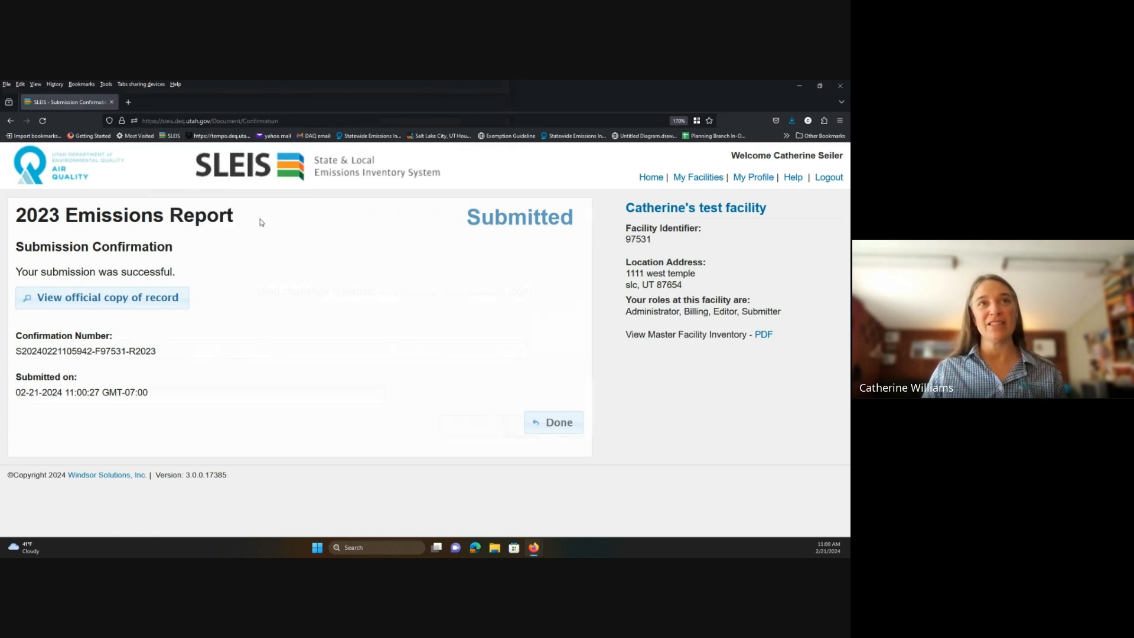
{"action": "left_click", "coordinate": [264, 216]}
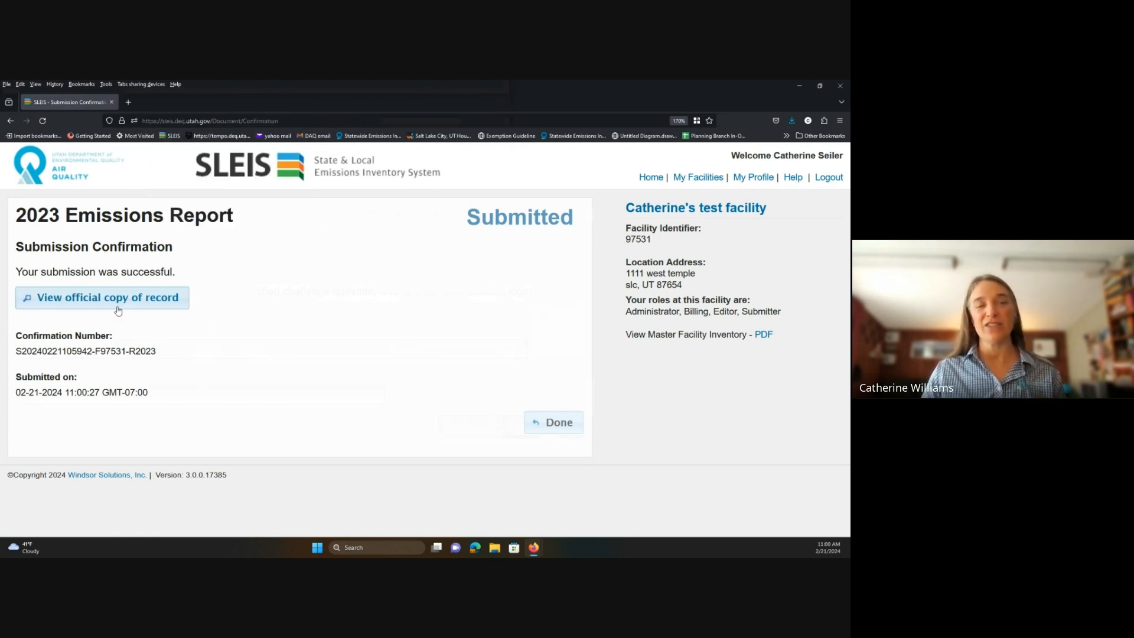
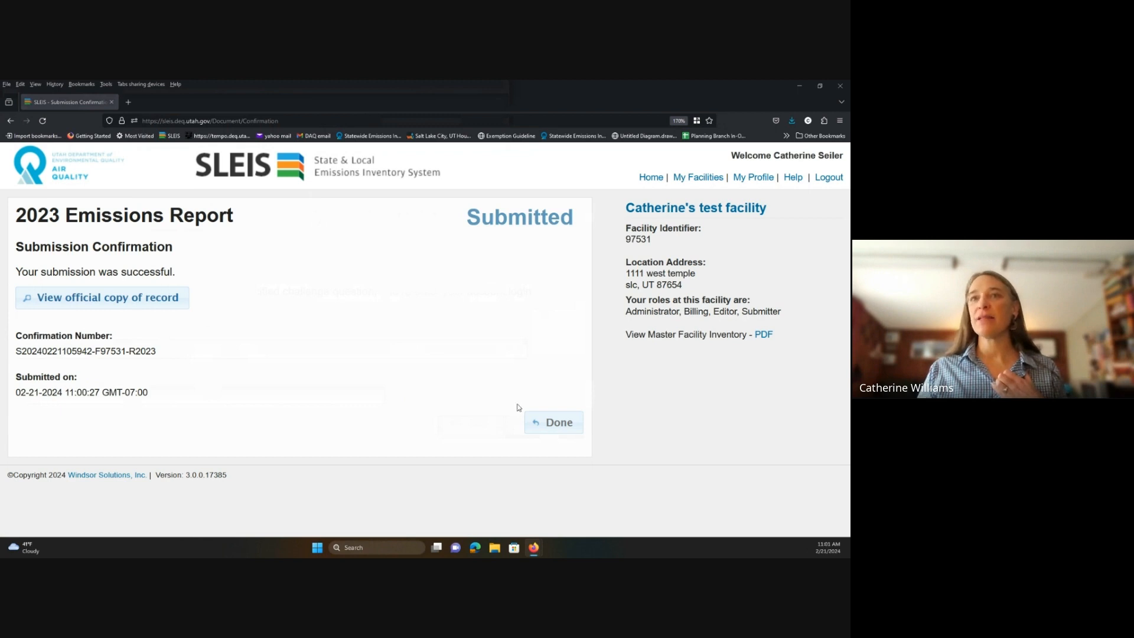
Close the 2023 report confirmation and return to the facility's list of reports.
{"action": "left_click", "coordinate": [541, 422]}
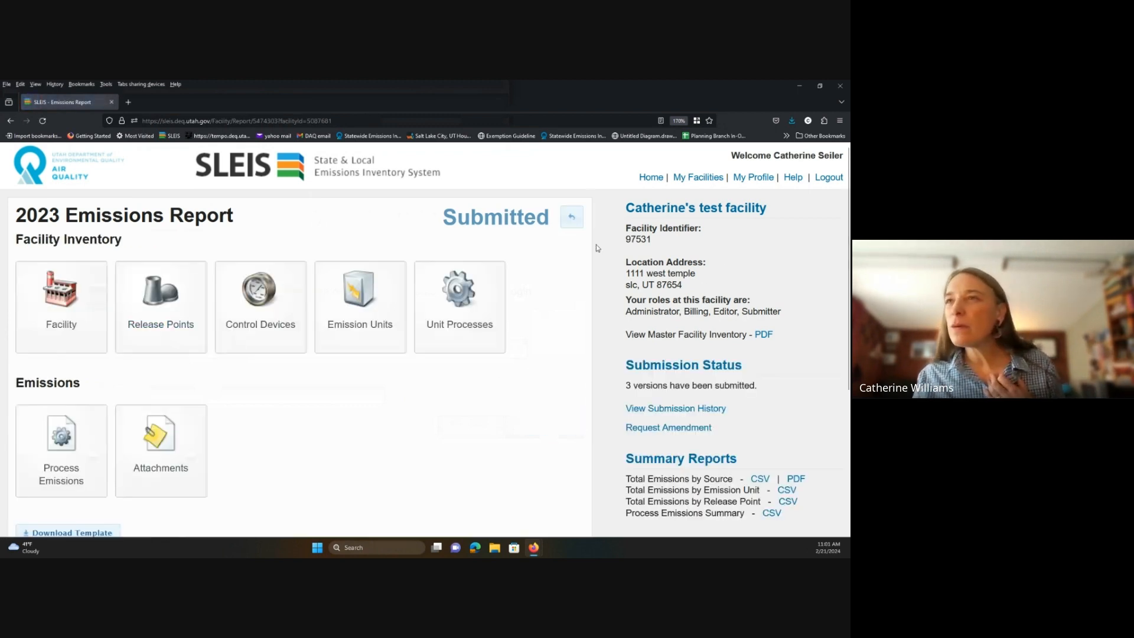
{"action": "scroll", "coordinate": [597, 248], "scroll_direction": "down", "scroll_amount": 2}
{"action": "scroll", "coordinate": [573, 273], "scroll_direction": "up", "scroll_amount": 2}
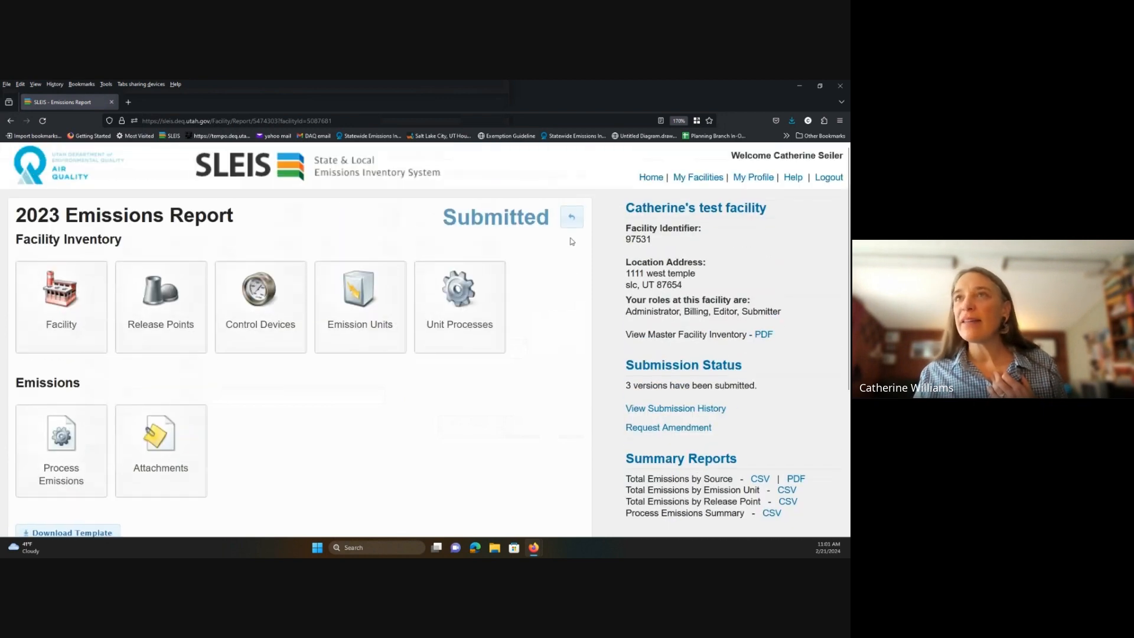
{"action": "left_click", "coordinate": [572, 217]}
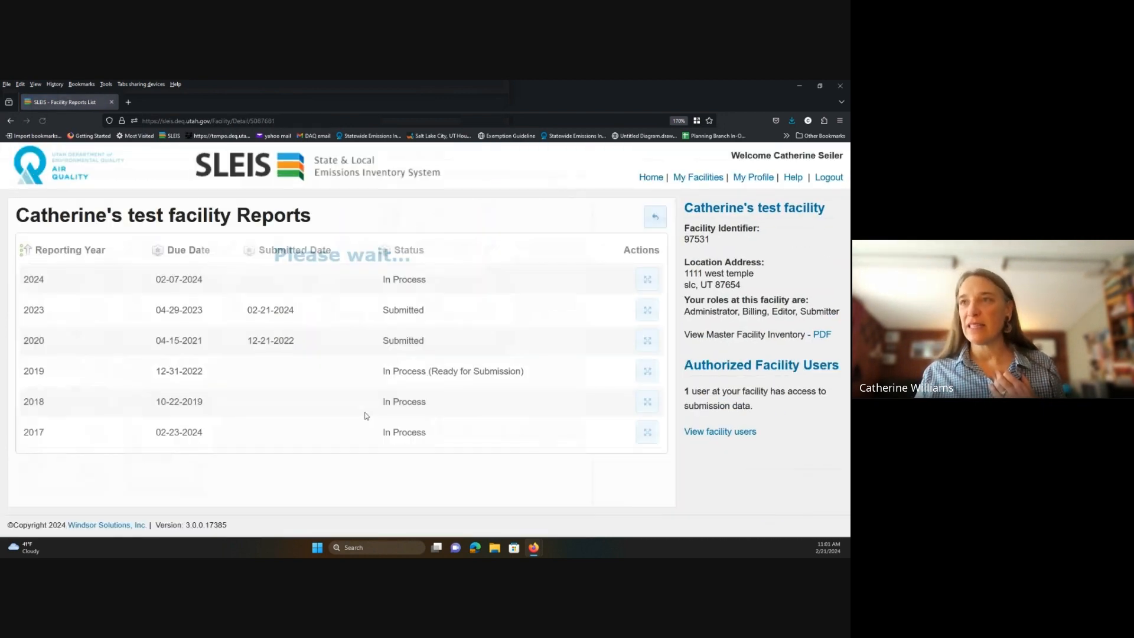
Review the facility user's profile without saving, then go Home to Account Registration.
{"action": "left_click", "coordinate": [732, 435]}
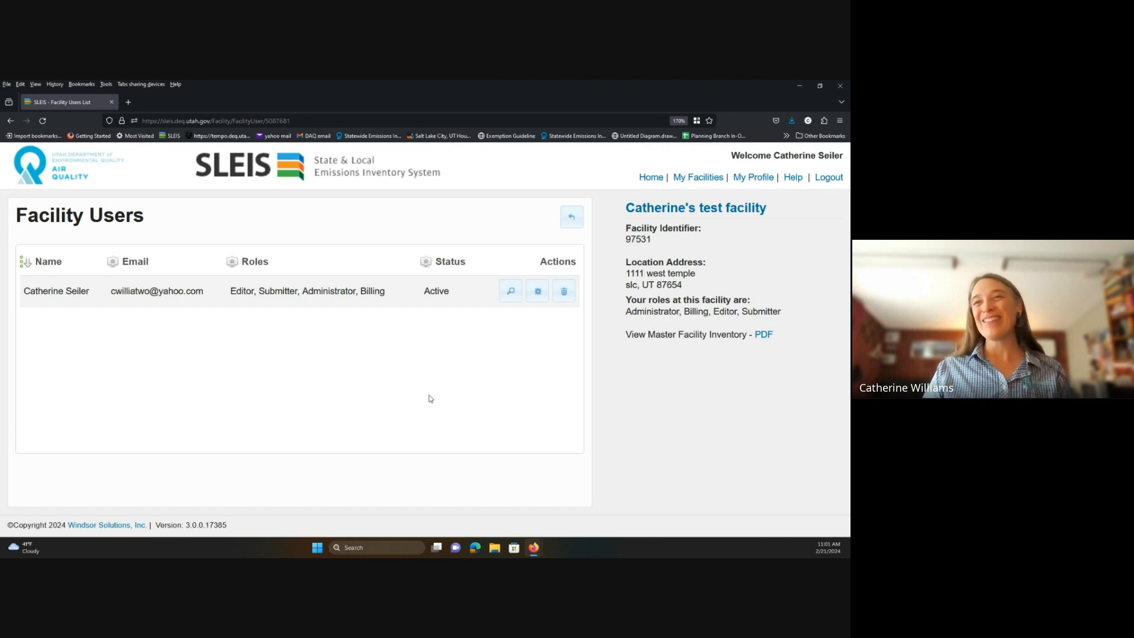
{"action": "left_click", "coordinate": [537, 292]}
{"action": "scroll", "coordinate": [38, 495], "scroll_direction": "down", "scroll_amount": 10}
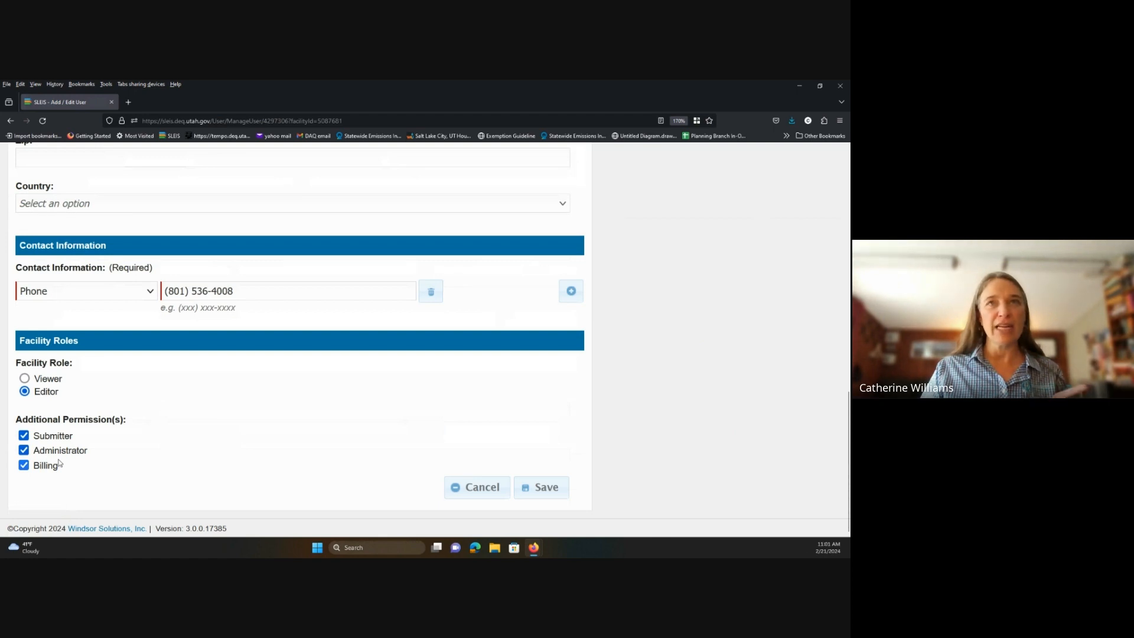
{"action": "left_click", "coordinate": [482, 488]}
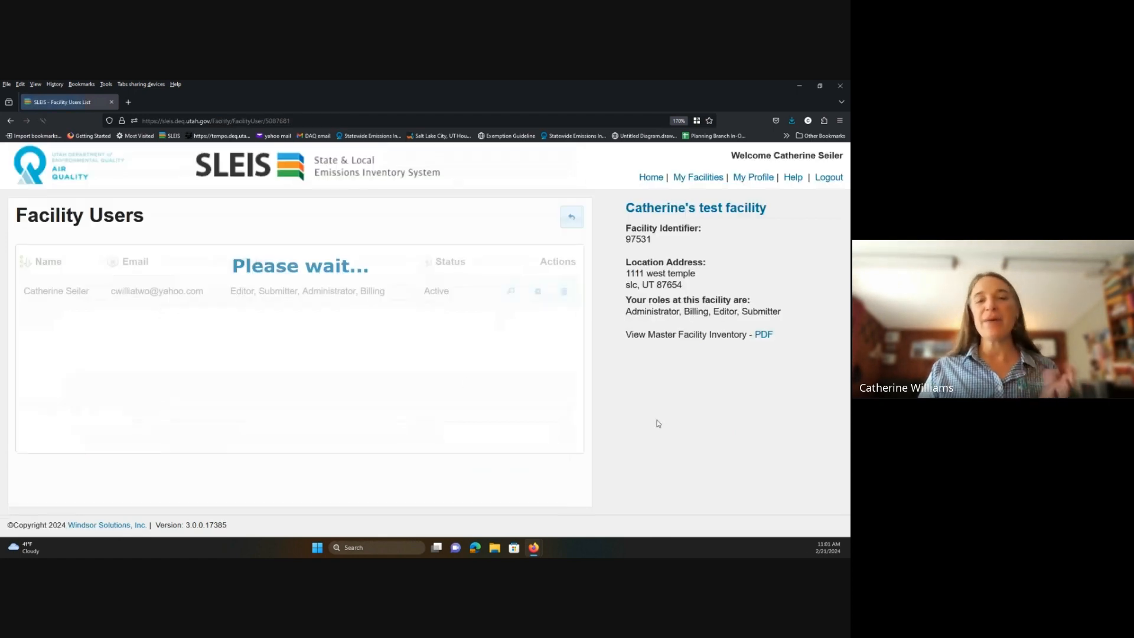
{"action": "left_click", "coordinate": [651, 178]}
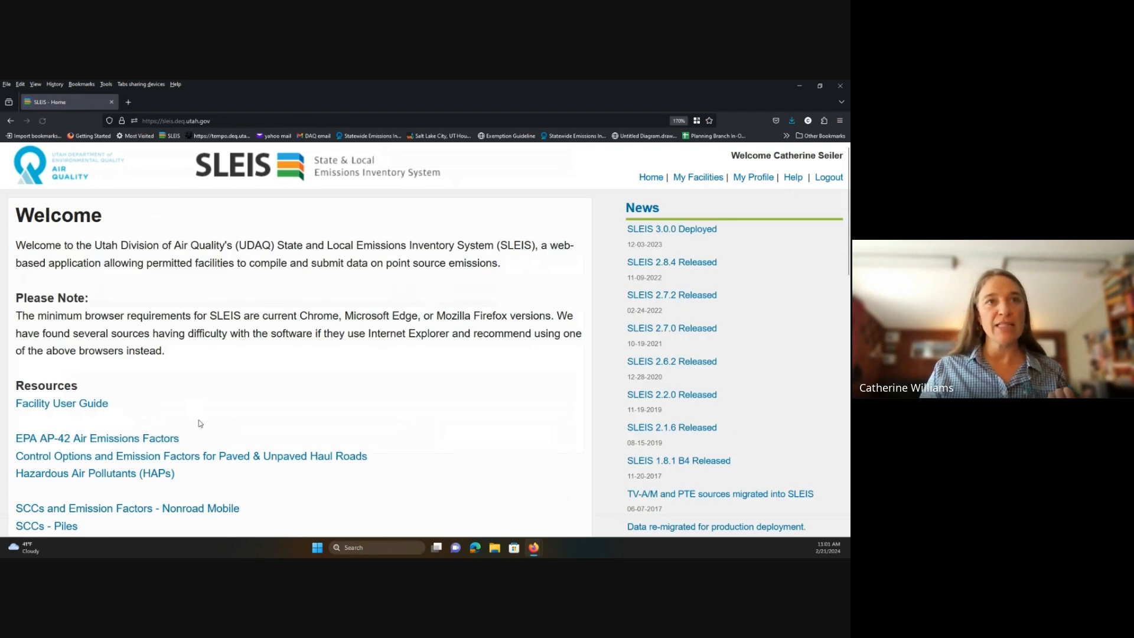
{"action": "scroll", "coordinate": [201, 422], "scroll_direction": "down", "scroll_amount": 10}
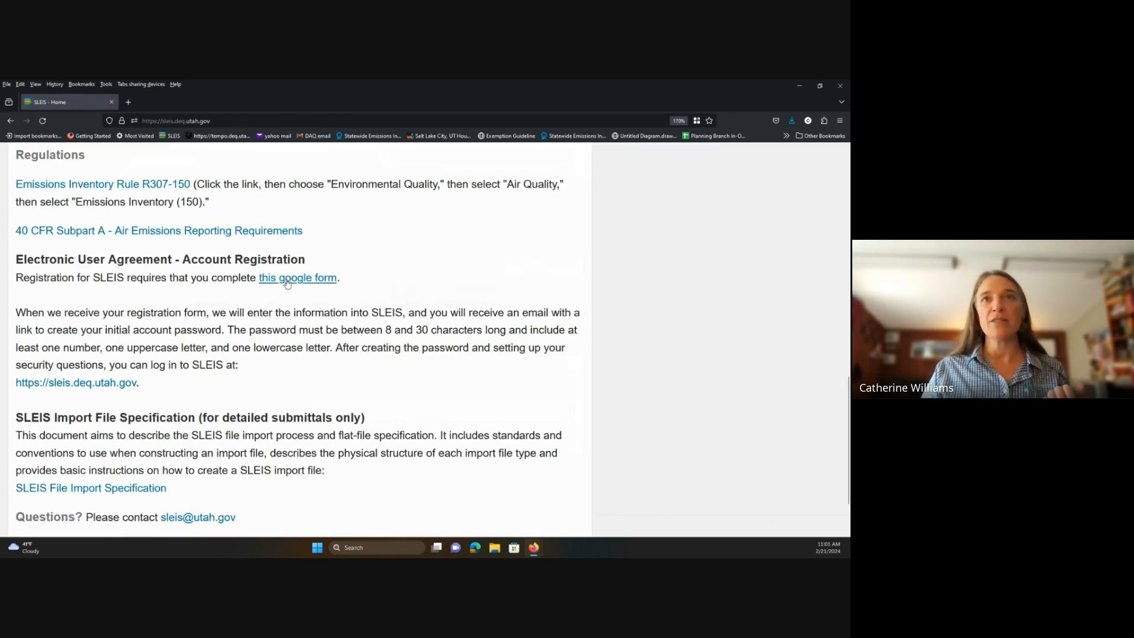
Look through the Utah SLEIS Registration Form questions in Google Forms, then return to SLEIS Home.
{"action": "left_click", "coordinate": [304, 280]}
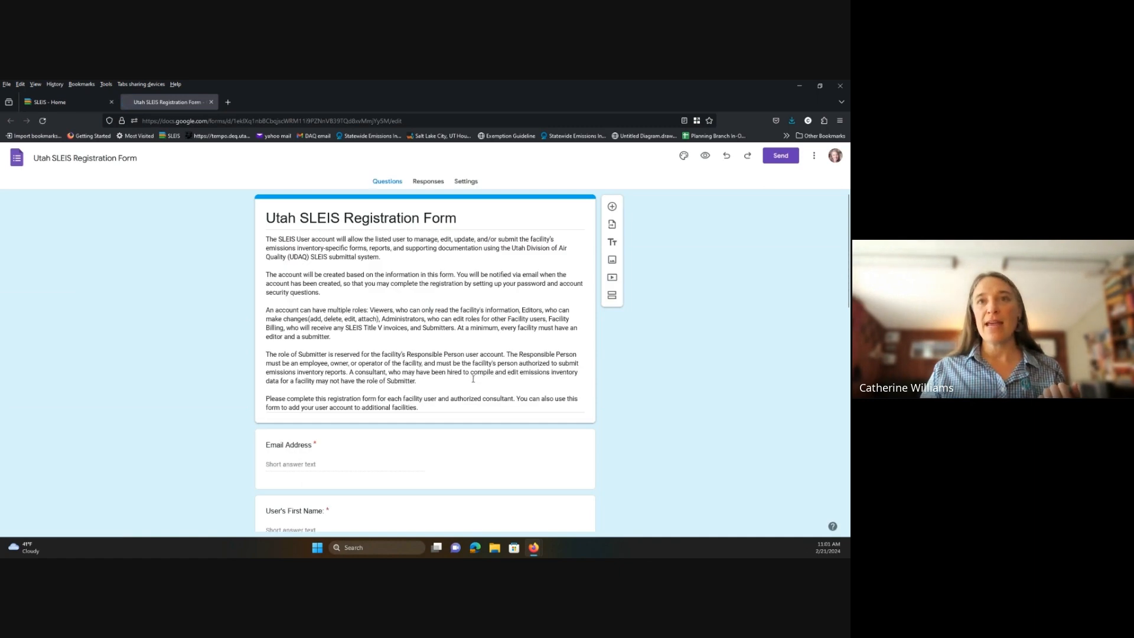
{"action": "scroll", "coordinate": [340, 466], "scroll_direction": "down", "scroll_amount": 2}
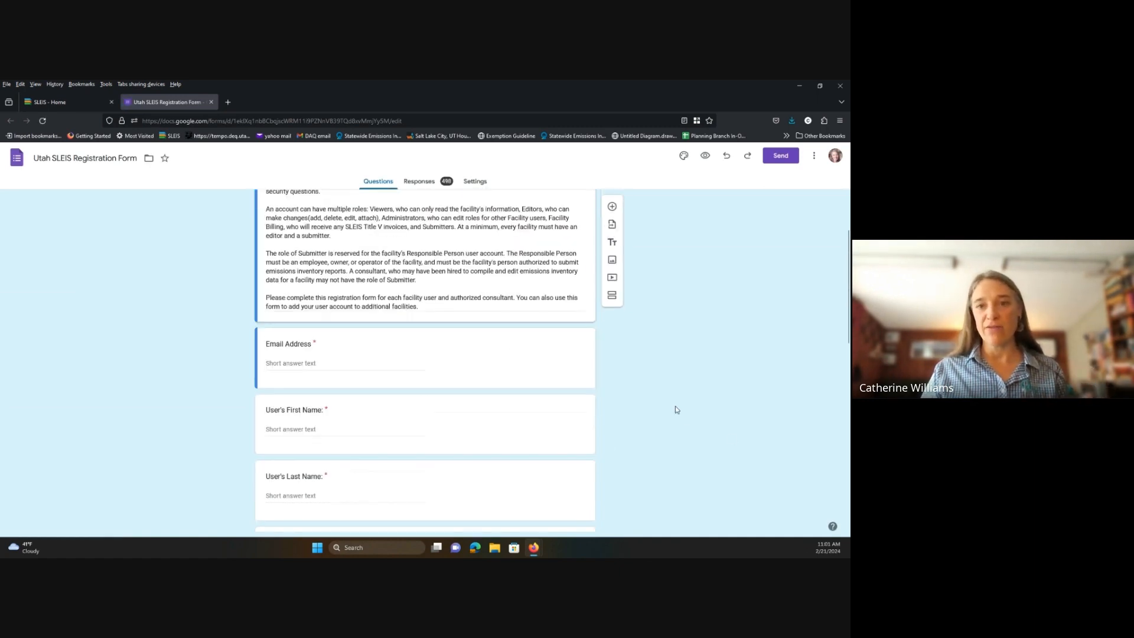
{"action": "scroll", "coordinate": [676, 407], "scroll_direction": "down", "scroll_amount": 5}
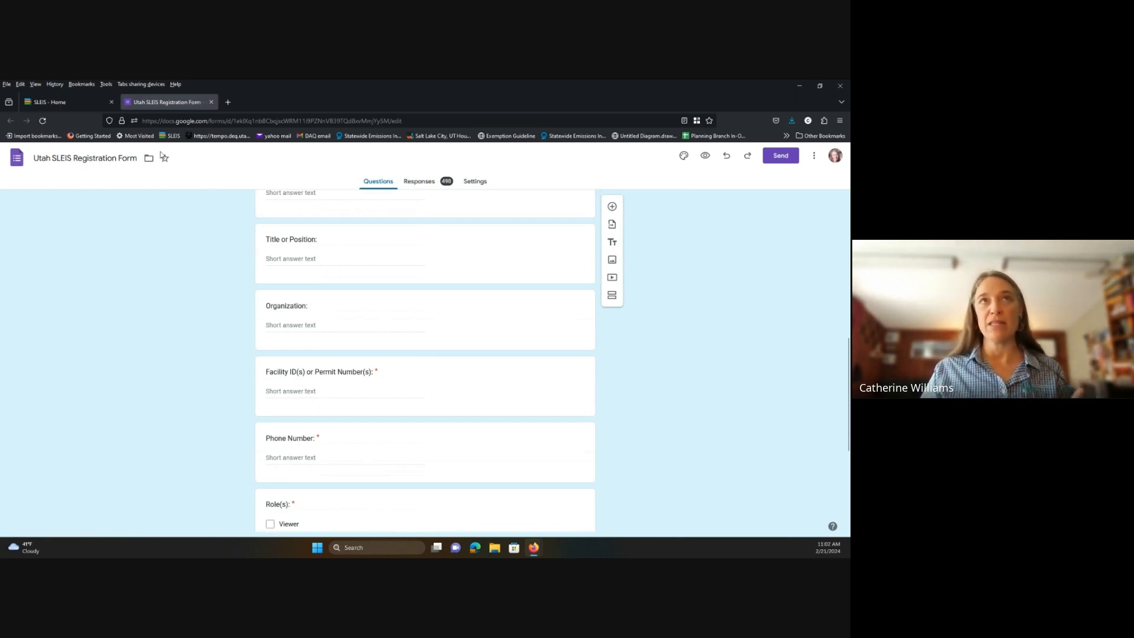
{"action": "left_click", "coordinate": [58, 109]}
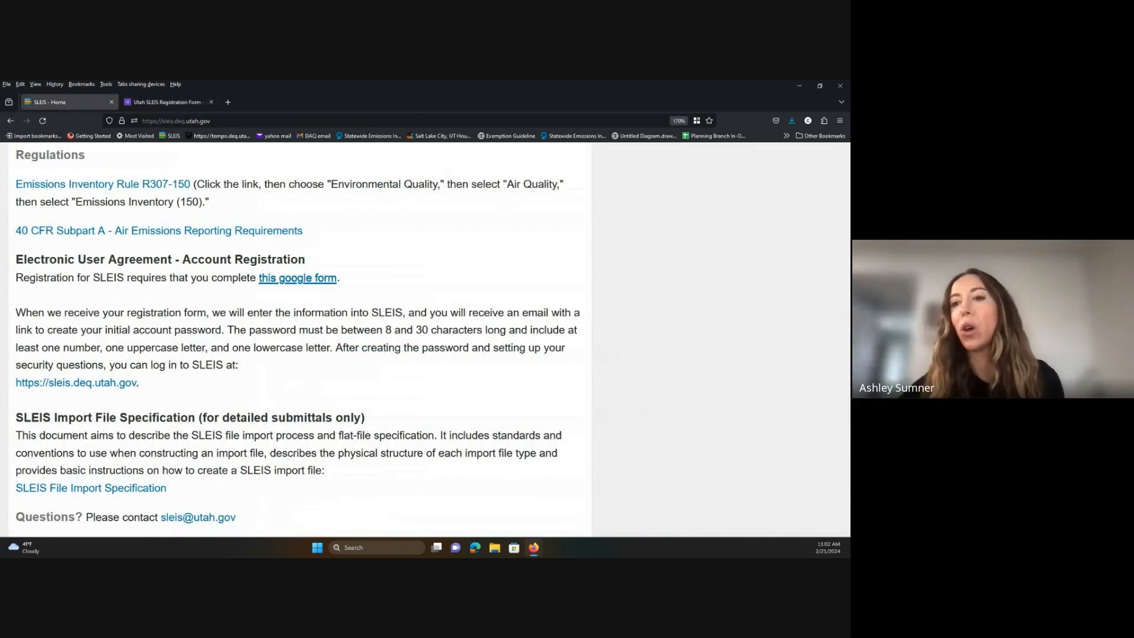
Open the SLEIS Training Videos playlist from the home page's Resources section.
{"action": "scroll", "coordinate": [455, 314], "scroll_direction": "up", "scroll_amount": 10}
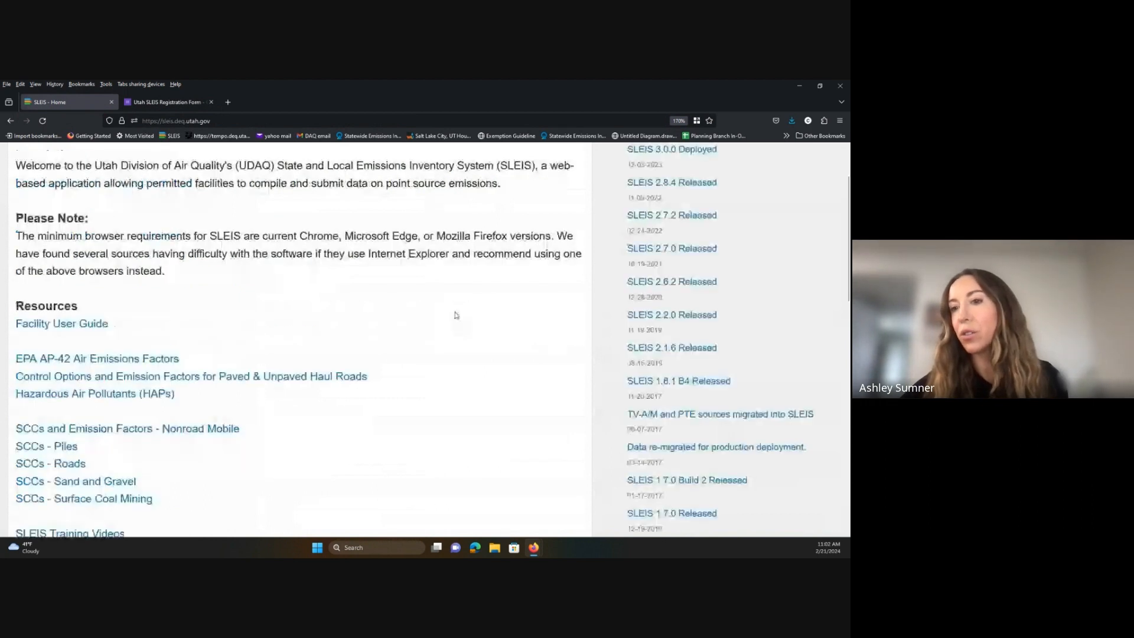
{"action": "scroll", "coordinate": [133, 407], "scroll_direction": "down", "scroll_amount": 10}
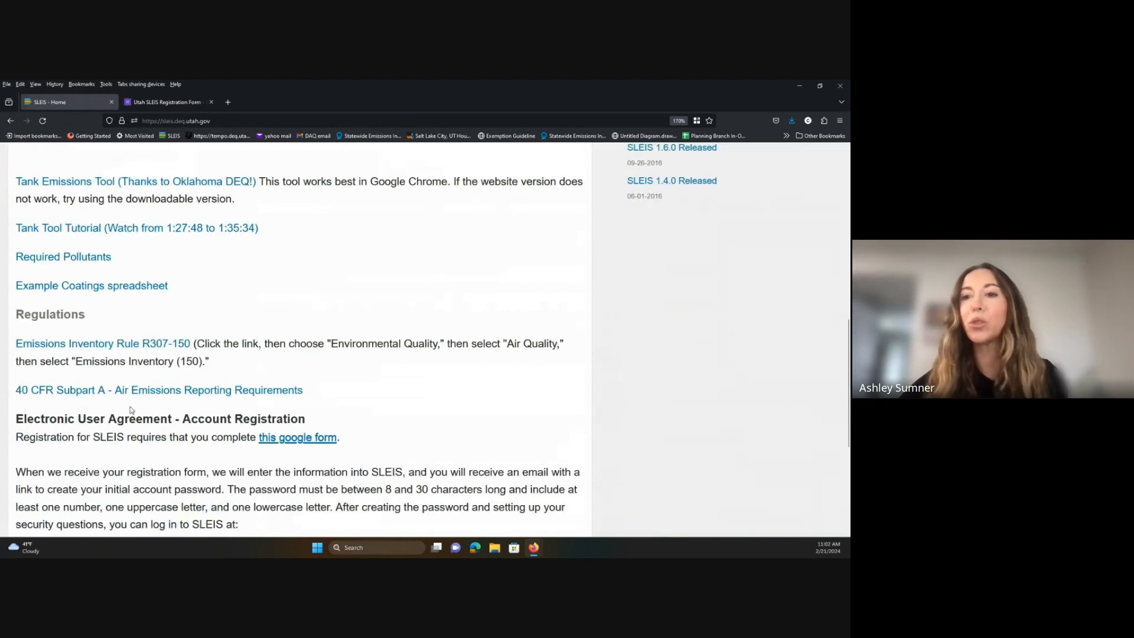
{"action": "scroll", "coordinate": [112, 393], "scroll_direction": "up", "scroll_amount": 3}
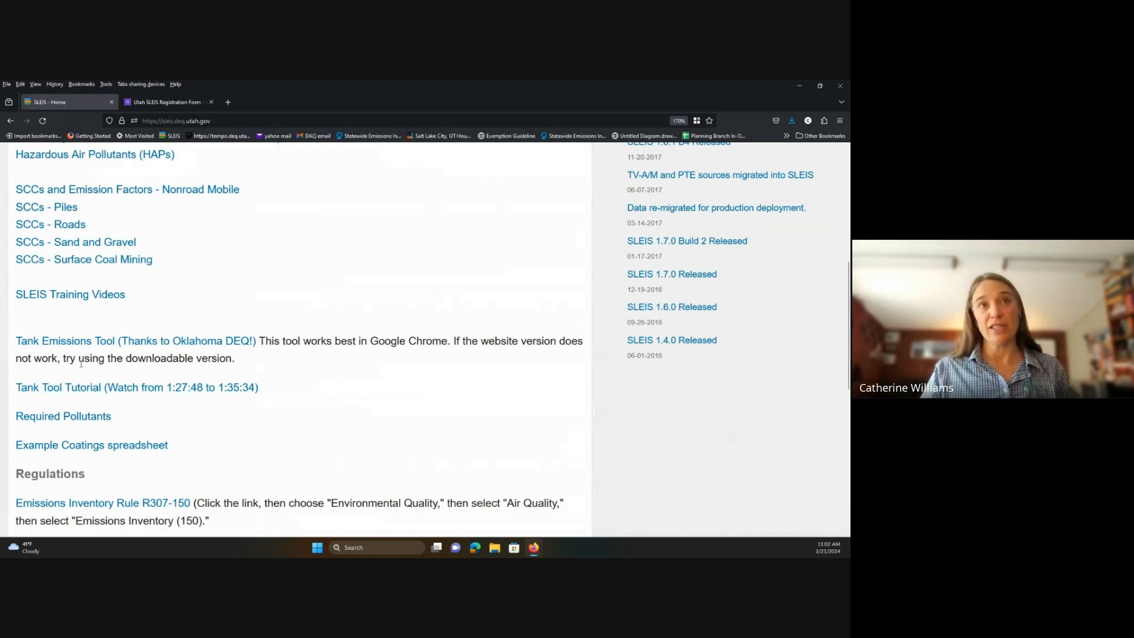
{"action": "left_click", "coordinate": [83, 296]}
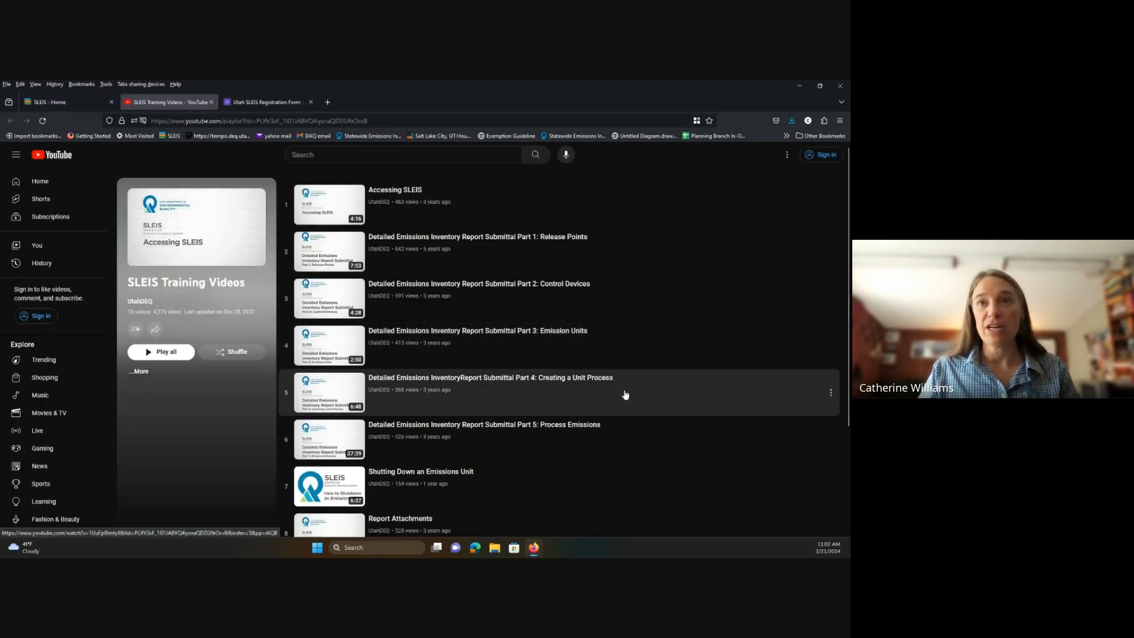
Browse the YouTube training playlist, then return to the top of the SLEIS Welcome page.
{"action": "scroll", "coordinate": [626, 395], "scroll_direction": "down", "scroll_amount": 1}
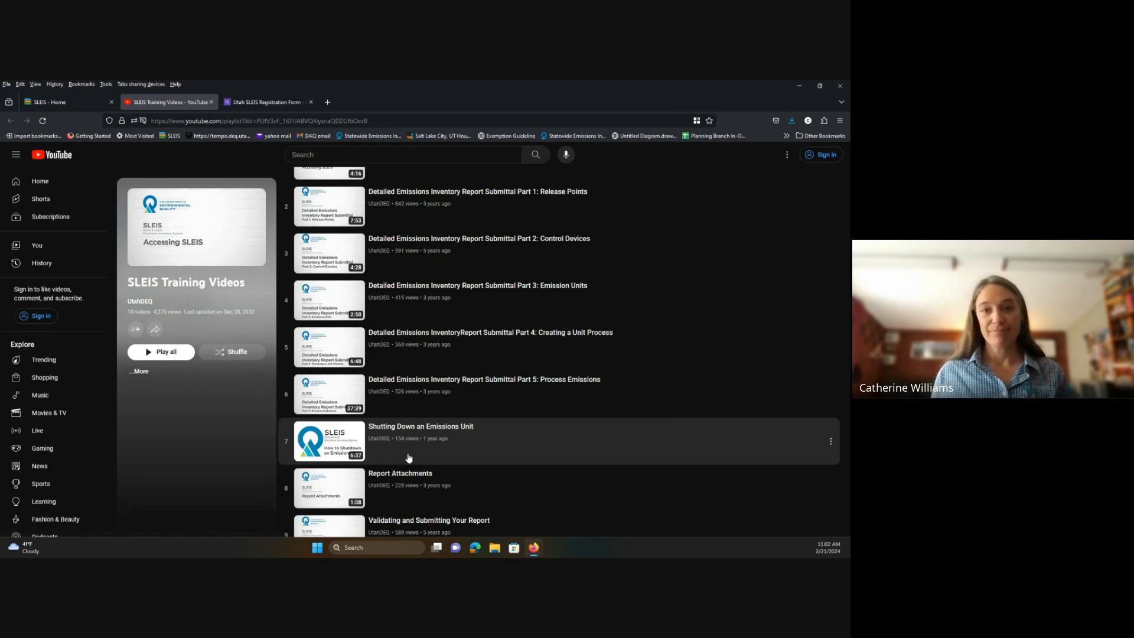
{"action": "left_click", "coordinate": [33, 107]}
{"action": "scroll", "coordinate": [440, 437], "scroll_direction": "up", "scroll_amount": 5}
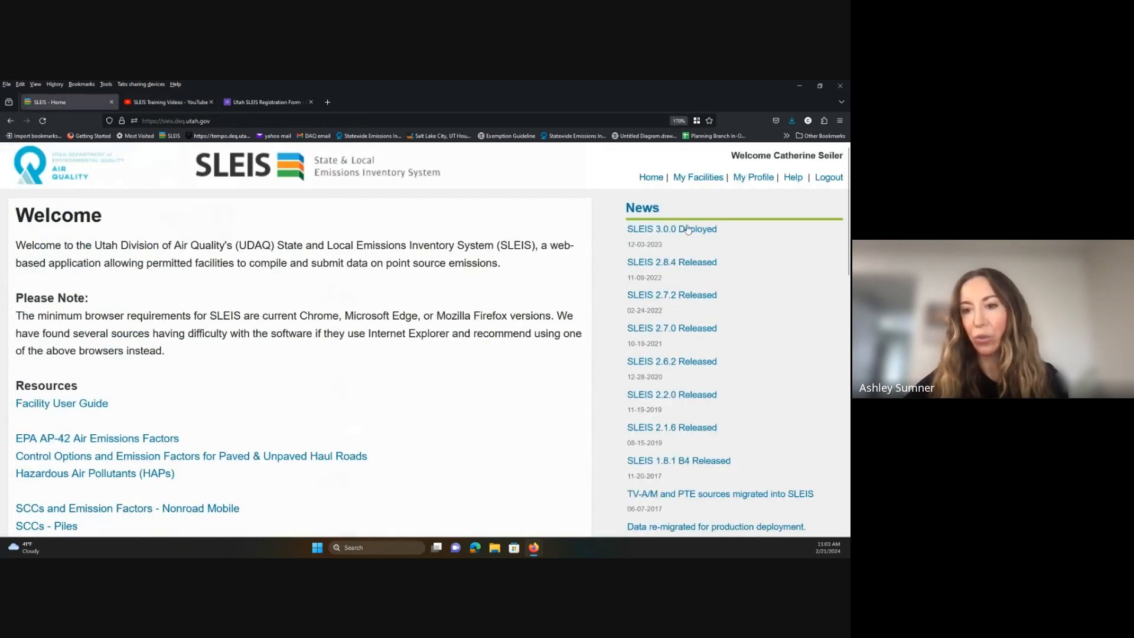
Open the test facility's 2024 Emissions Report, check Process Emissions, then view facility information.
{"action": "left_click", "coordinate": [697, 177]}
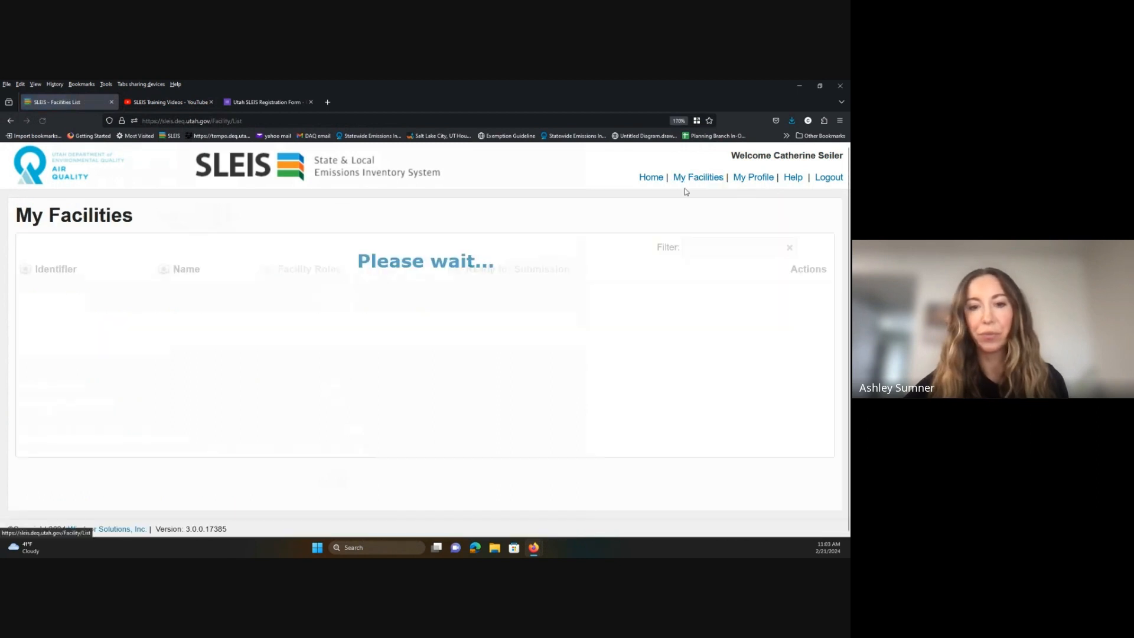
{"action": "left_click", "coordinate": [815, 302]}
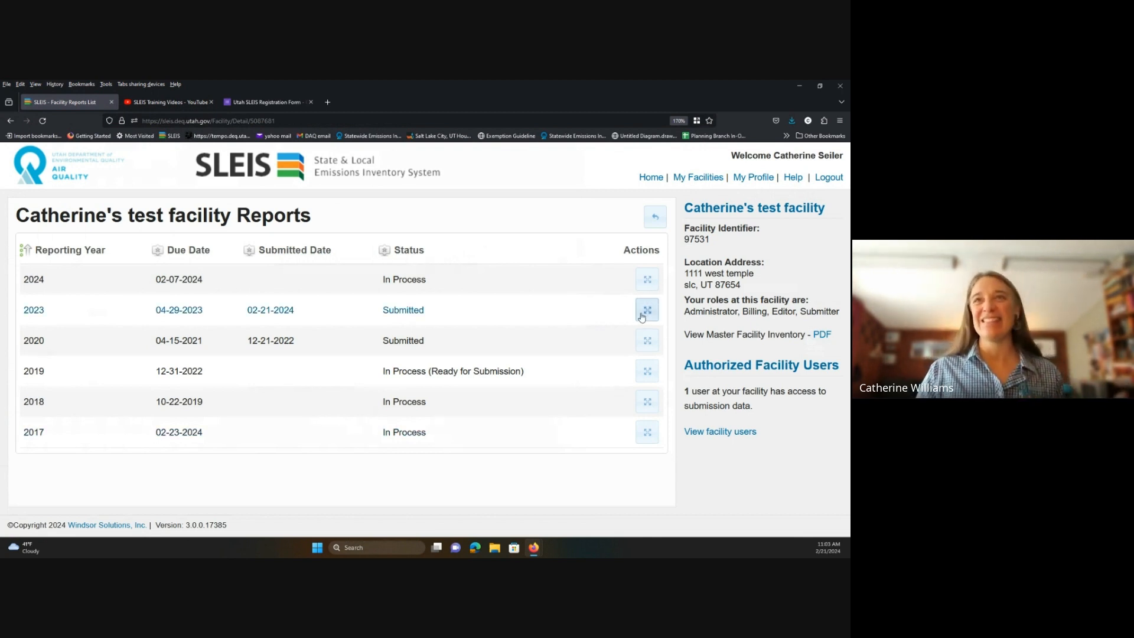
{"action": "left_click", "coordinate": [649, 283]}
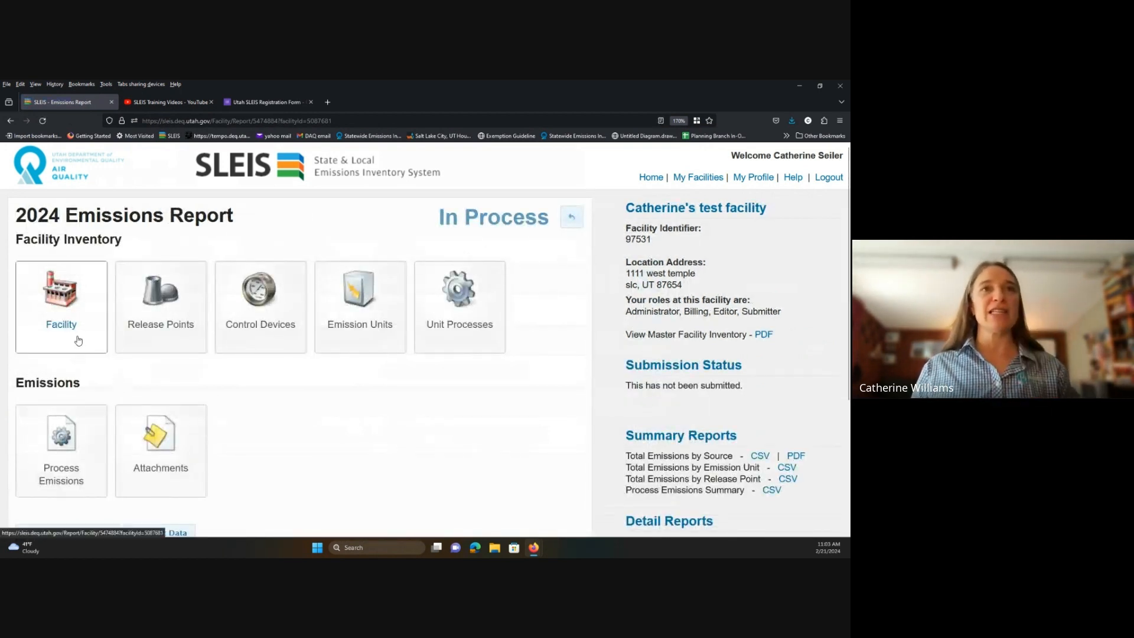
{"action": "left_click", "coordinate": [73, 445]}
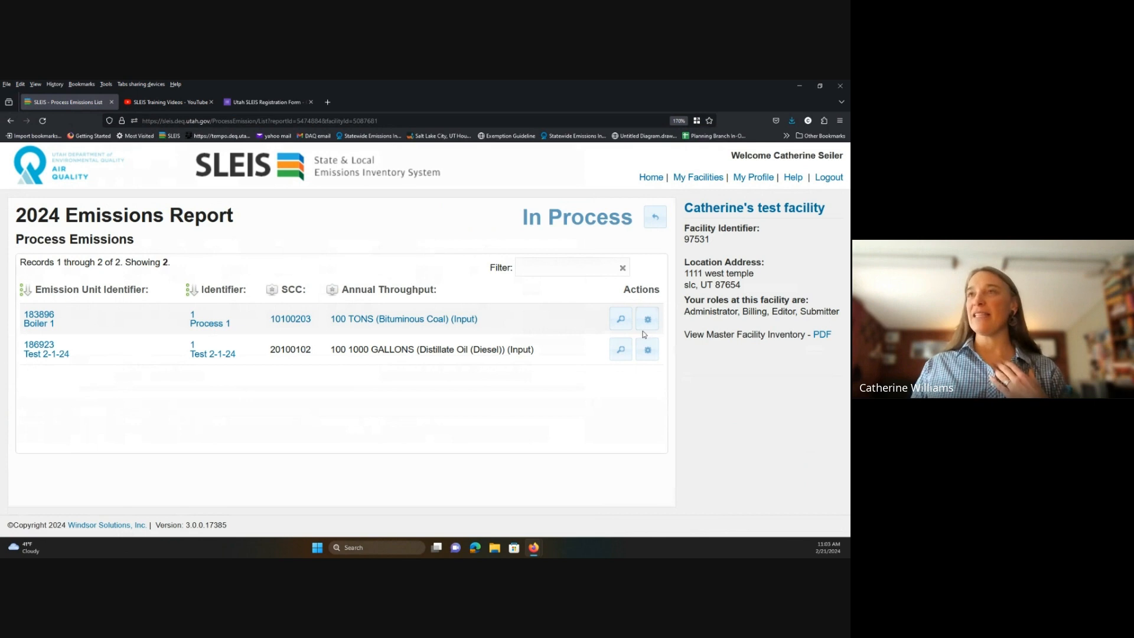
{"action": "left_click", "coordinate": [653, 234]}
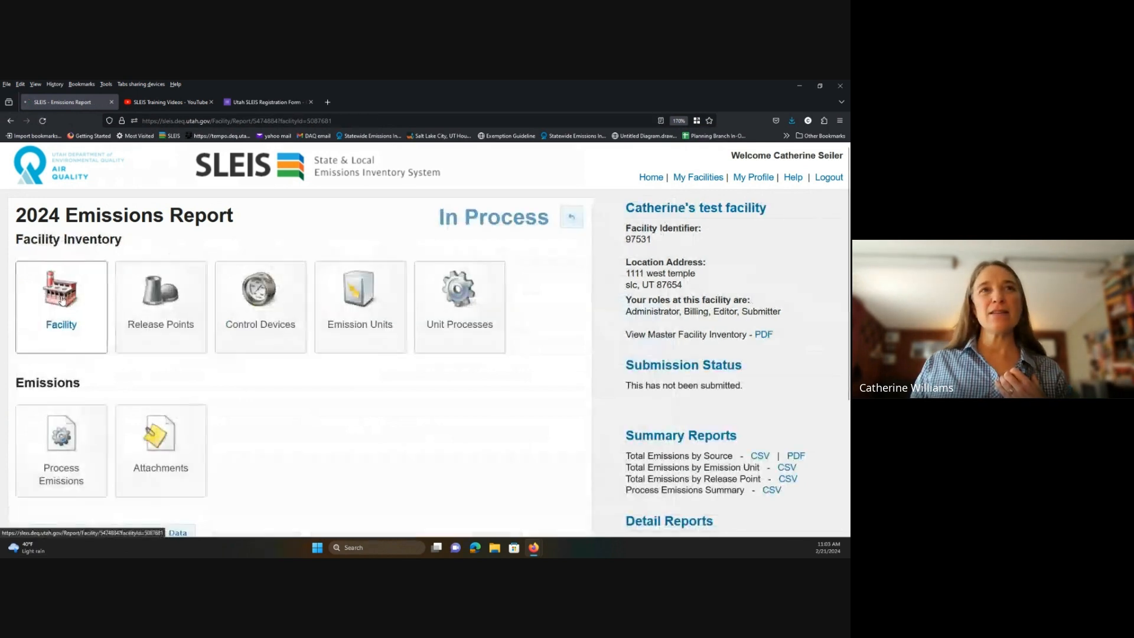
{"action": "left_click", "coordinate": [62, 300]}
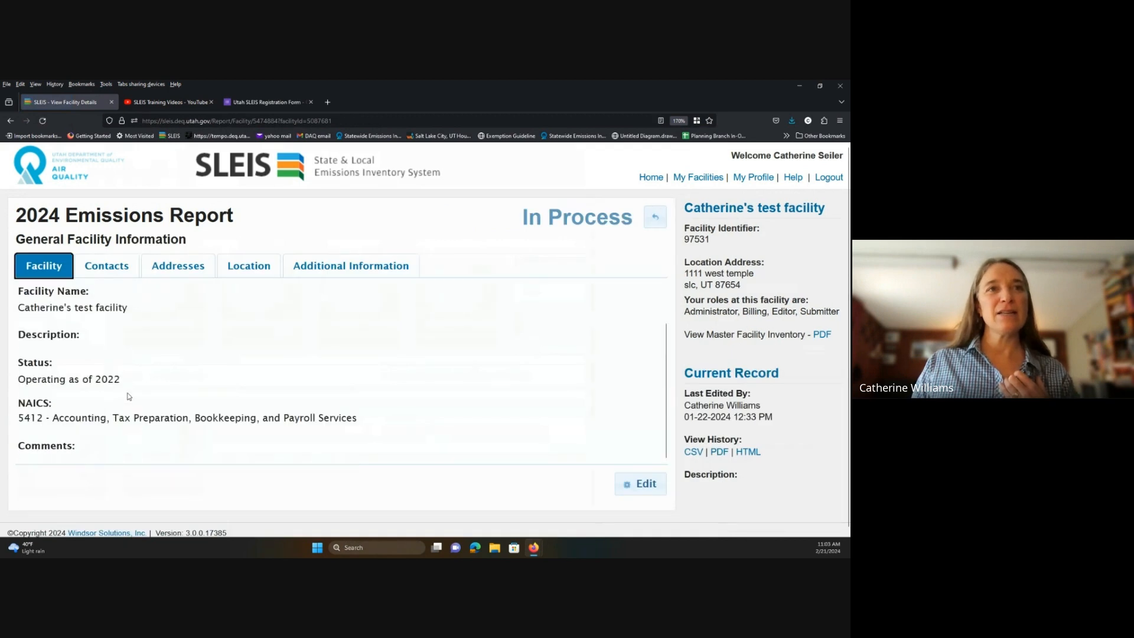
Uncheck Process is Reported for Boiler 1's Process 1, confirming removal of its pollutants.
{"action": "left_click", "coordinate": [655, 218]}
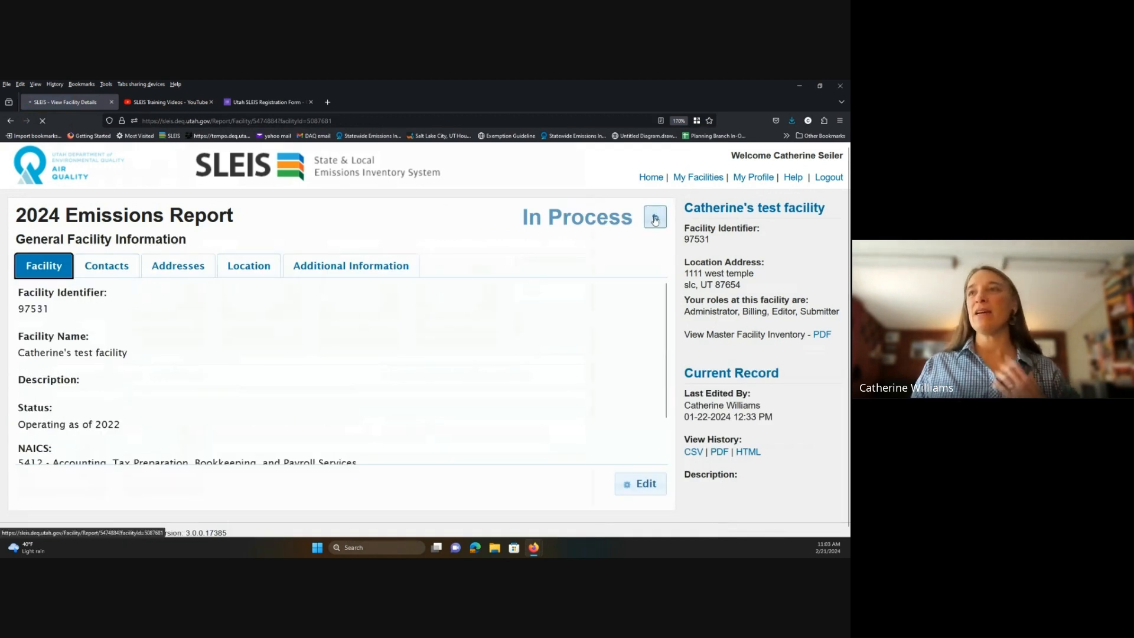
{"action": "left_click", "coordinate": [49, 469]}
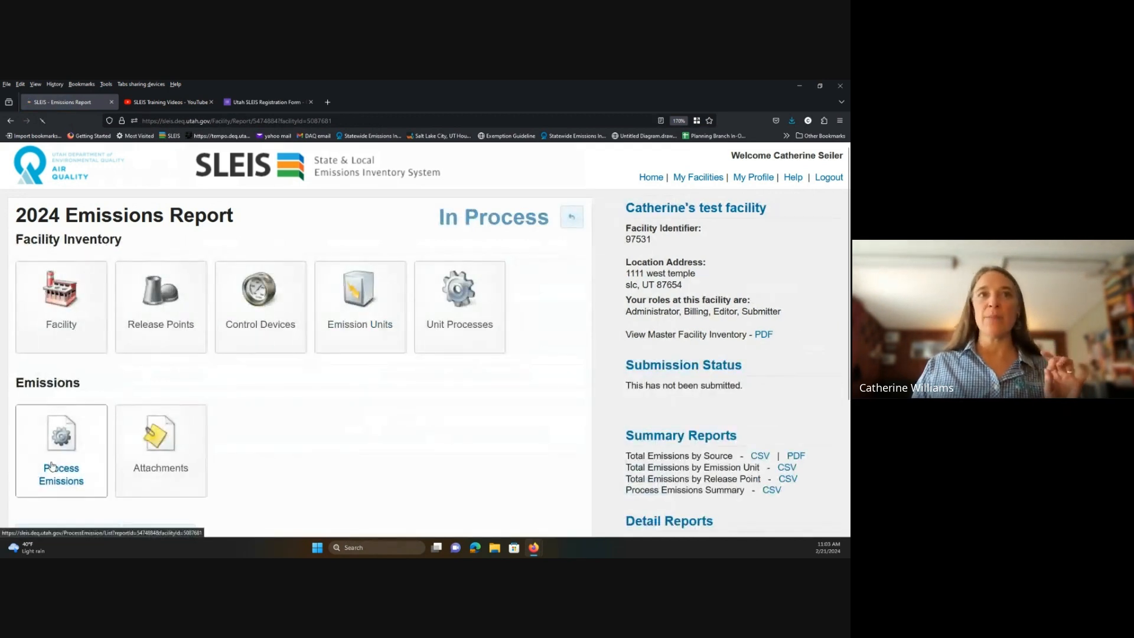
{"action": "left_click", "coordinate": [658, 323]}
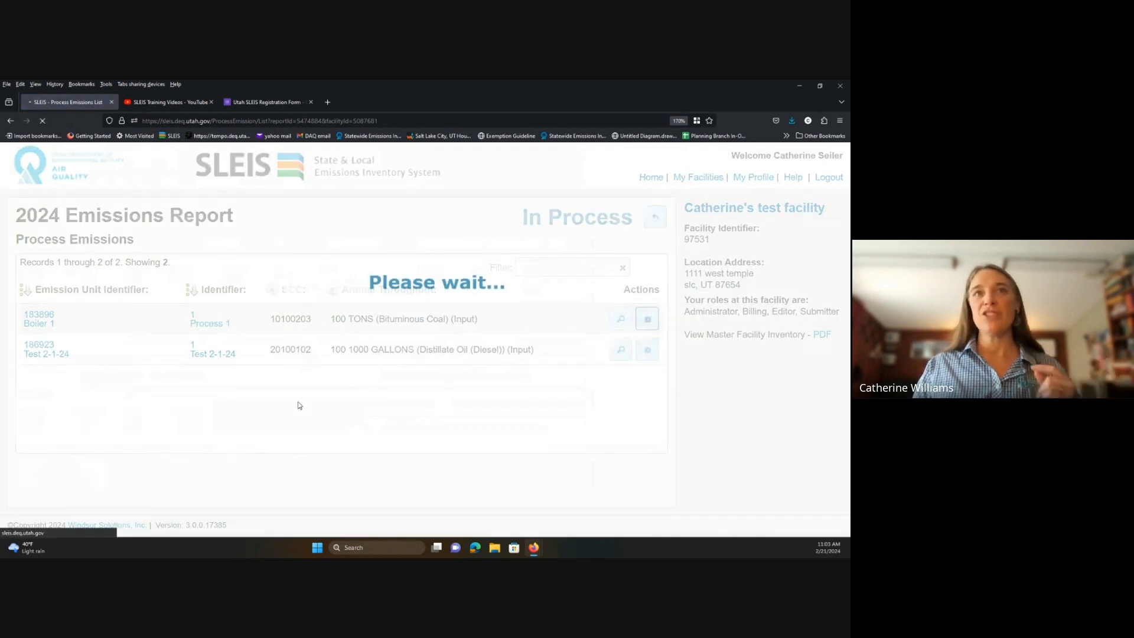
{"action": "scroll", "coordinate": [41, 377], "scroll_direction": "down", "scroll_amount": 2}
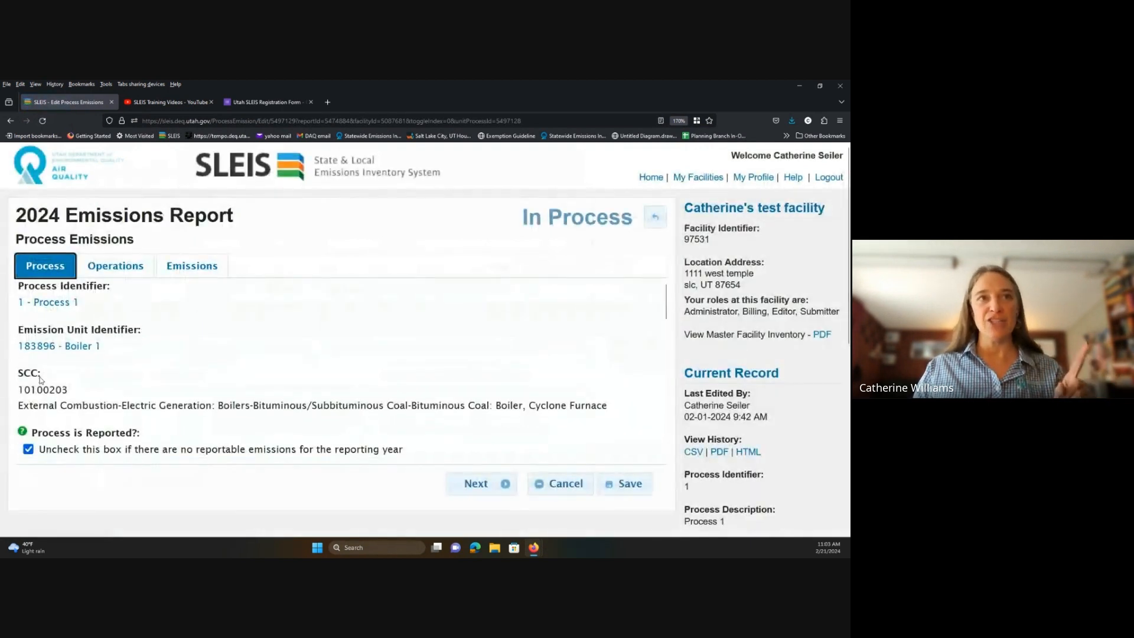
{"action": "left_click", "coordinate": [28, 318]}
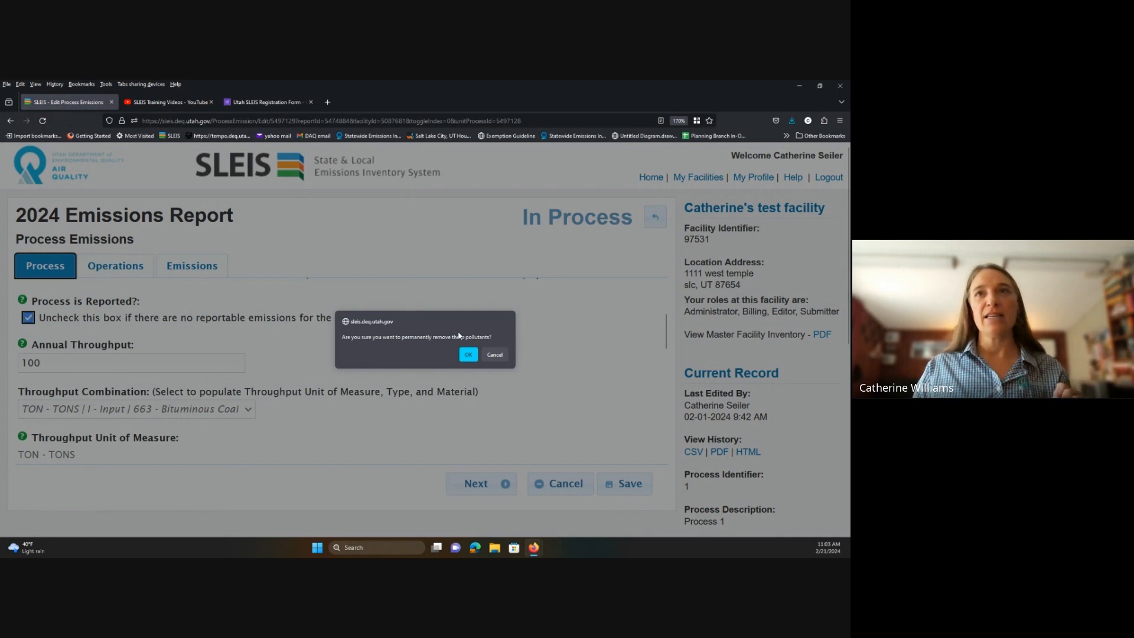
{"action": "left_click", "coordinate": [469, 354]}
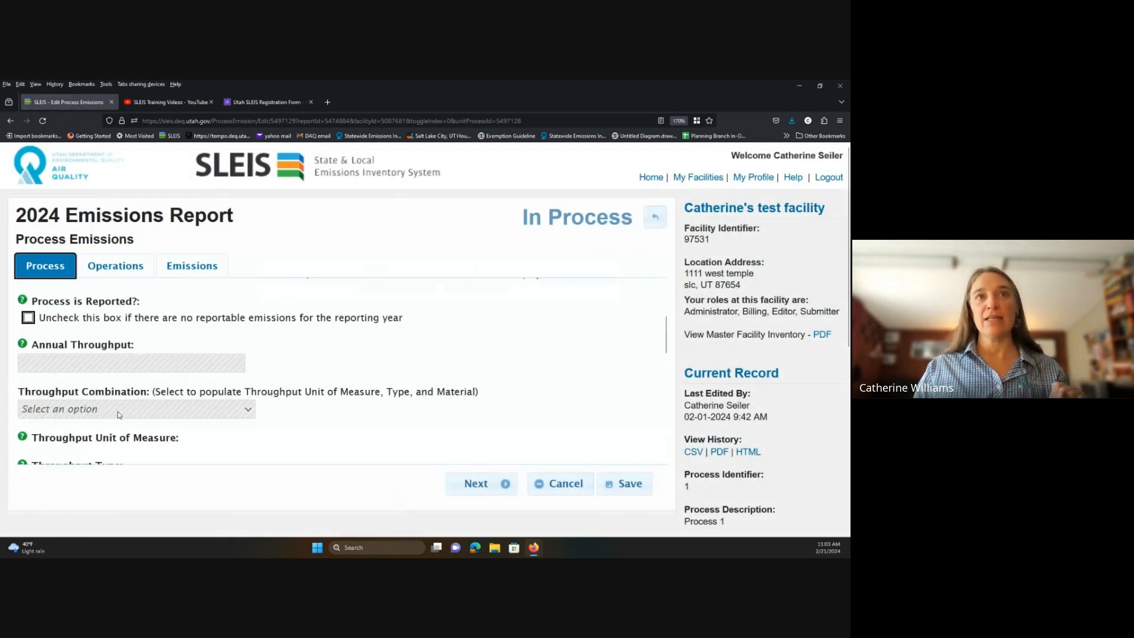
Save the not-reported Process 1 and return to the 2024 Process Emissions list.
{"action": "scroll", "coordinate": [147, 413], "scroll_direction": "down", "scroll_amount": 6}
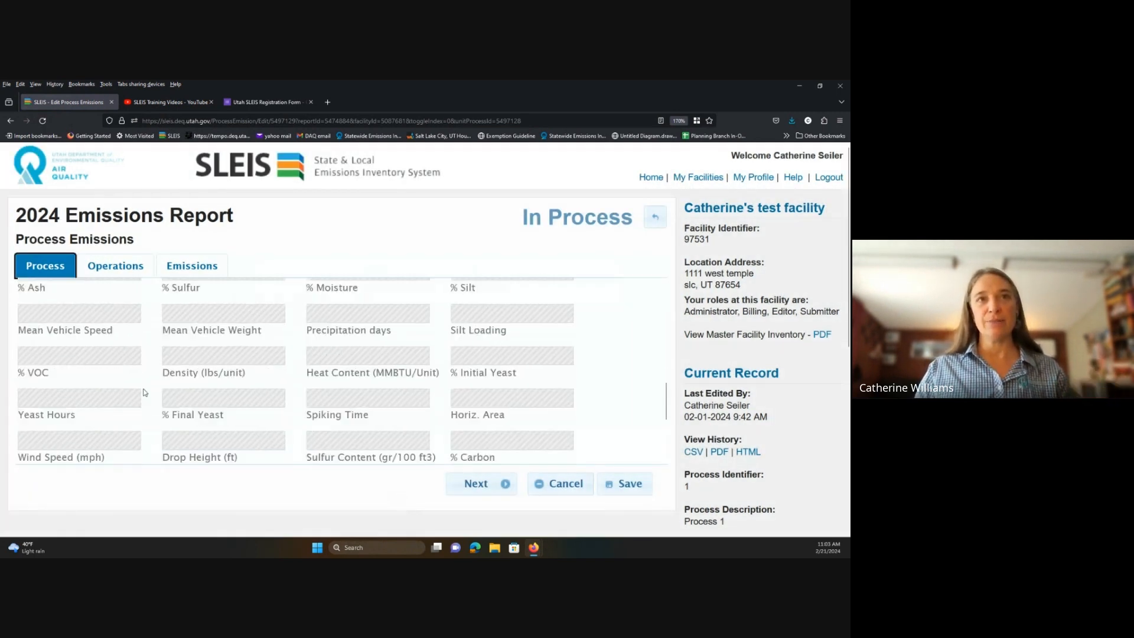
{"action": "scroll", "coordinate": [145, 393], "scroll_direction": "up", "scroll_amount": 10}
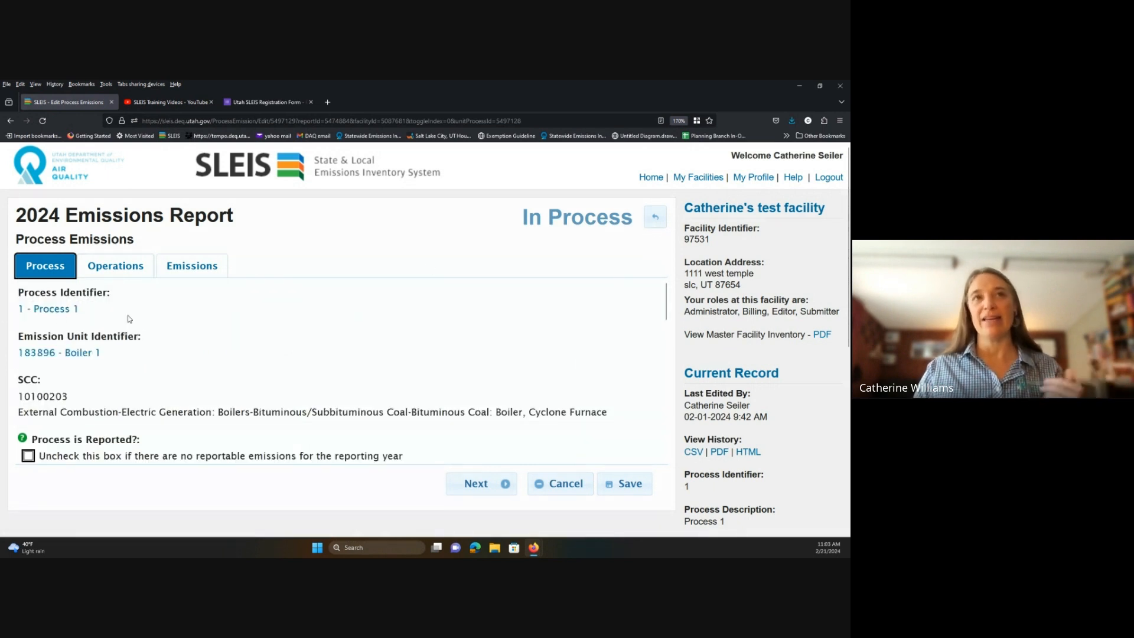
{"action": "left_click", "coordinate": [654, 217]}
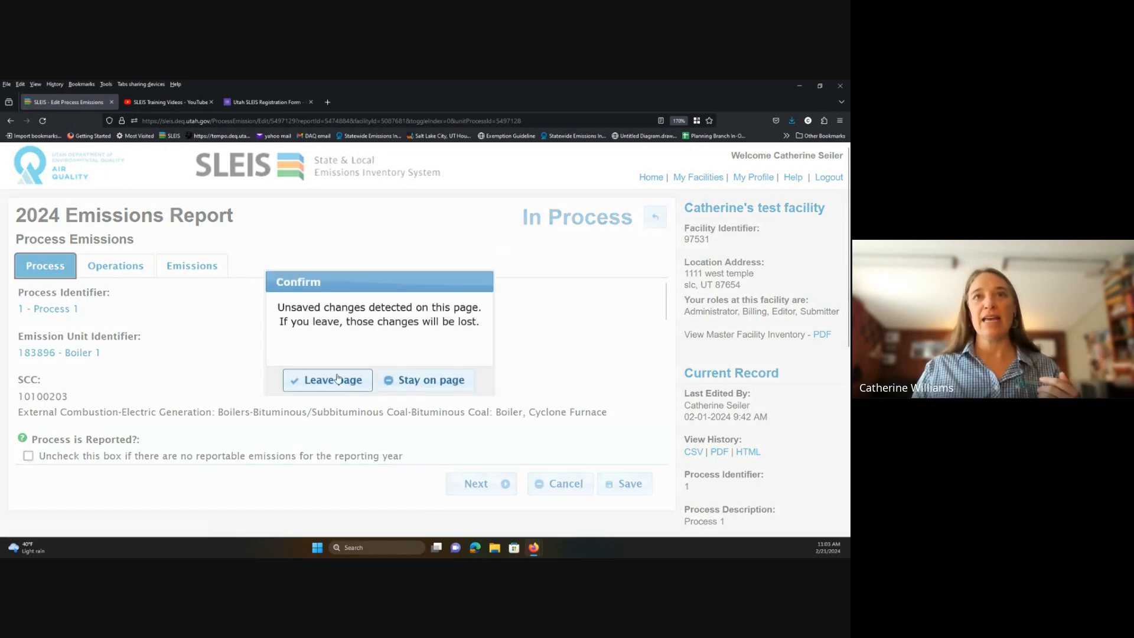
{"action": "left_click", "coordinate": [434, 381]}
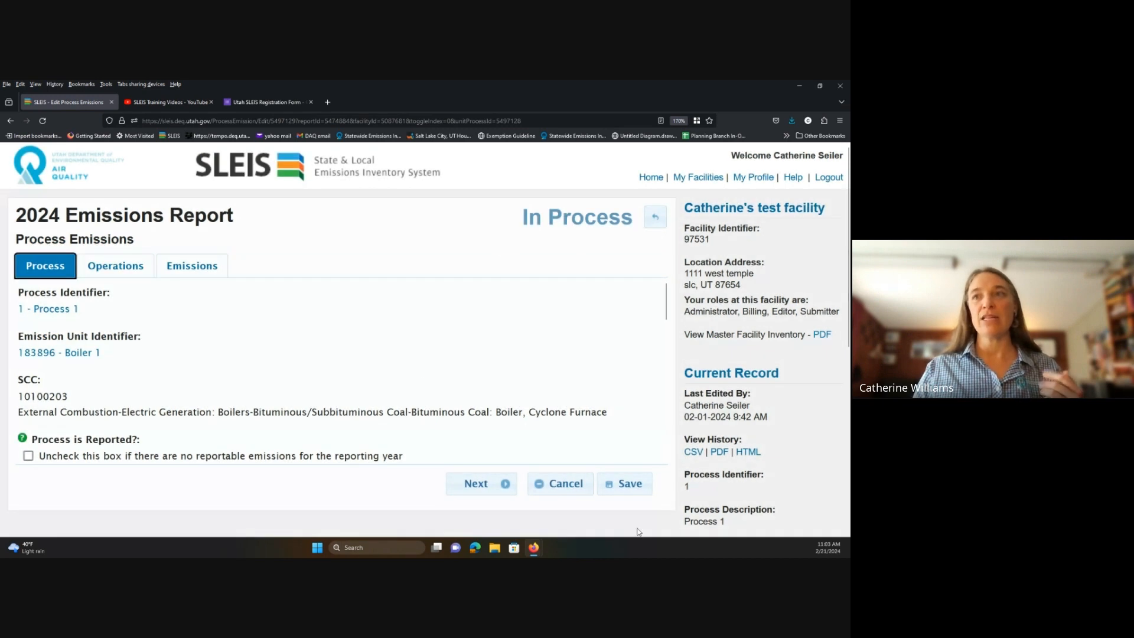
{"action": "left_click", "coordinate": [627, 492]}
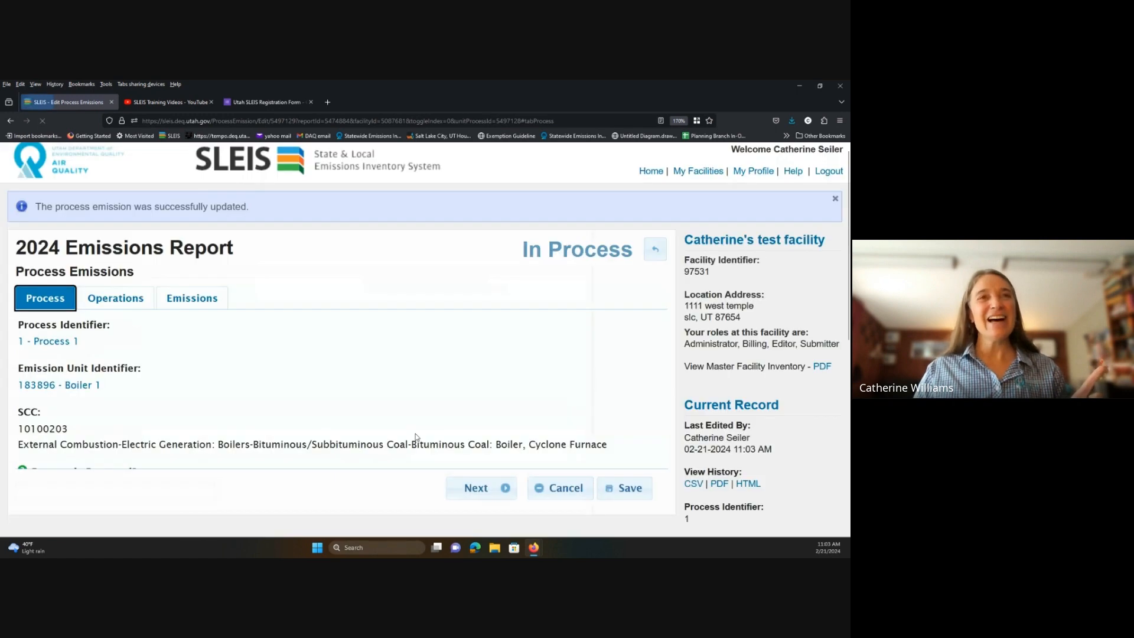
{"action": "left_click", "coordinate": [655, 255]}
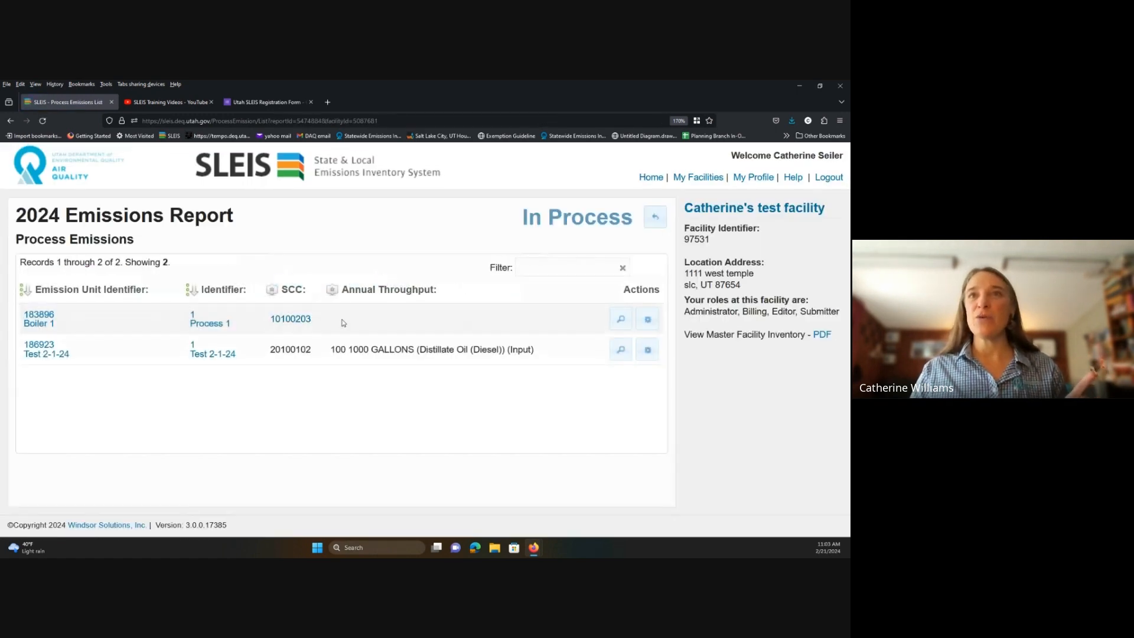
Uncheck Process is Reported for Test 2-1-24, confirm pollutant removal, and save.
{"action": "left_click", "coordinate": [647, 349]}
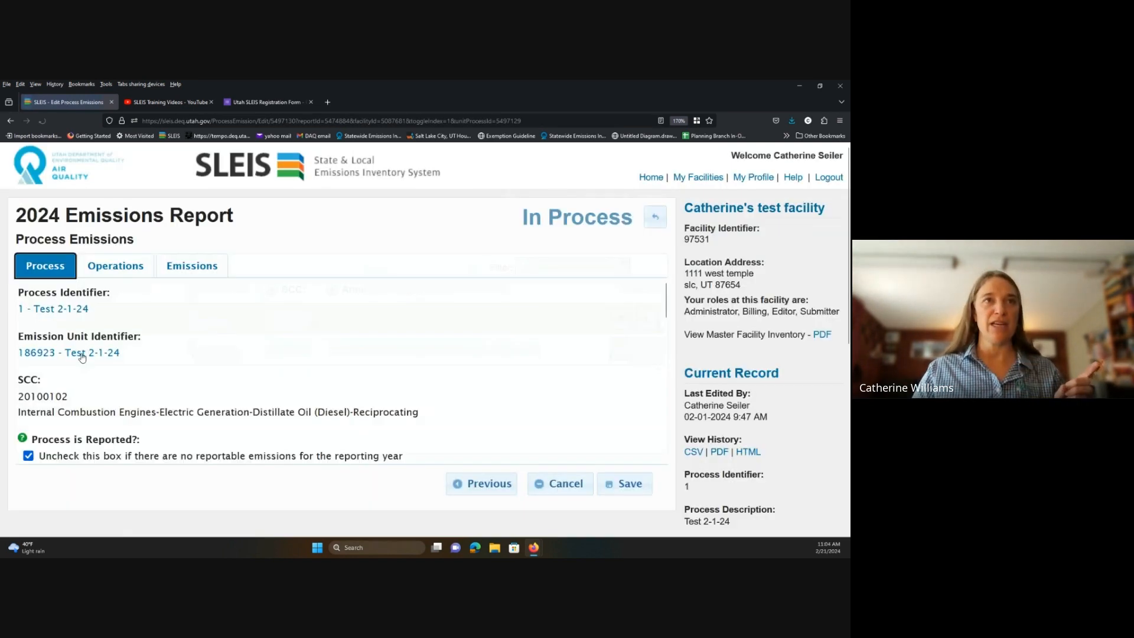
{"action": "left_click", "coordinate": [29, 456]}
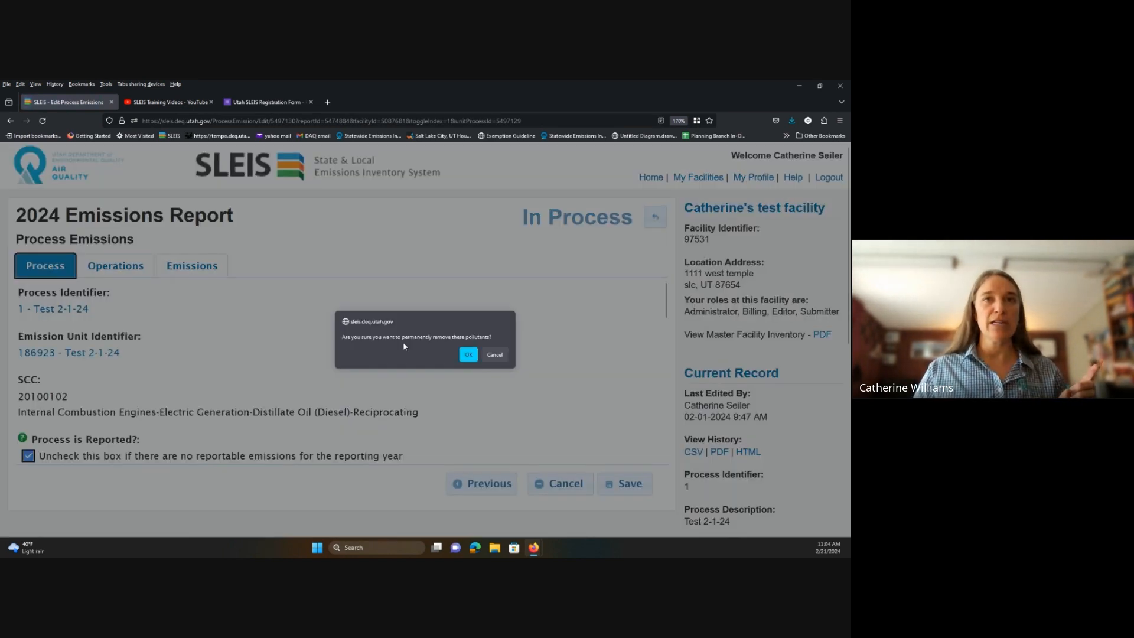
{"action": "left_click", "coordinate": [468, 354]}
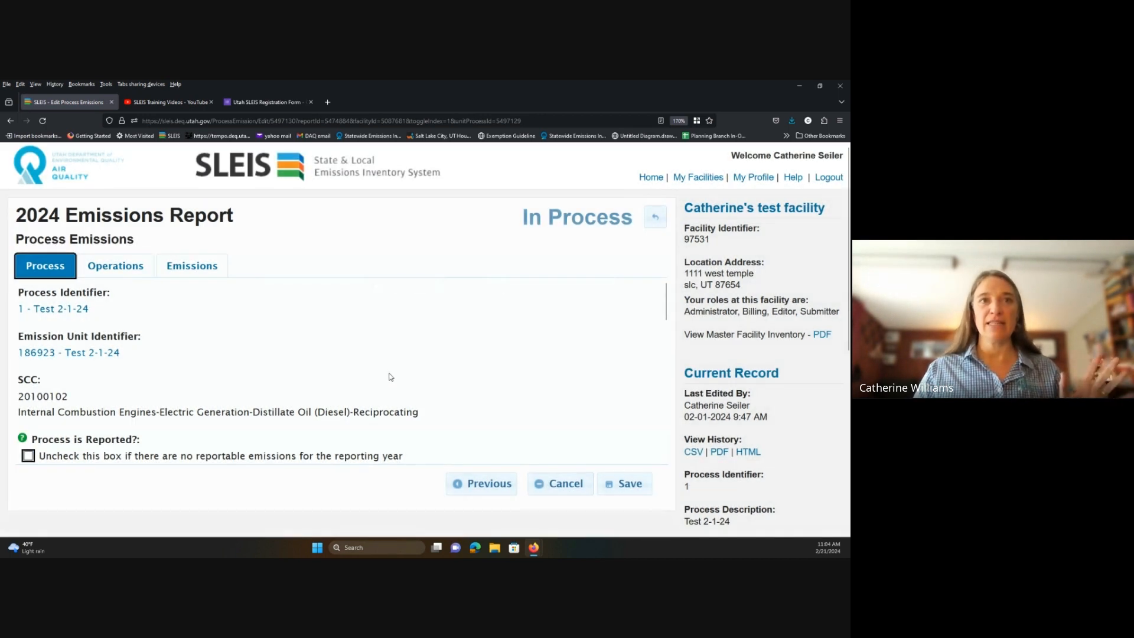
{"action": "scroll", "coordinate": [390, 375], "scroll_direction": "down", "scroll_amount": 3}
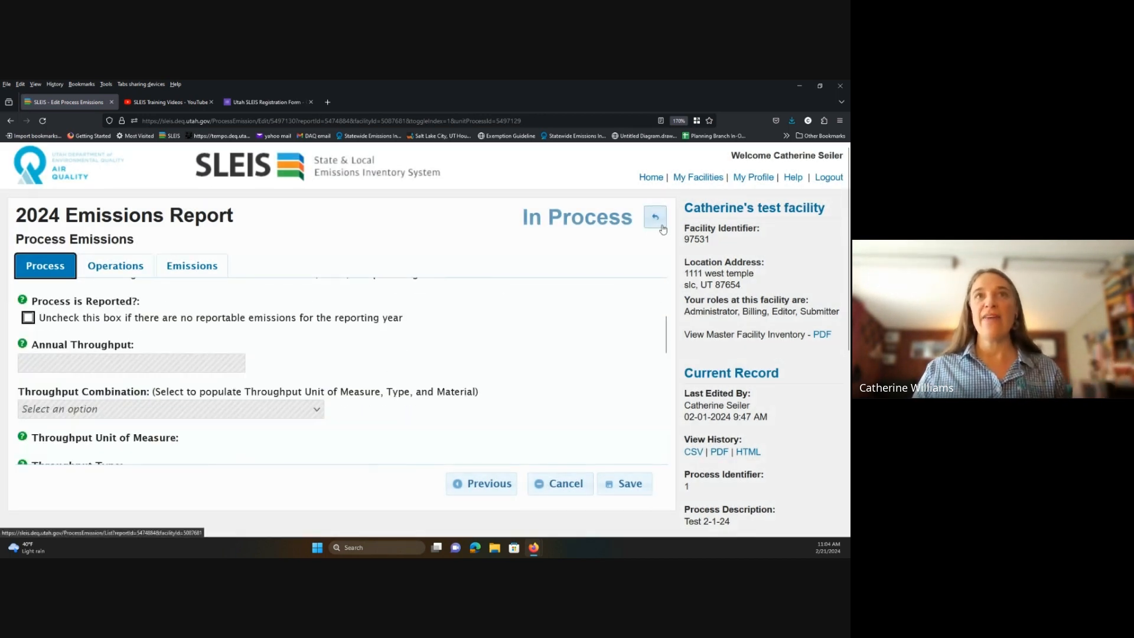
{"action": "left_click", "coordinate": [627, 483]}
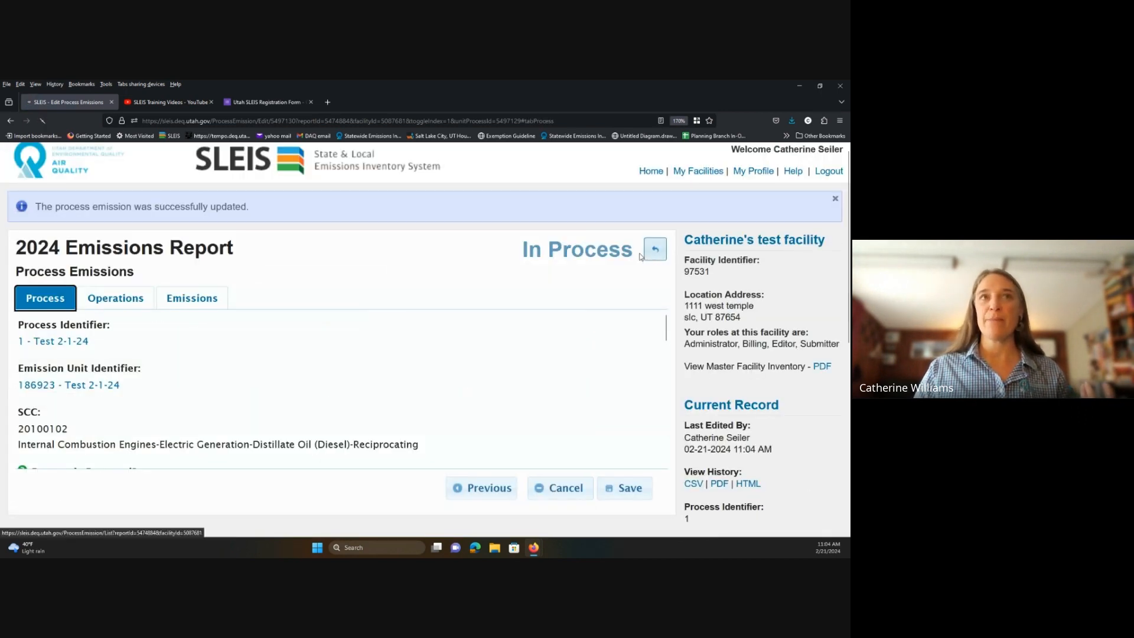
{"action": "left_click", "coordinate": [645, 246]}
{"action": "left_click", "coordinate": [655, 217]}
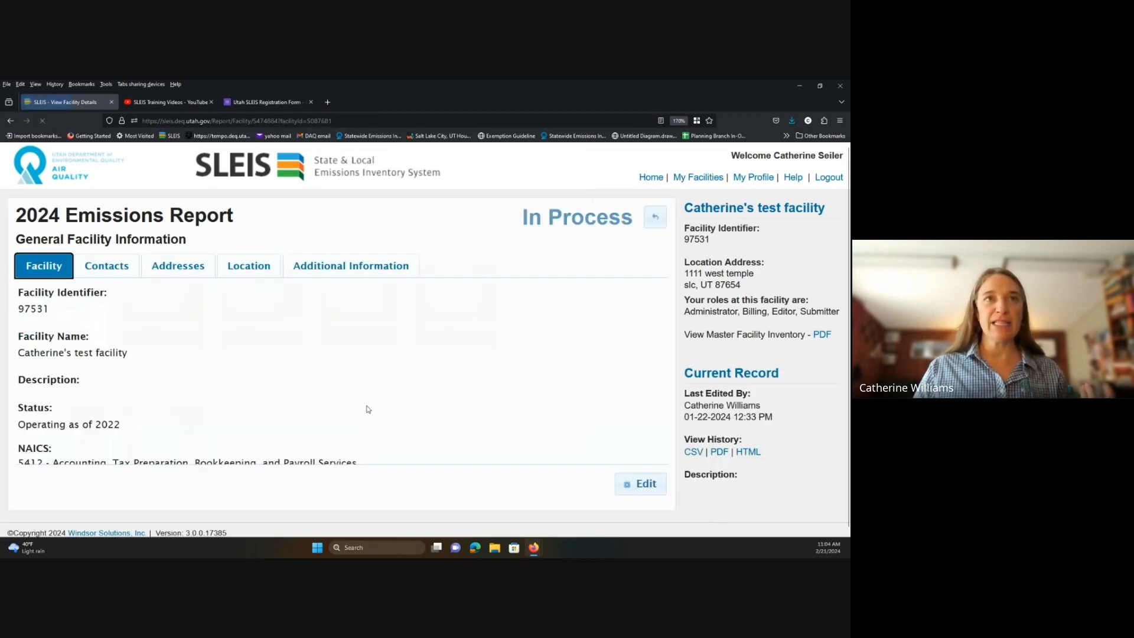
Enter 'We did not operate in 2024' in the facility Comments field and save.
{"action": "left_click", "coordinate": [656, 490]}
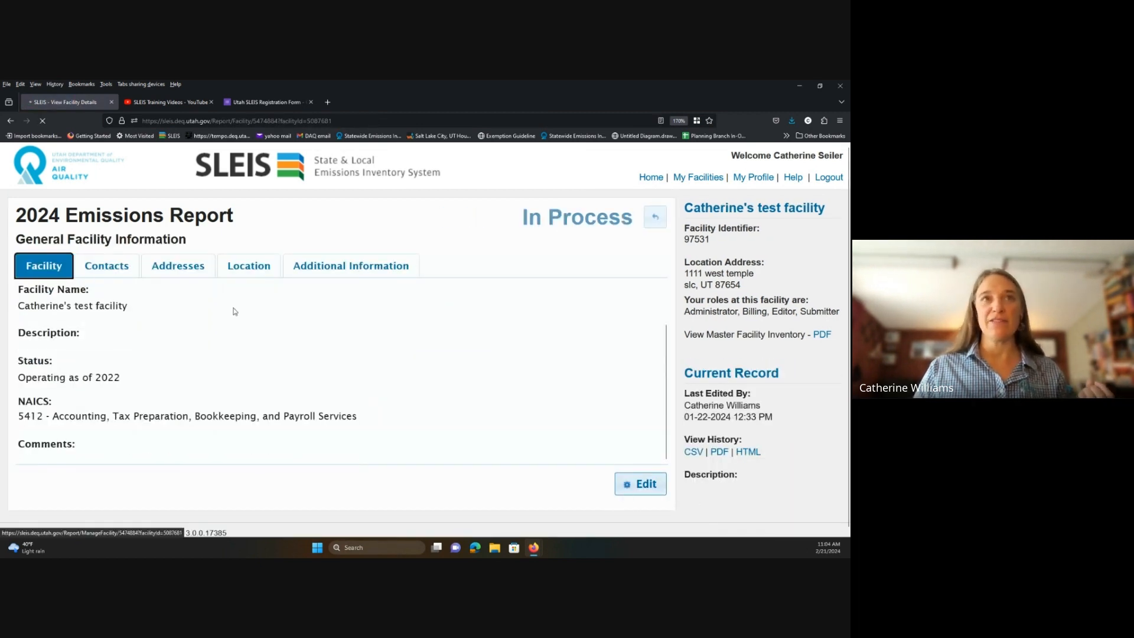
{"action": "scroll", "coordinate": [173, 370], "scroll_direction": "down", "scroll_amount": 2}
{"action": "left_click", "coordinate": [139, 427]}
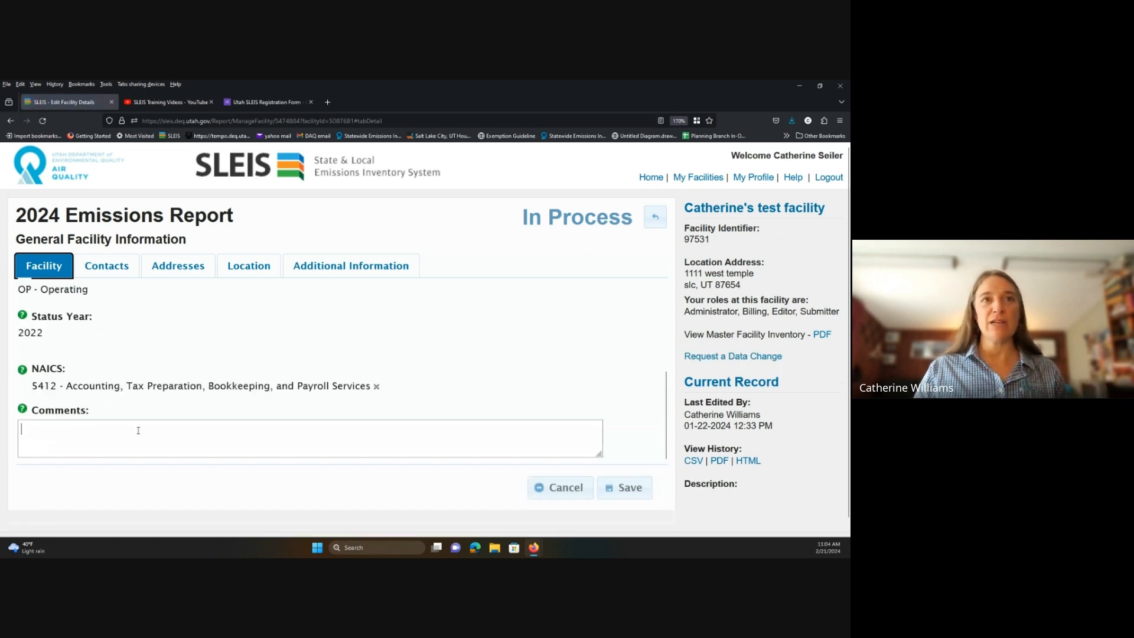
{"action": "type", "text": "WE"}
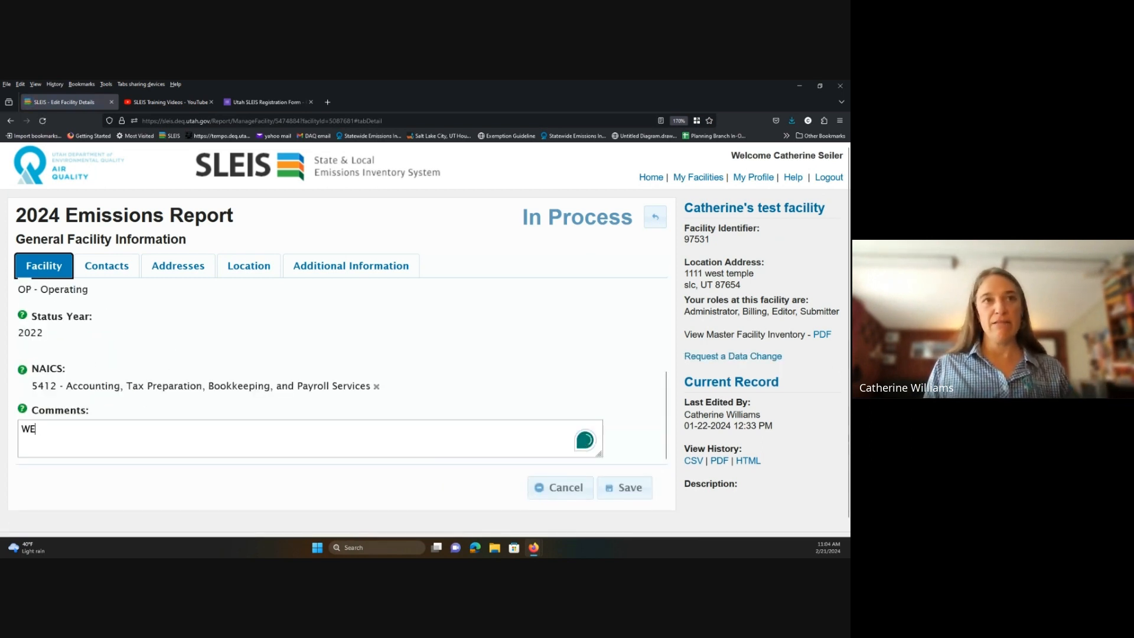
{"action": "key", "text": "BackSpace"}
{"action": "type", "text": "e did not operat"}
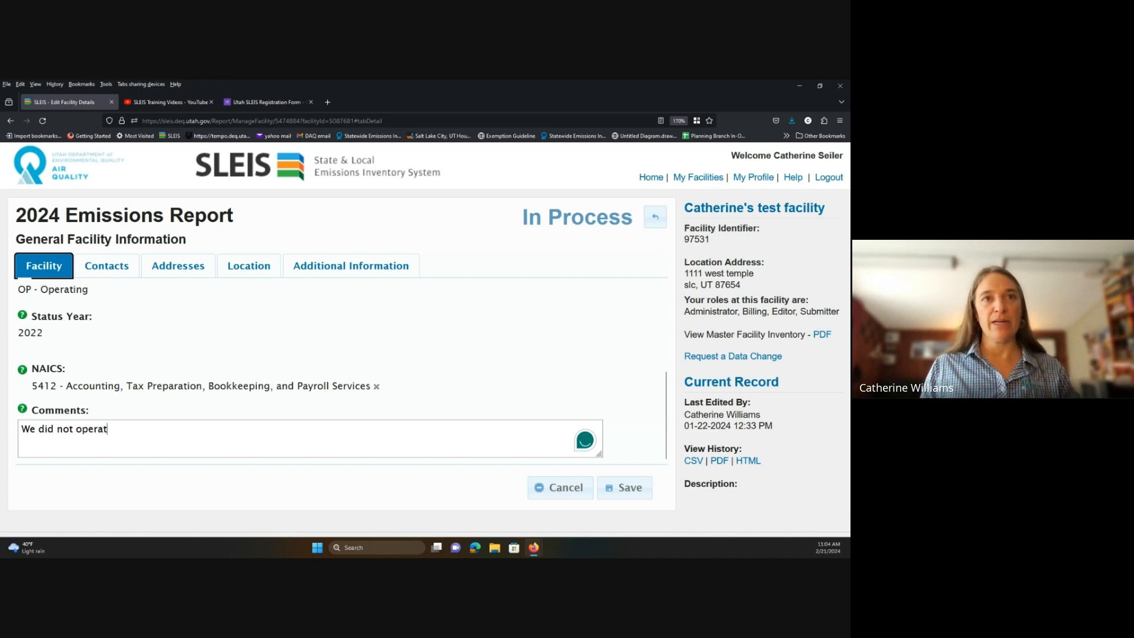
{"action": "type", "text": "e in 2024"}
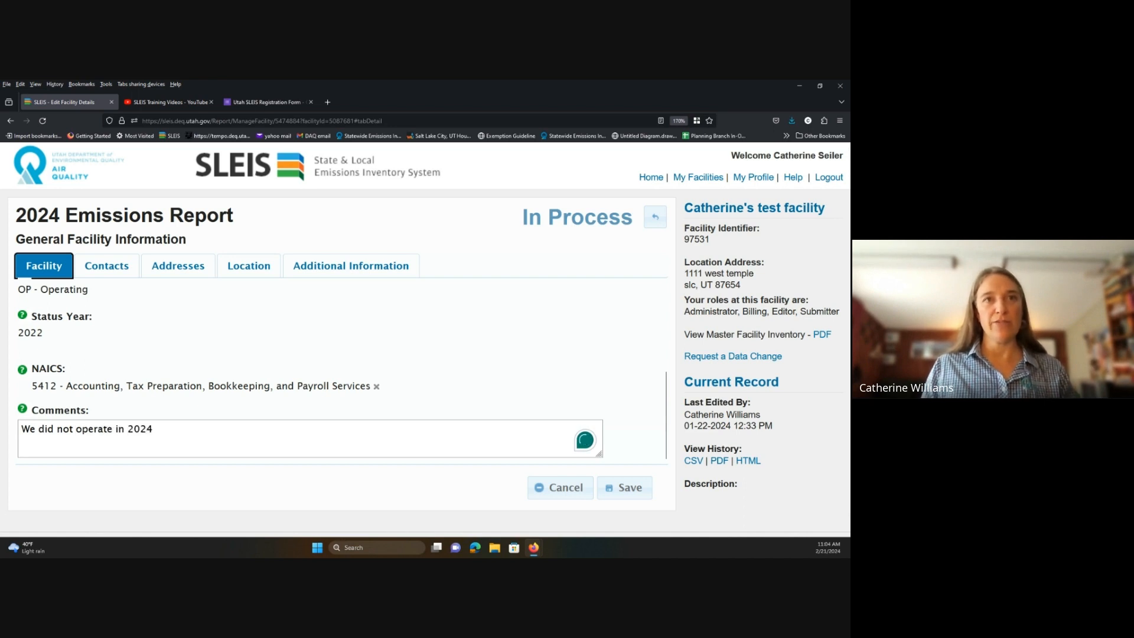
{"action": "left_click", "coordinate": [630, 494]}
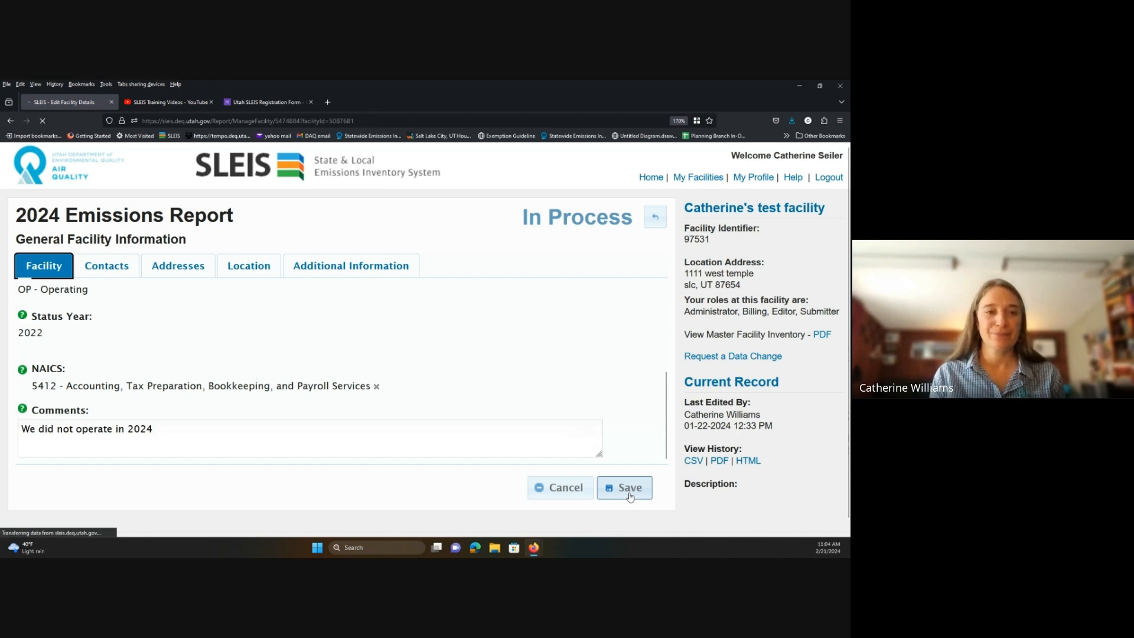